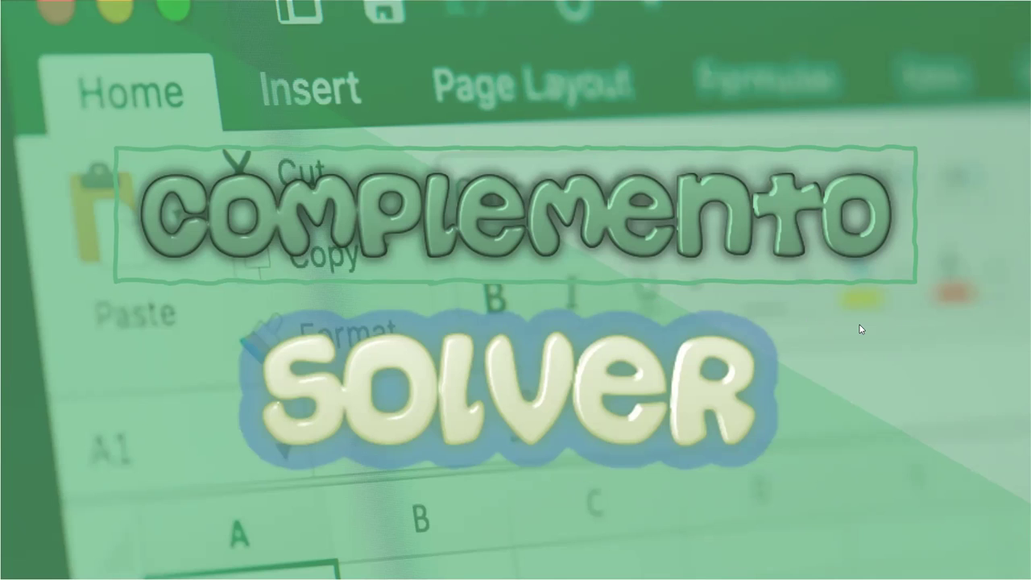
# Advance from the Solver title slide to the slide defining Solver as an Excel add-in.
pyautogui.click(668, 300)
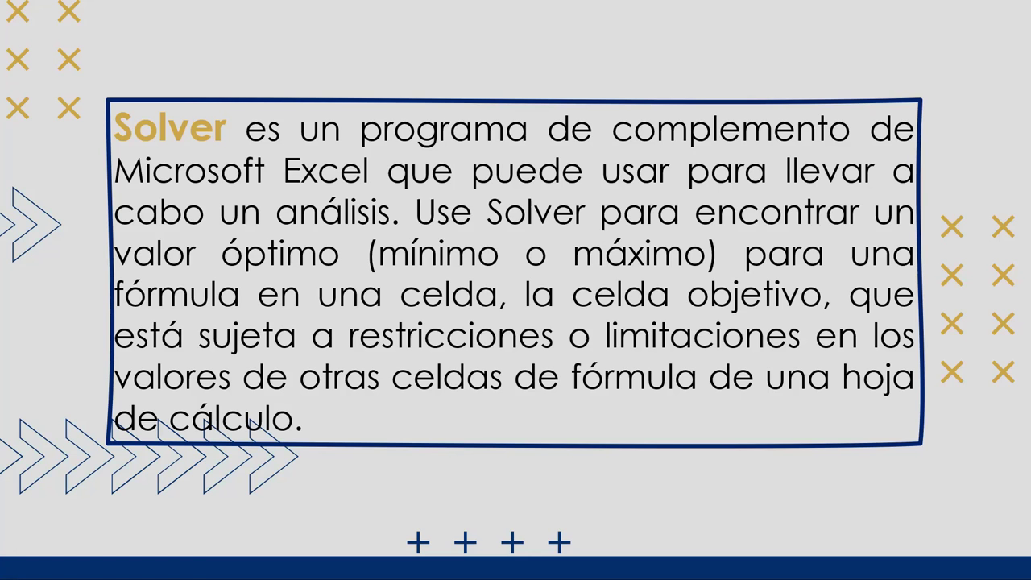
# Advance to the slide on decision-variable, objective and constraint cells.
pyautogui.click(769, 222)
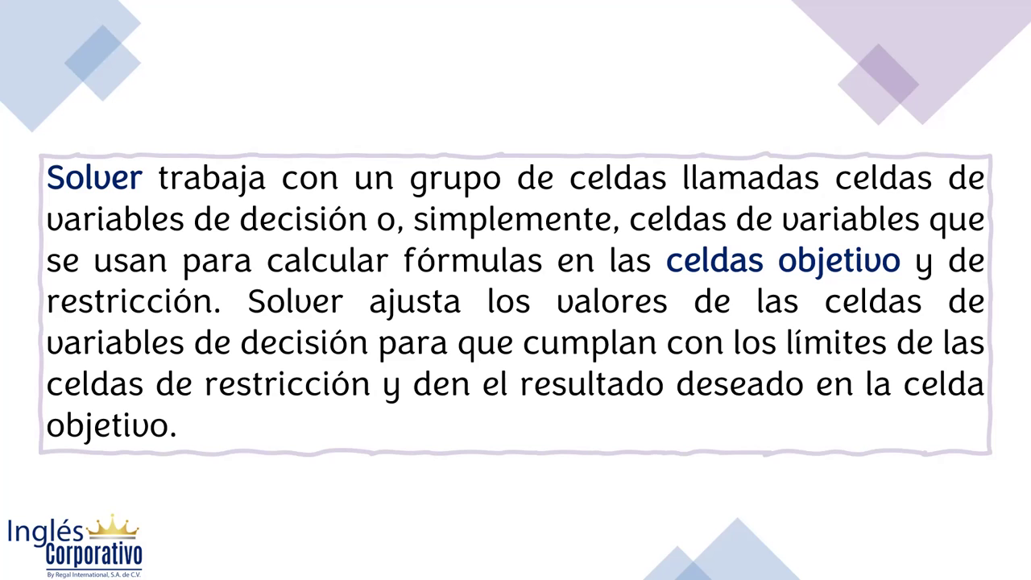
# Advance the slideshow to the 'En resumen' summary slide.
pyautogui.click(979, 357)
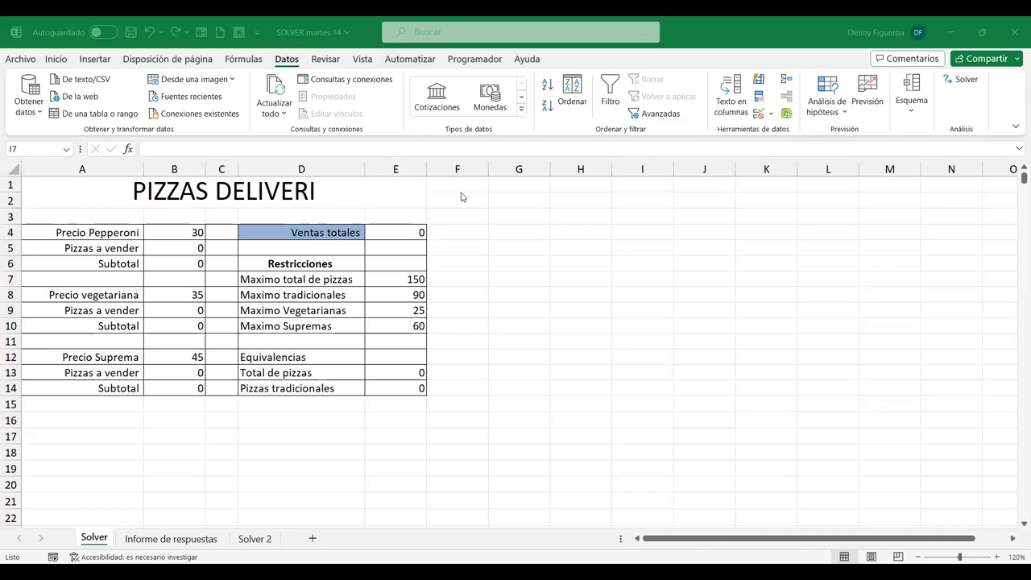
pyautogui.click(79, 233)
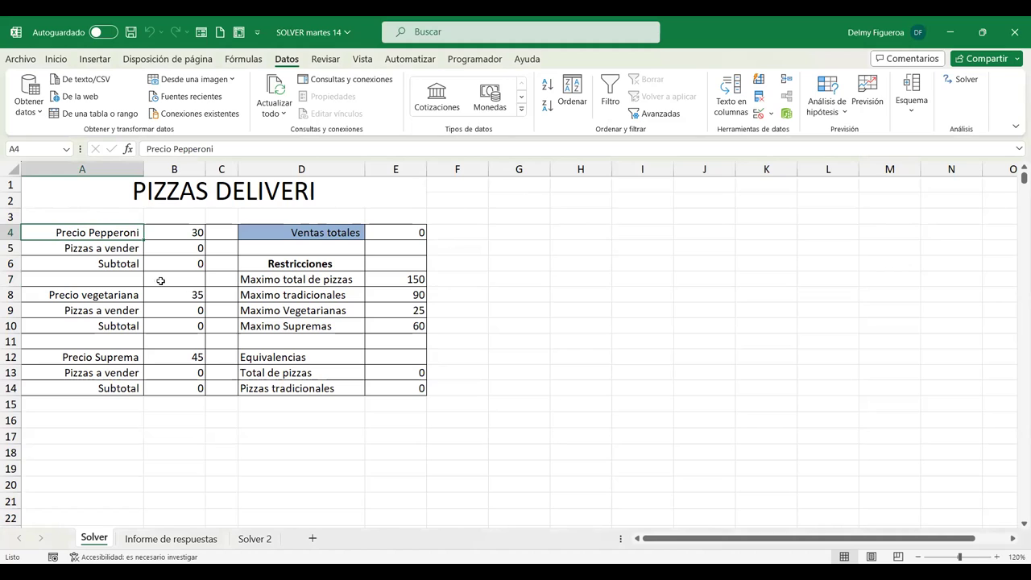
pyautogui.click(182, 234)
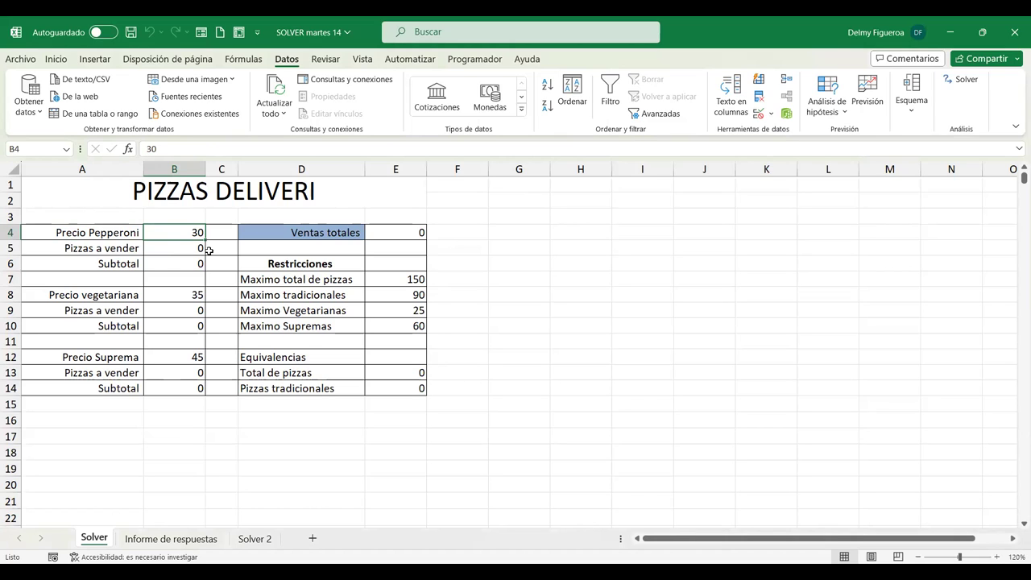
pyautogui.click(115, 295)
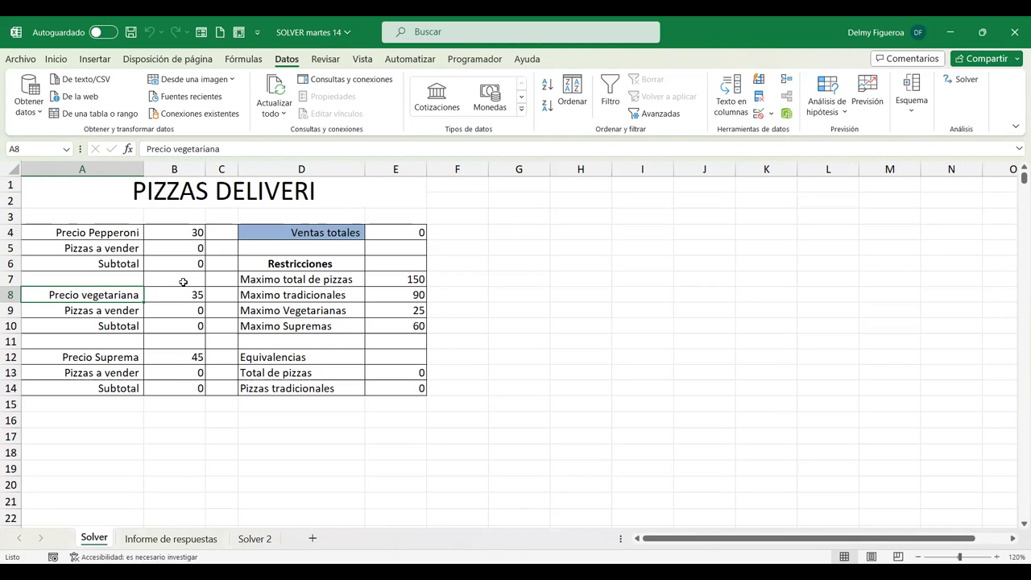
pyautogui.click(116, 358)
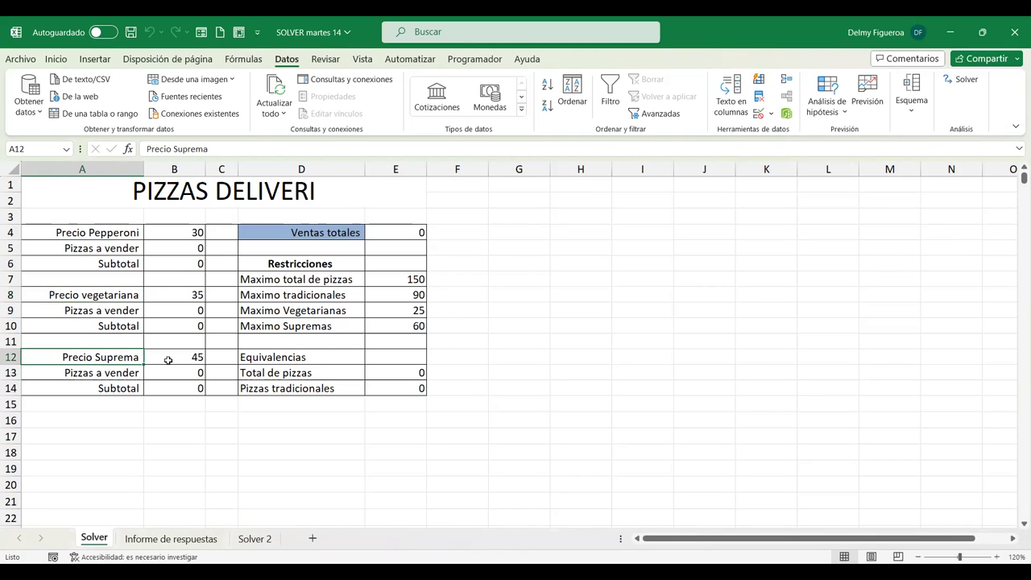
pyautogui.click(176, 358)
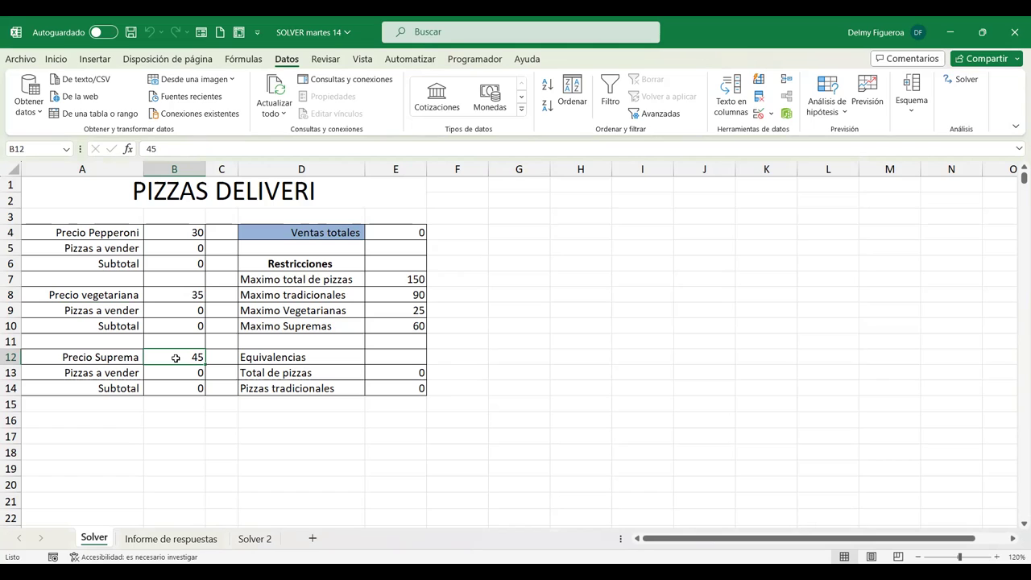
pyautogui.click(529, 275)
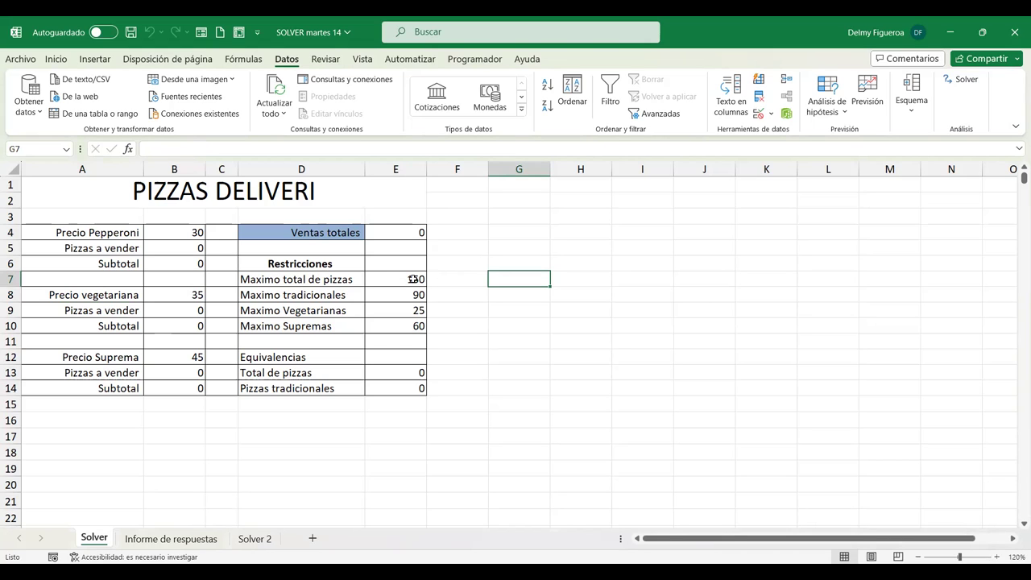
pyautogui.click(413, 279)
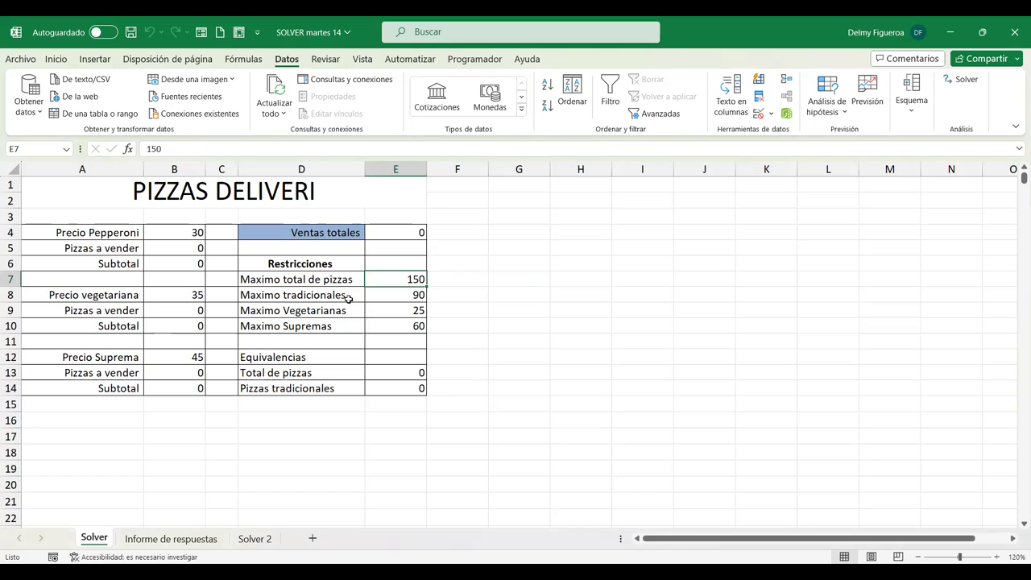
pyautogui.click(456, 294)
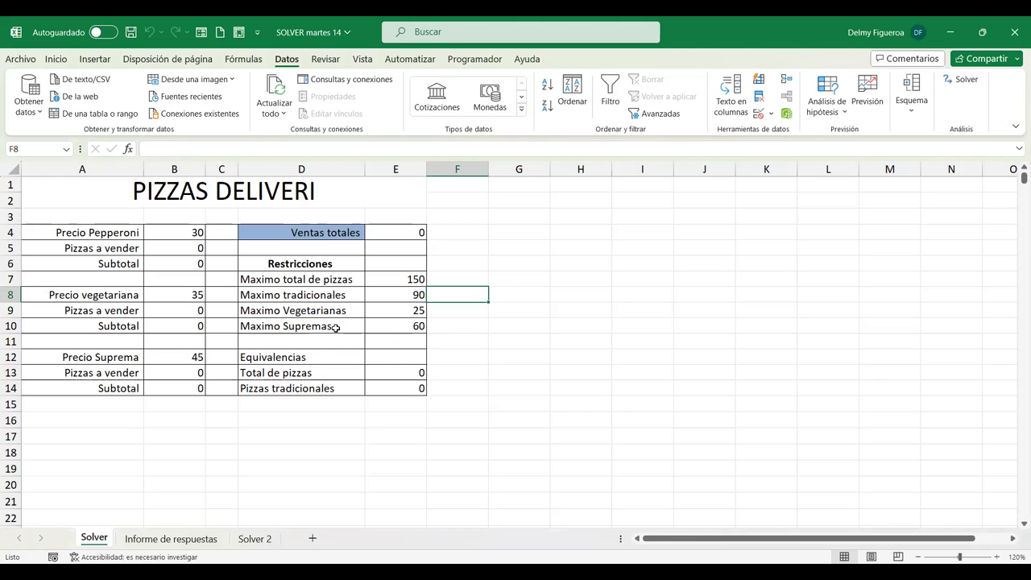
pyautogui.click(382, 373)
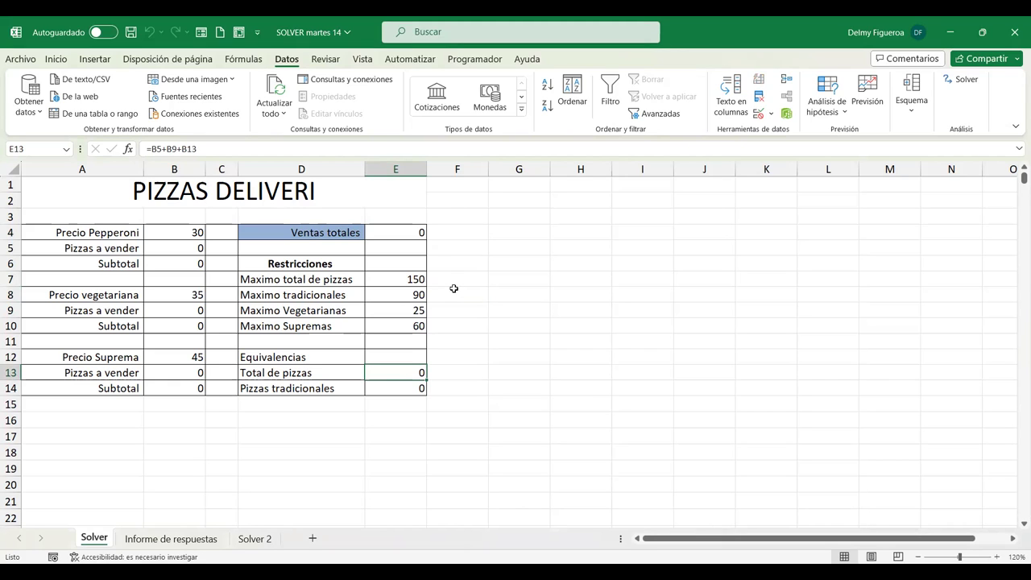
pyautogui.click(516, 233)
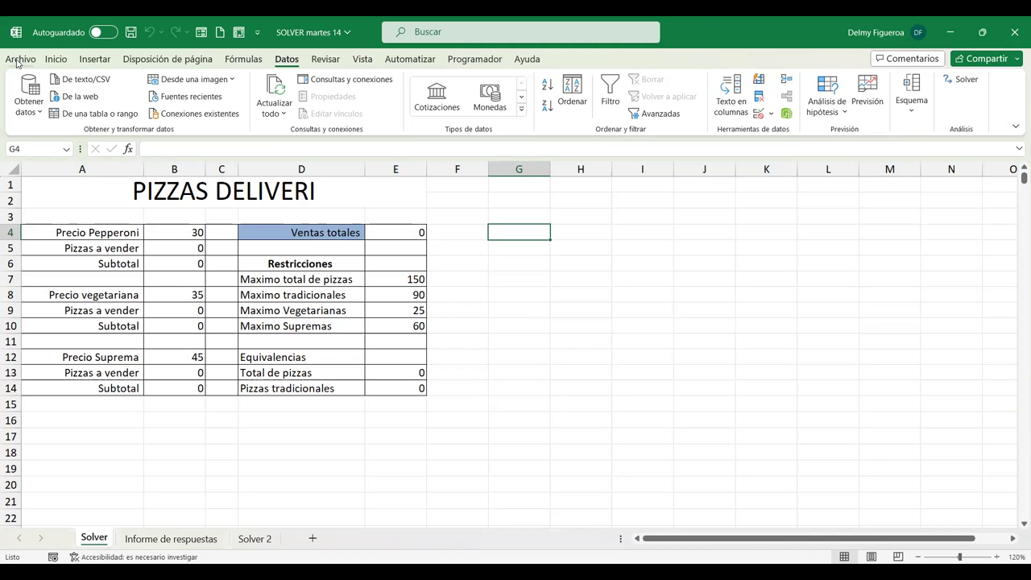
# Uncheck Solver in the Excel add-ins manager under Options > Complementos and confirm.
pyautogui.click(18, 64)
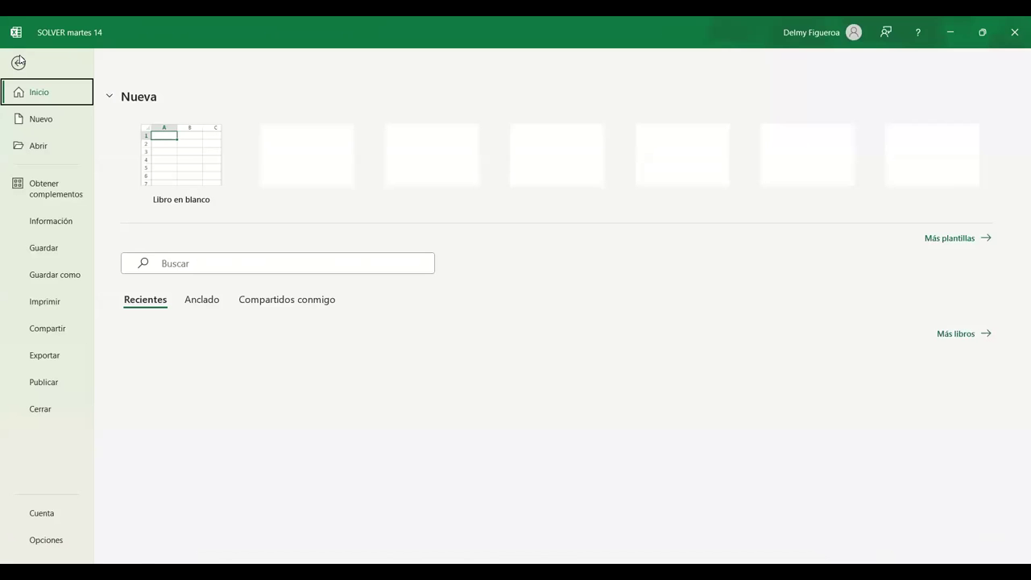
pyautogui.click(47, 542)
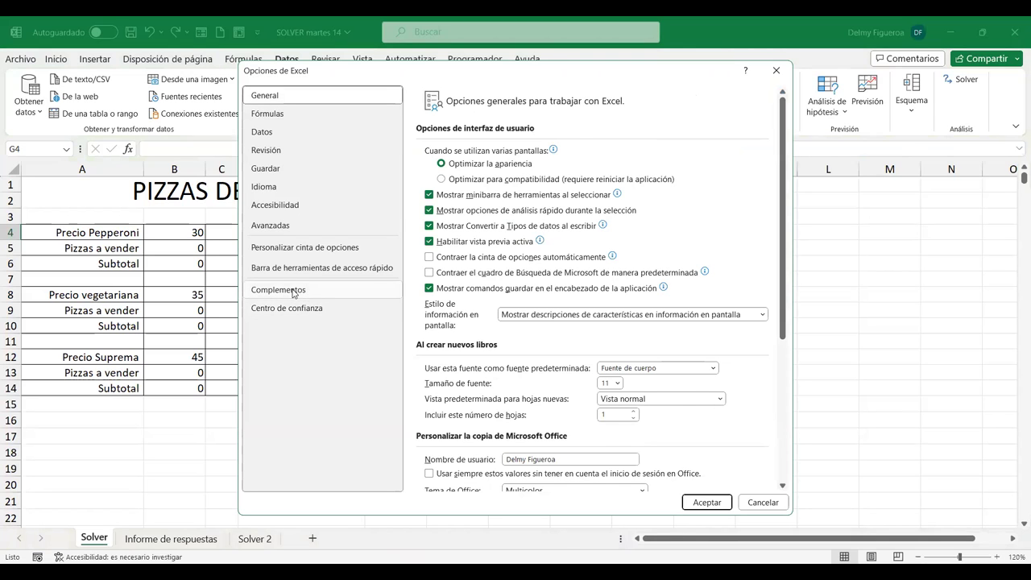
pyautogui.click(293, 292)
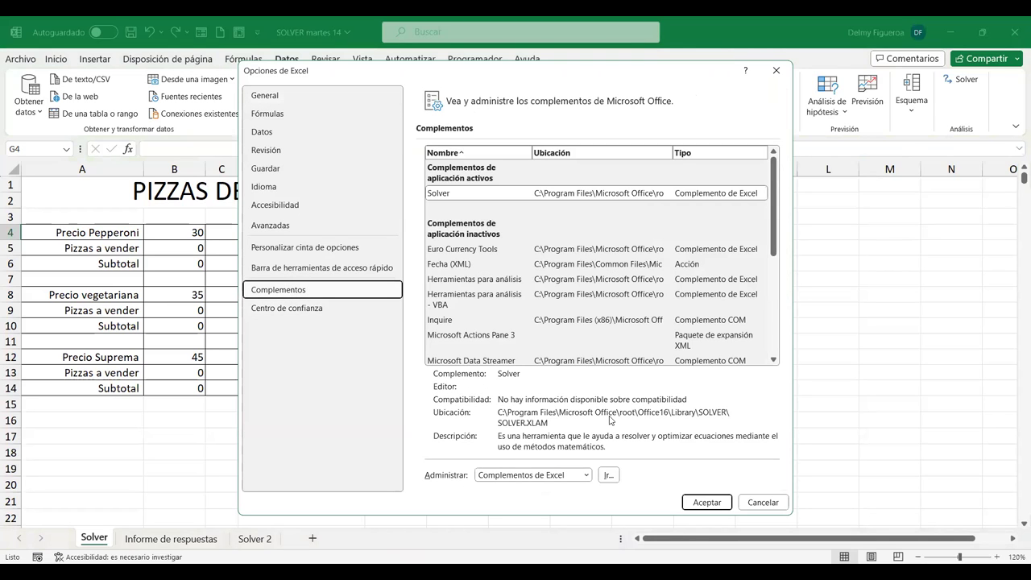
pyautogui.click(588, 476)
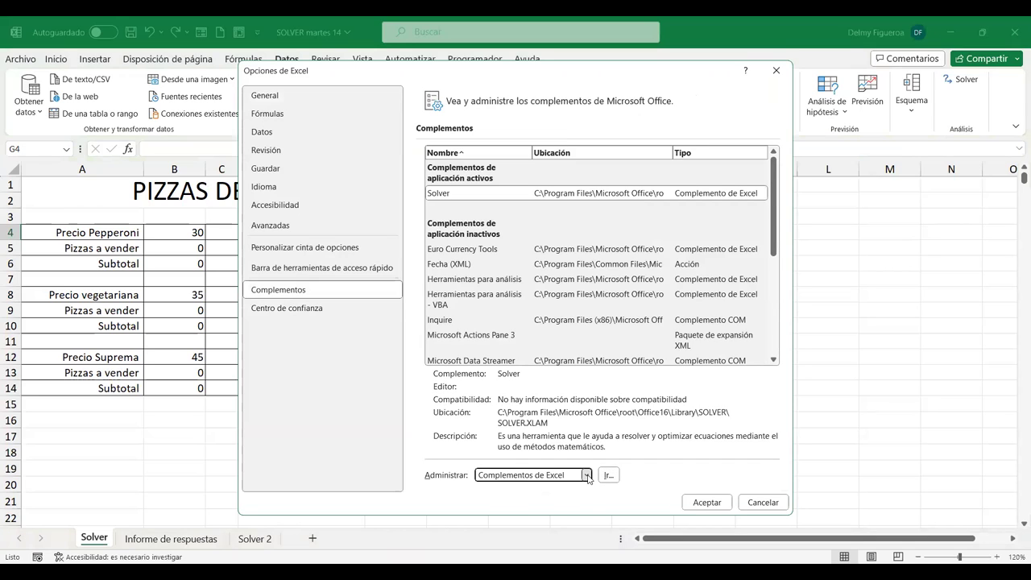
pyautogui.click(587, 476)
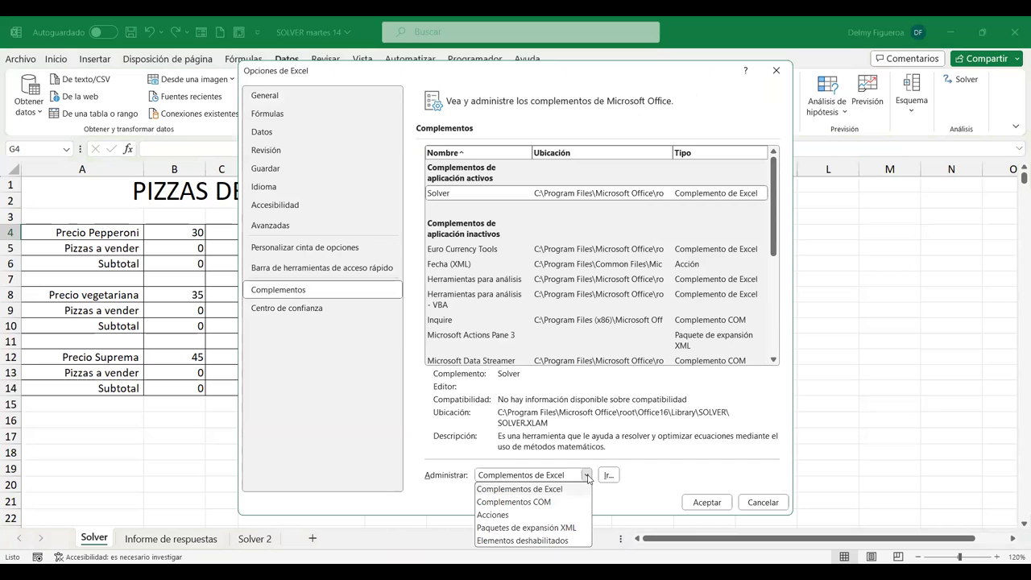
pyautogui.click(609, 478)
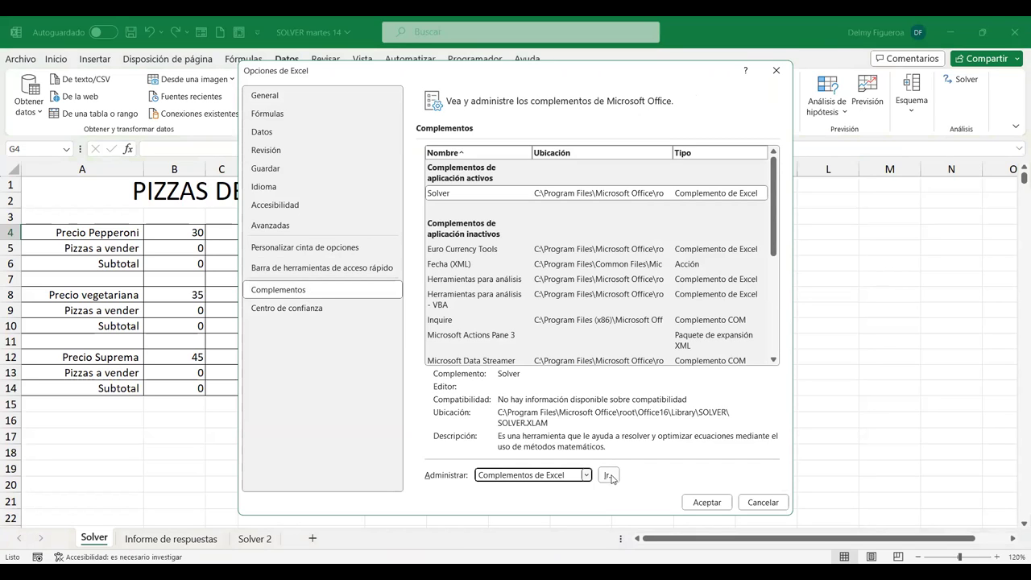
pyautogui.click(610, 477)
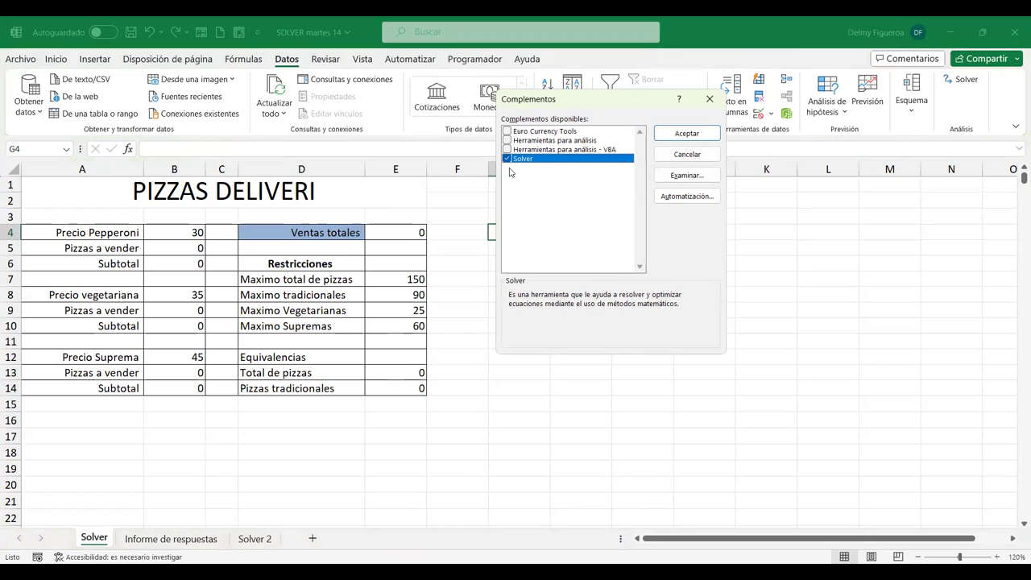
pyautogui.click(508, 160)
pyautogui.click(700, 136)
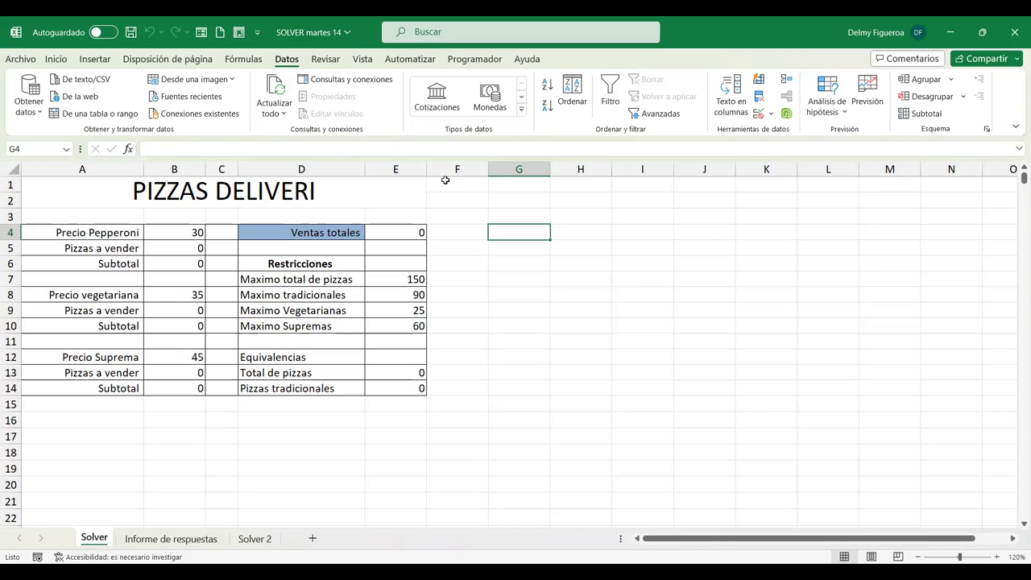
# Open Excel Options on the Complementos page and launch the Excel add-ins manager.
pyautogui.click(22, 59)
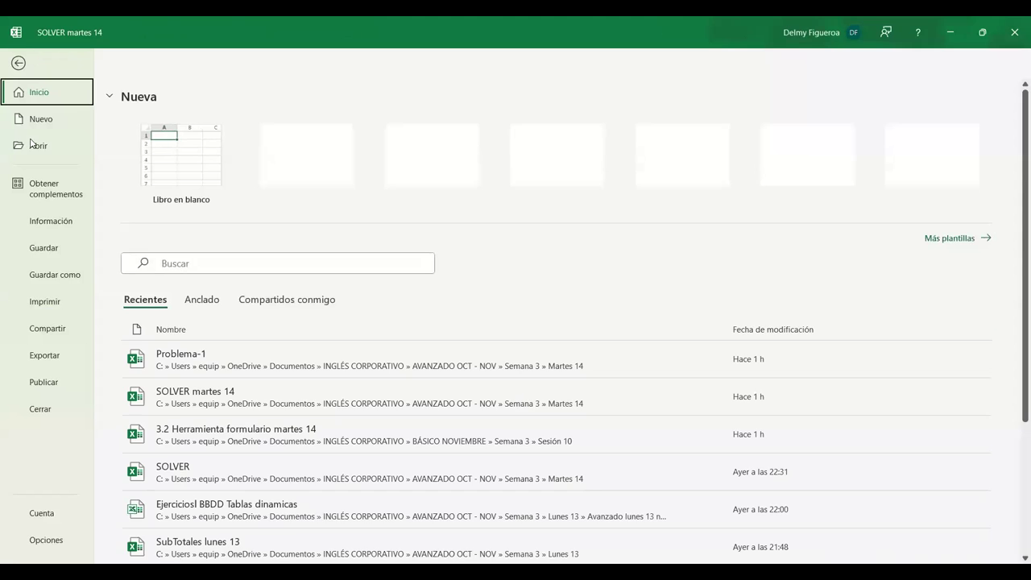
pyautogui.click(46, 541)
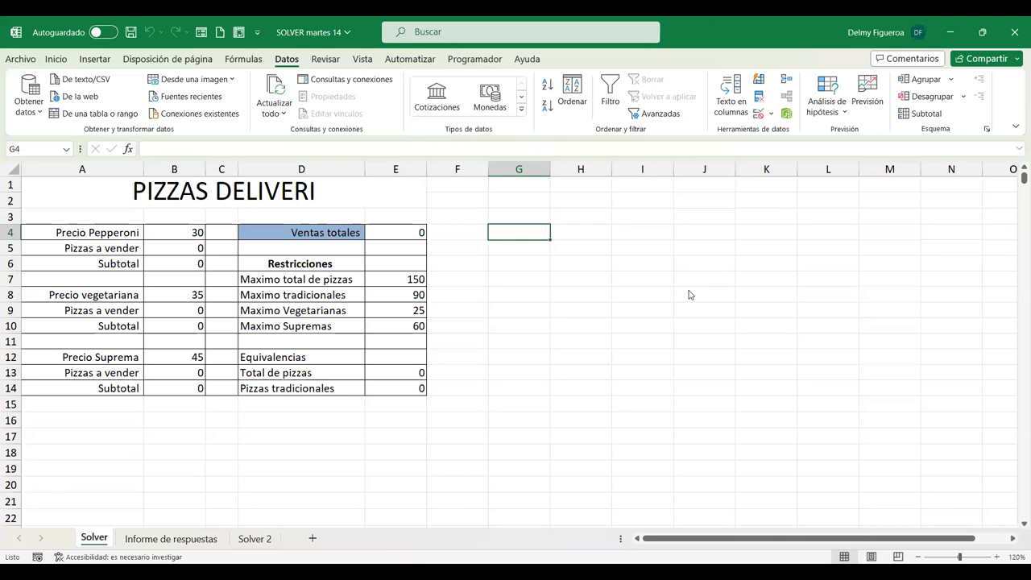
pyautogui.click(291, 291)
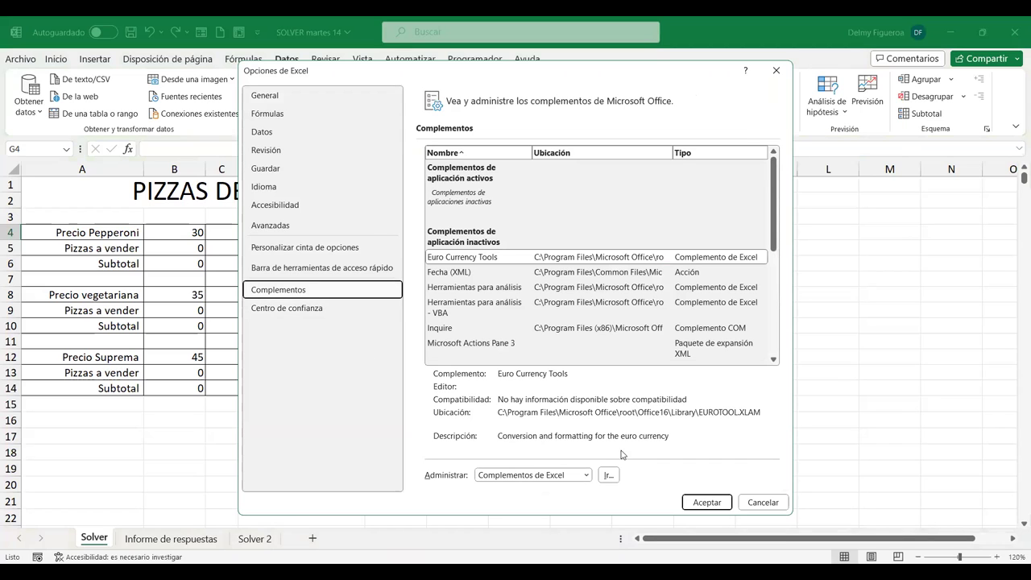
pyautogui.click(615, 478)
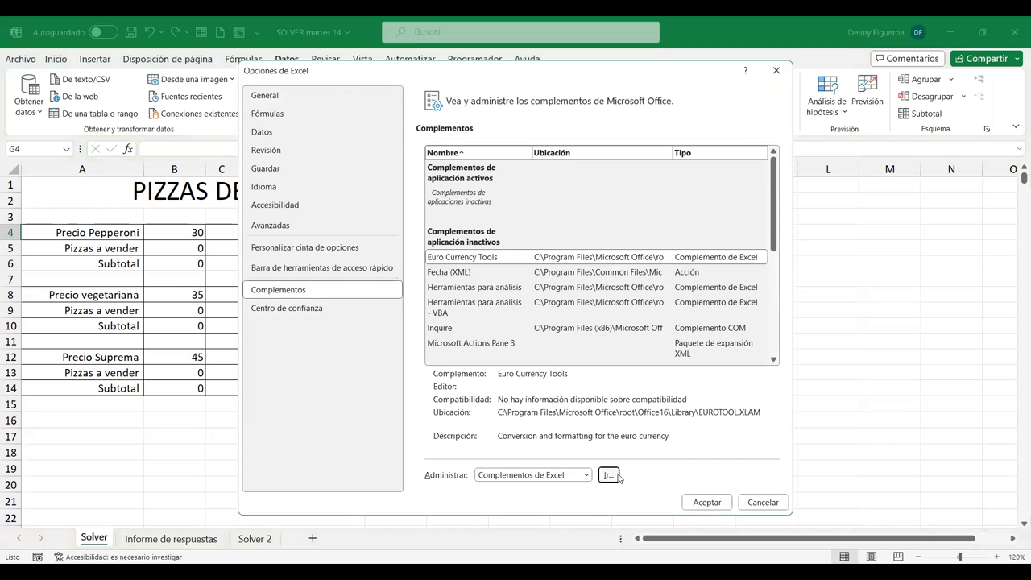
# Tick Solver in the Complementos dialog and confirm with Aceptar.
pyautogui.click(507, 159)
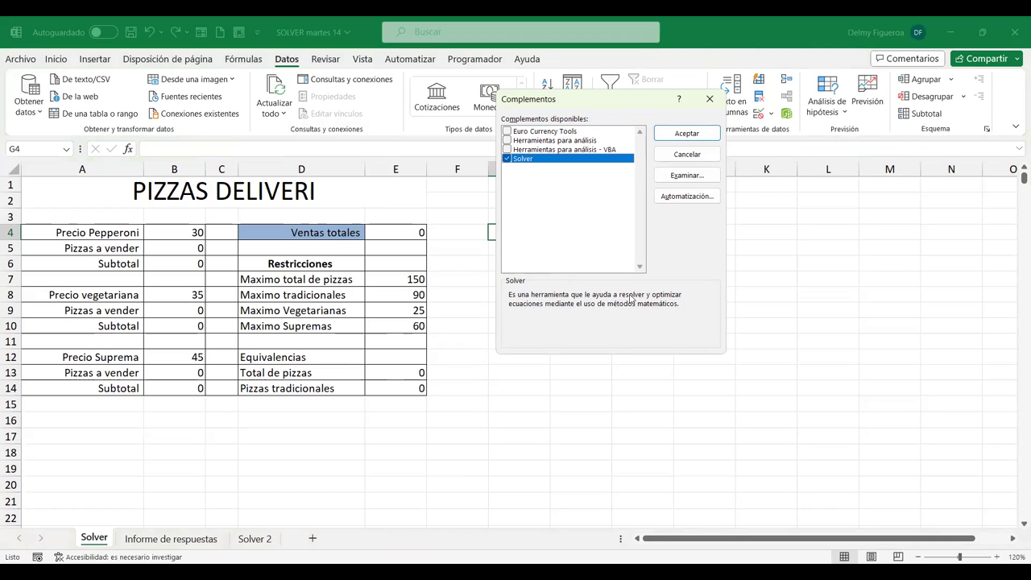
pyautogui.click(708, 135)
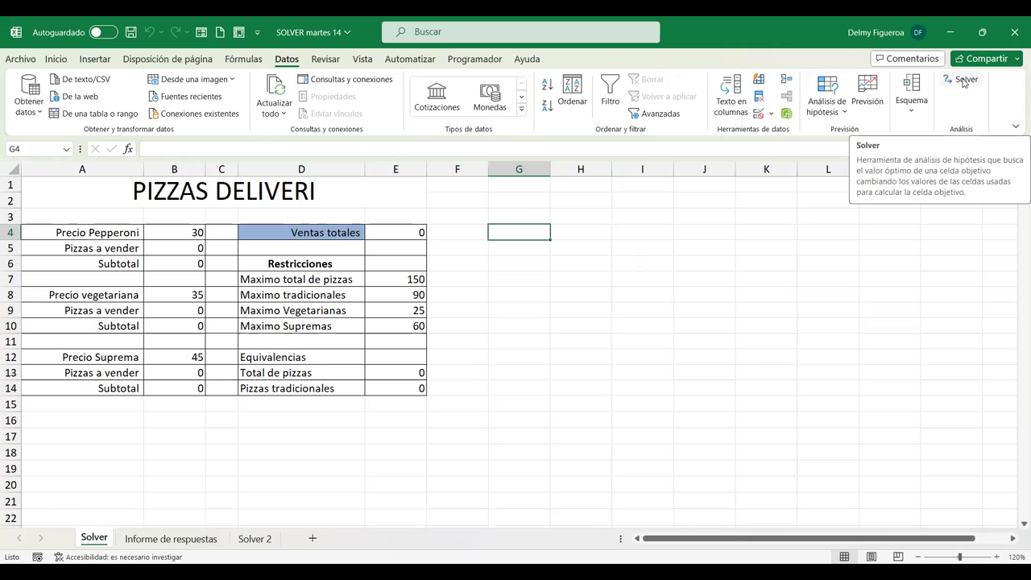
pyautogui.click(963, 80)
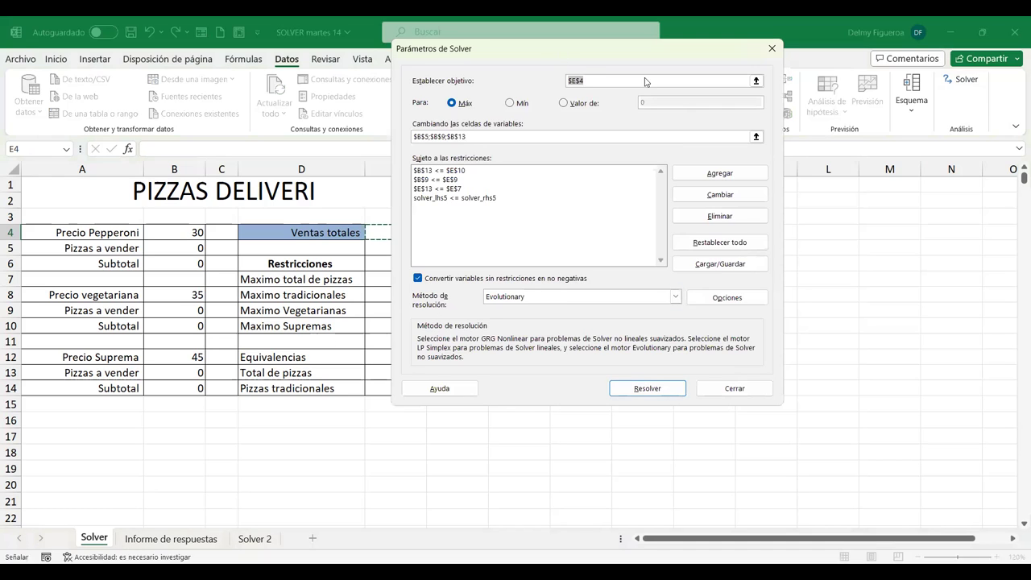
pyautogui.moveTo(563, 50); pyautogui.dragTo(668, 119)
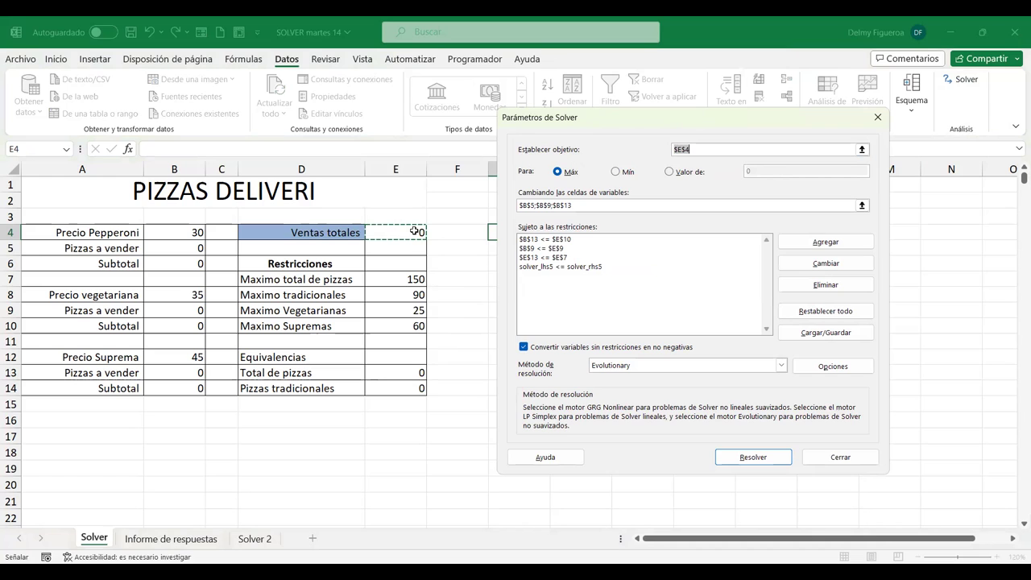
pyautogui.click(844, 457)
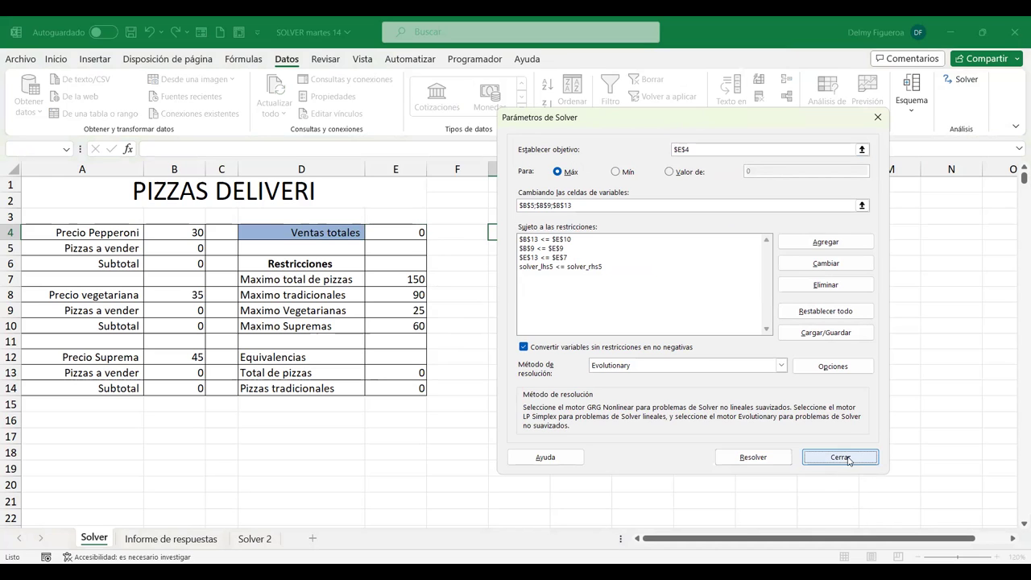
pyautogui.click(402, 232)
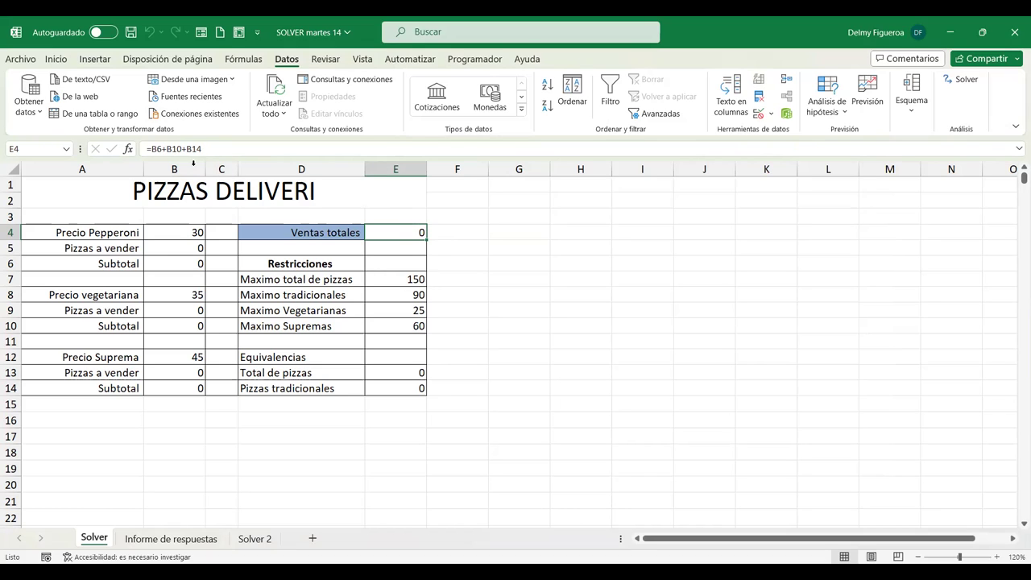
pyautogui.click(176, 262)
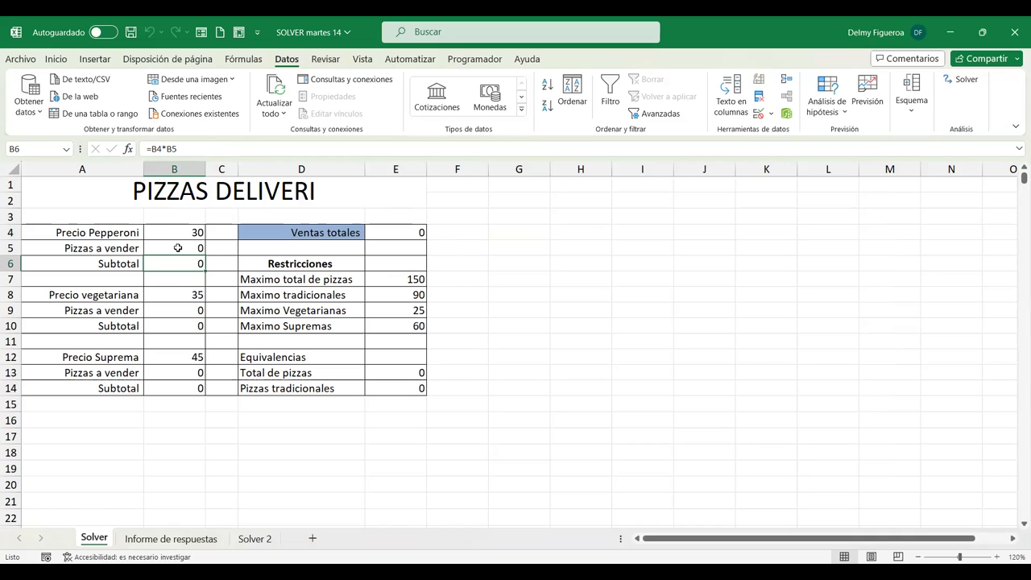
pyautogui.click(178, 248)
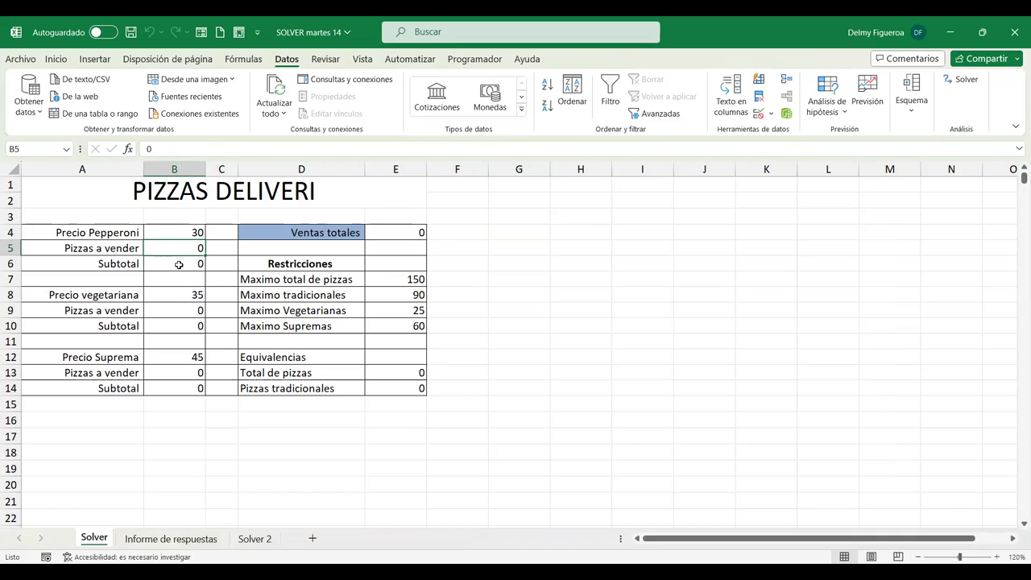
pyautogui.click(181, 260)
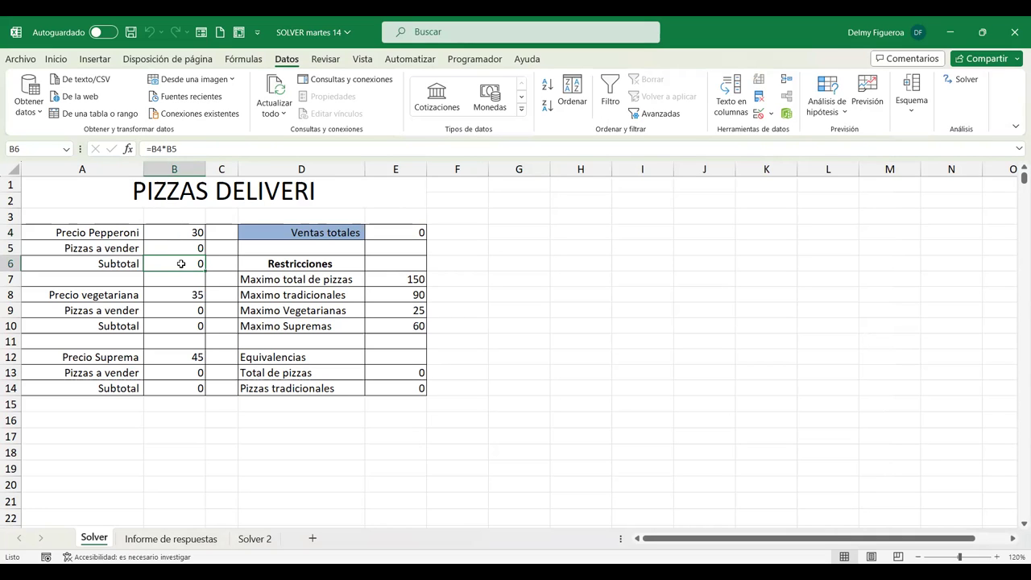
pyautogui.click(407, 230)
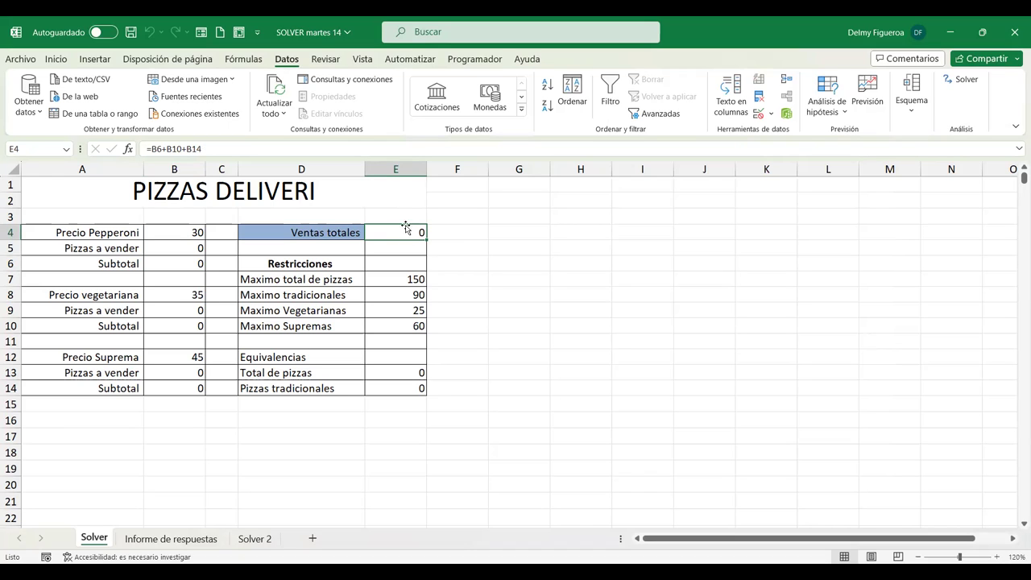
pyautogui.click(182, 328)
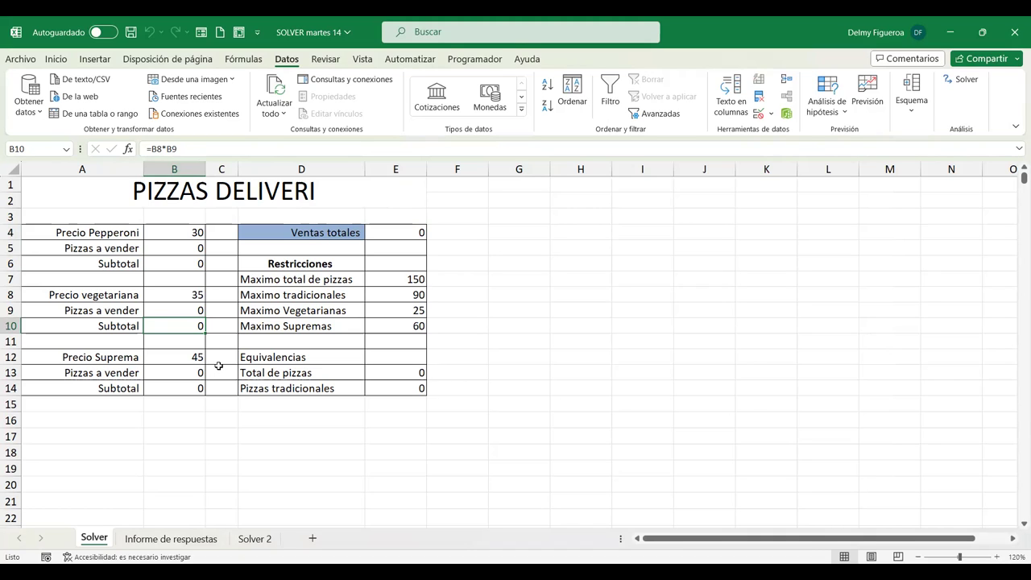
pyautogui.click(169, 385)
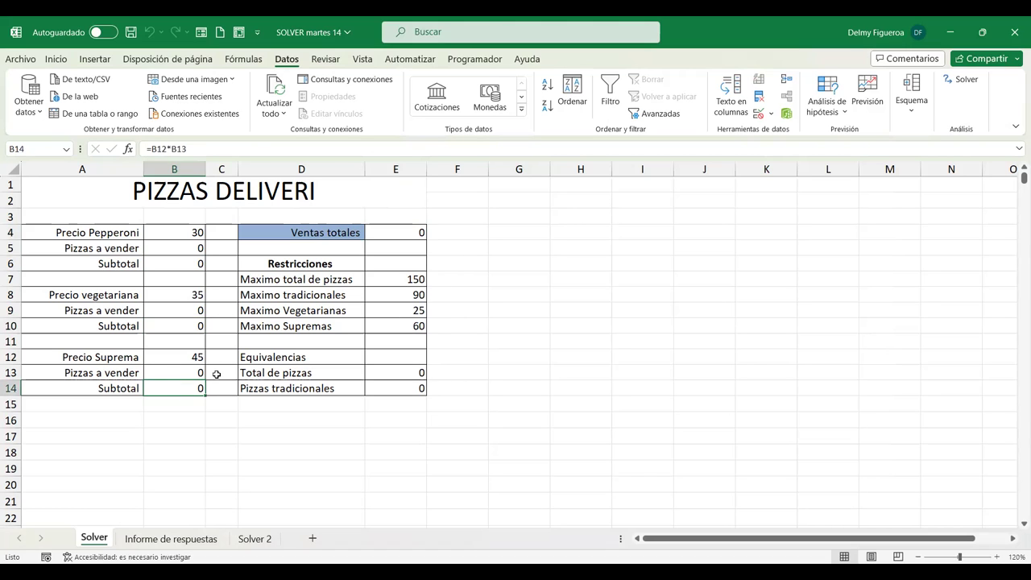
pyautogui.click(403, 232)
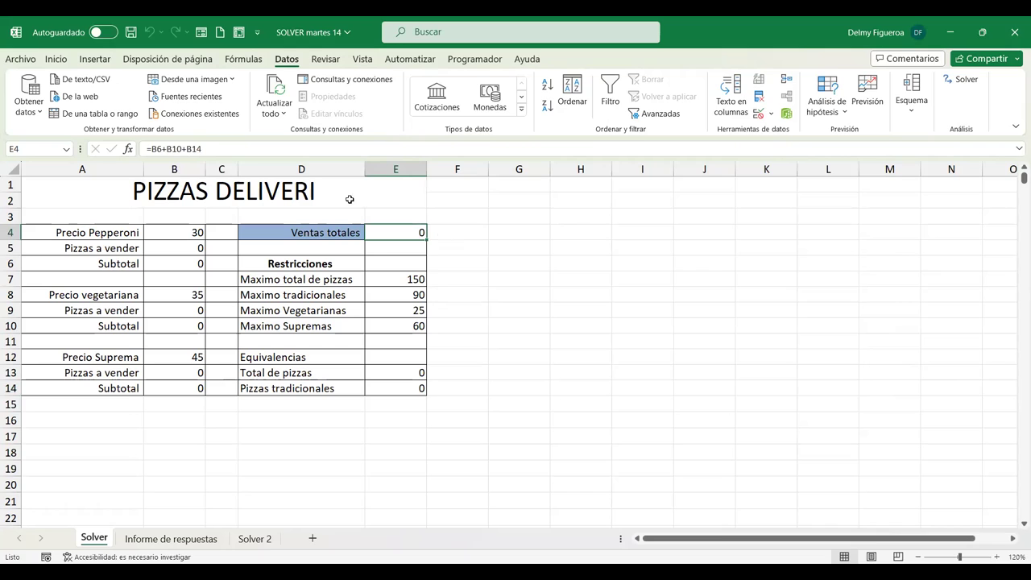
pyautogui.click(179, 385)
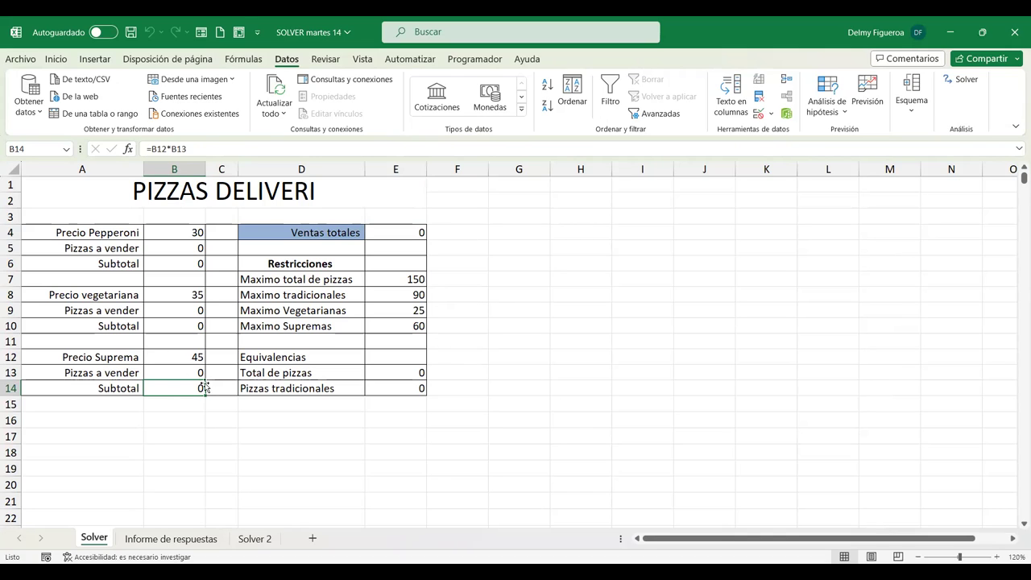
pyautogui.click(408, 233)
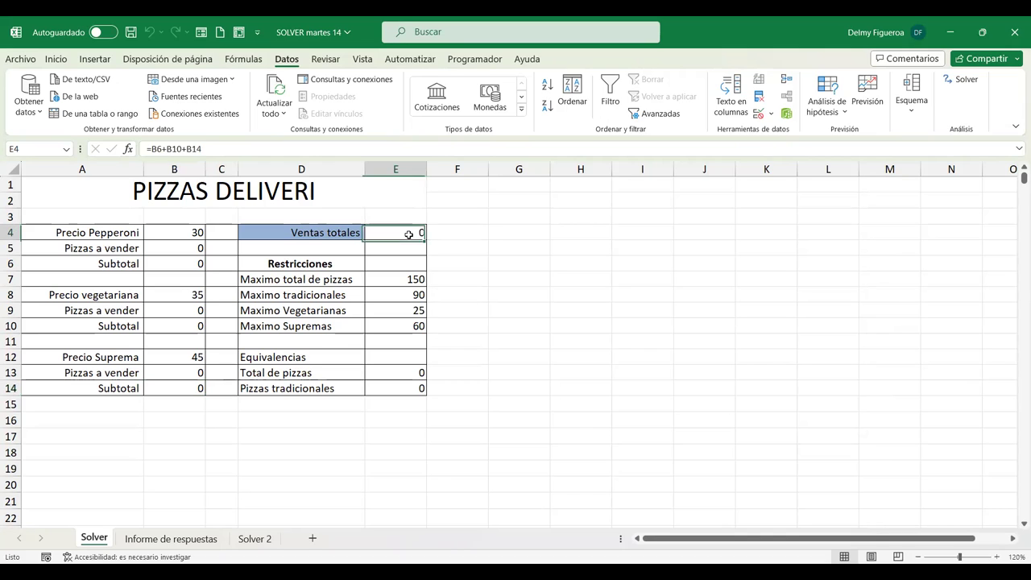
pyautogui.click(966, 83)
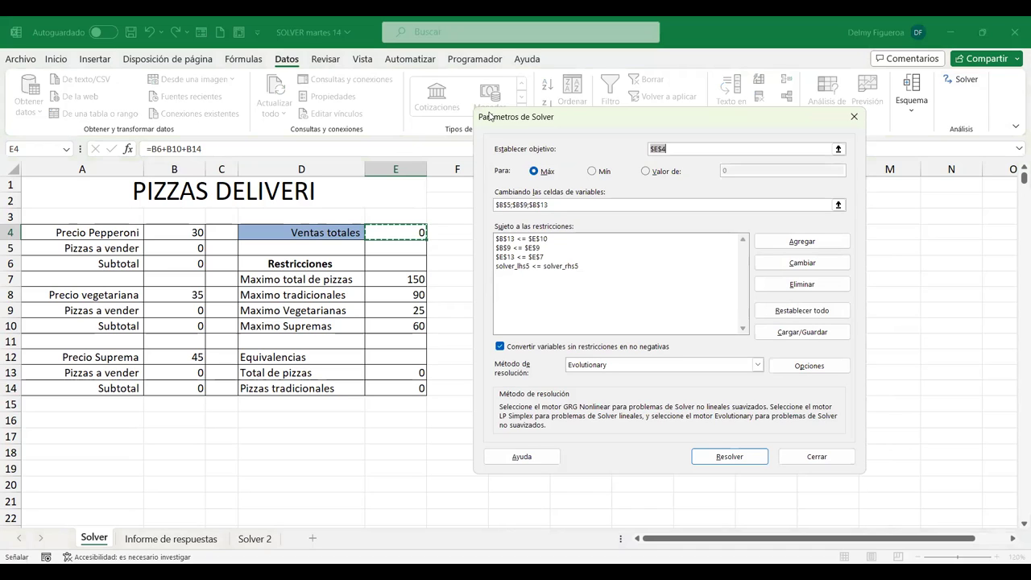
pyautogui.press('Return')
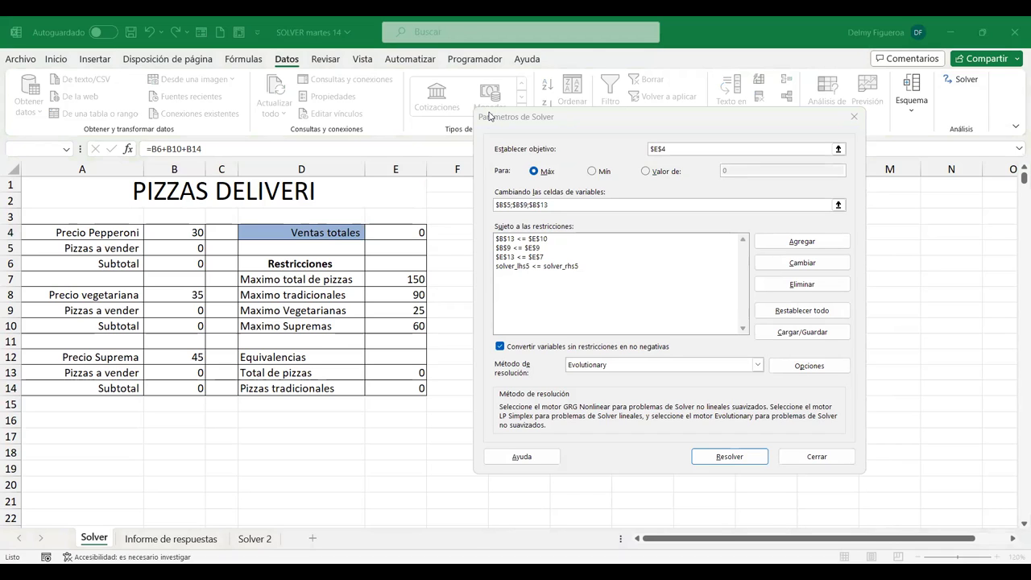
pyautogui.click(813, 461)
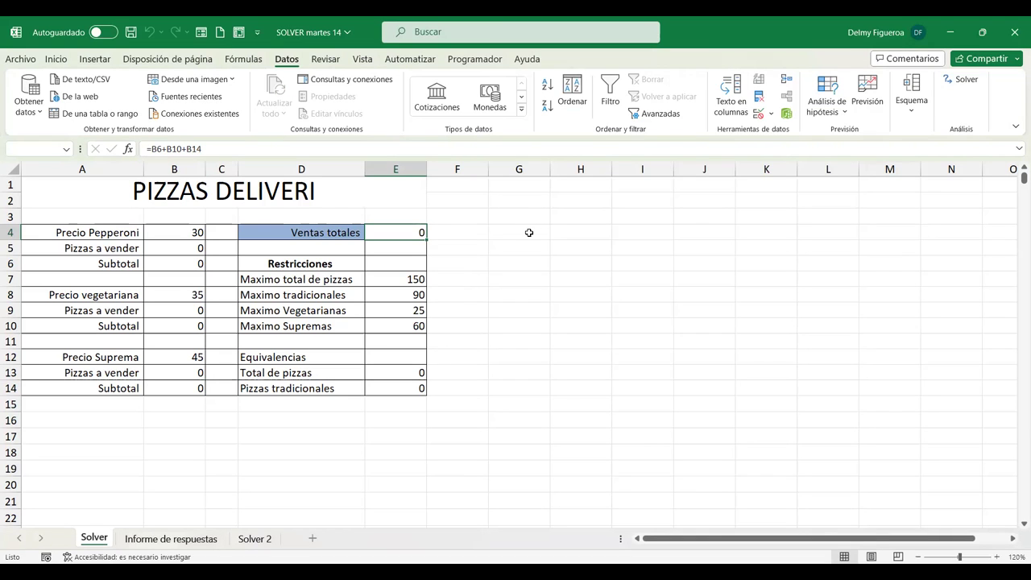
pyautogui.hotkey('ctrl', 'v')
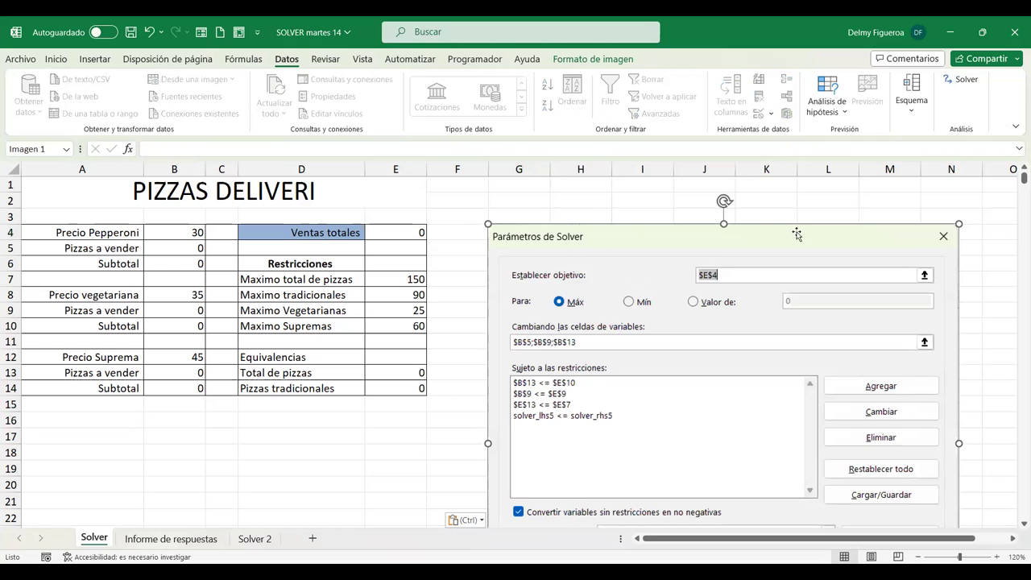
pyautogui.moveTo(796, 234); pyautogui.dragTo(782, 198)
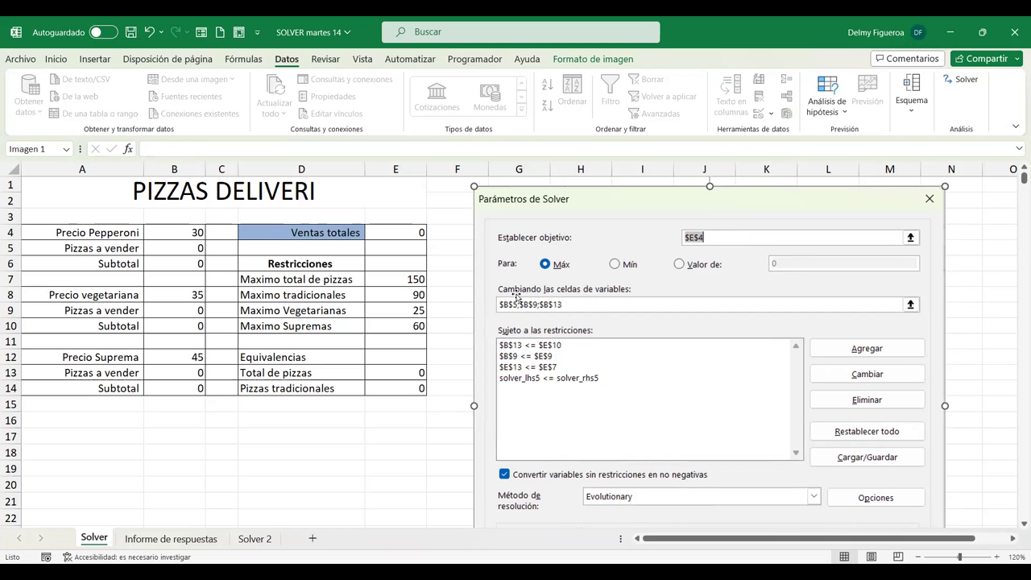
pyautogui.click(175, 248)
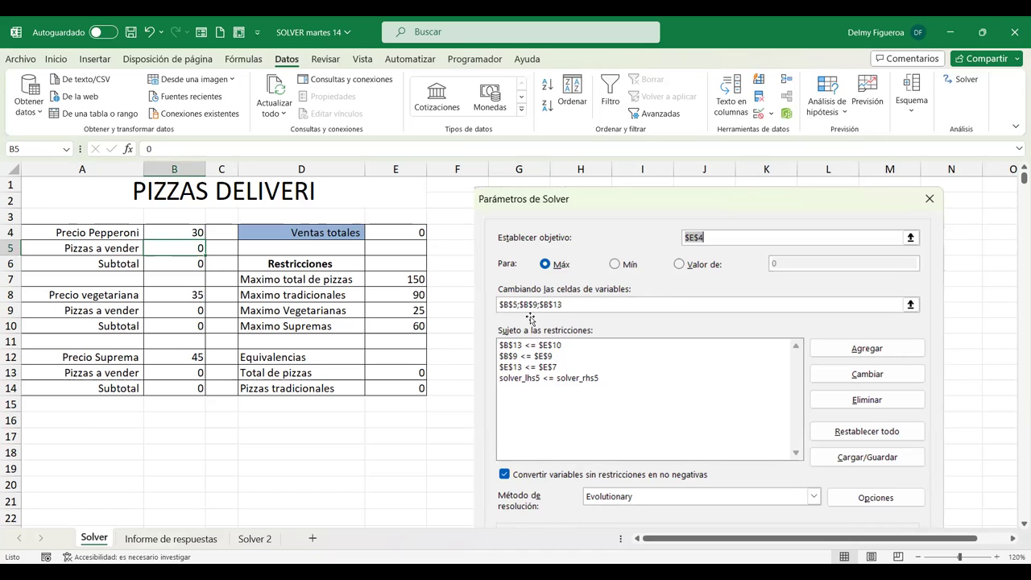
pyautogui.click(186, 310)
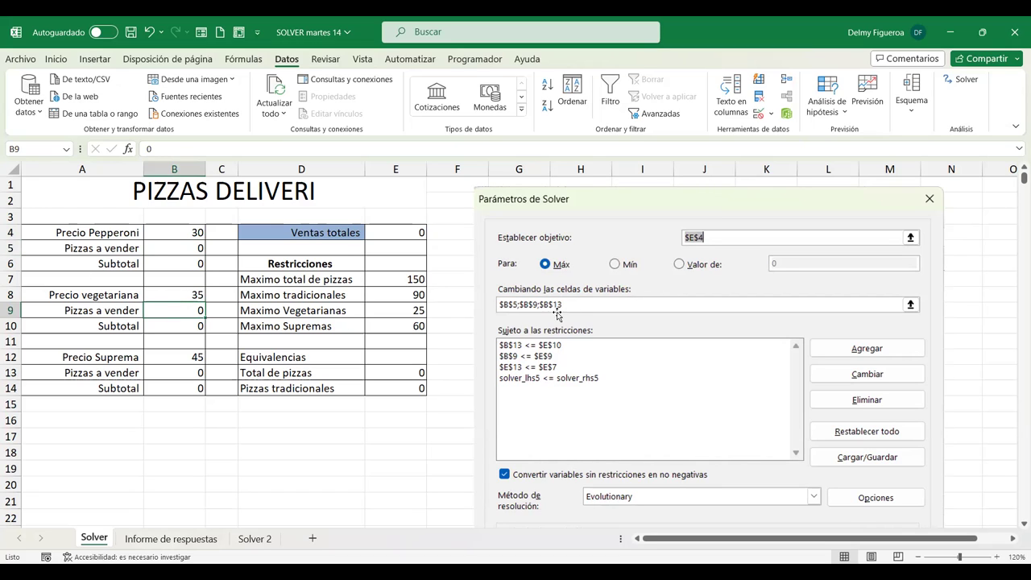
pyautogui.click(180, 372)
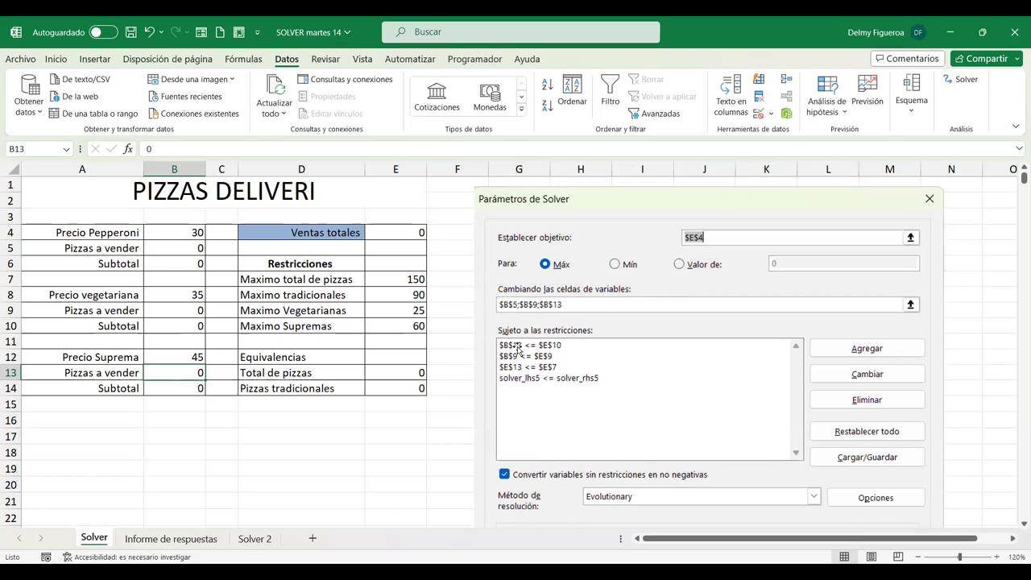
pyautogui.click(395, 373)
pyautogui.click(174, 370)
pyautogui.keyDown('ctrl'); pyautogui.click(406, 327); pyautogui.keyUp('ctrl')
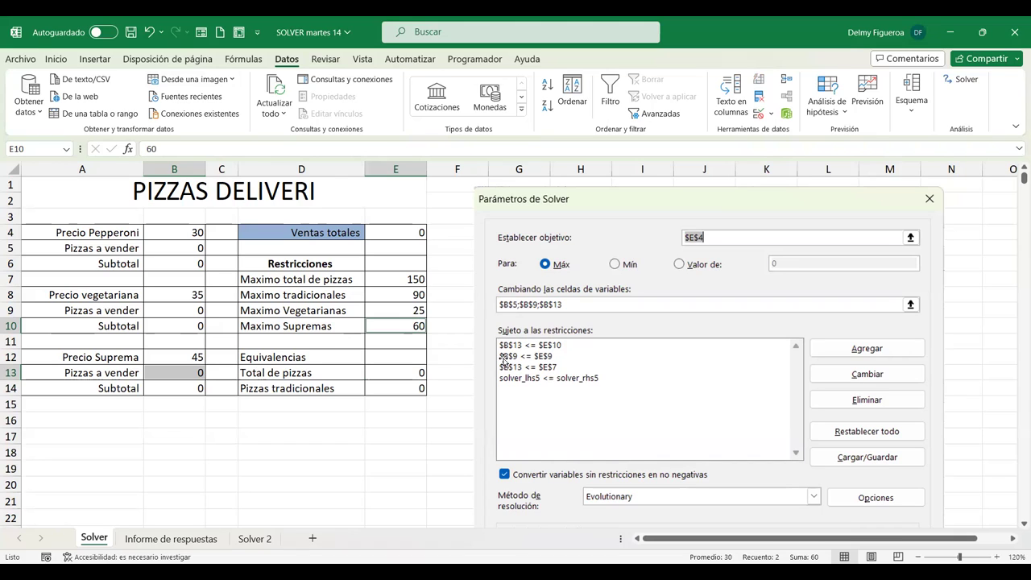
pyautogui.click(188, 310)
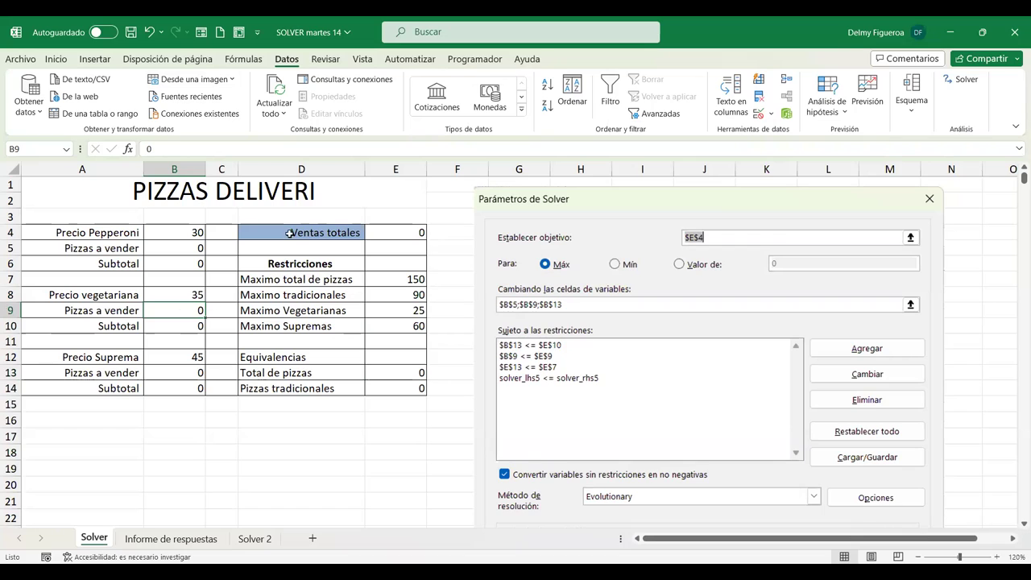
pyautogui.keyDown('ctrl'); pyautogui.click(403, 312); pyautogui.keyUp('ctrl')
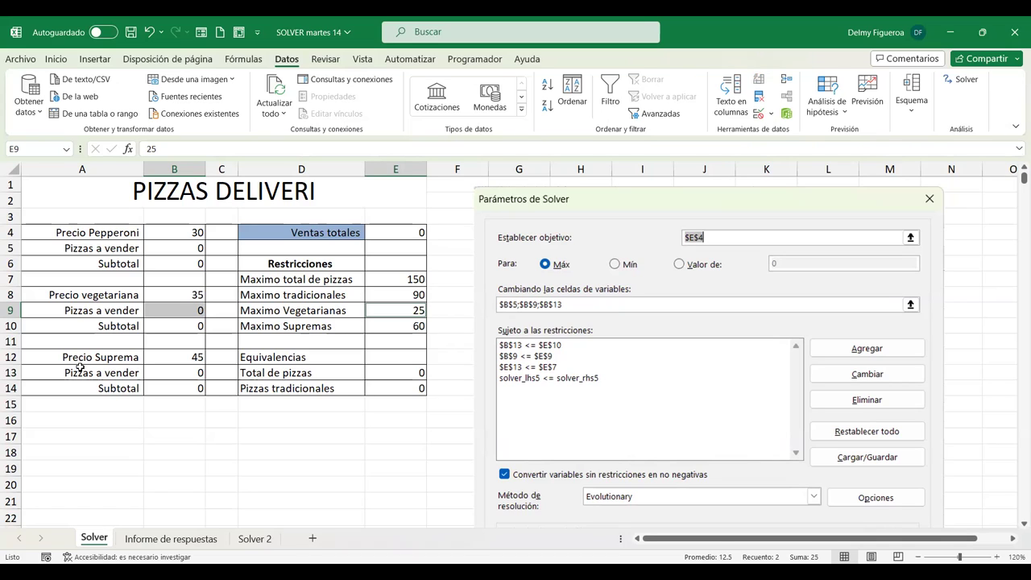
pyautogui.click(402, 369)
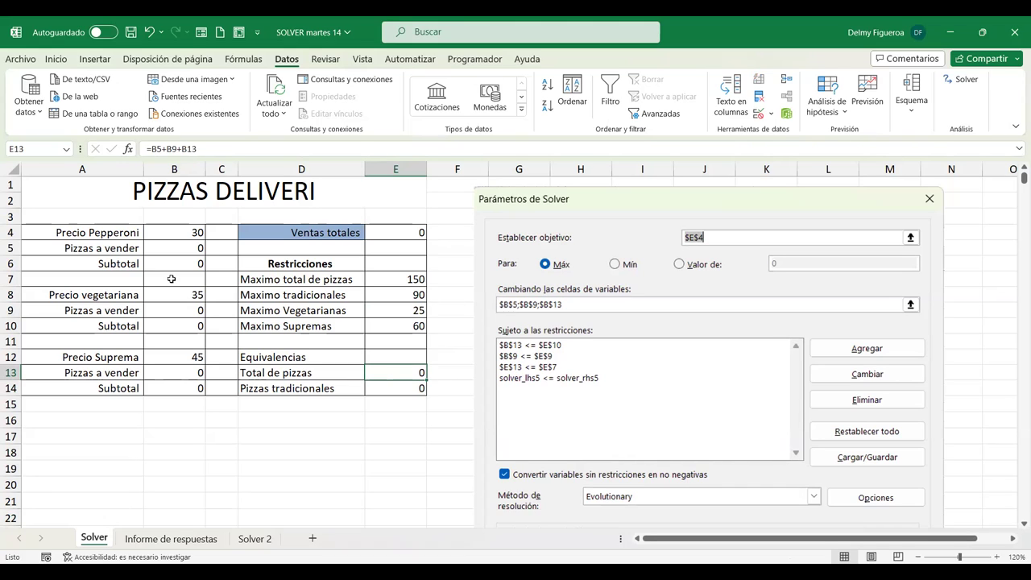
pyautogui.keyDown('ctrl'); pyautogui.click(402, 279); pyautogui.keyUp('ctrl')
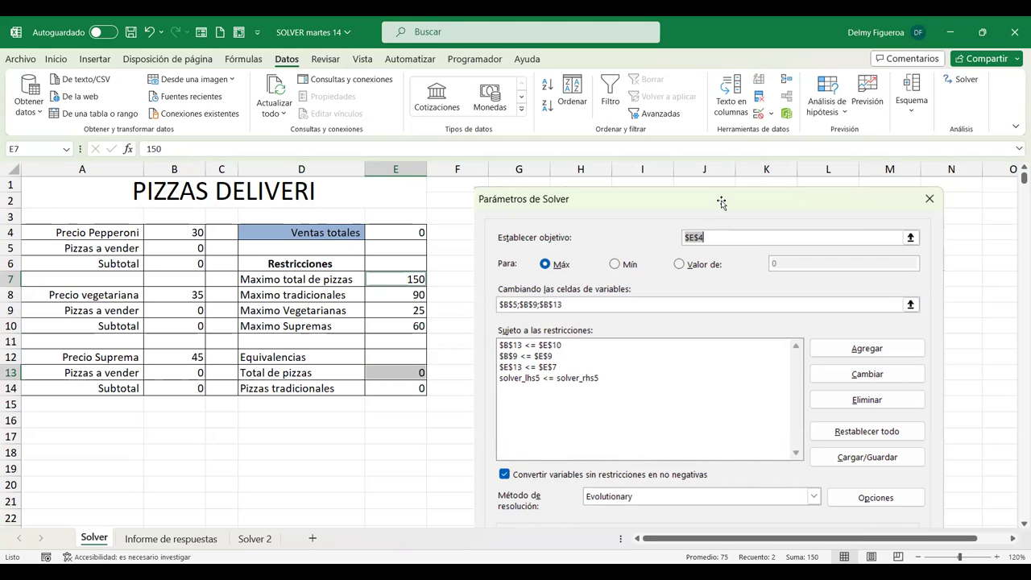
pyautogui.click(355, 438)
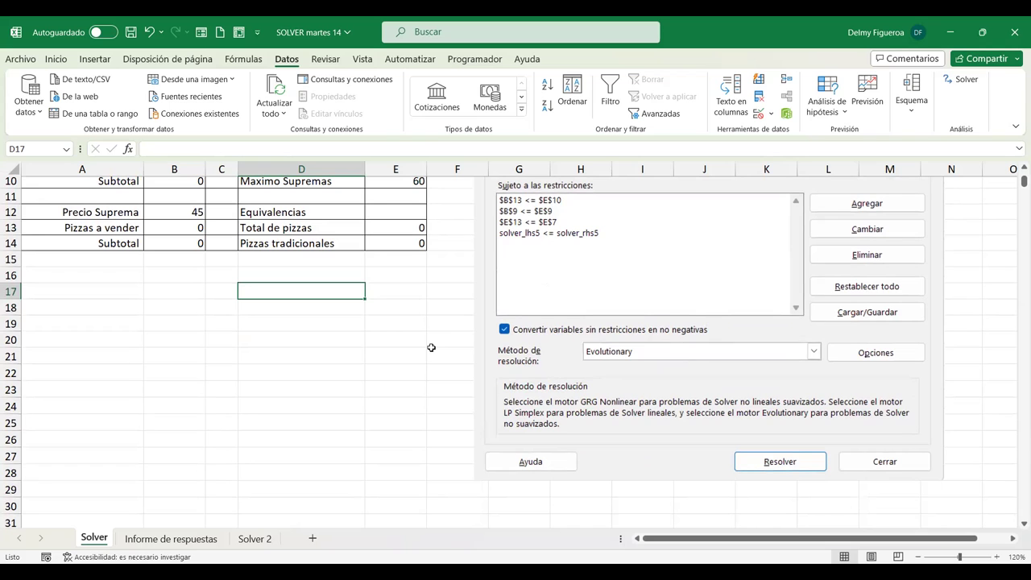
# Point out the pepperoni quantity in B5 and the vegetarian limit in E9.
pyautogui.scroll(1, 431, 348)
pyautogui.scroll(1, 440, 349)
pyautogui.scroll(1, 451, 352)
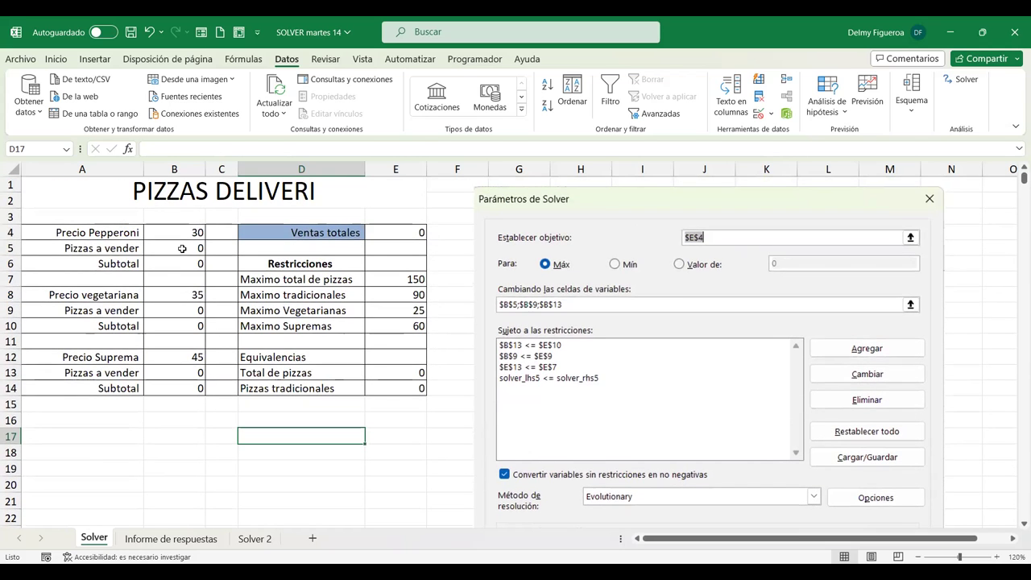
pyautogui.click(182, 248)
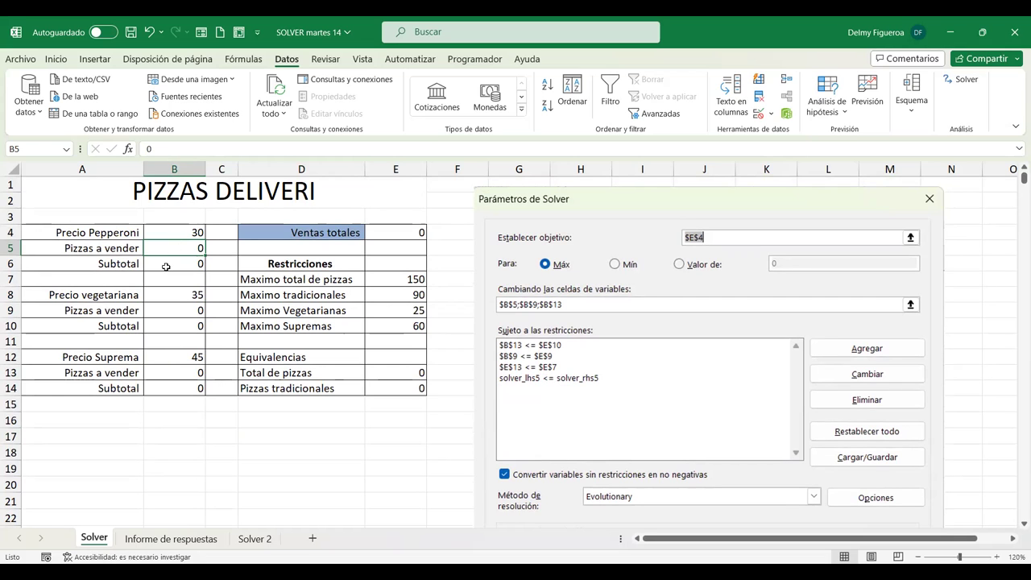
pyautogui.scroll(-3, 505, 383)
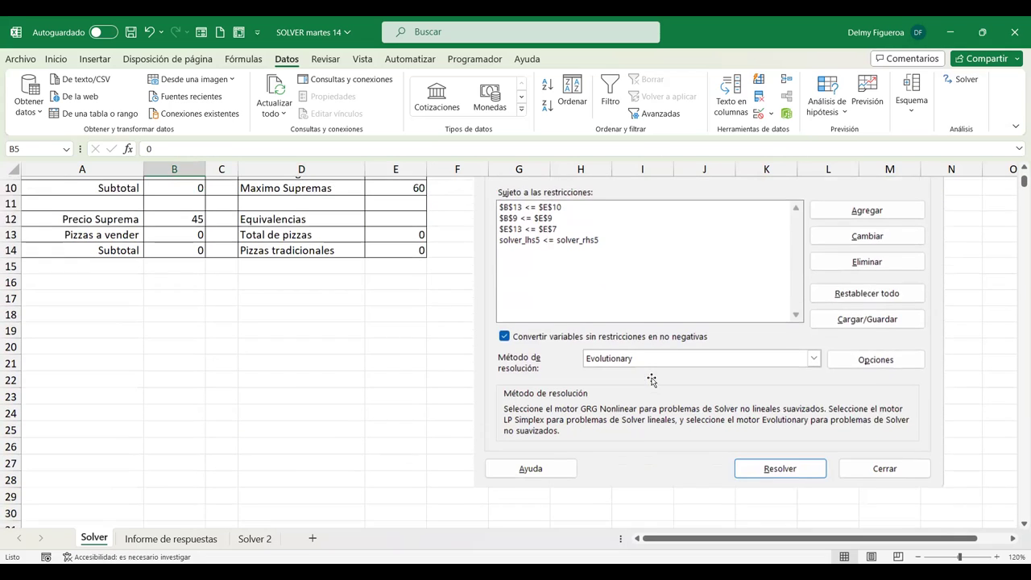
pyautogui.scroll(-1, 652, 379)
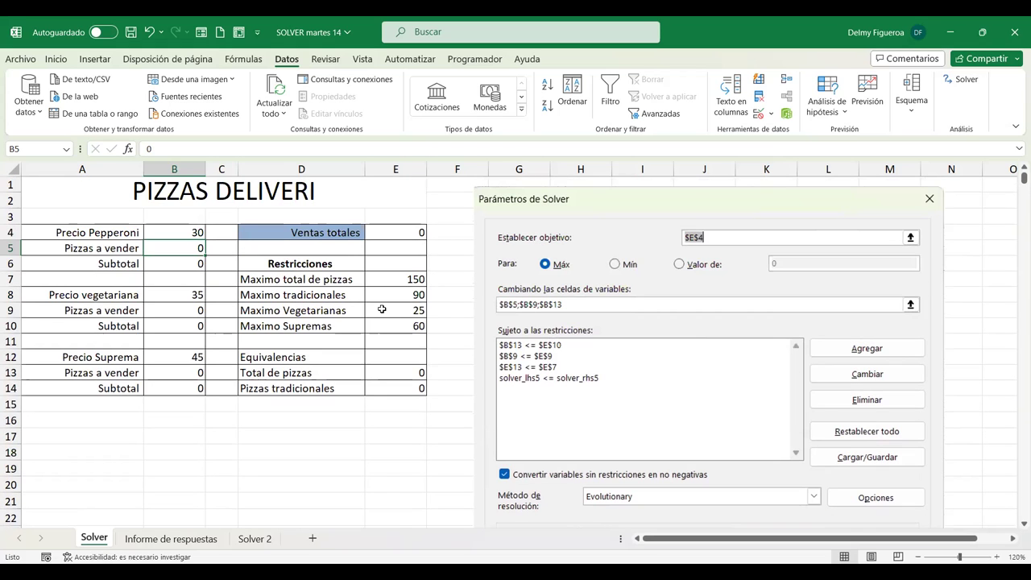
pyautogui.click(384, 310)
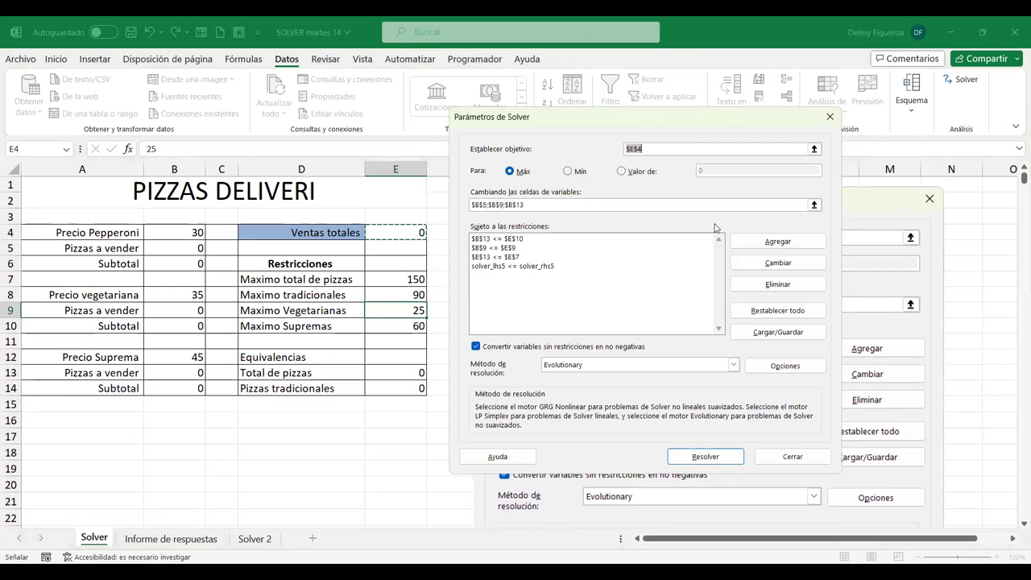
pyautogui.click(705, 457)
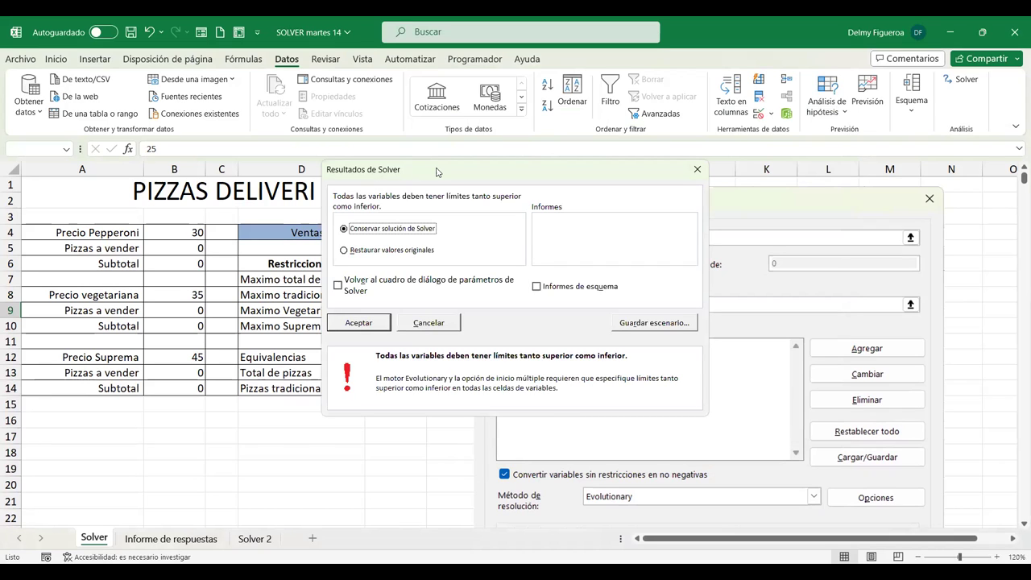
pyautogui.moveTo(438, 171); pyautogui.dragTo(622, 167)
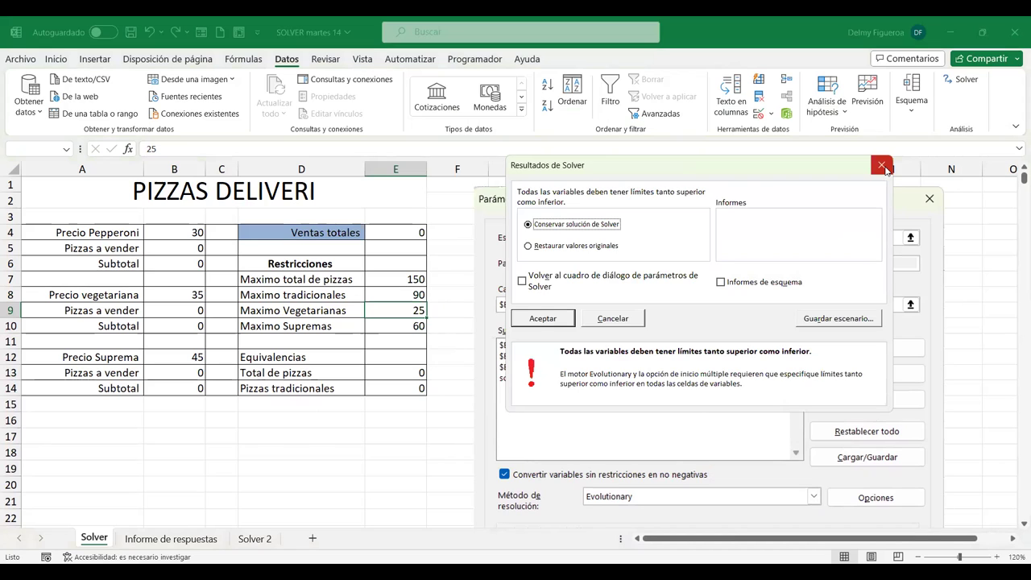
pyautogui.click(632, 318)
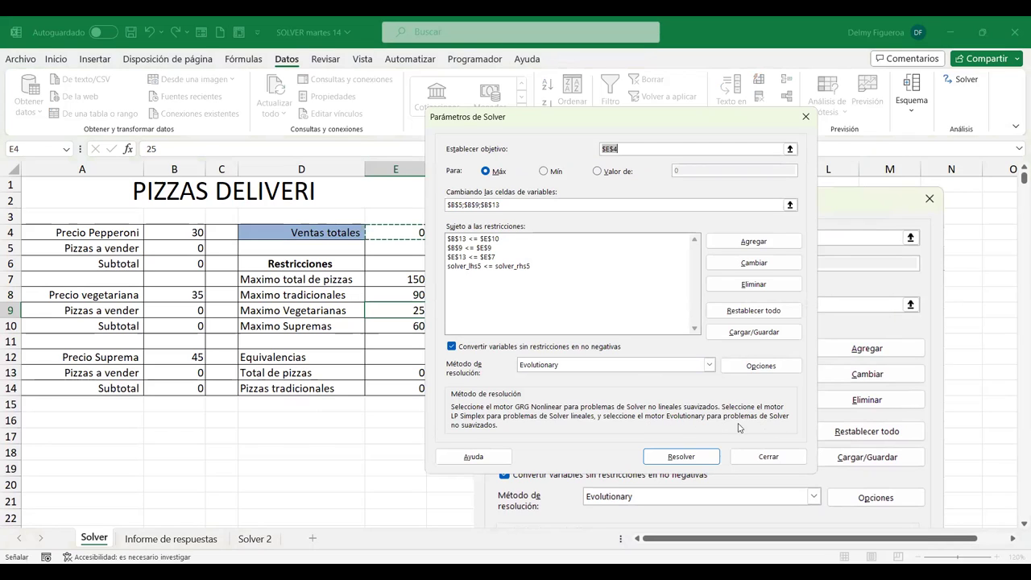
# Solve with Simplex LP, yielding 65, 25 and 60 pizzas and 5525 total sales.
pyautogui.click(710, 367)
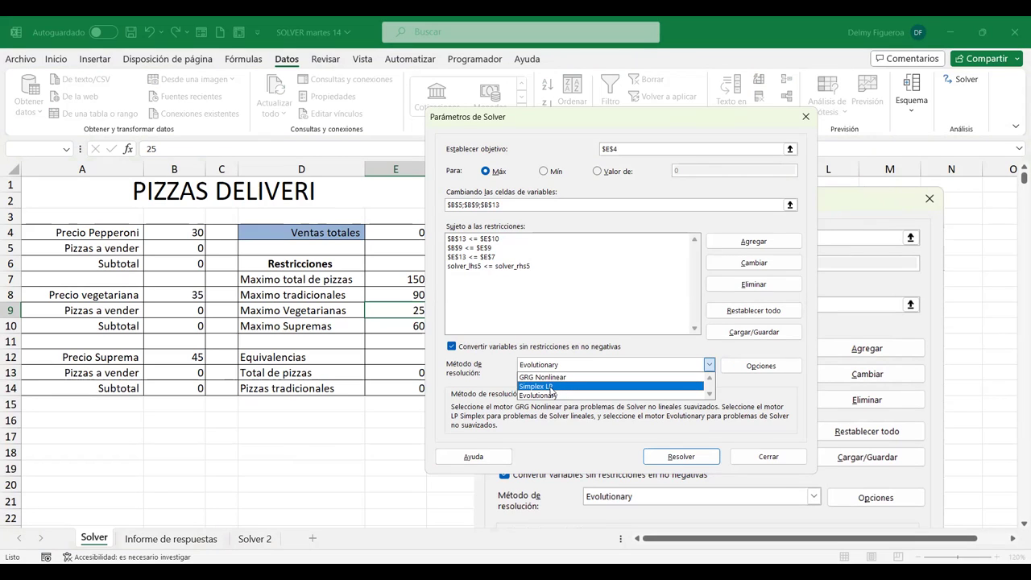
pyautogui.click(551, 387)
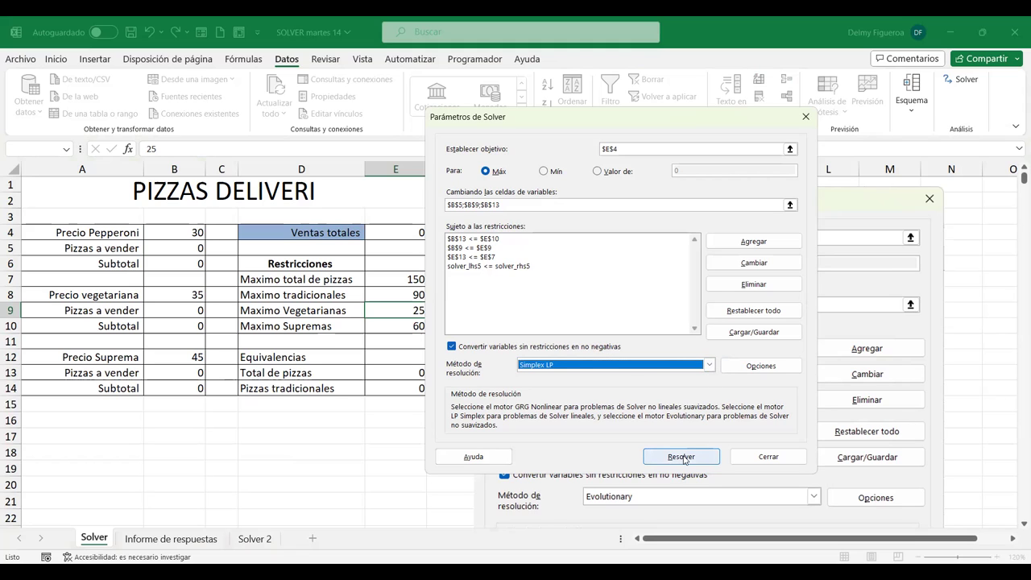
pyautogui.moveTo(551, 124); pyautogui.dragTo(610, 116)
pyautogui.click(751, 451)
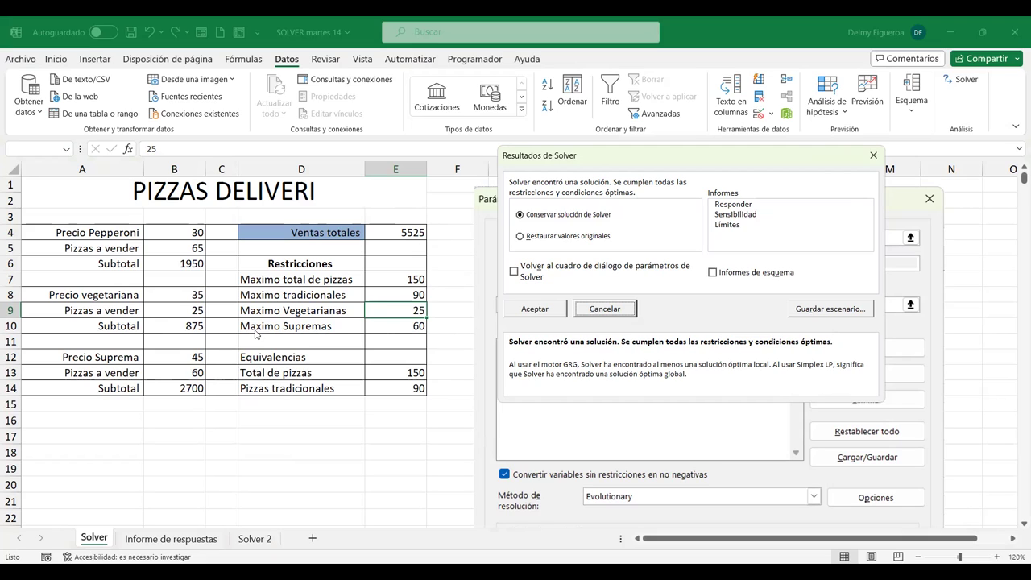
# Discard the Solver solution to restore zero quantities, and move the settings picture lower.
pyautogui.click(617, 309)
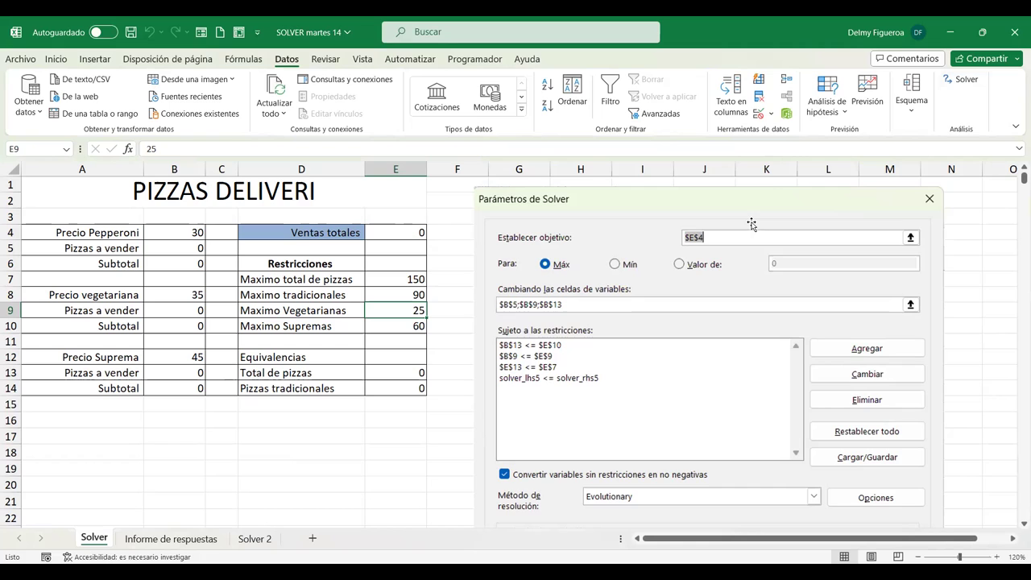
pyautogui.moveTo(764, 203)
pyautogui.mouseDown()
pyautogui.moveTo(818, 286)
pyautogui.moveTo(798, 403)
pyautogui.mouseUp()
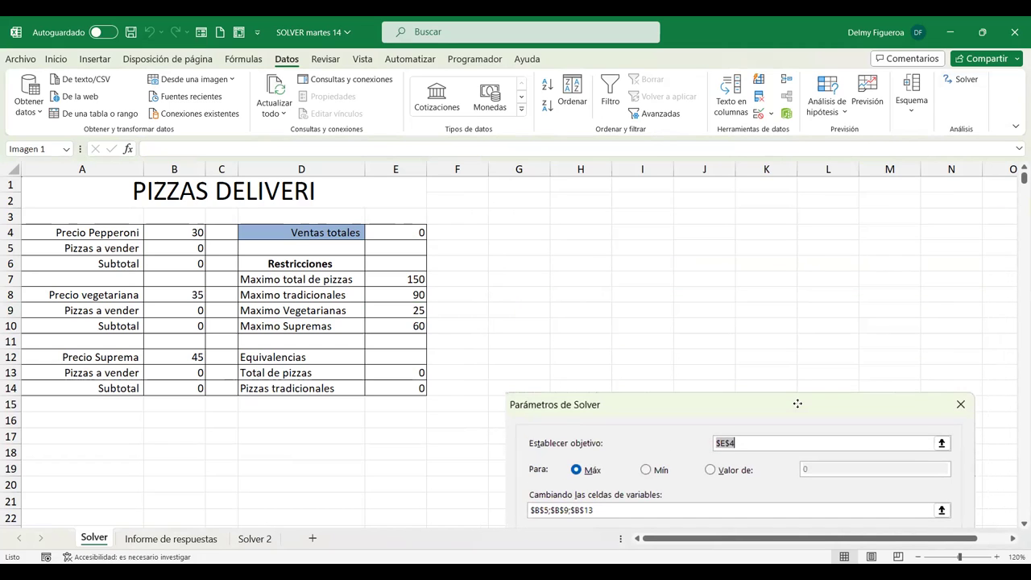
pyautogui.click(520, 230)
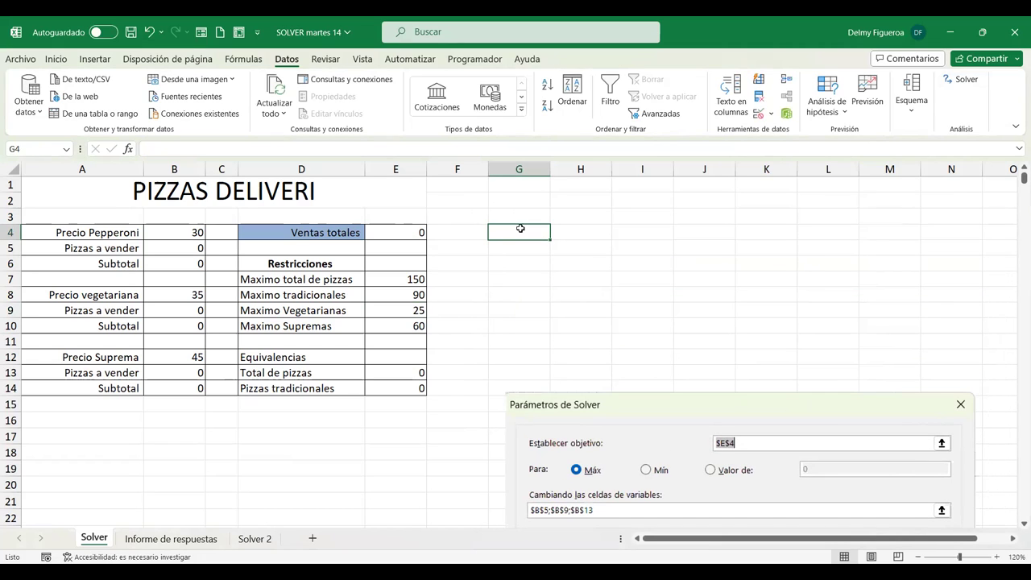
# Reopen the Solver Parameters dialog and expand the solving-method list.
pyautogui.click(965, 82)
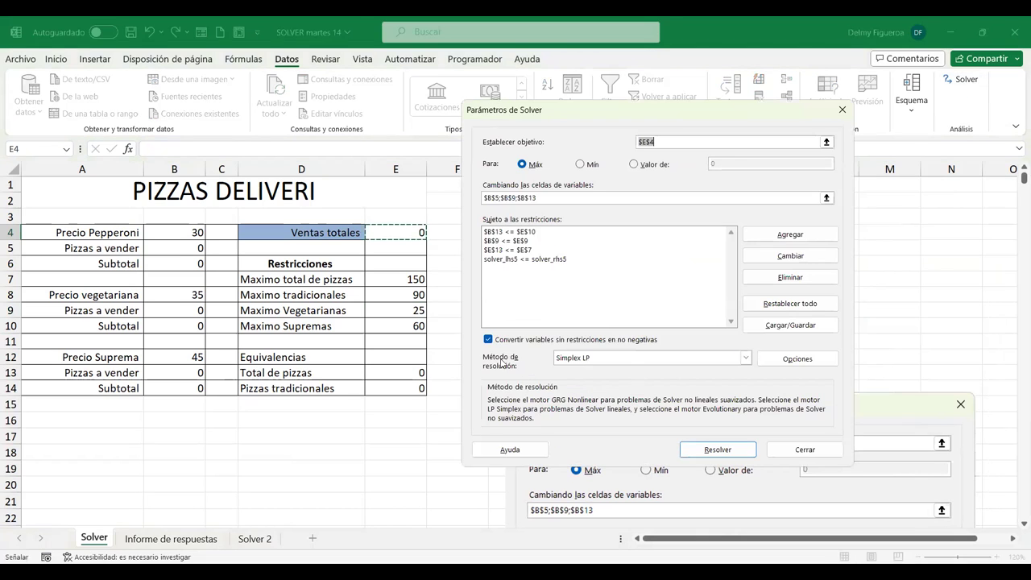
pyautogui.click(747, 362)
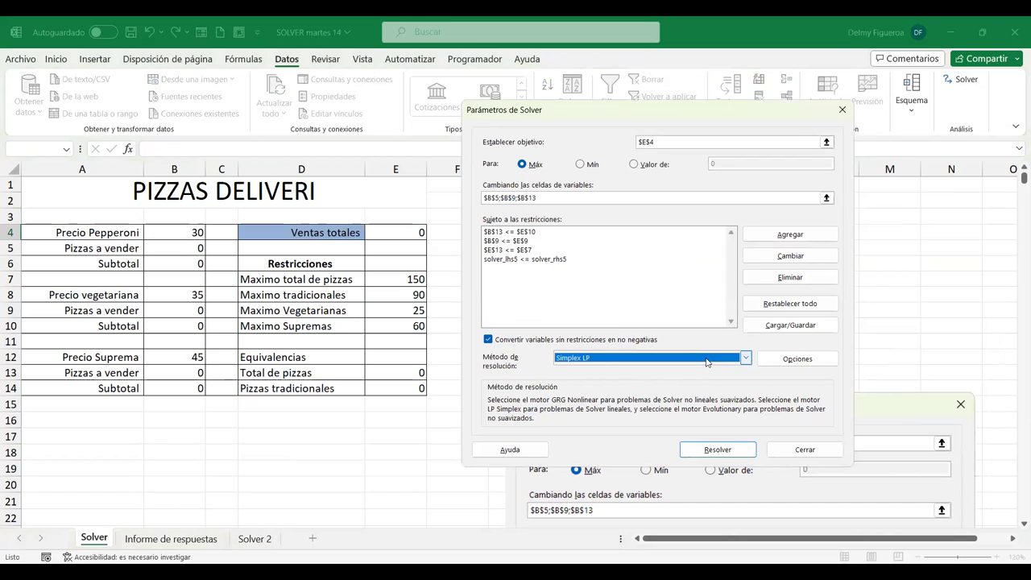
pyautogui.click(747, 360)
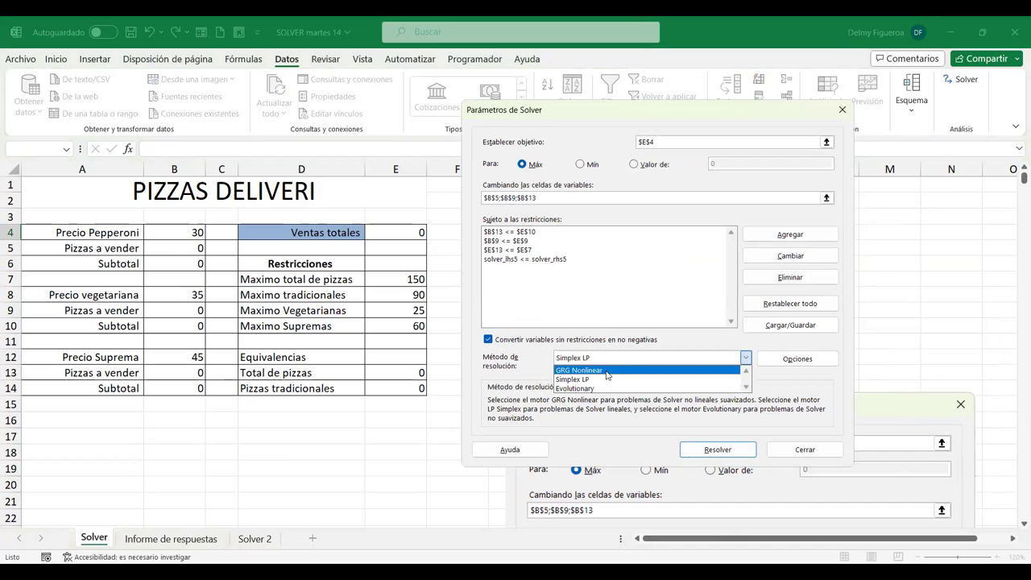
# Switch the solving method to GRG Nonlinear and solve, again reaching 5525 sales.
pyautogui.click(606, 371)
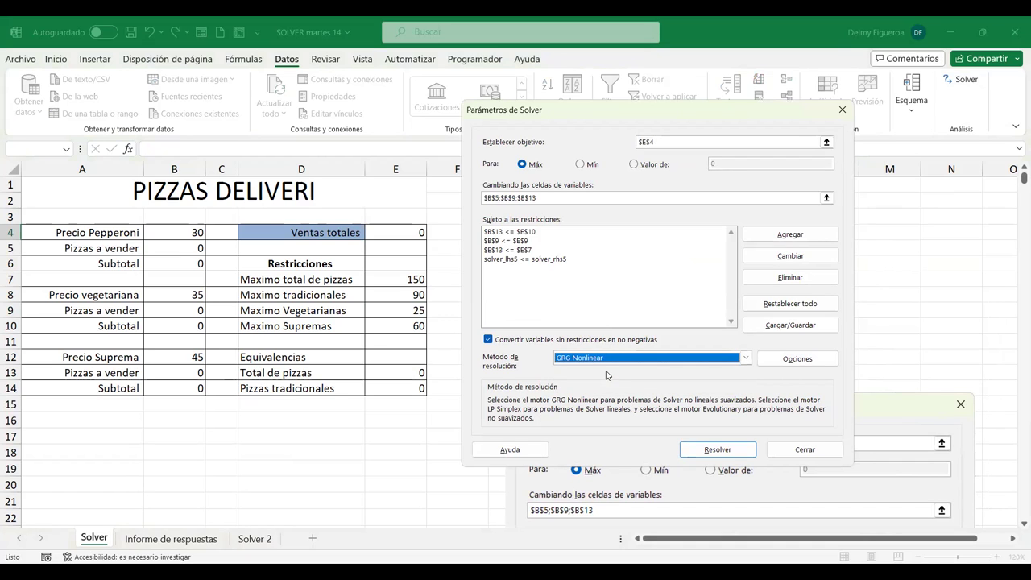
pyautogui.click(729, 453)
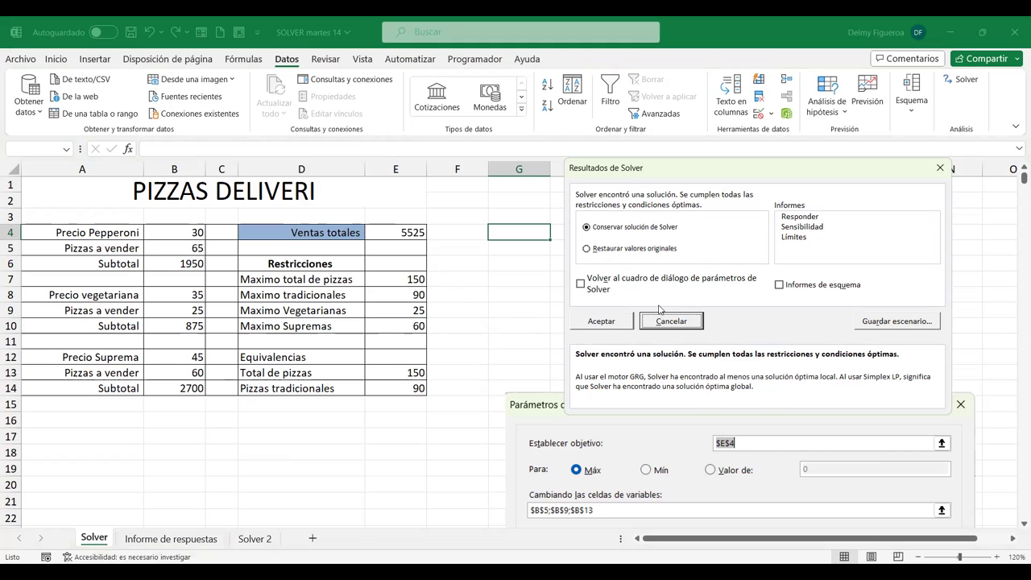
# Keep Solver's solution and check the 65, 25 and 60 pizzas, with total sales of 5525.
pyautogui.click(611, 320)
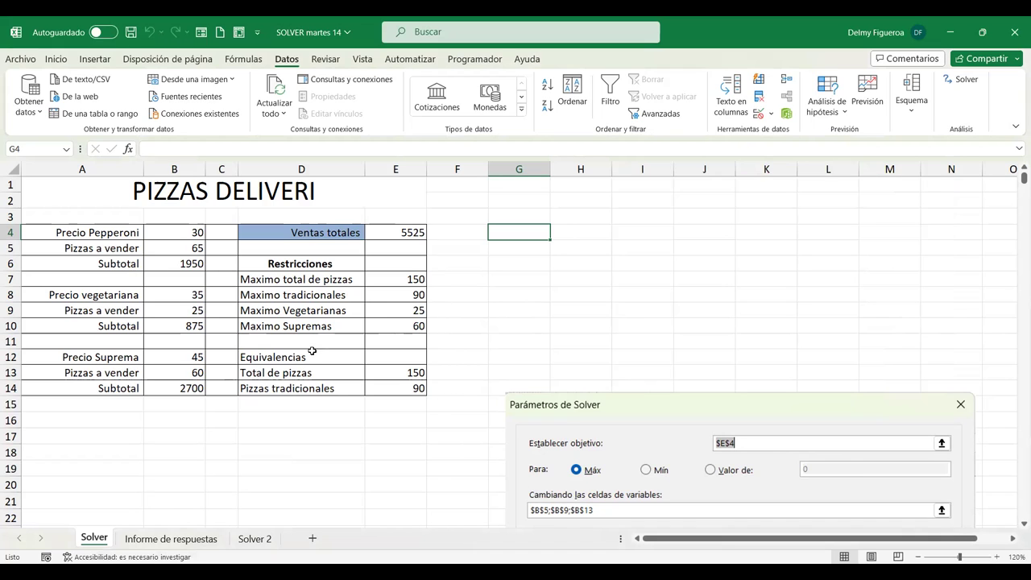
pyautogui.click(610, 197)
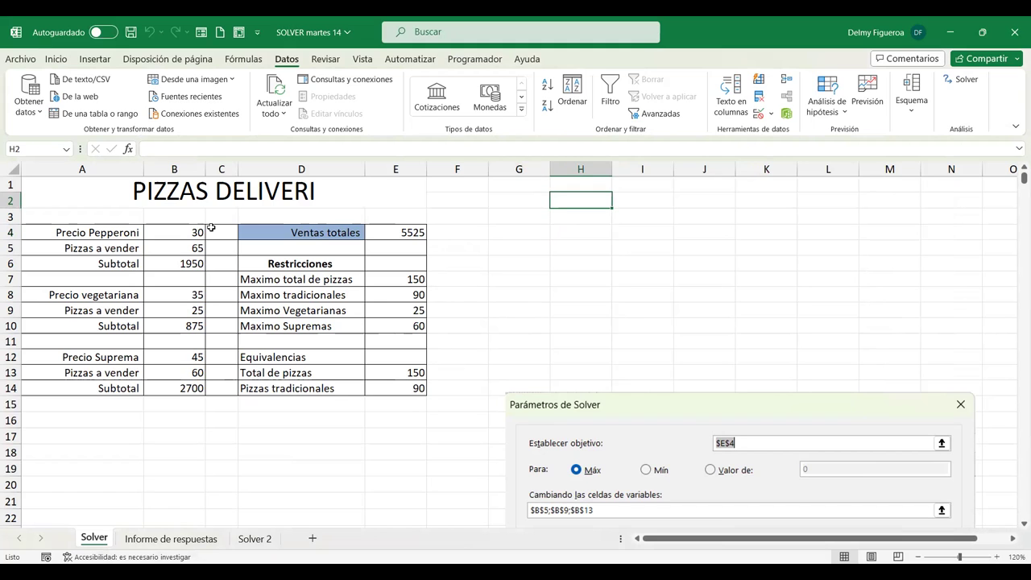
pyautogui.click(167, 245)
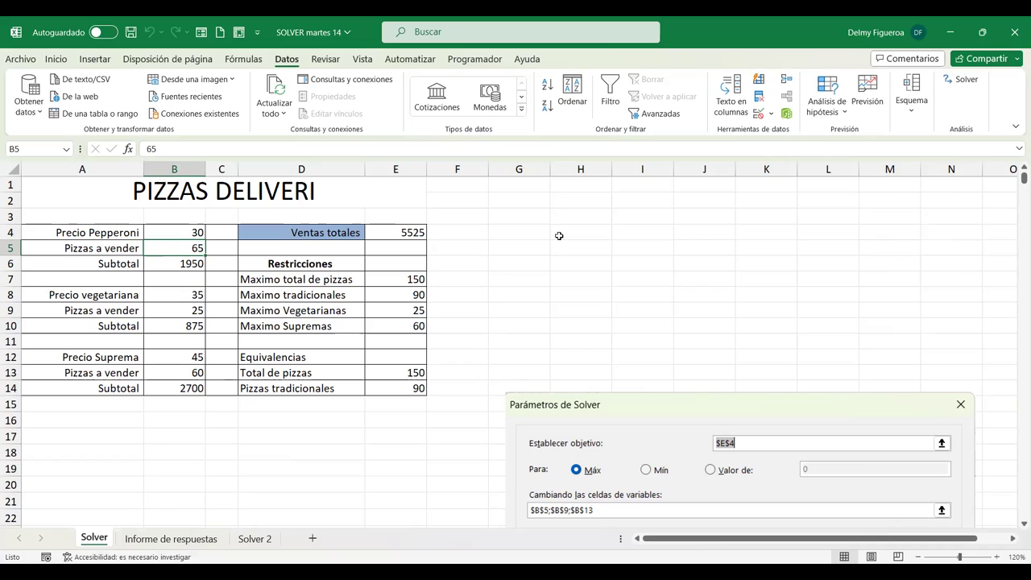
pyautogui.click(587, 203)
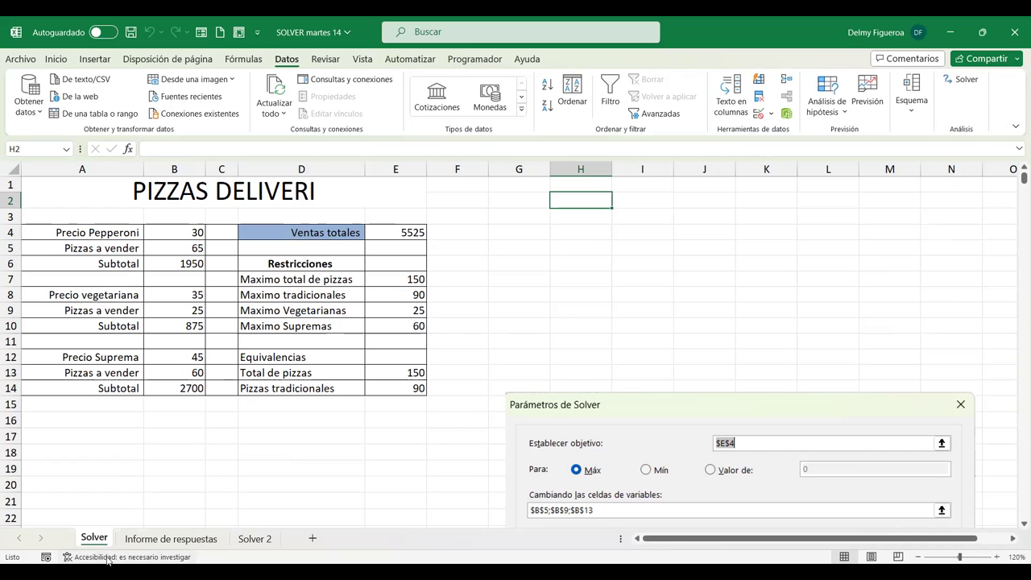
# Switch to the Informe de respuestas sheet and review the solved sheet name and the report's creation time.
pyautogui.click(173, 541)
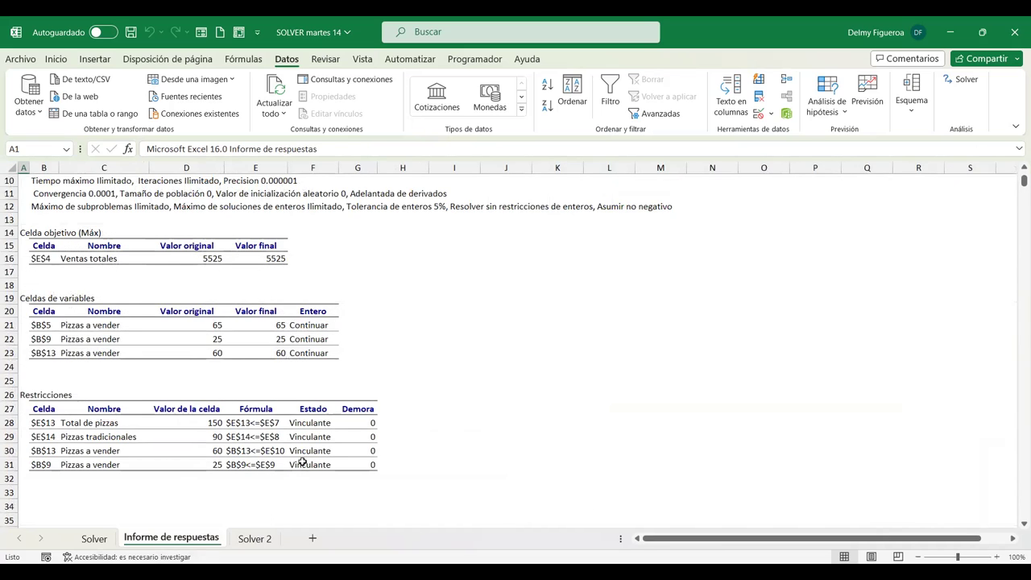
pyautogui.scroll(3, 302, 462)
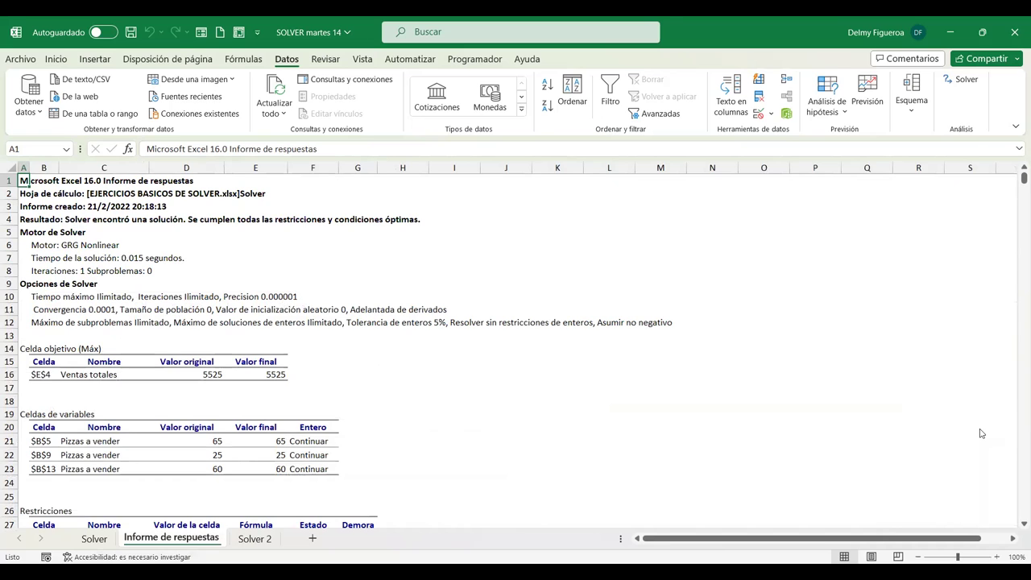
pyautogui.click(997, 557)
pyautogui.click(997, 556)
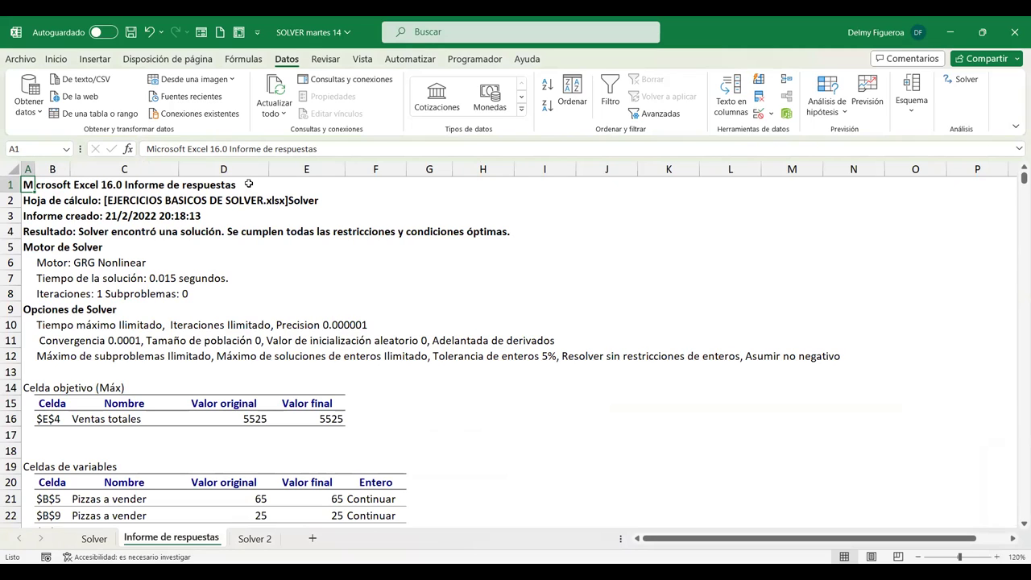
pyautogui.click(42, 201)
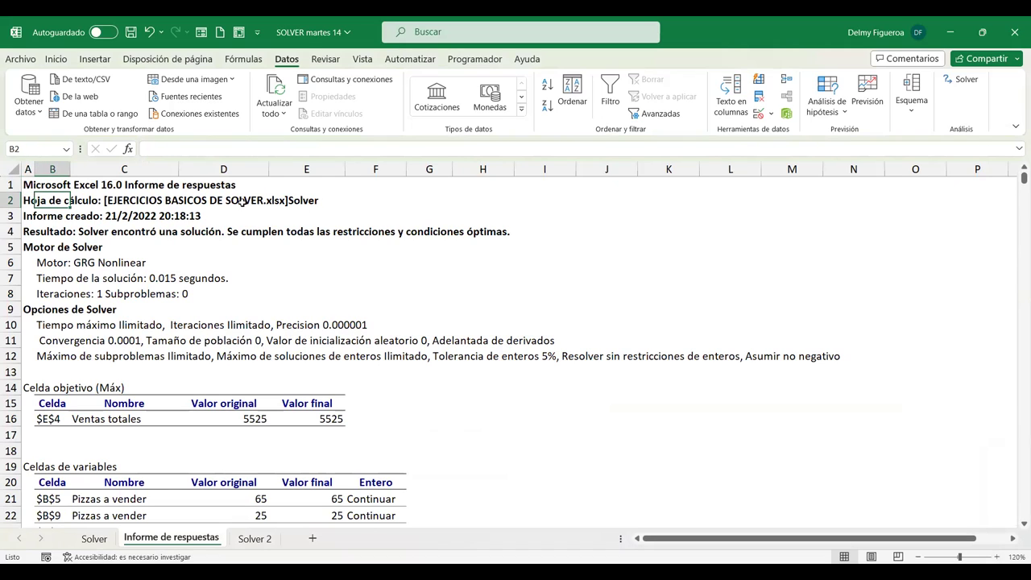
pyautogui.click(41, 216)
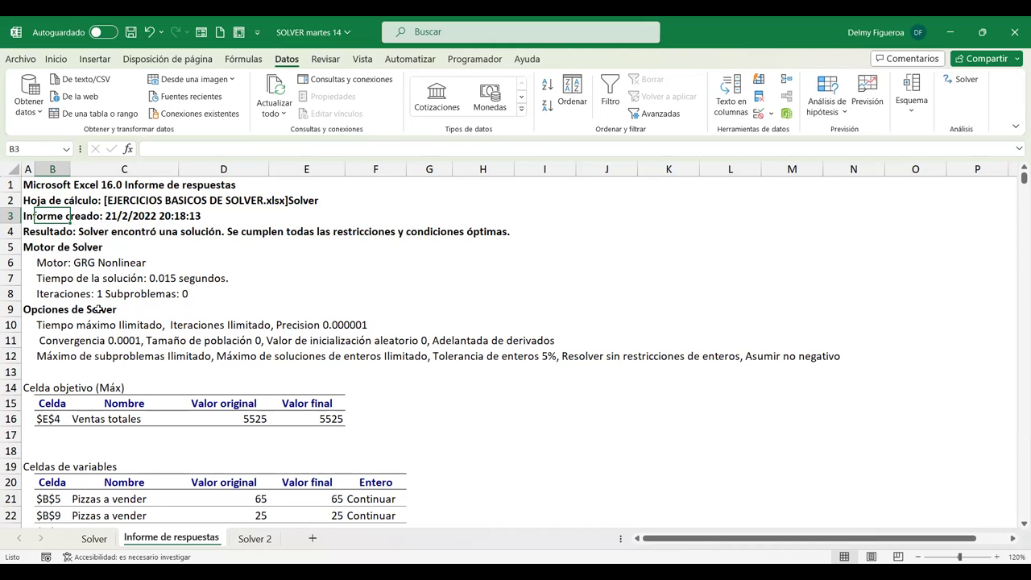
pyautogui.click(93, 538)
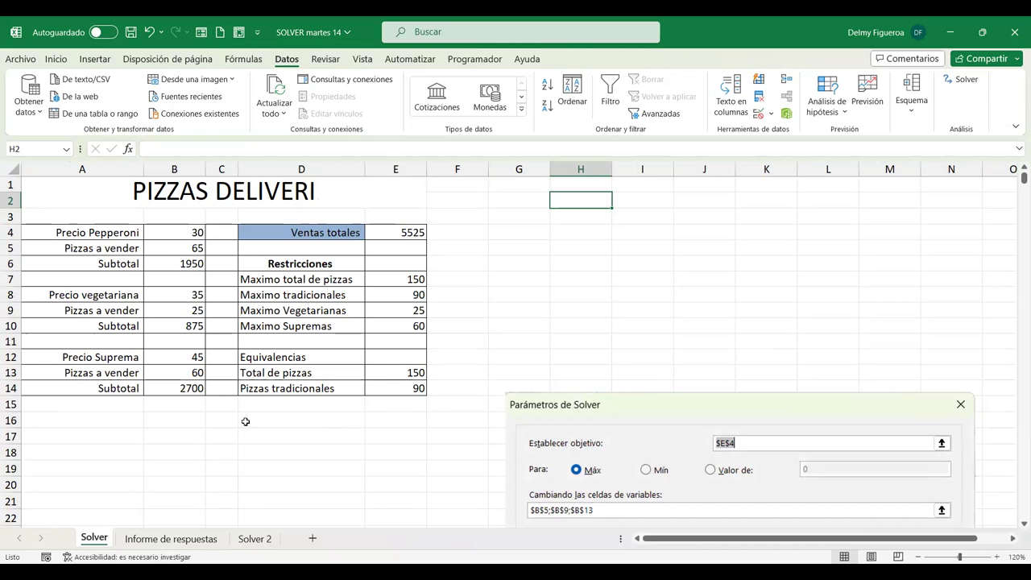
pyautogui.click(176, 538)
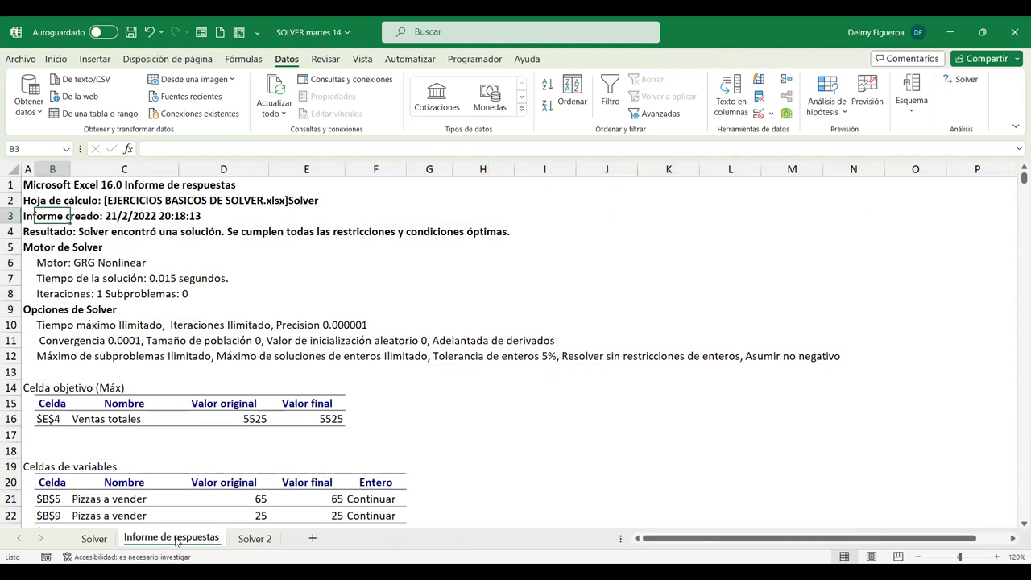
# Review the report's GRG Nonlinear engine, solution time, Solver options and the objective's final value of 5525.
pyautogui.click(196, 261)
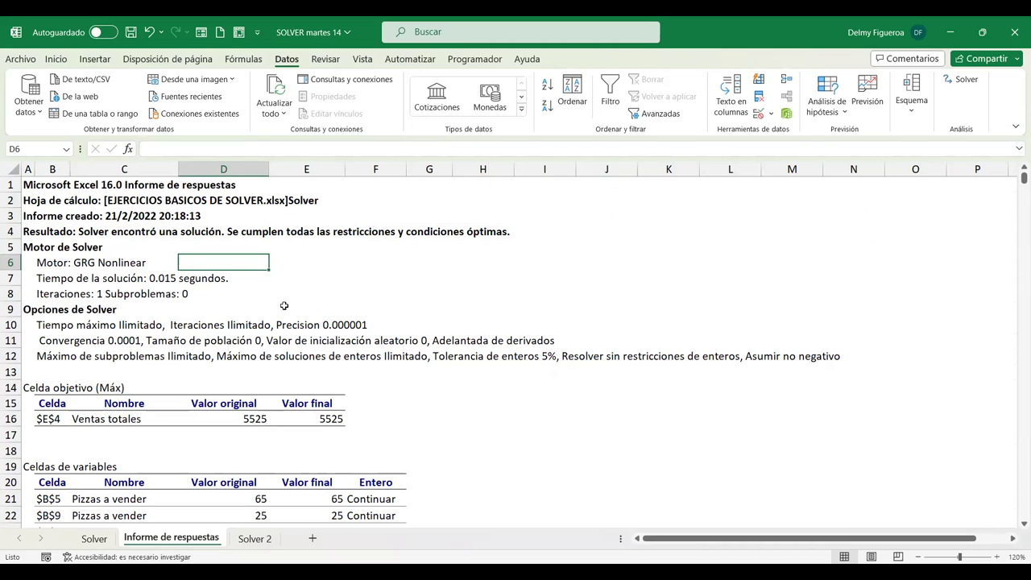
pyautogui.click(348, 277)
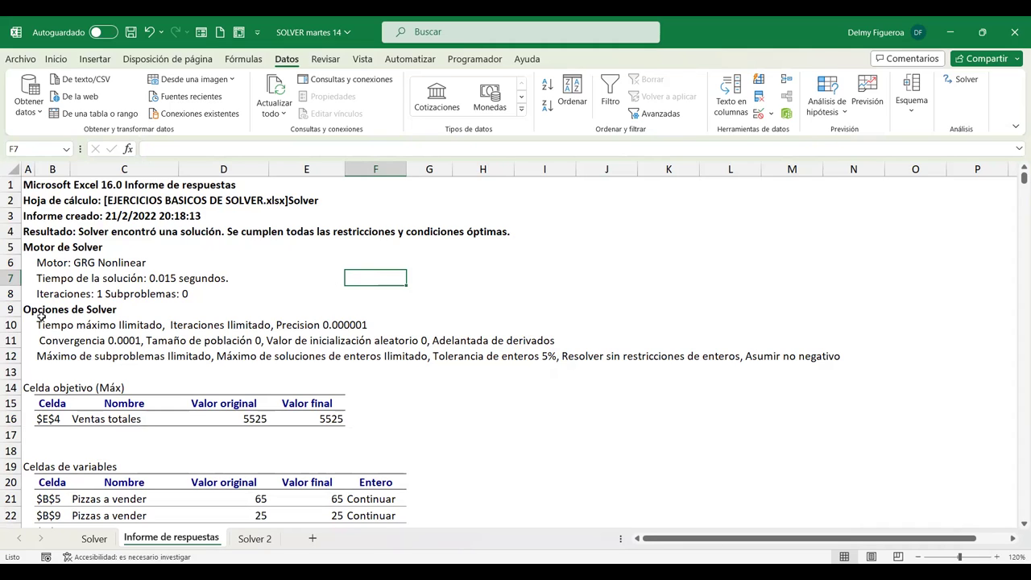
pyautogui.click(476, 327)
pyautogui.scroll(-1, 126, 331)
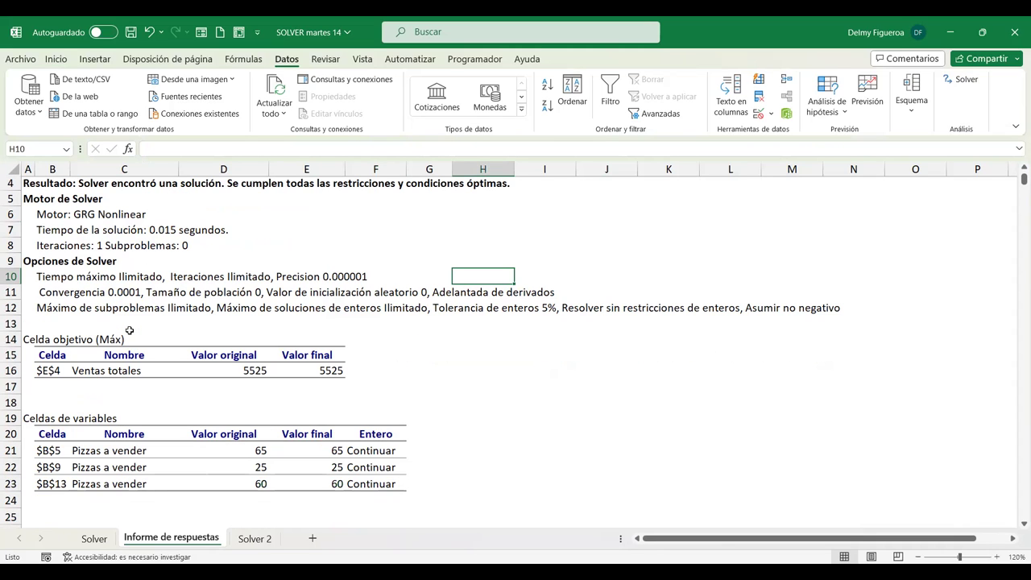
pyautogui.click(82, 319)
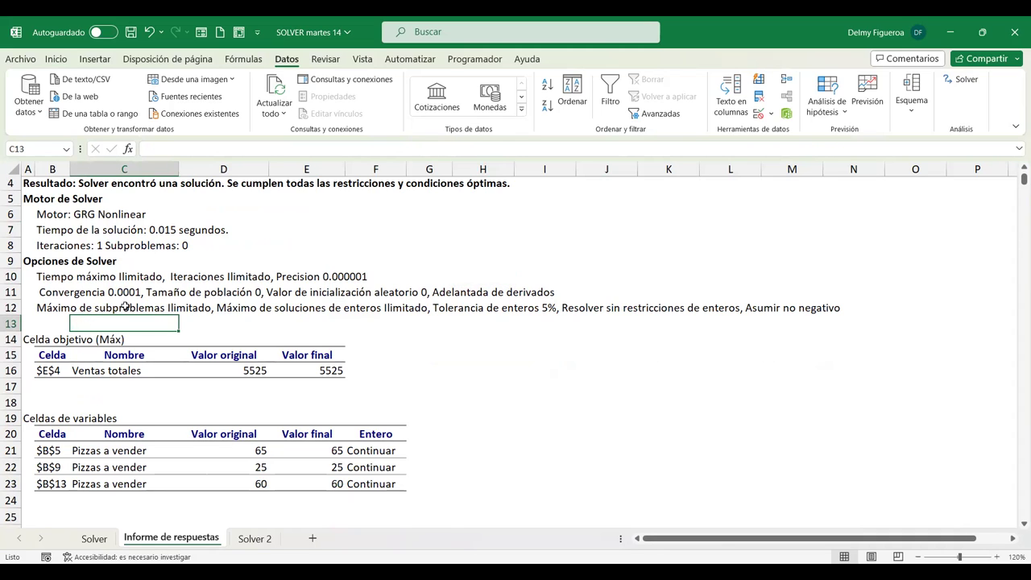
pyautogui.scroll(-1, 125, 306)
pyautogui.click(336, 322)
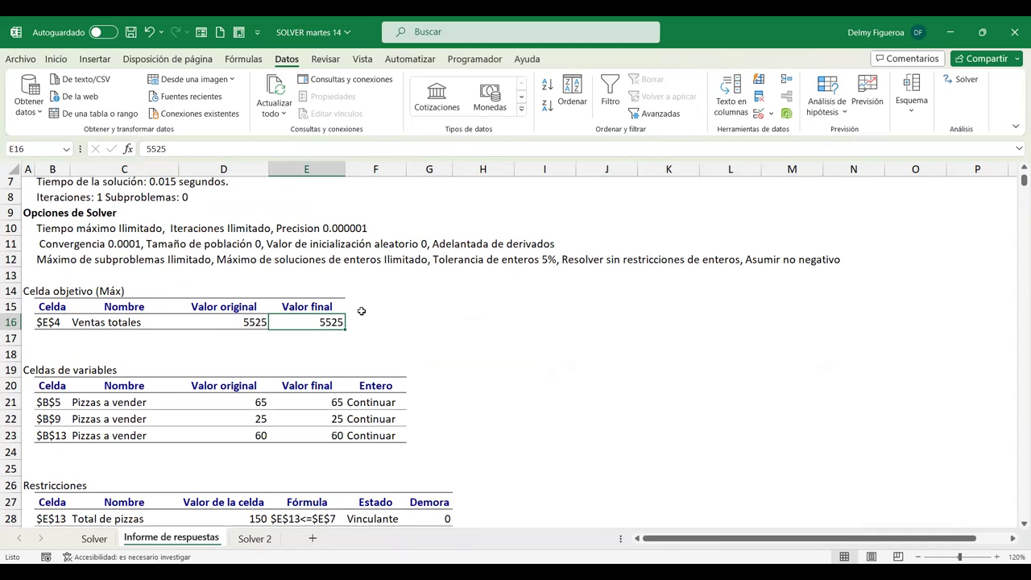
pyautogui.scroll(-1, 372, 325)
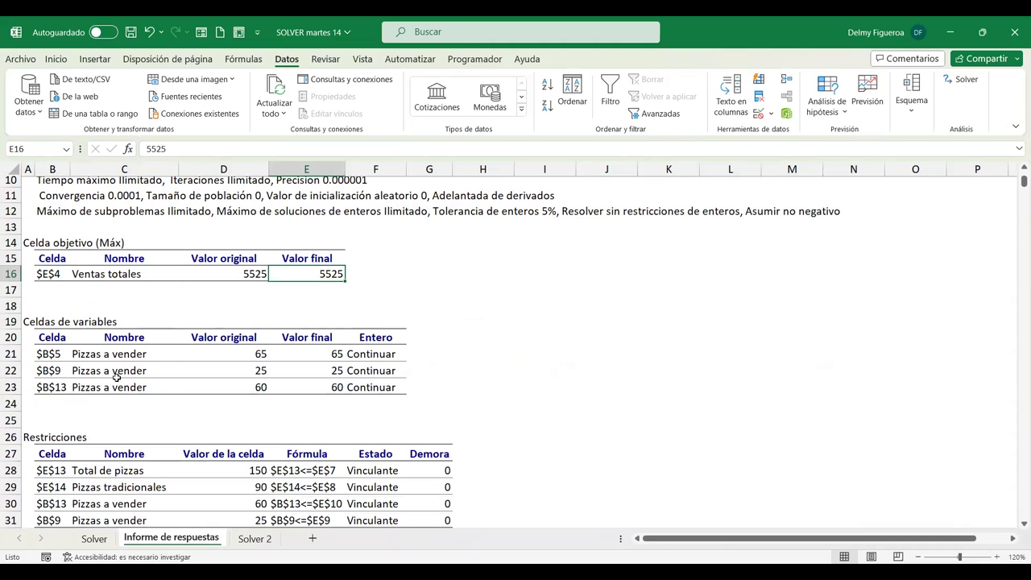
# Check the variable cells $B$5 to $B$13, from original value 65 to final values.
pyautogui.click(49, 354)
pyautogui.click(50, 368)
pyautogui.click(52, 387)
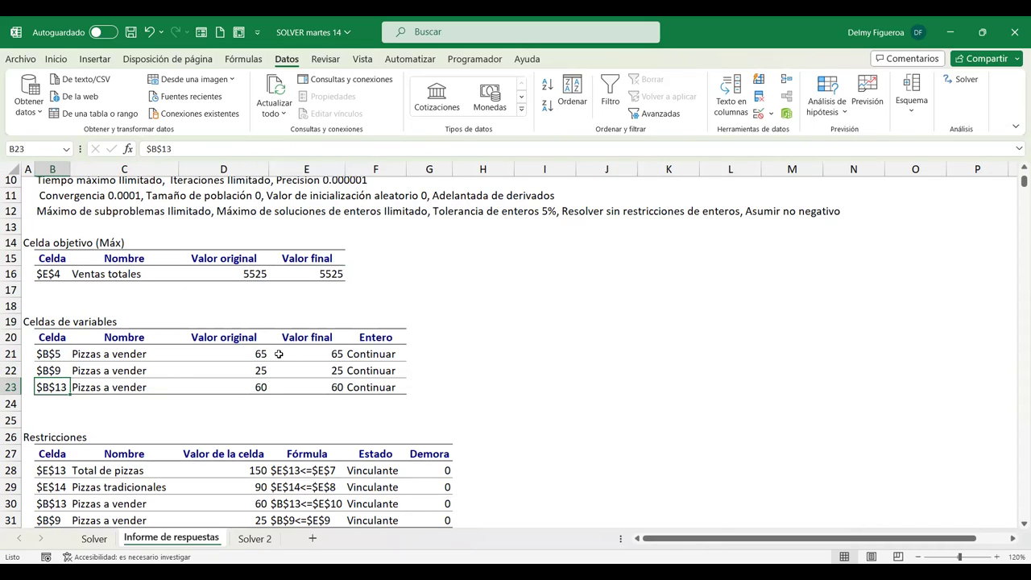
pyautogui.click(226, 353)
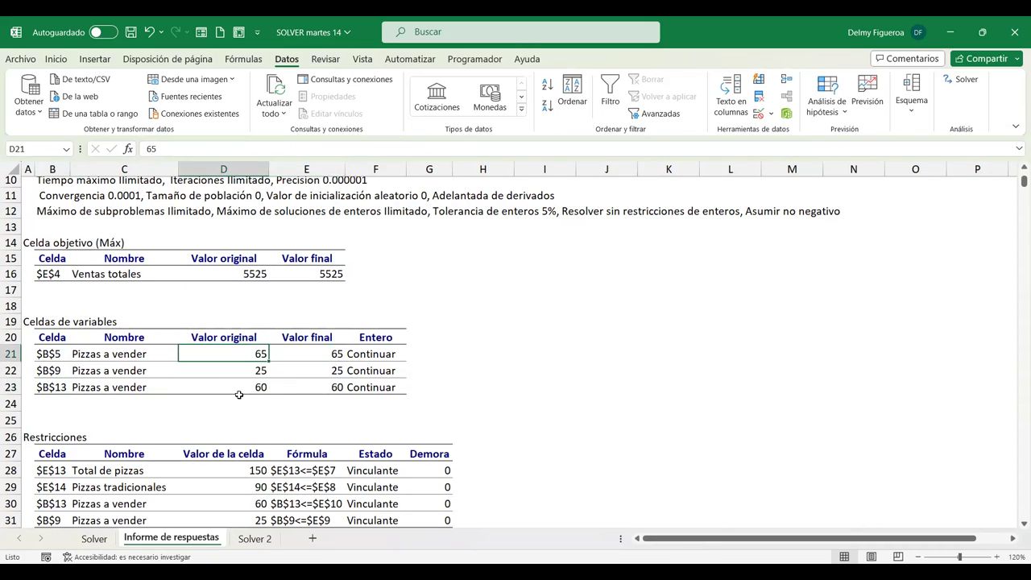
pyautogui.click(318, 354)
pyautogui.click(331, 370)
pyautogui.click(326, 387)
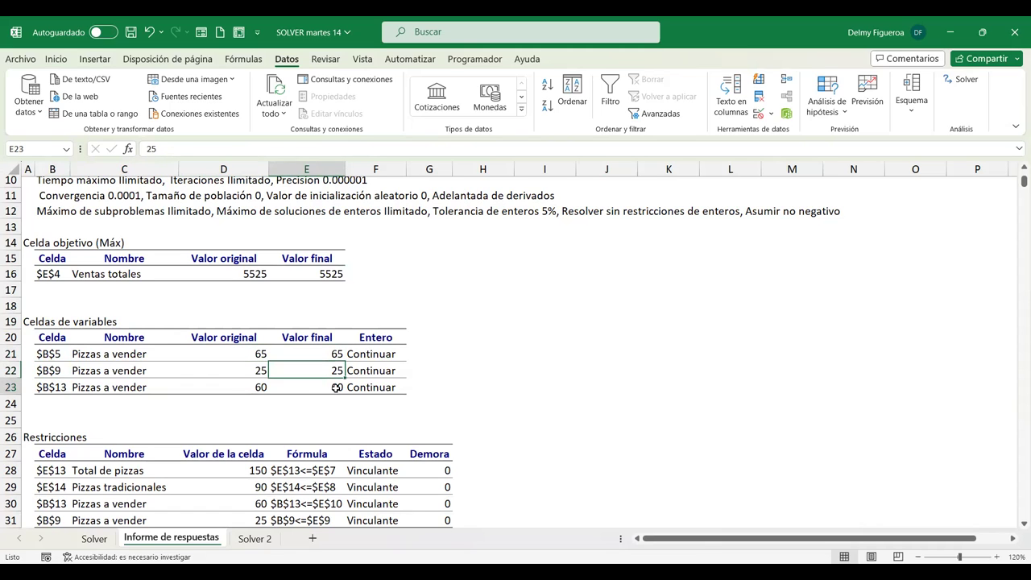
# Inspect the binding constraint rows, including $E$14 for traditional pizzas and the $B$9 constraint.
pyautogui.scroll(-1, 494, 379)
pyautogui.scroll(-2, 493, 373)
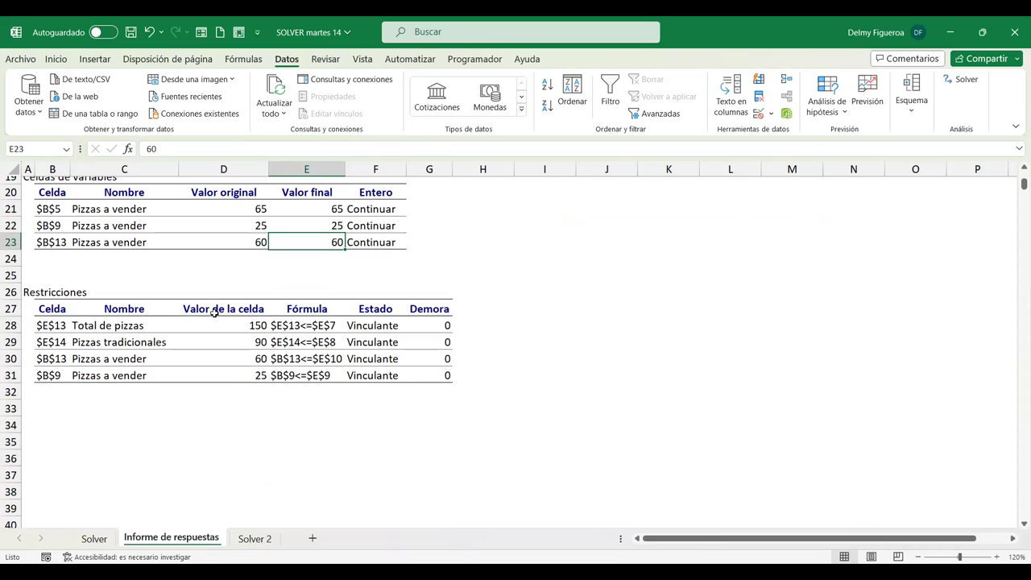
pyautogui.click(51, 326)
pyautogui.click(51, 342)
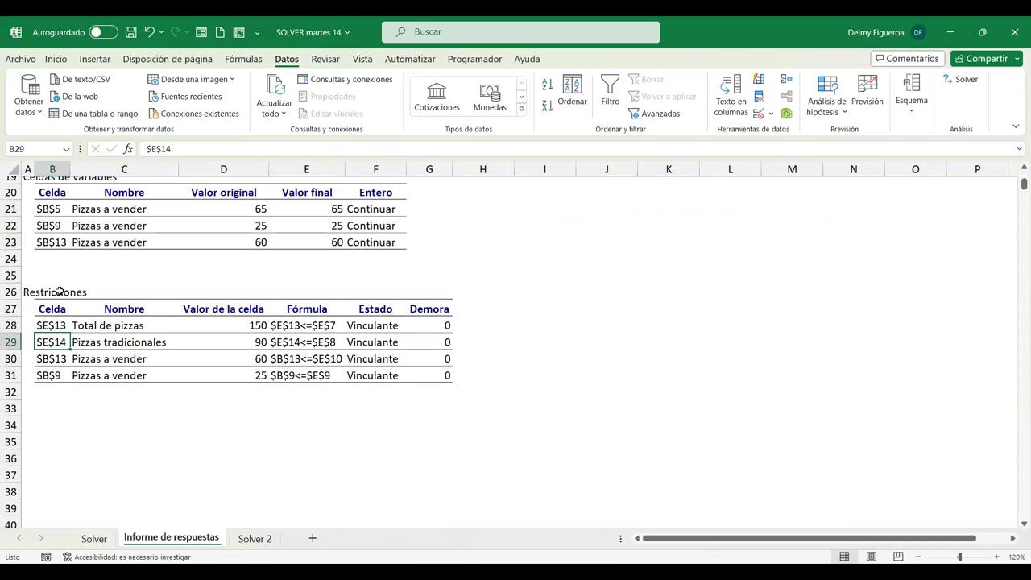
pyautogui.click(50, 377)
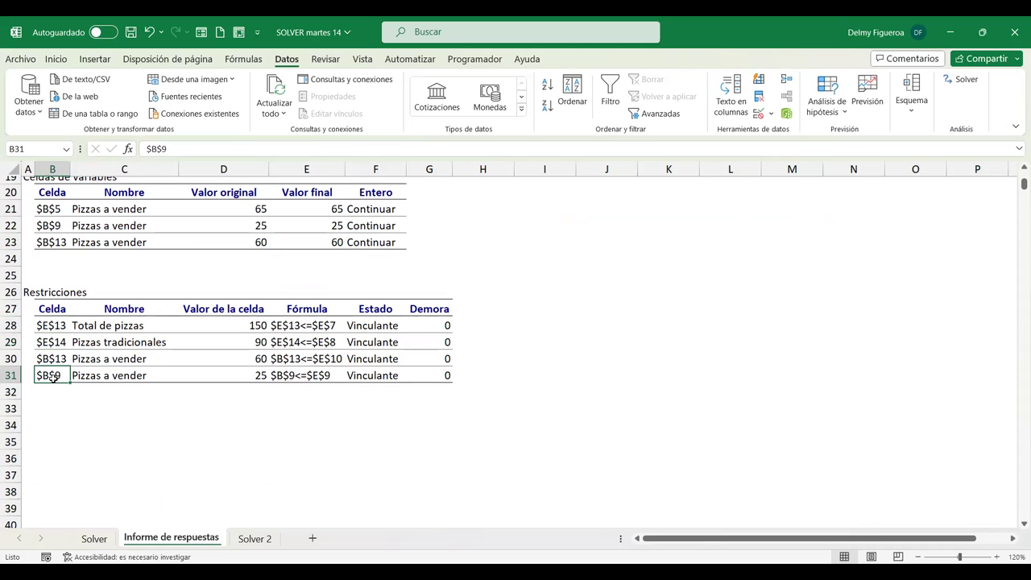
pyautogui.click(137, 376)
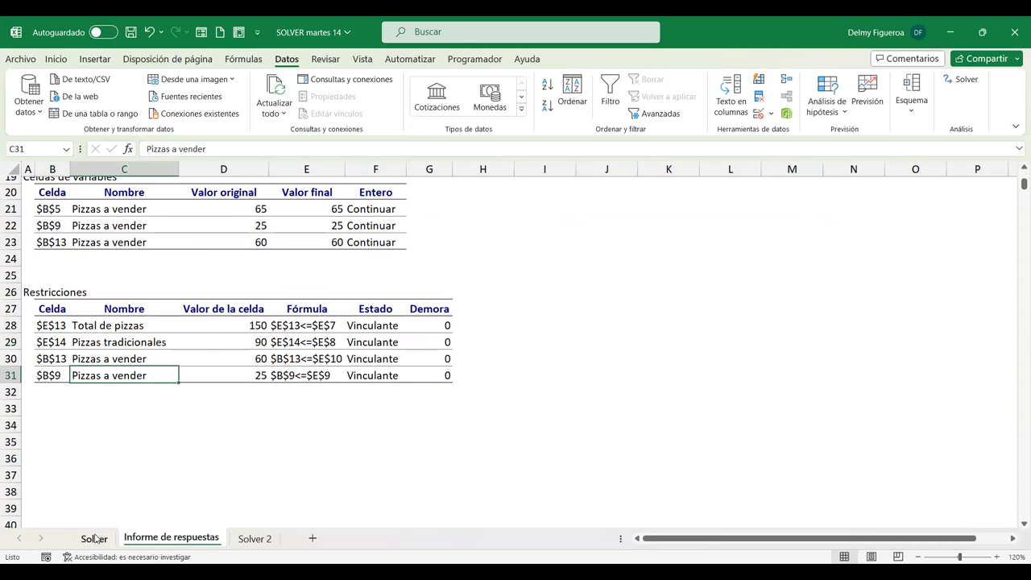
# Compare the total pizzas constraint $E$13 (150) against the pizza model, then go to Solver 2.
pyautogui.click(94, 539)
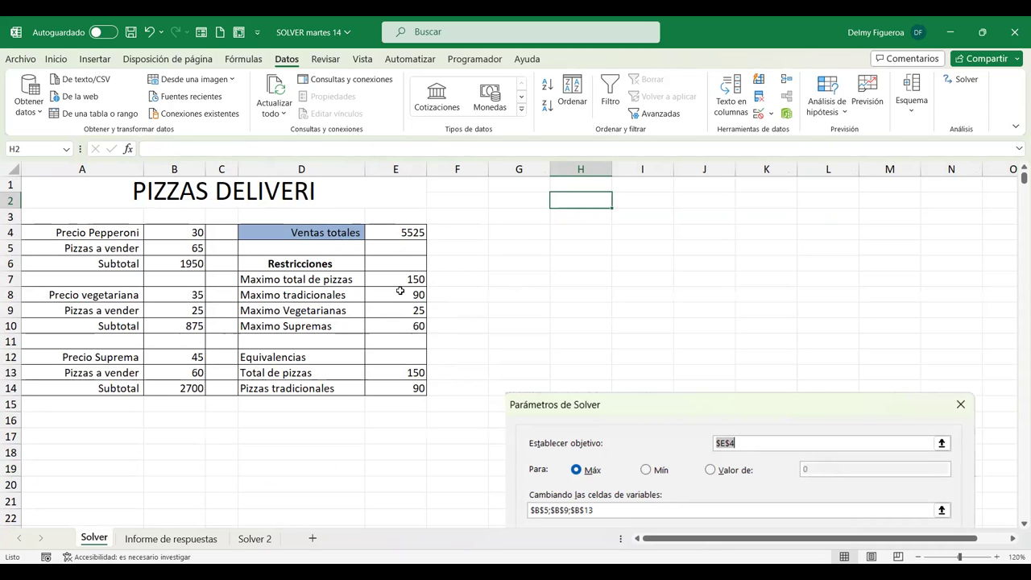
pyautogui.click(199, 539)
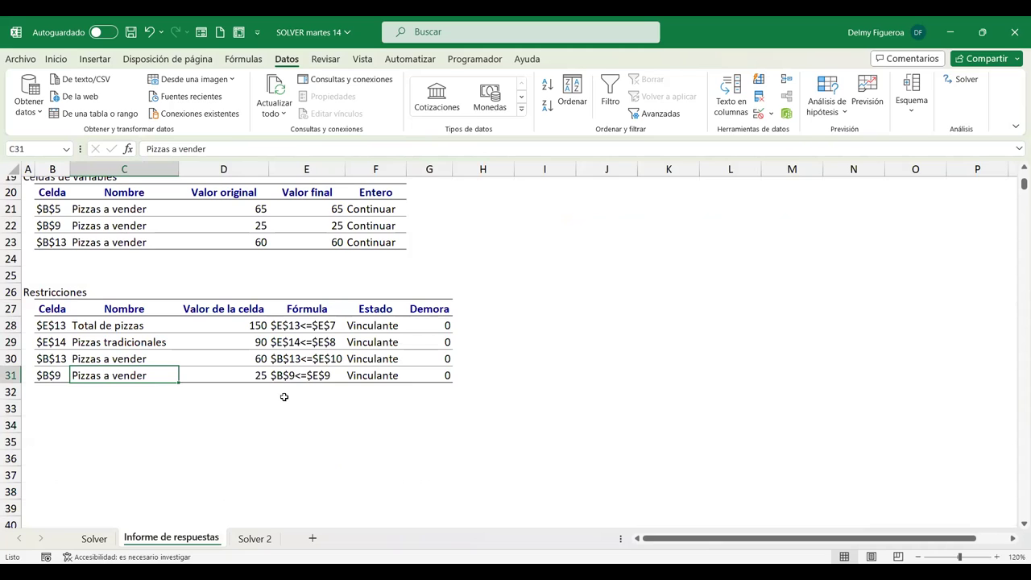
pyautogui.click(51, 320)
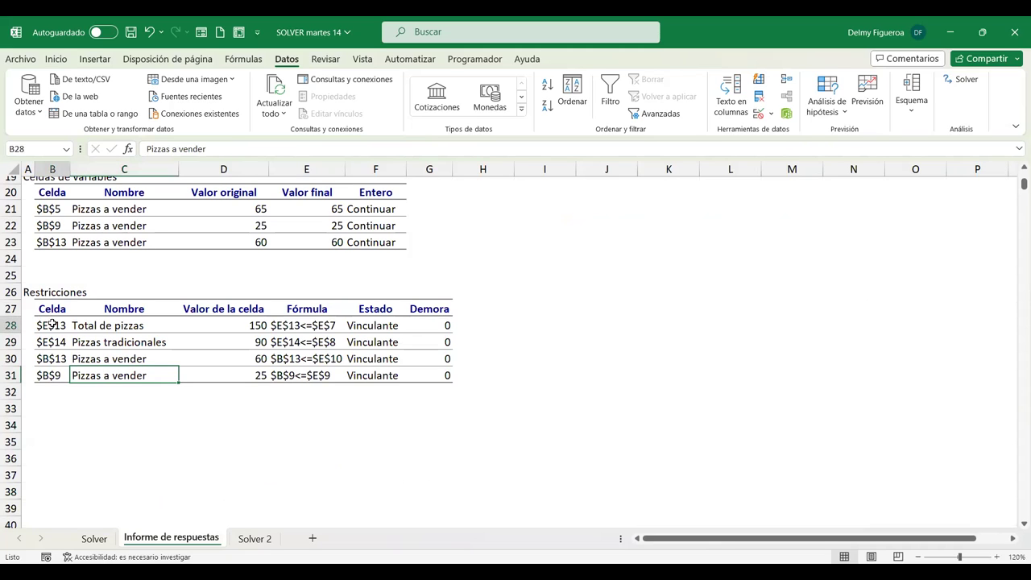
pyautogui.click(93, 538)
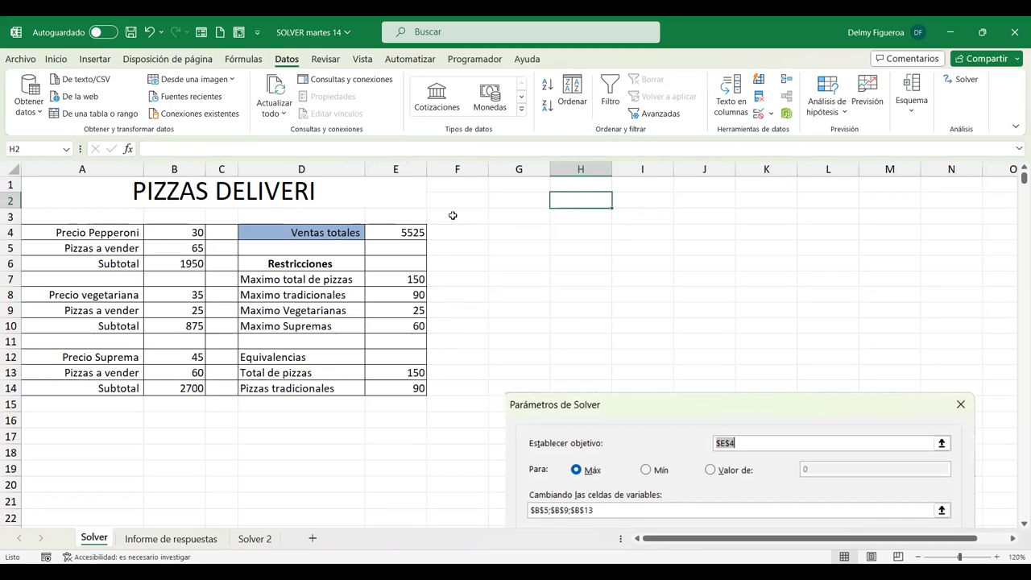
pyautogui.click(162, 542)
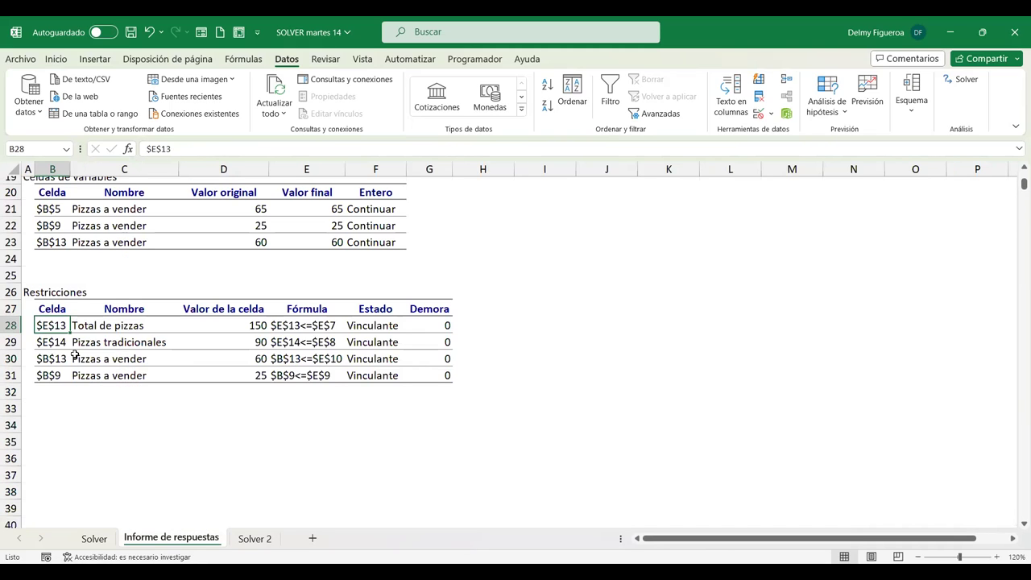
pyautogui.click(257, 322)
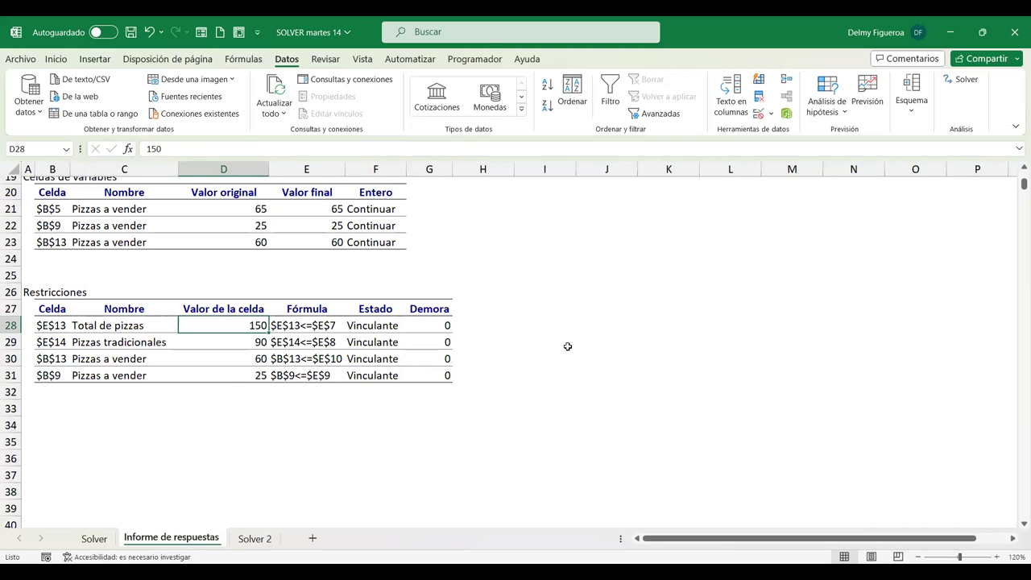
pyautogui.click(488, 325)
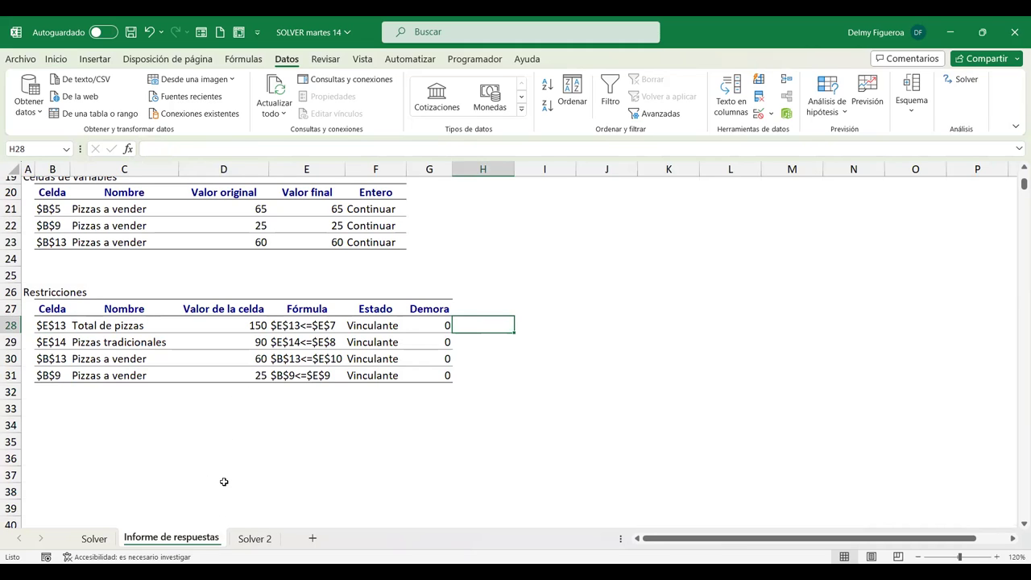
pyautogui.click(253, 544)
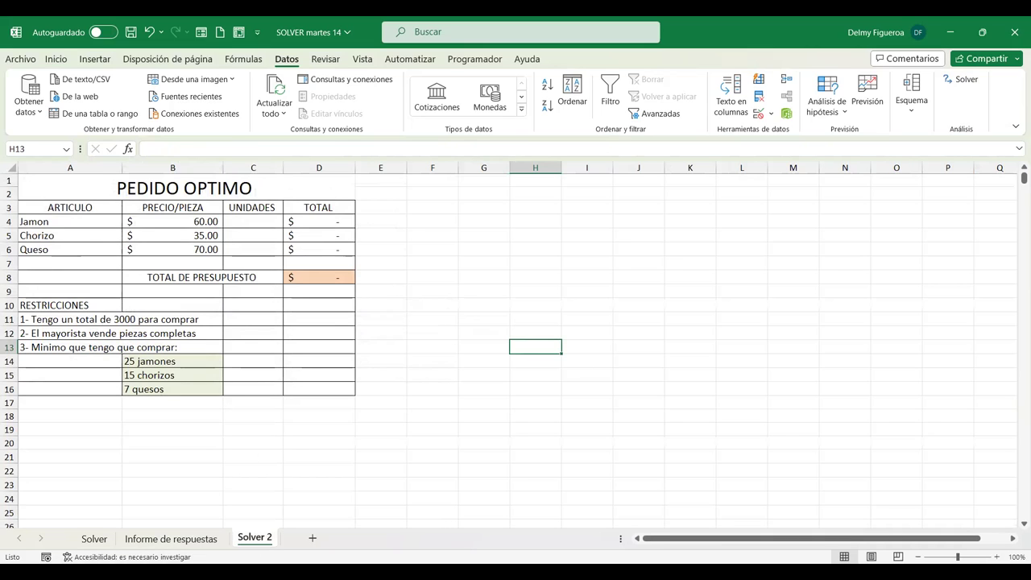
# Zoom the Solver 2 sheet to 120% and return to cell A1 at the PEDIDO OPTIMO title.
pyautogui.click(1013, 541)
pyautogui.click(1014, 542)
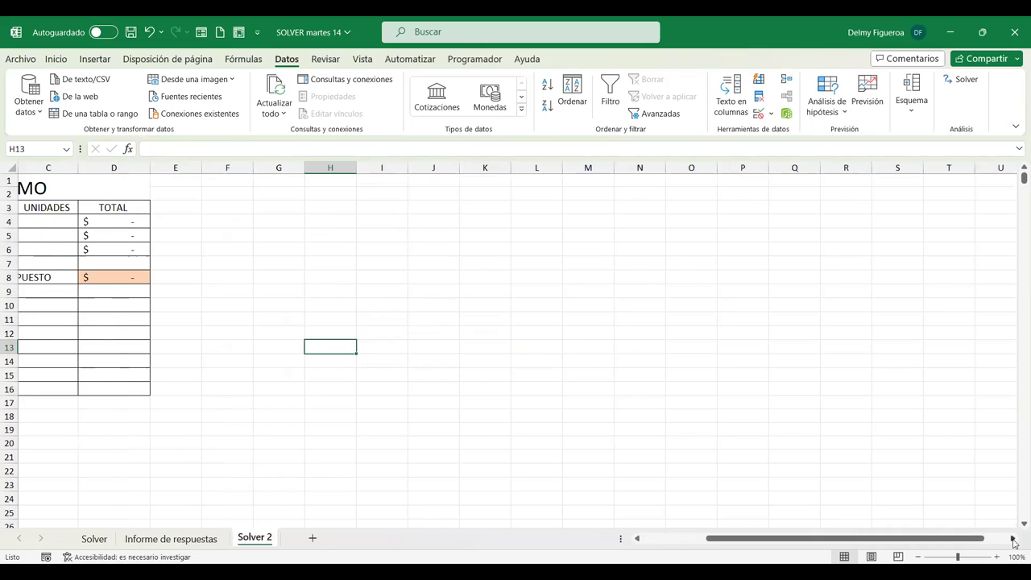
pyautogui.click(667, 540)
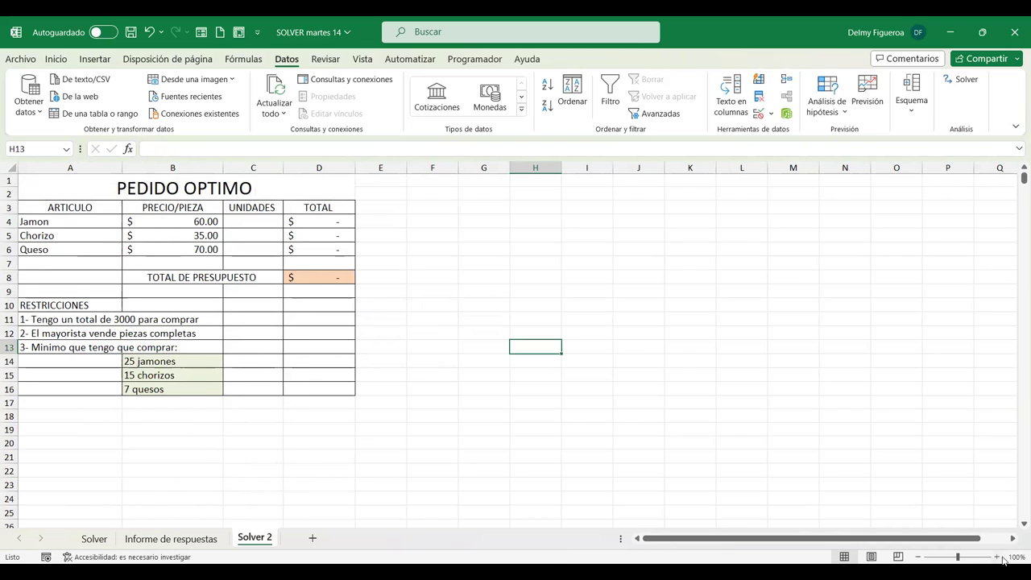
pyautogui.click(997, 557)
pyautogui.click(997, 557)
pyautogui.click(714, 335)
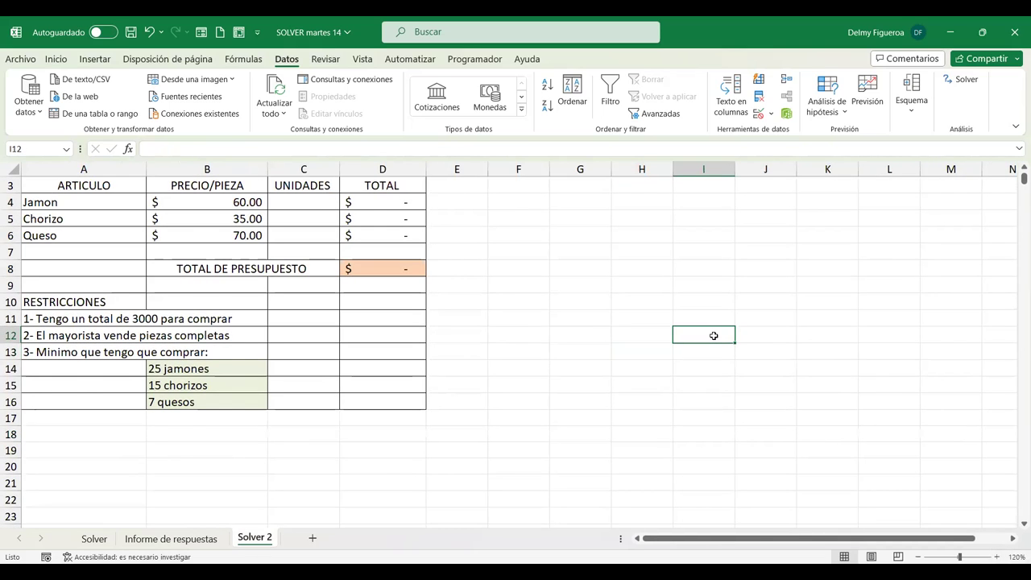
pyautogui.hotkey('ctrl', 'Home')
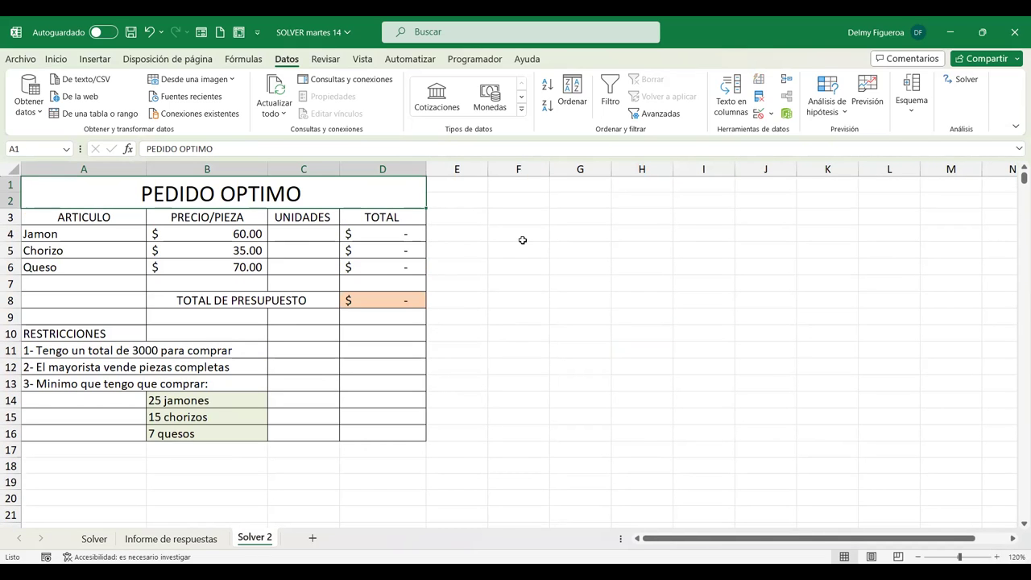
pyautogui.click(405, 306)
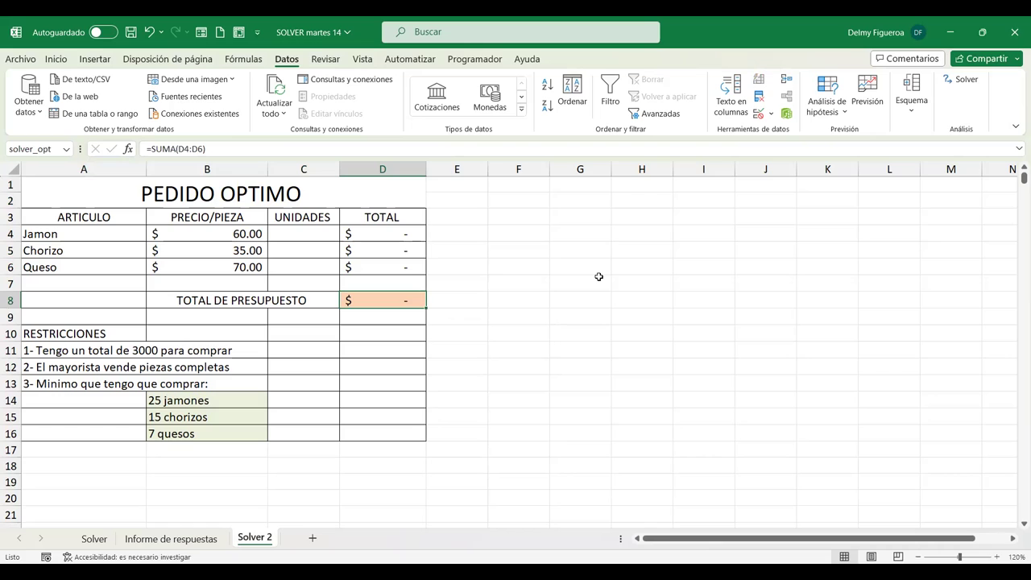
pyautogui.click(193, 231)
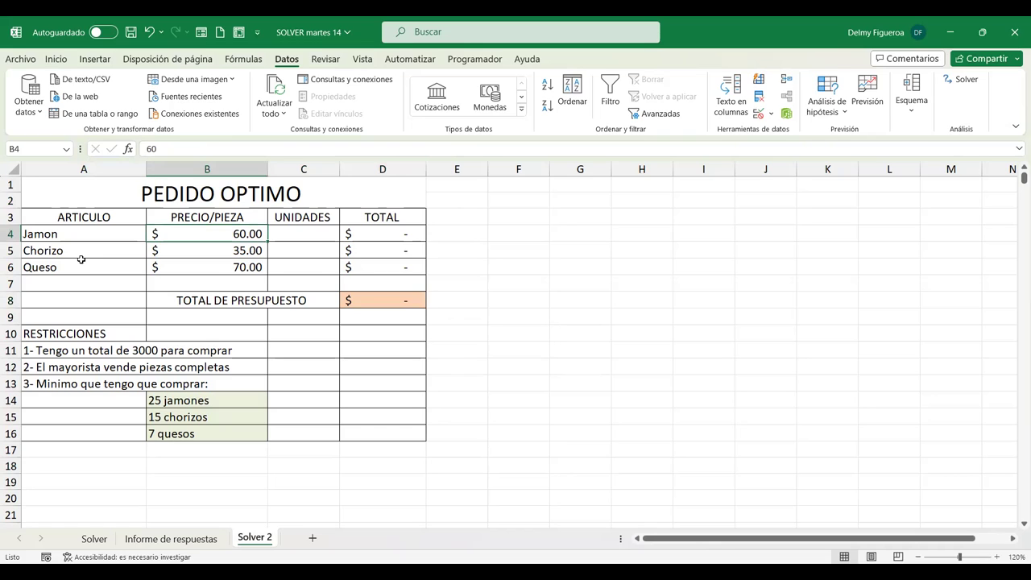
pyautogui.click(313, 232)
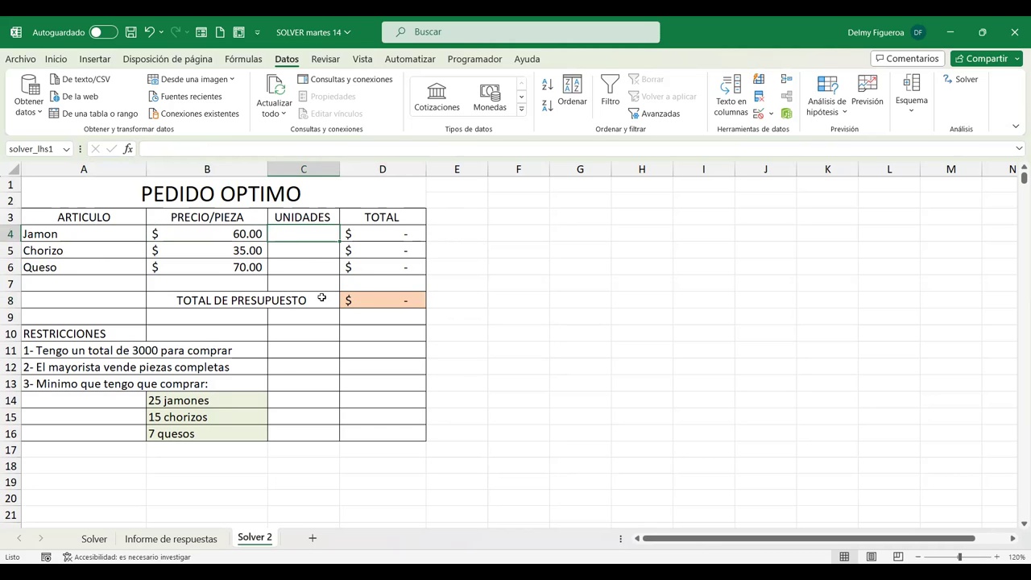
pyautogui.click(373, 235)
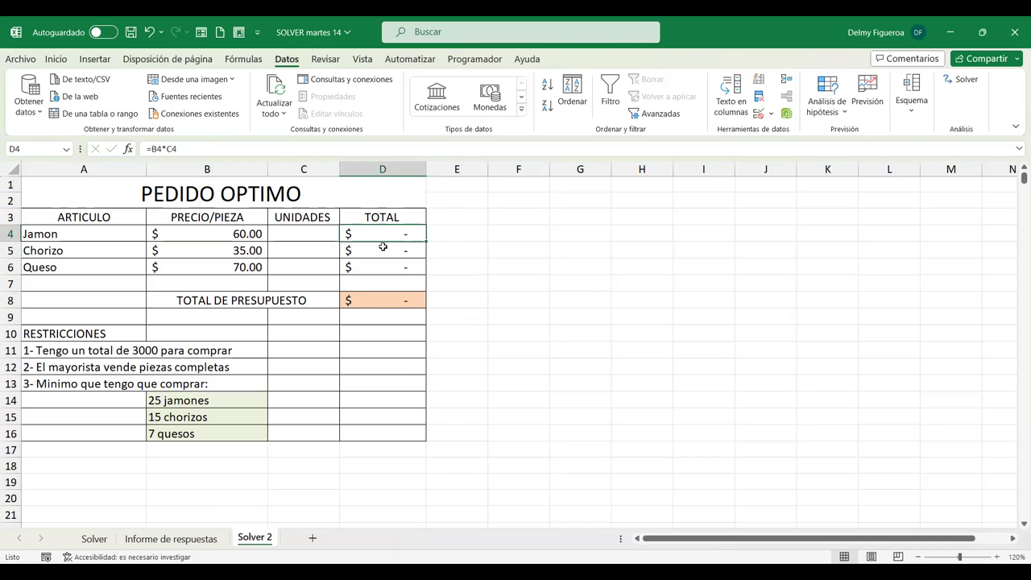
pyautogui.click(395, 300)
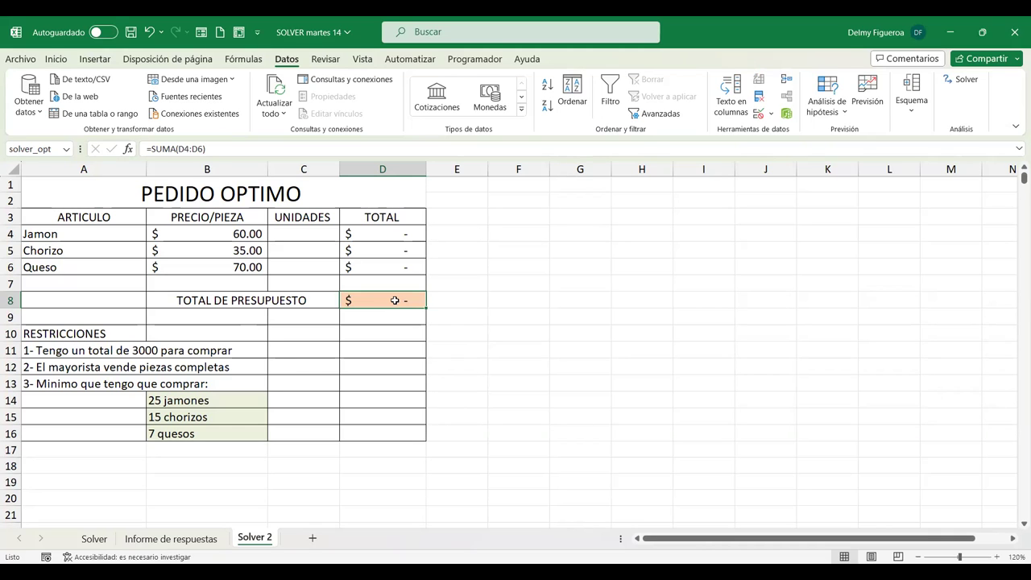
# Review the model's unit cells C4:C6, budget total D8 and the restriction line in row 12.
pyautogui.moveTo(312, 231); pyautogui.dragTo(311, 269)
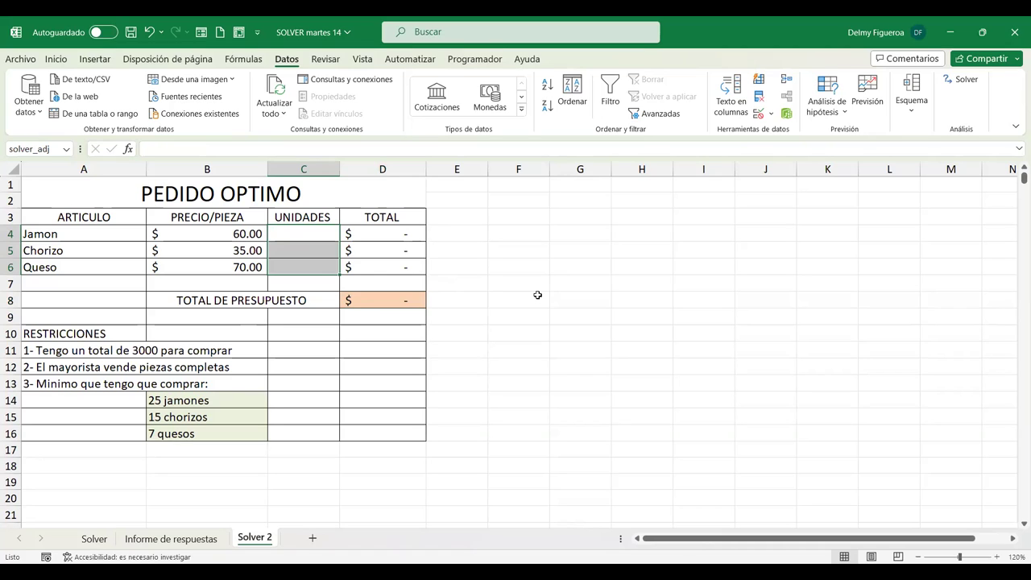
pyautogui.click(537, 296)
pyautogui.click(387, 298)
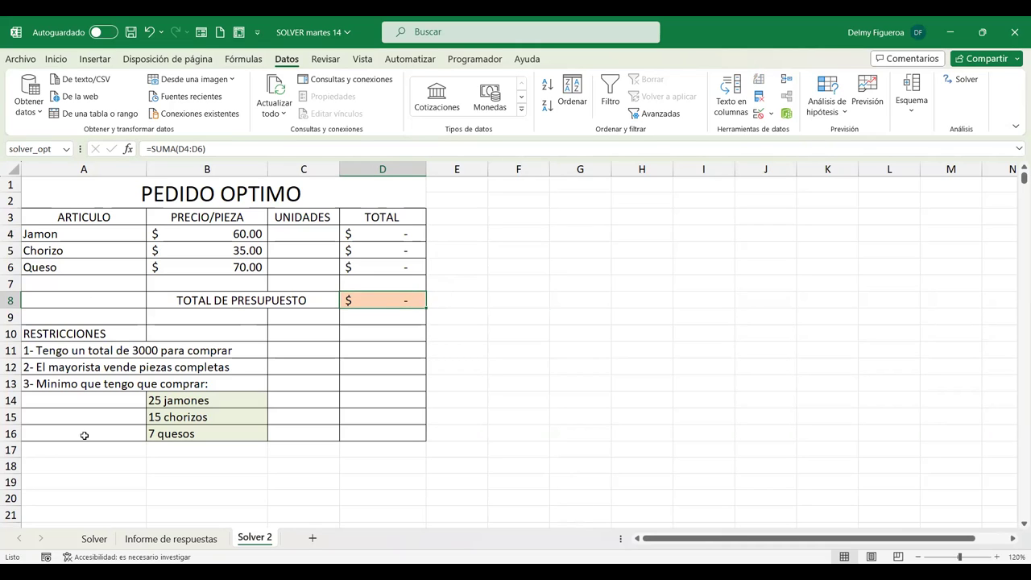
pyautogui.click(94, 466)
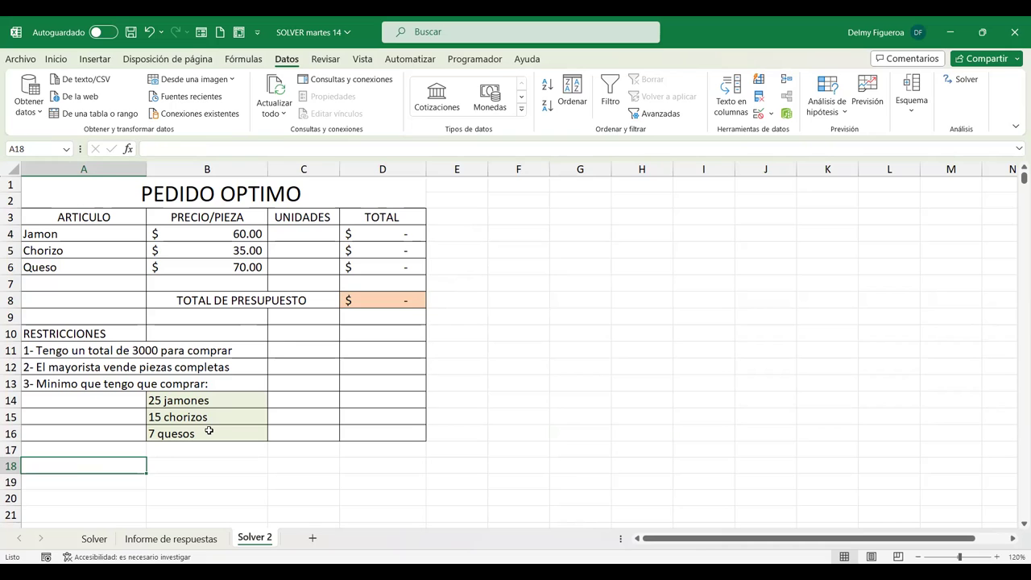
pyautogui.moveTo(299, 232); pyautogui.dragTo(302, 265)
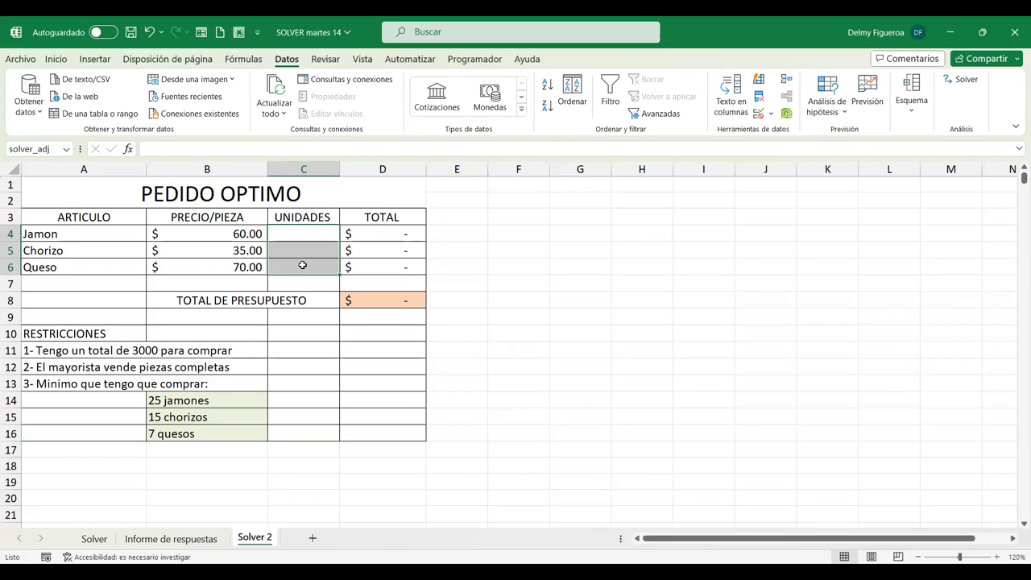
pyautogui.click(96, 466)
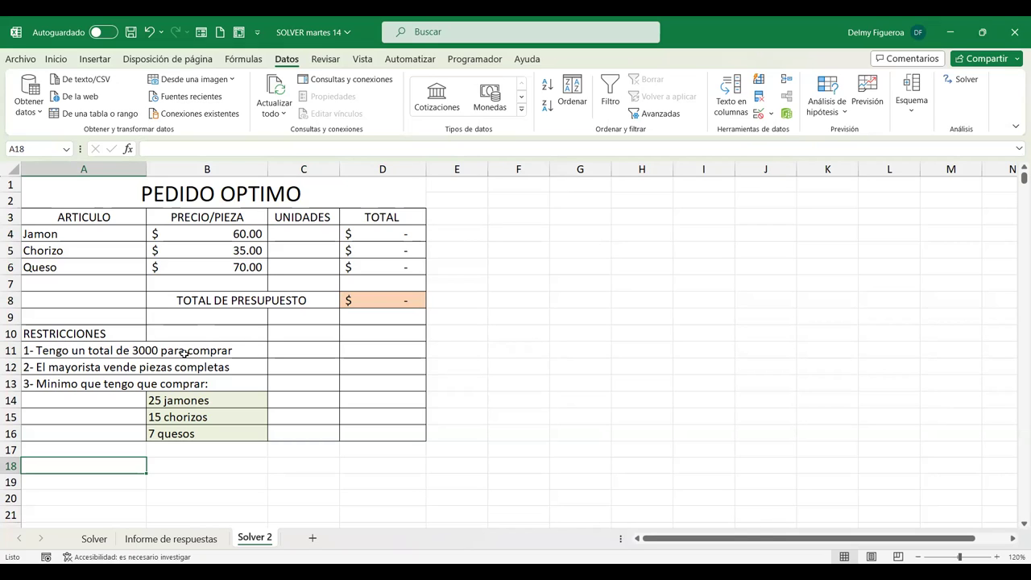
pyautogui.click(376, 293)
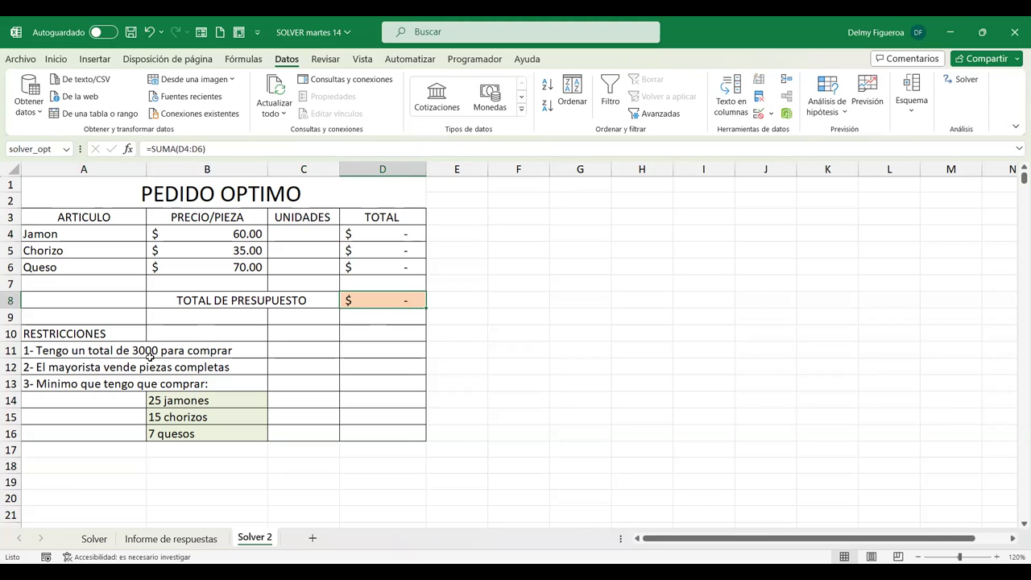
pyautogui.click(86, 370)
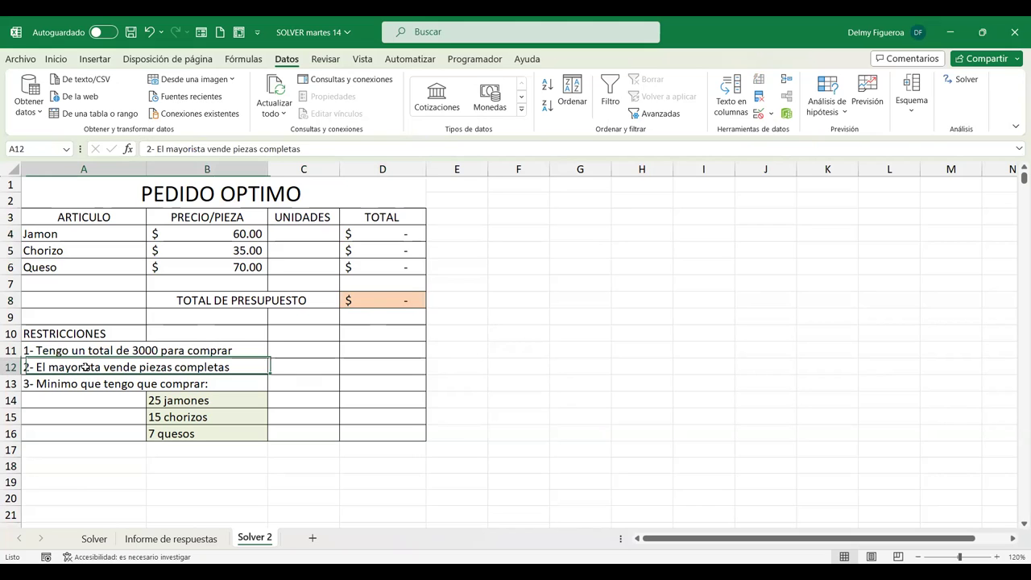
pyautogui.click(191, 466)
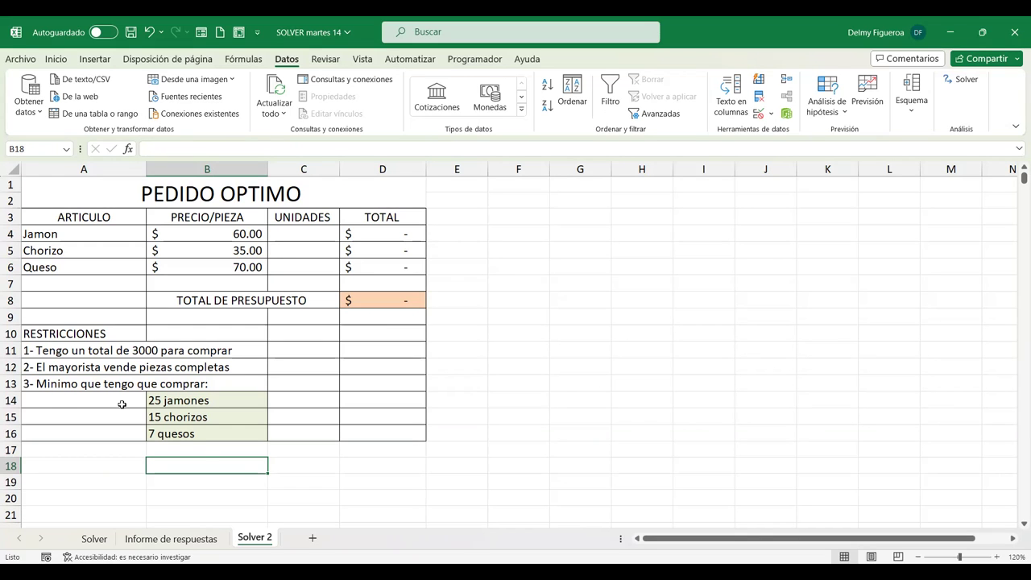
# Check the minimum purchases of 25 jamones, 15 chorizos and 7 quesos, and the D4 total formula.
pyautogui.click(84, 382)
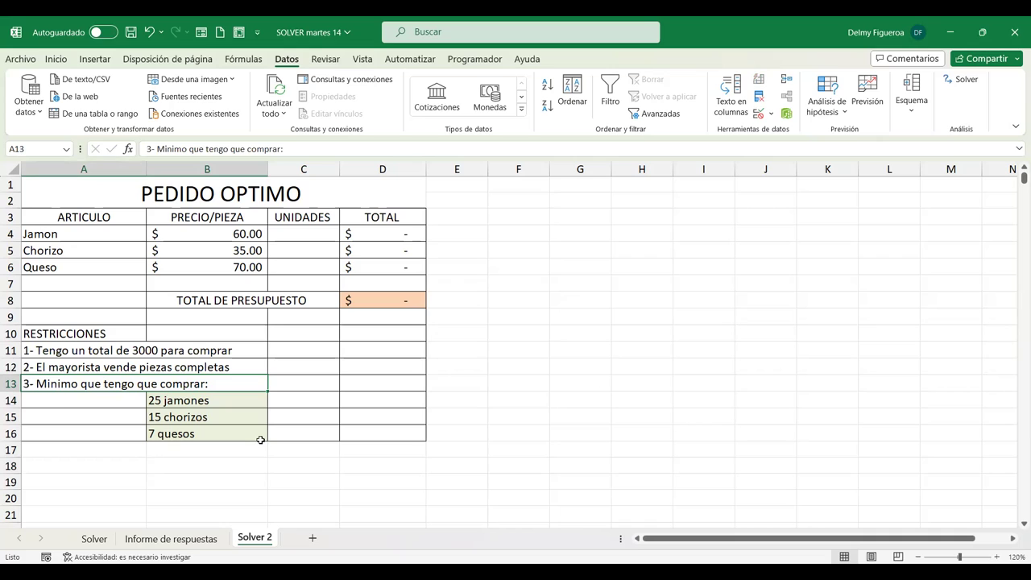
pyautogui.click(232, 402)
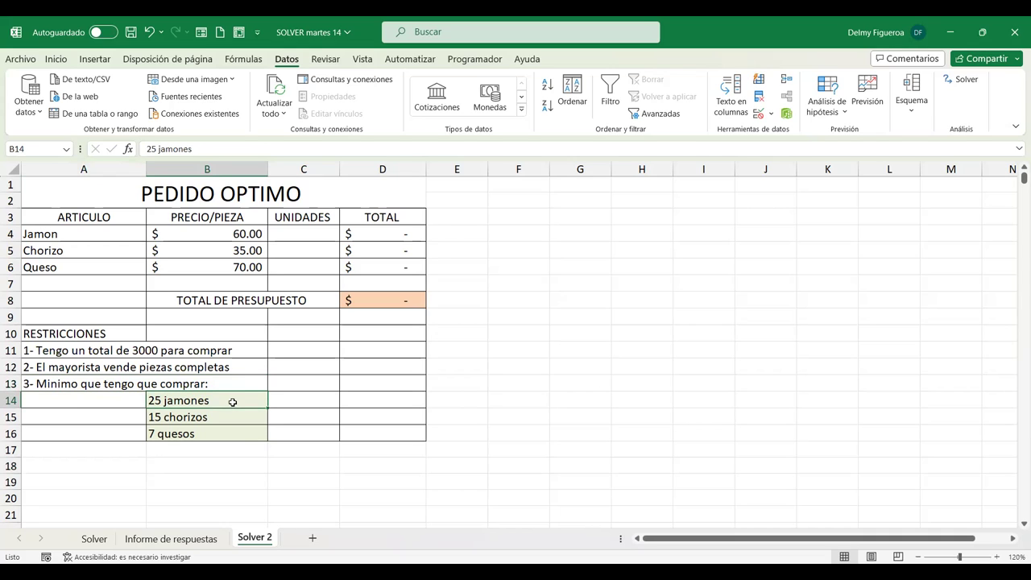
pyautogui.click(219, 415)
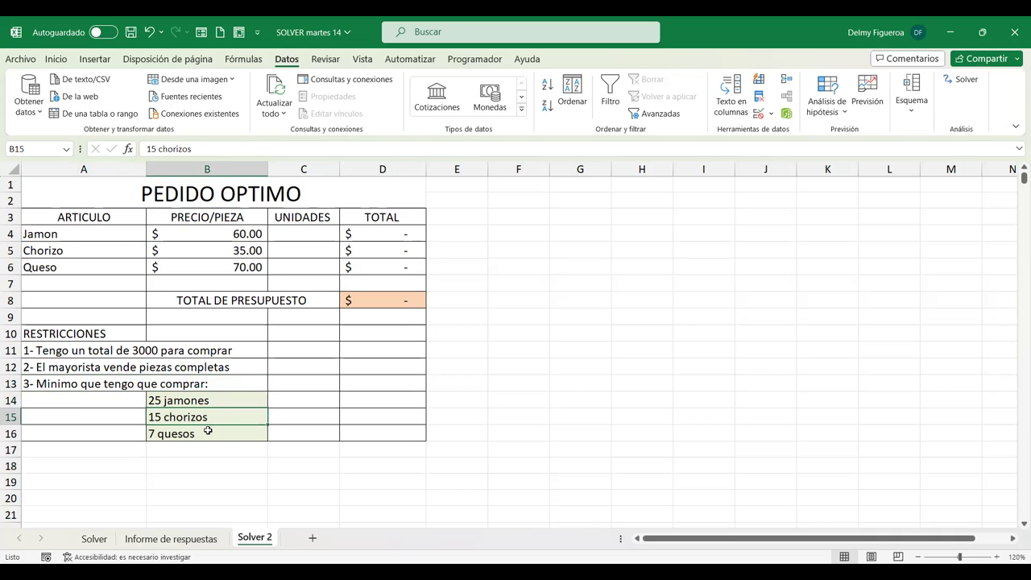
pyautogui.click(207, 436)
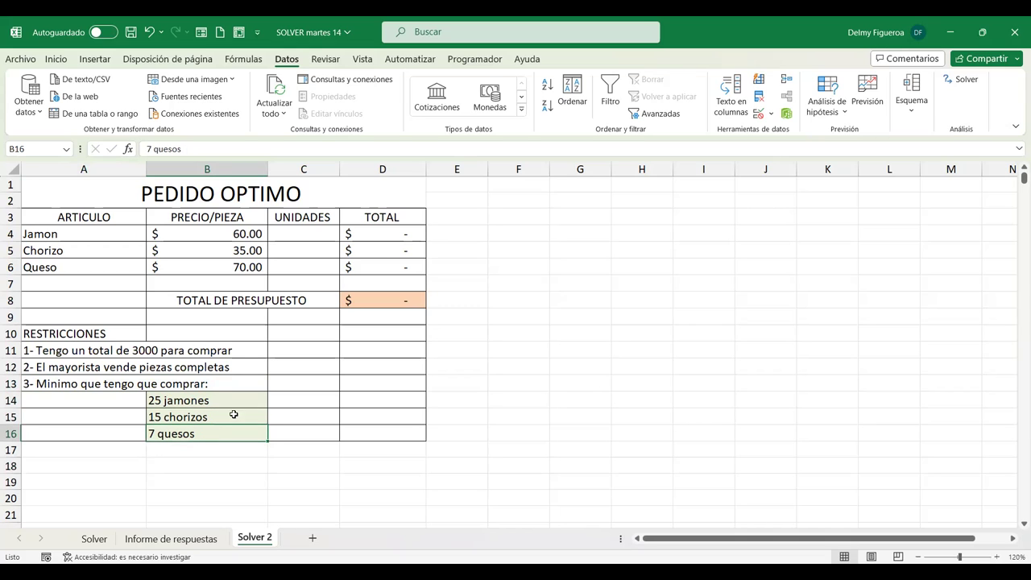
pyautogui.click(388, 233)
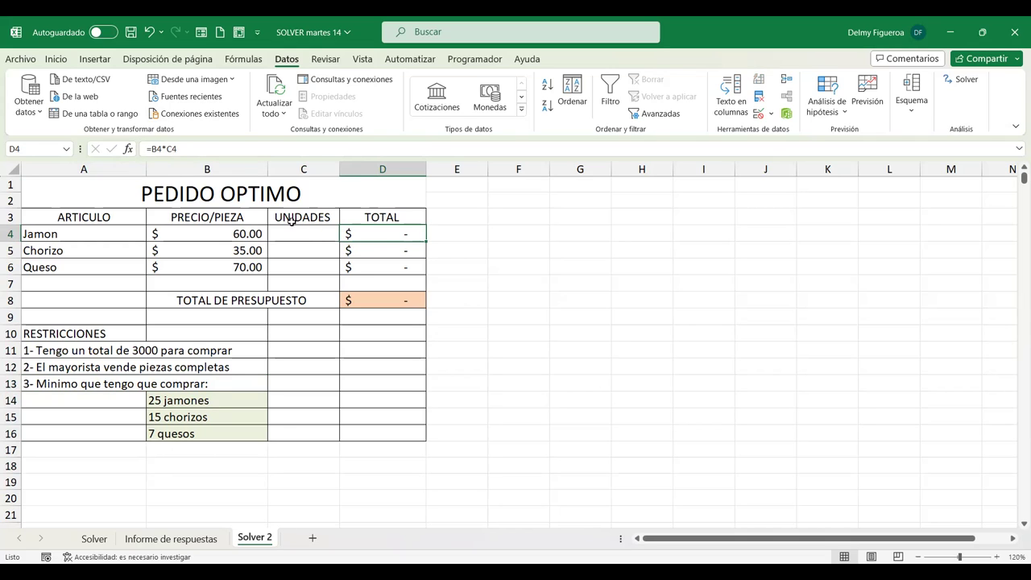
pyautogui.click(389, 302)
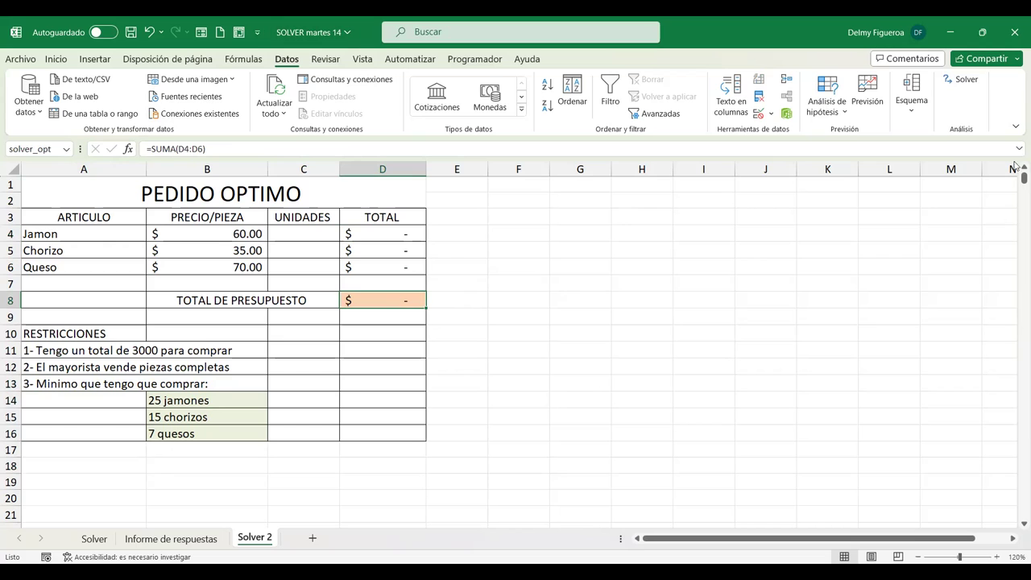
# In Solver, set objective $D$8 to a value of 3000, varying cells $C$4:$C$6.
pyautogui.click(965, 83)
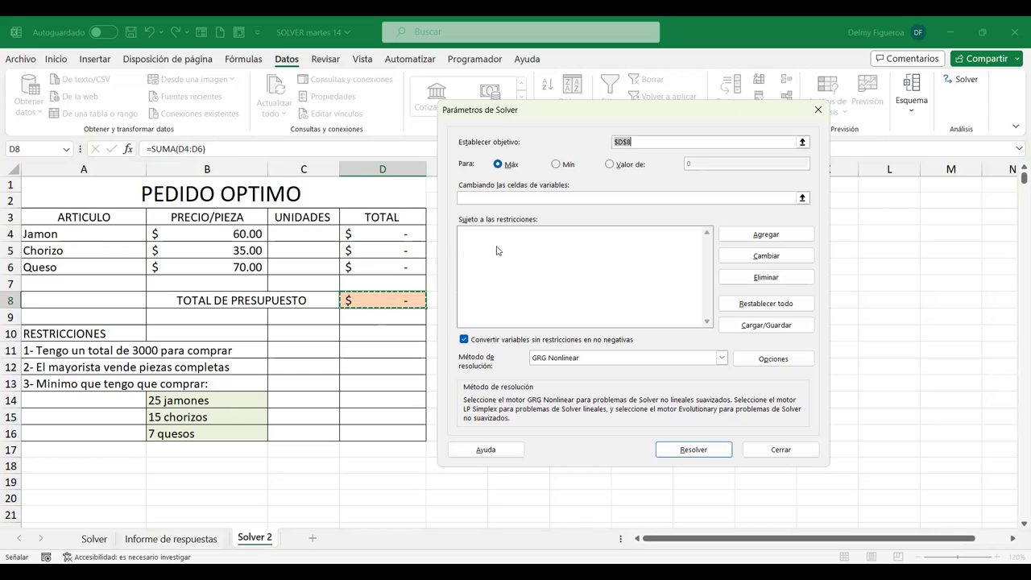
pyautogui.click(610, 165)
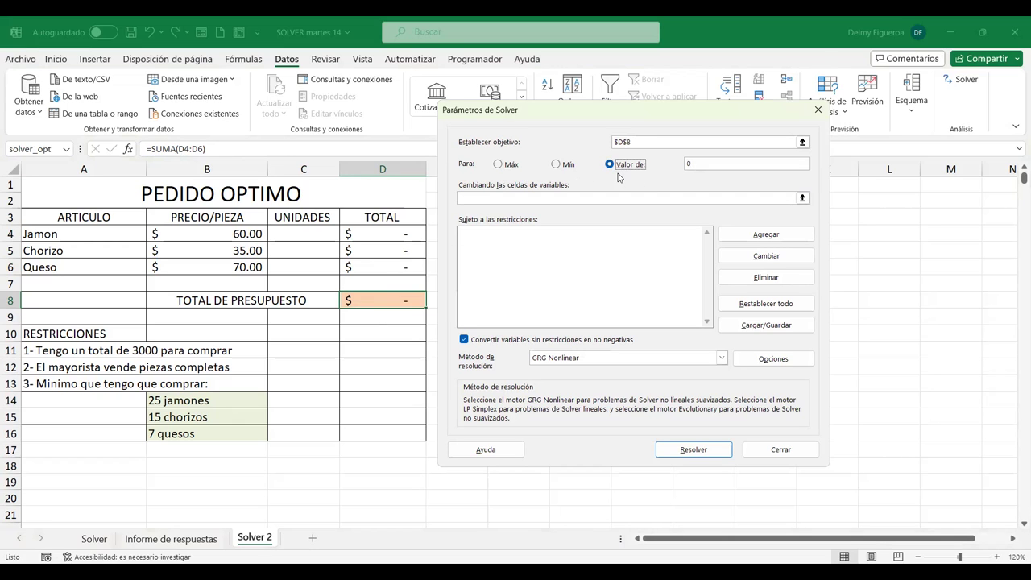
pyautogui.click(699, 164)
pyautogui.write('3000')
pyautogui.click(516, 199)
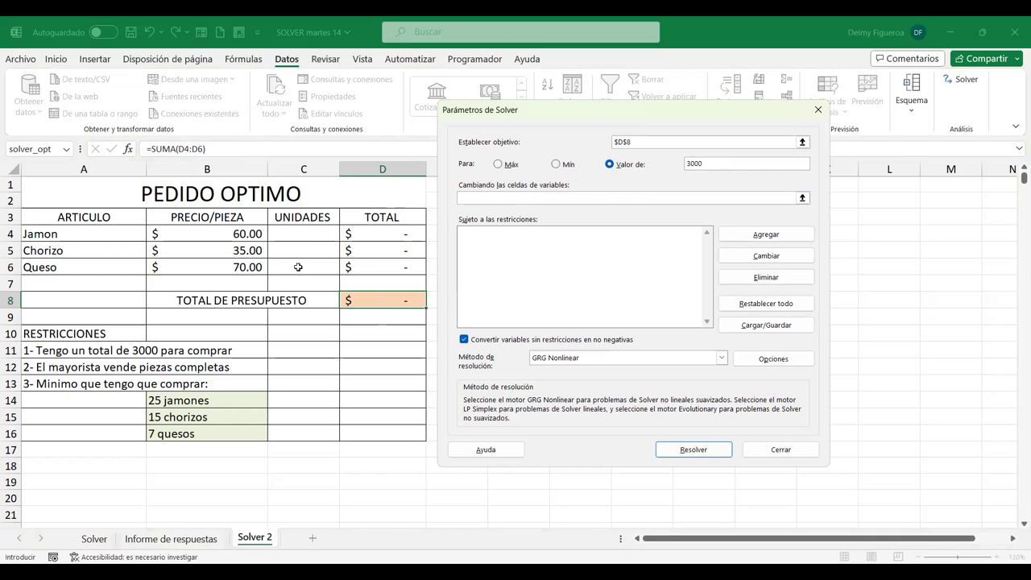
pyautogui.moveTo(302, 234); pyautogui.dragTo(300, 267)
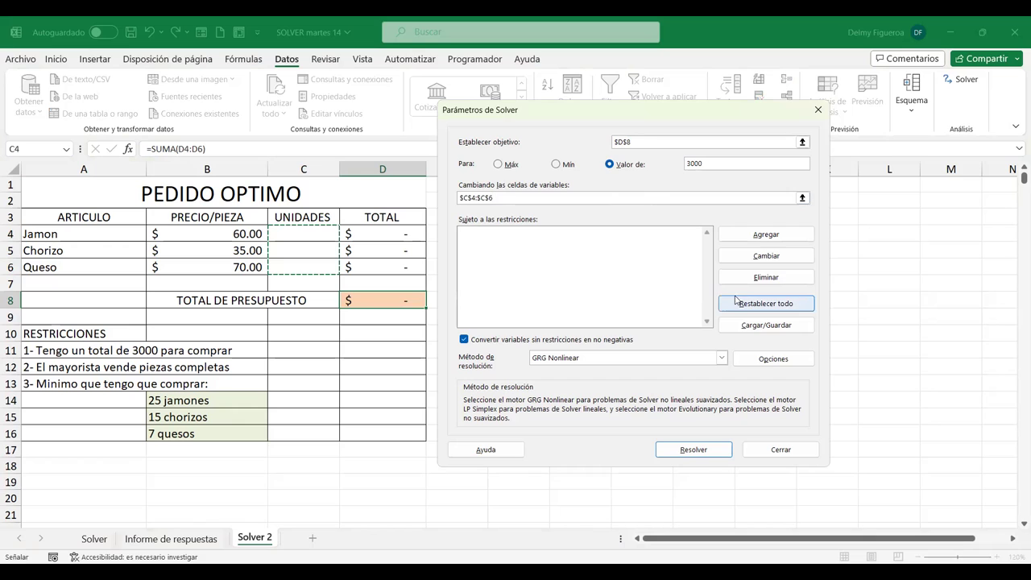
pyautogui.click(774, 235)
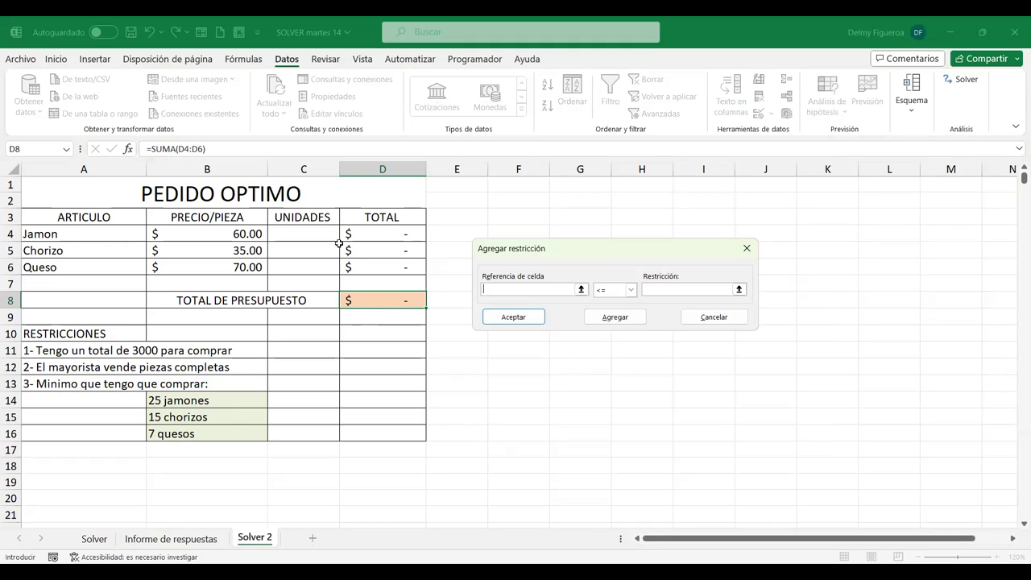
# Add an int constraint on C4:C6, then reference C4 for the next constraint.
pyautogui.click(313, 232)
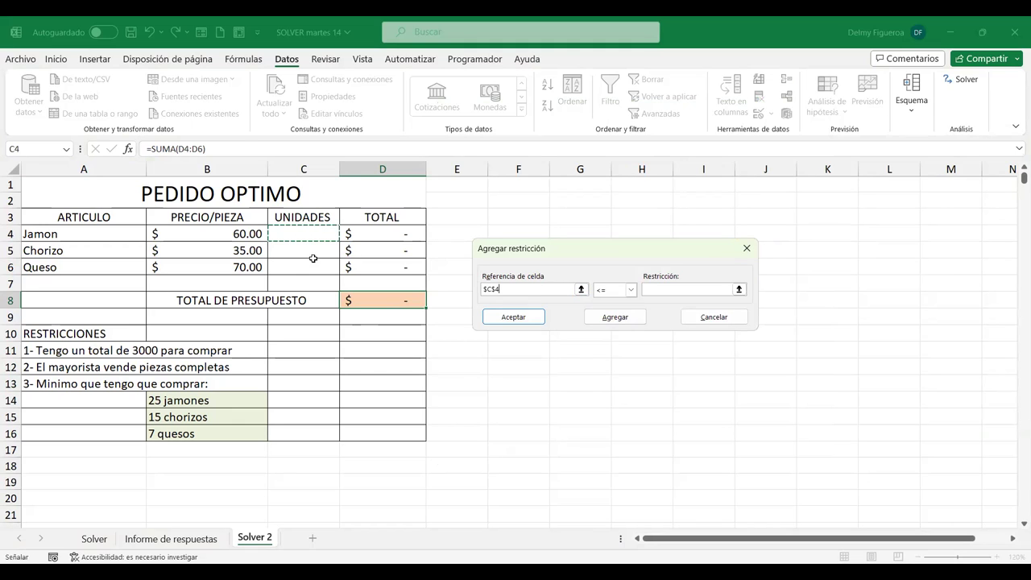
pyautogui.moveTo(312, 233); pyautogui.dragTo(313, 264)
pyautogui.click(631, 292)
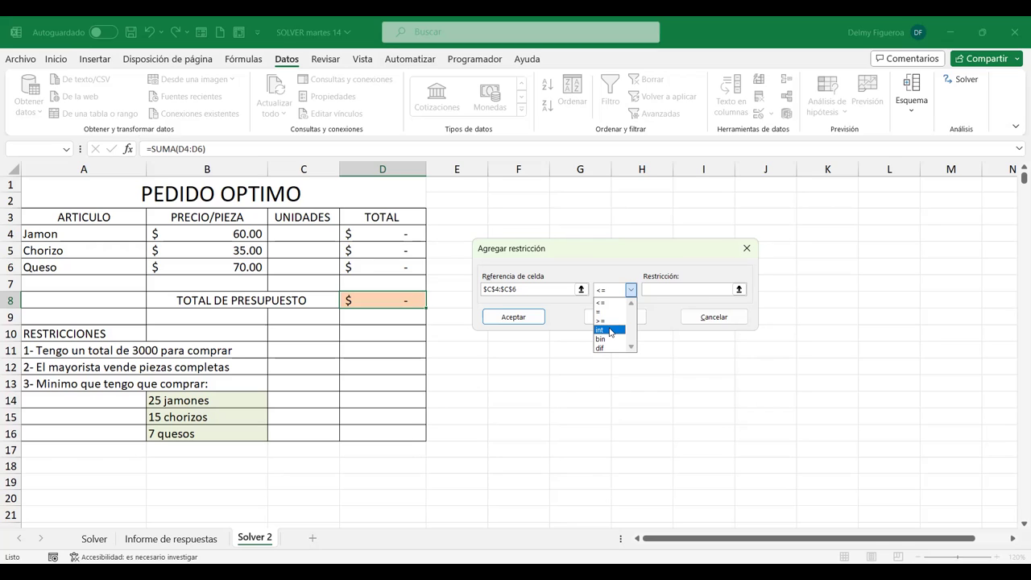
pyautogui.click(610, 332)
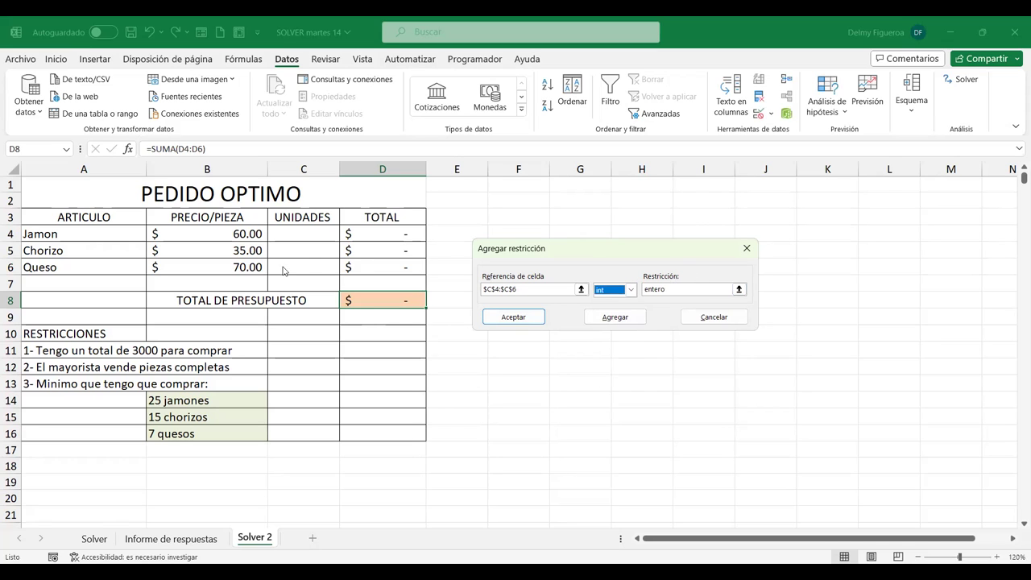
pyautogui.click(616, 317)
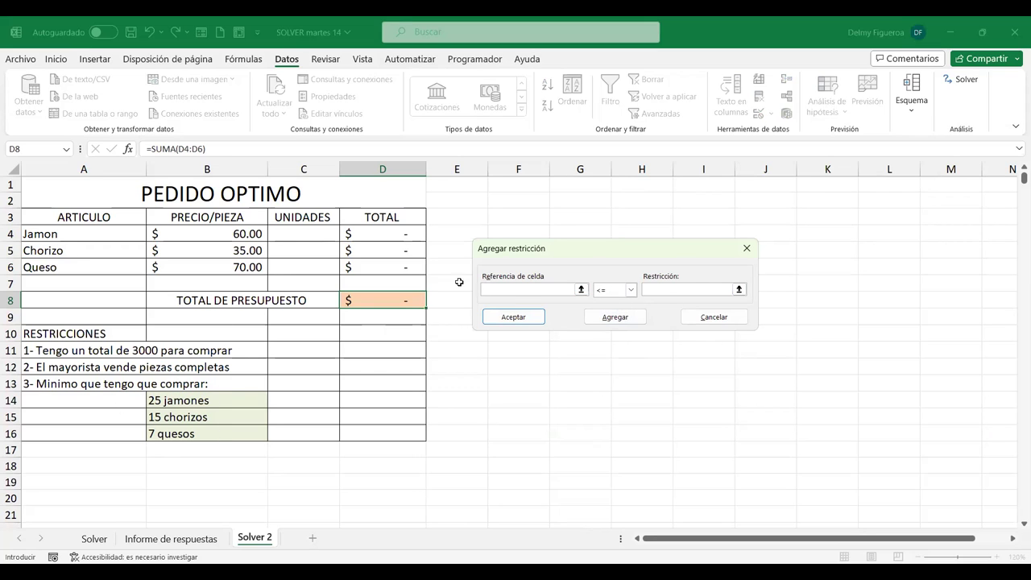
pyautogui.click(307, 233)
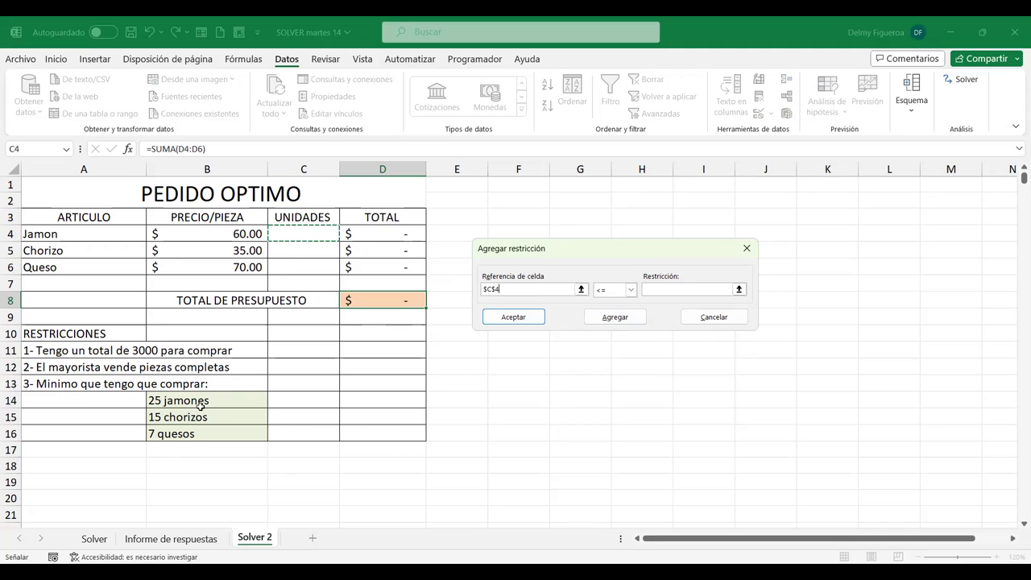
# Add the minimum constraints C4 >= 25, C5 >= 15 and C6 >= 7.
pyautogui.click(631, 291)
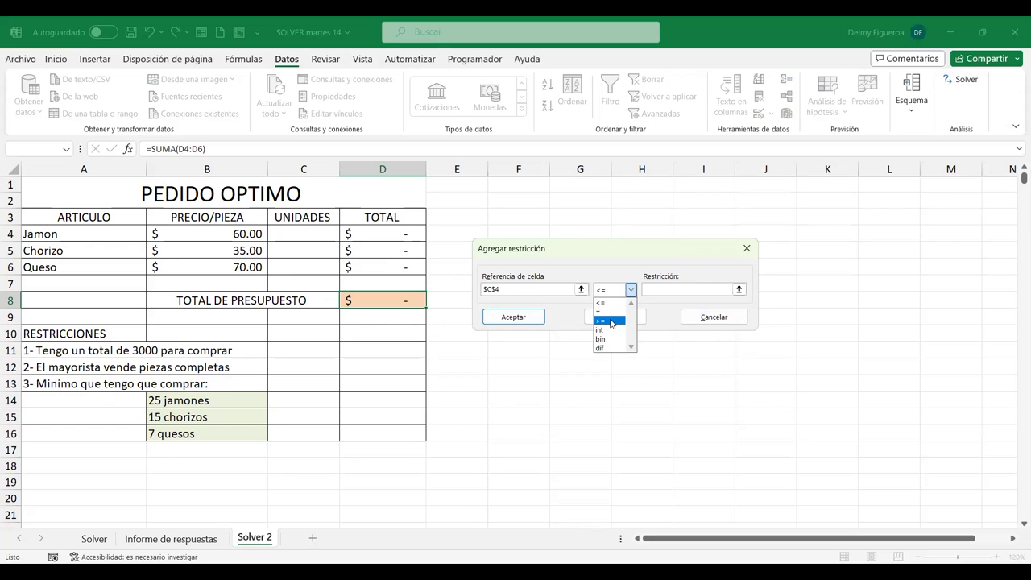
pyautogui.click(611, 321)
pyautogui.click(655, 290)
pyautogui.write('25')
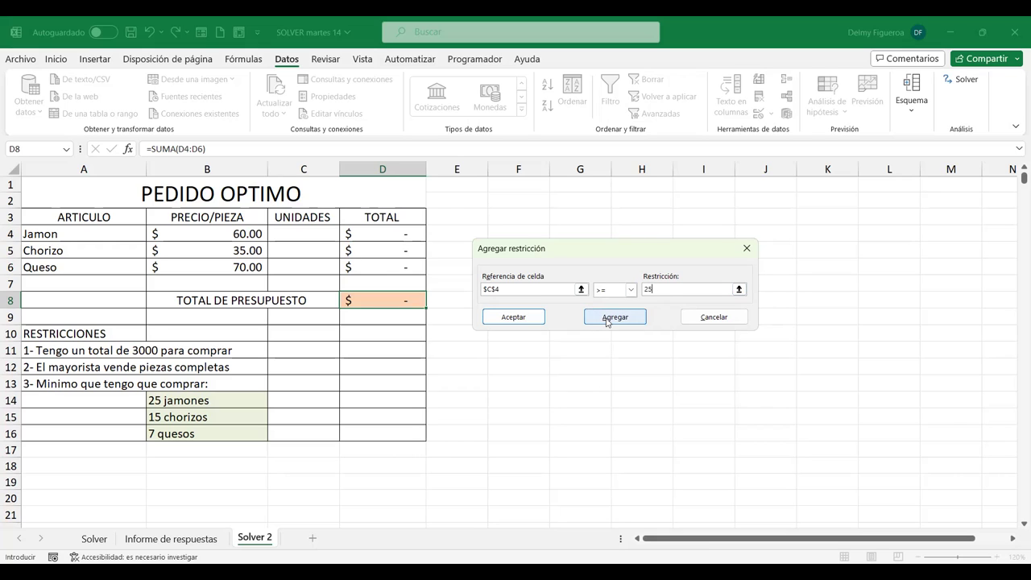
pyautogui.click(608, 317)
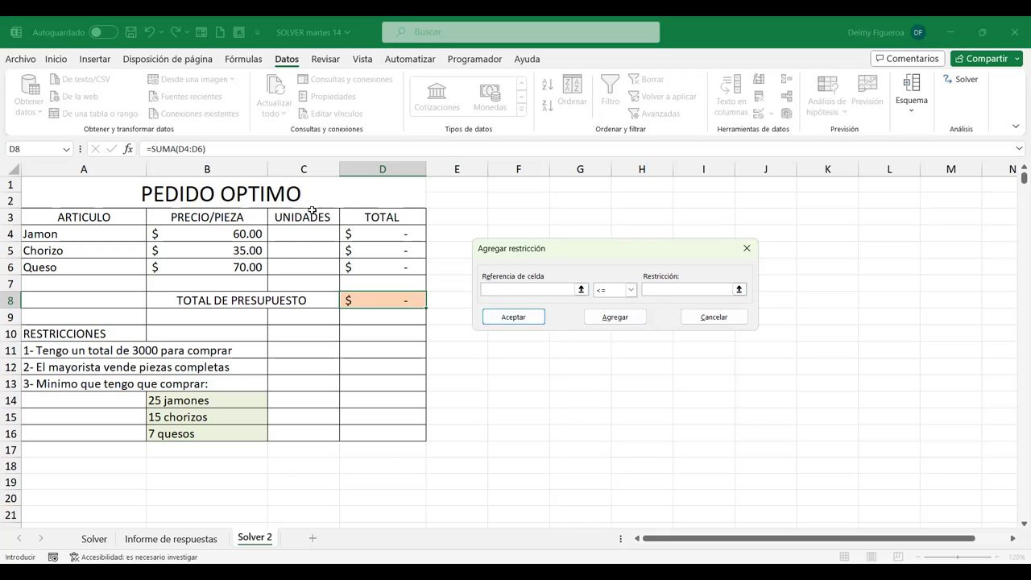
pyautogui.click(294, 250)
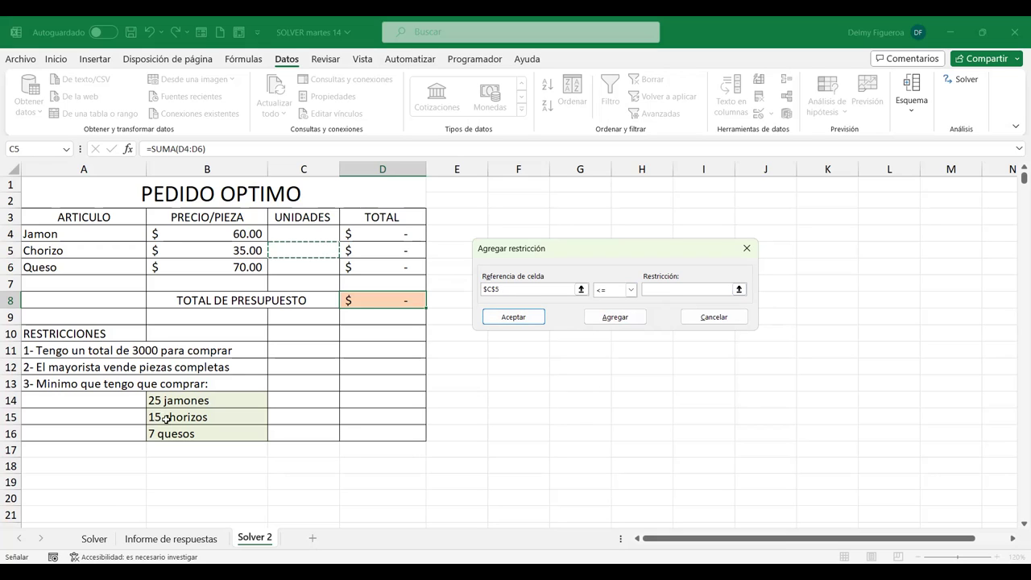
pyautogui.click(631, 292)
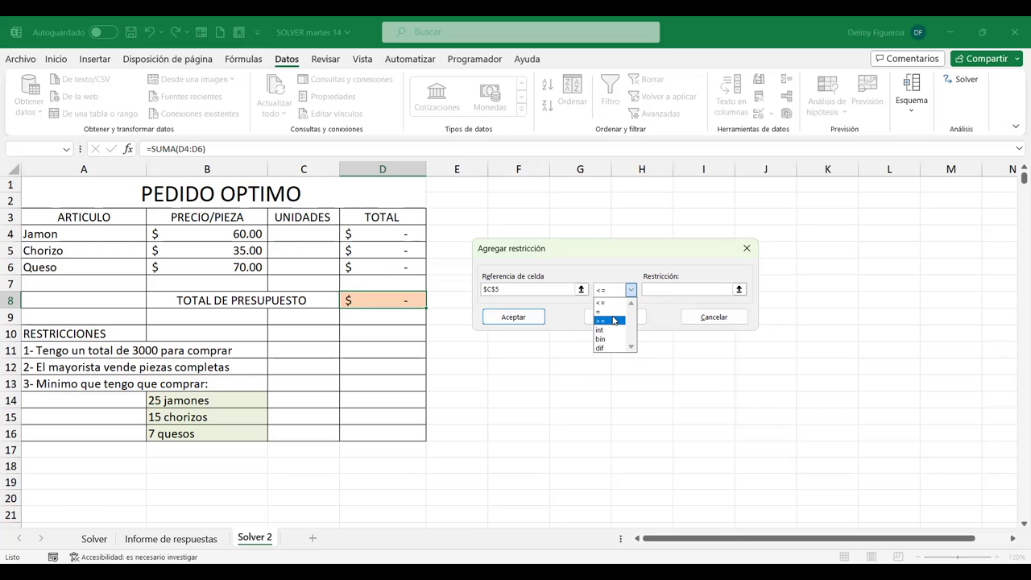
pyautogui.click(613, 321)
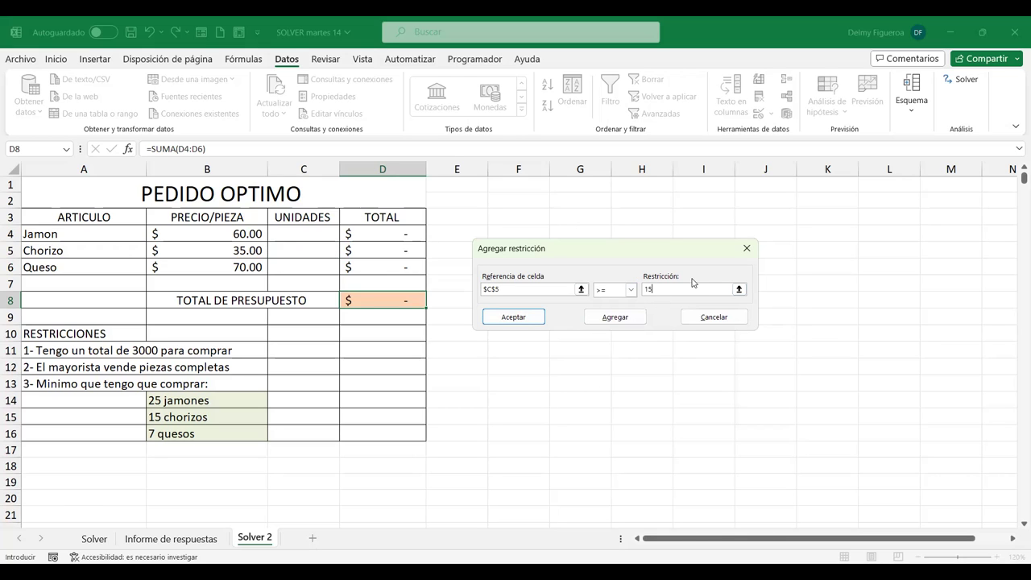
pyautogui.write('15')
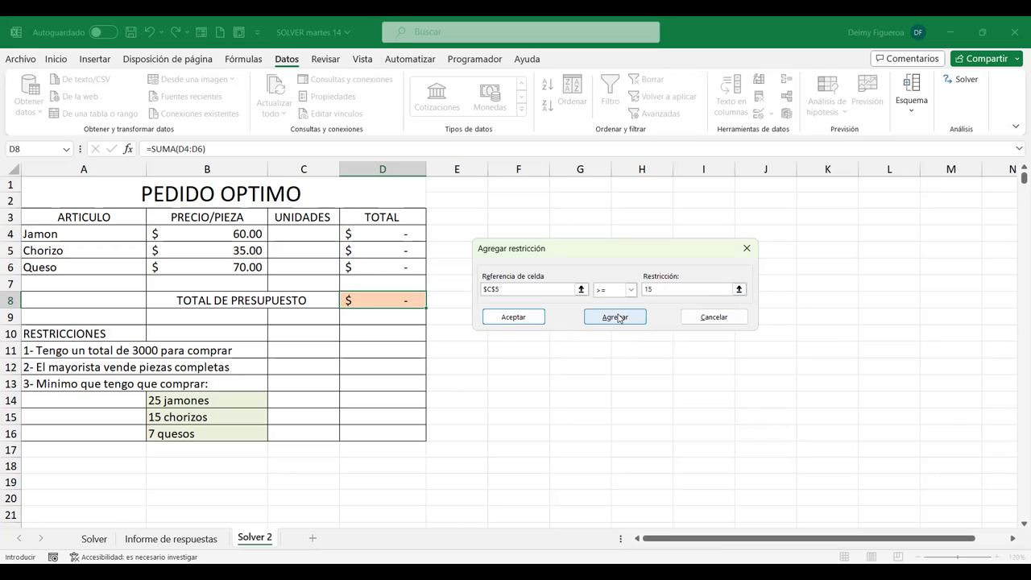
pyautogui.click(620, 319)
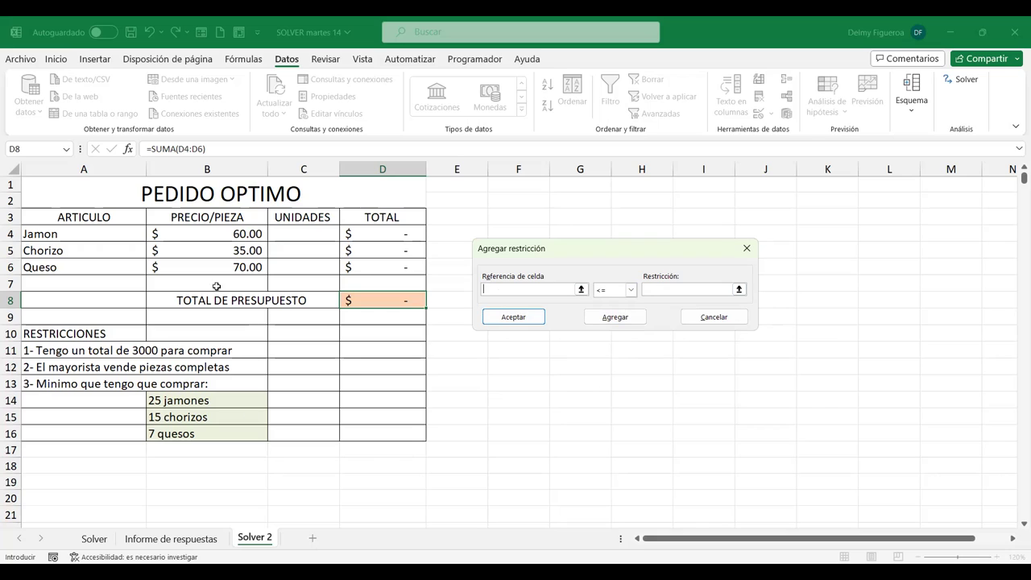
pyautogui.click(298, 266)
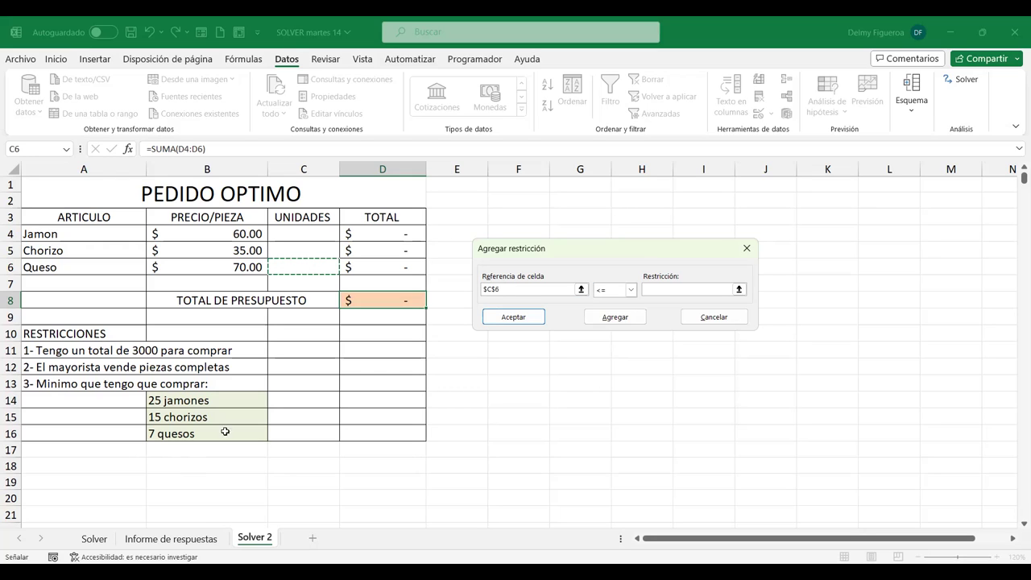
pyautogui.click(614, 290)
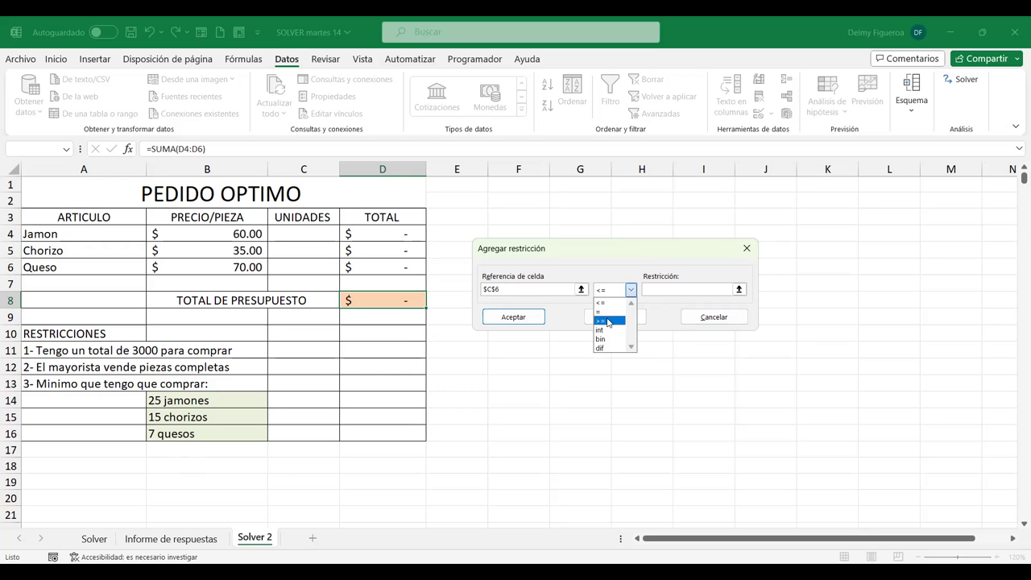
pyautogui.click(608, 321)
pyautogui.write('7')
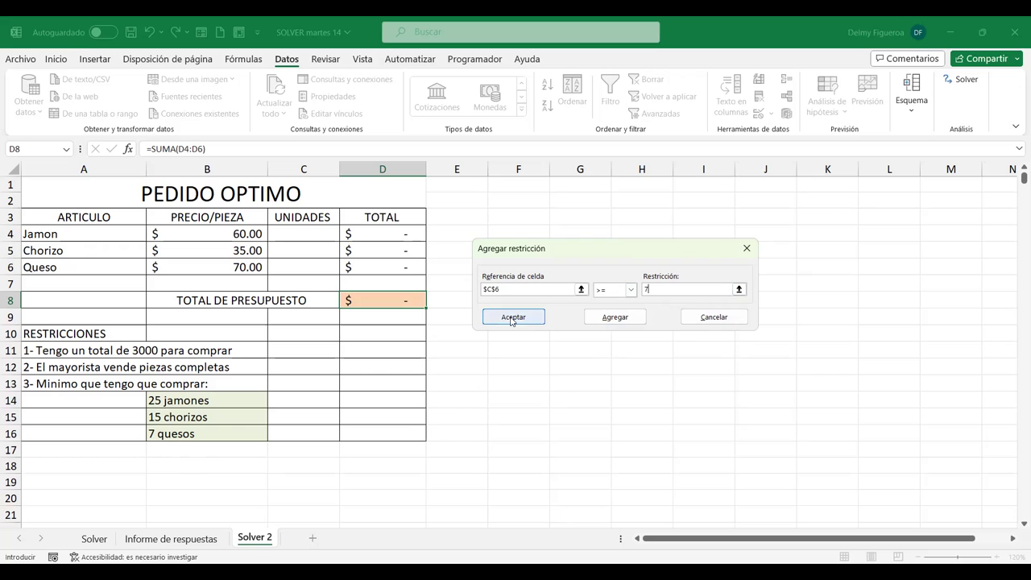
pyautogui.click(511, 319)
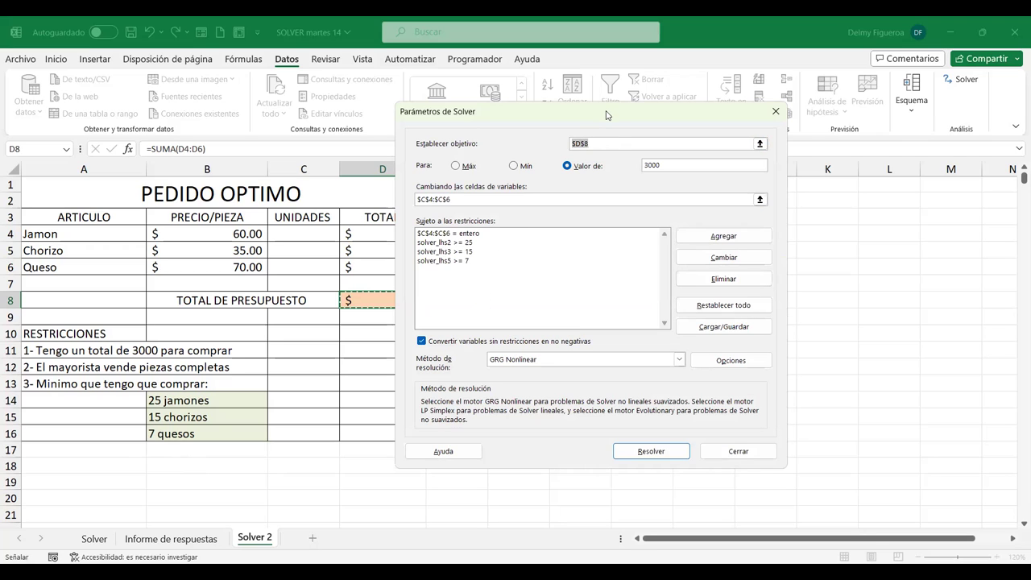
# Check Solver options without changes and solve, giving 29 jamones, 16 chorizos and 10 quesos.
pyautogui.moveTo(734, 116); pyautogui.dragTo(862, 116)
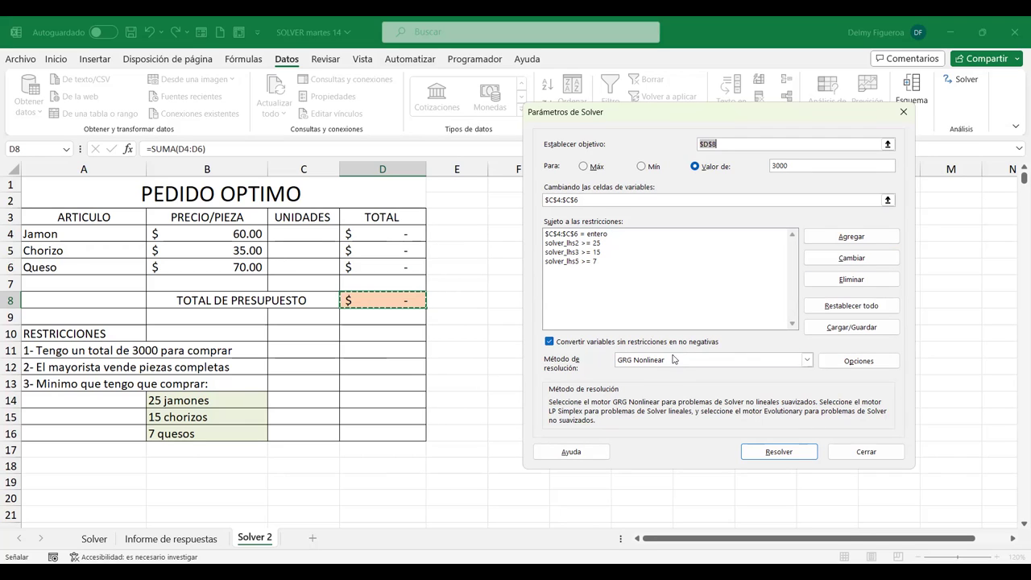
pyautogui.click(853, 363)
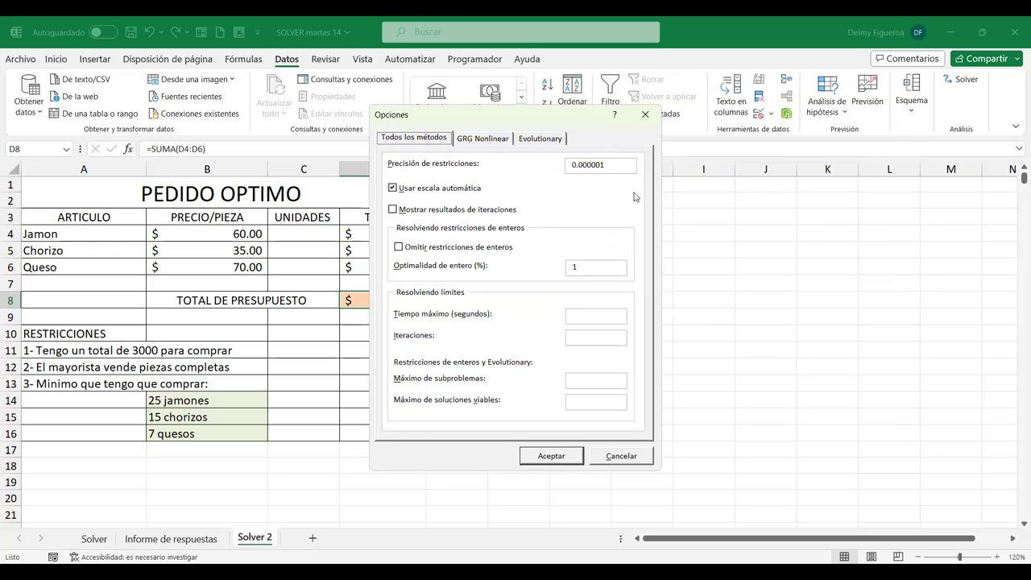
pyautogui.click(646, 119)
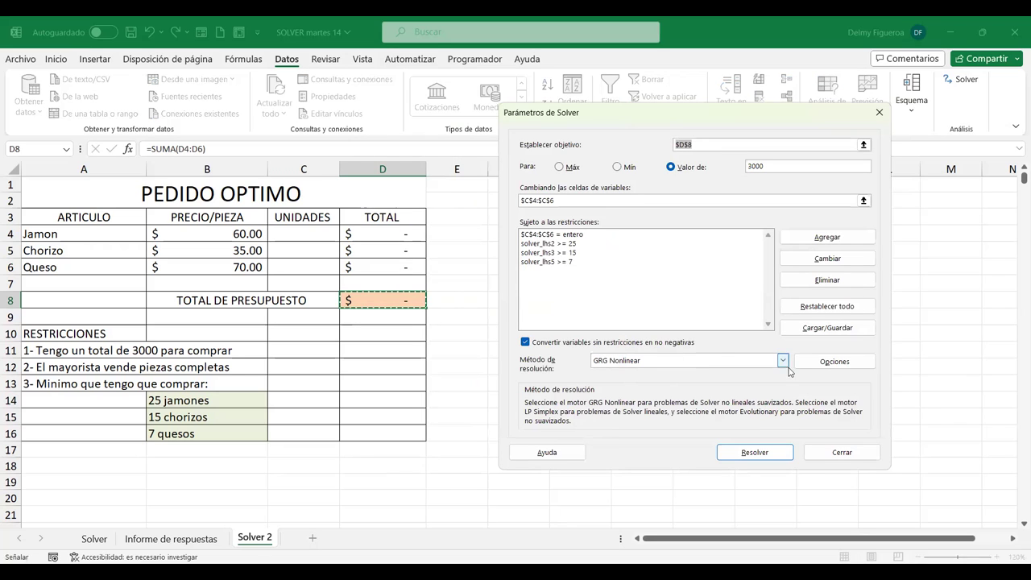
pyautogui.press('Return')
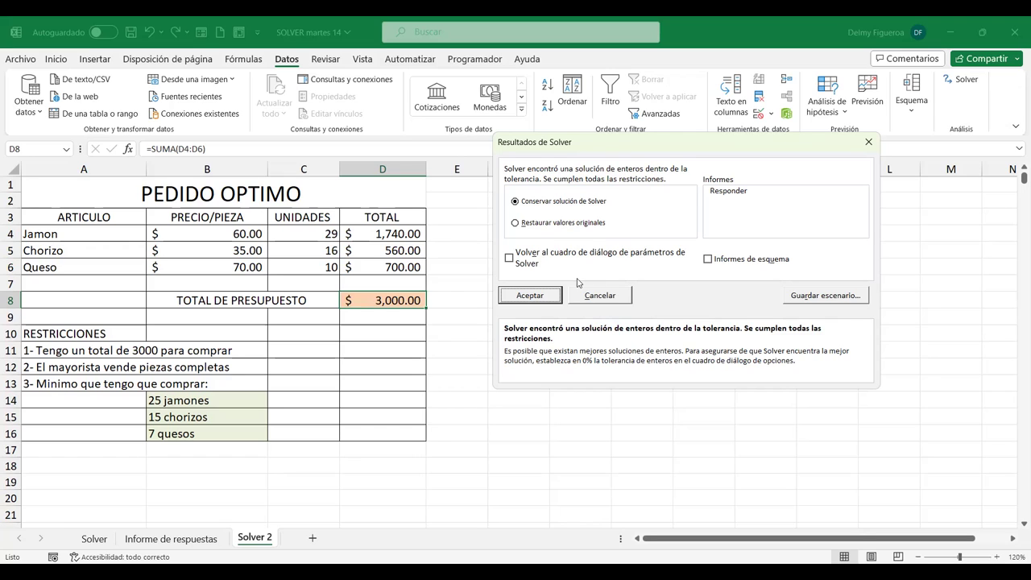
# Keep the solution with the return-to-Solver-parameters option ticked.
pyautogui.click(524, 254)
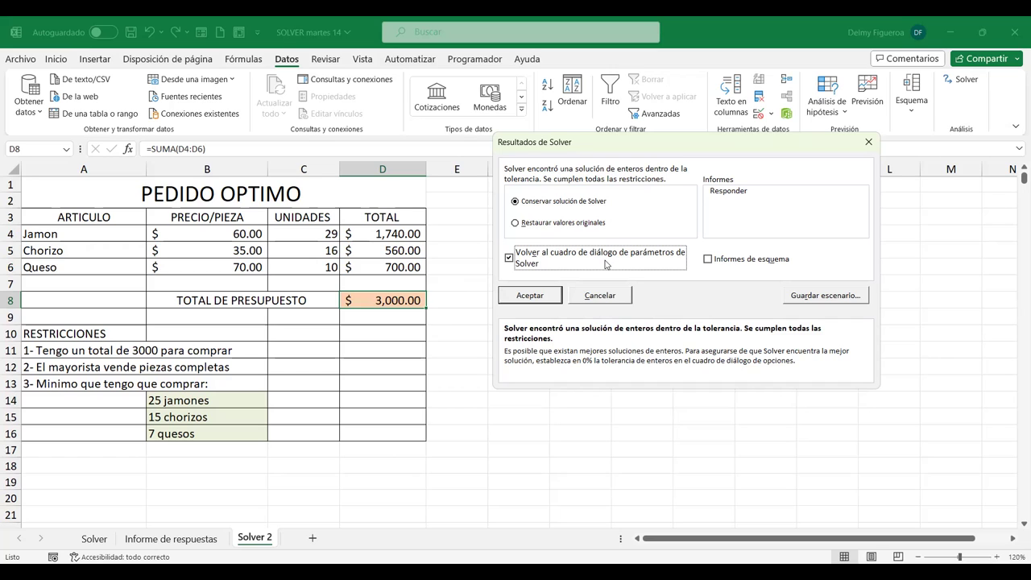
pyautogui.click(556, 296)
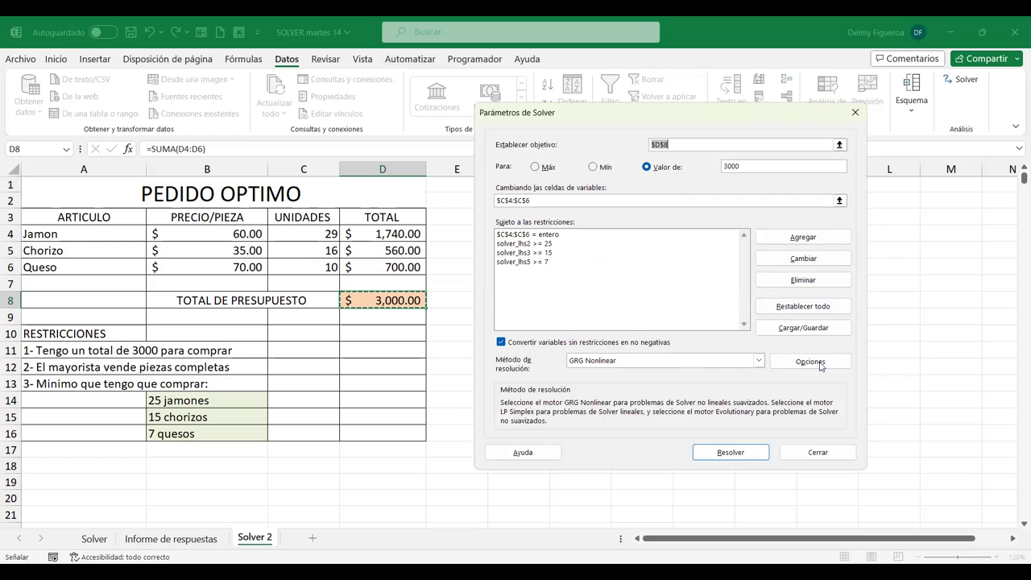
pyautogui.click(848, 361)
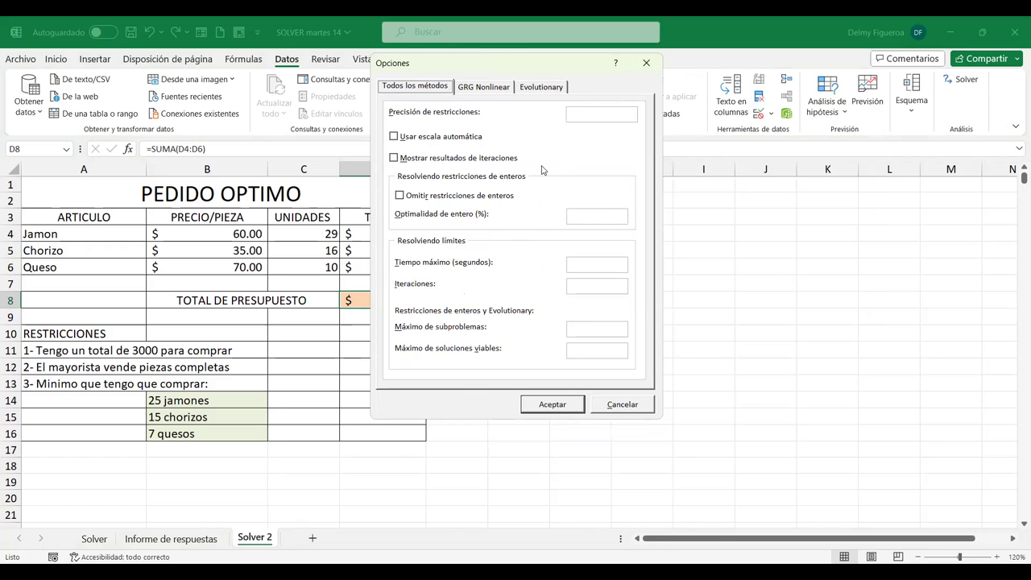
pyautogui.click(489, 87)
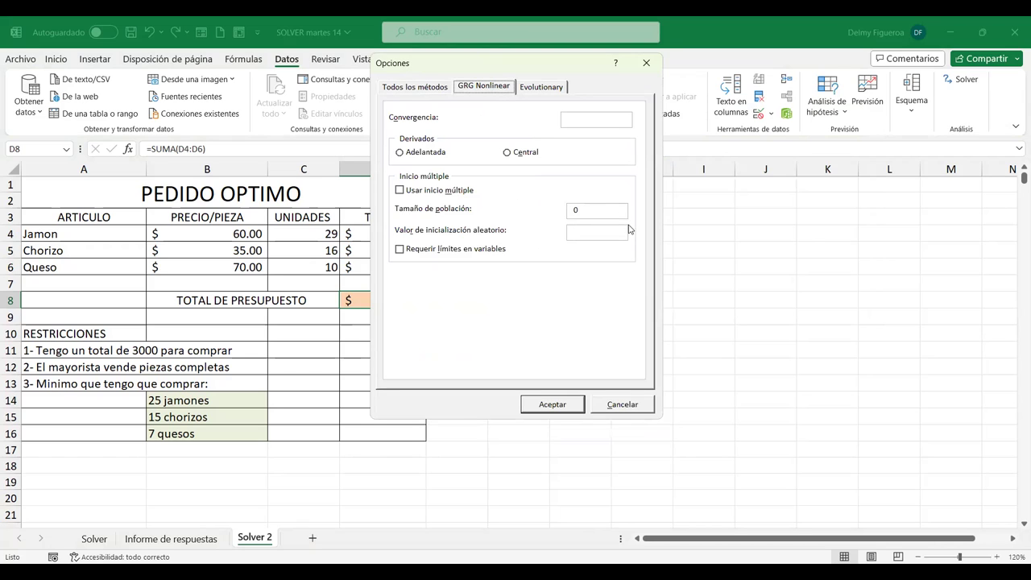
pyautogui.click(539, 87)
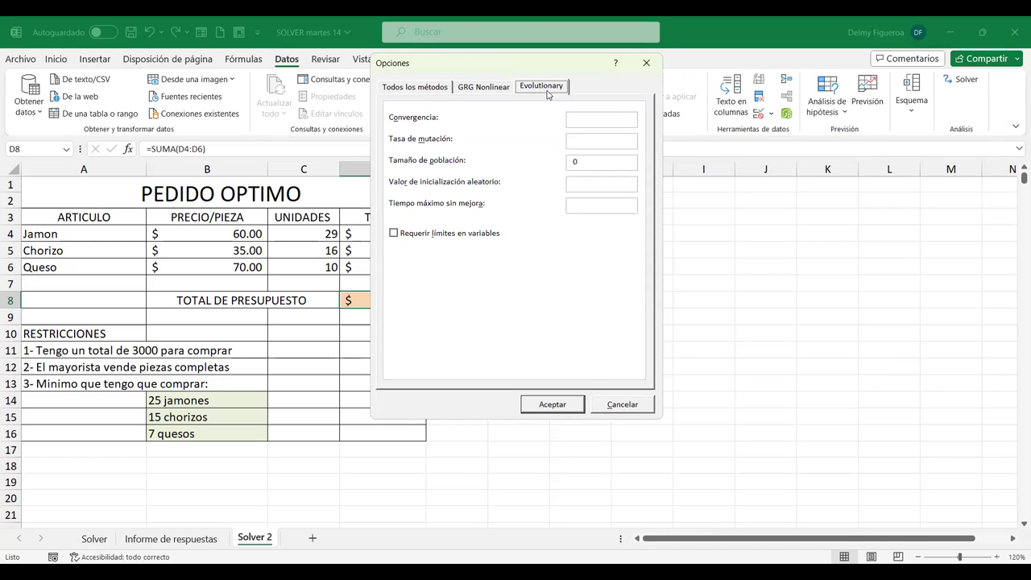
pyautogui.click(488, 89)
pyautogui.click(432, 90)
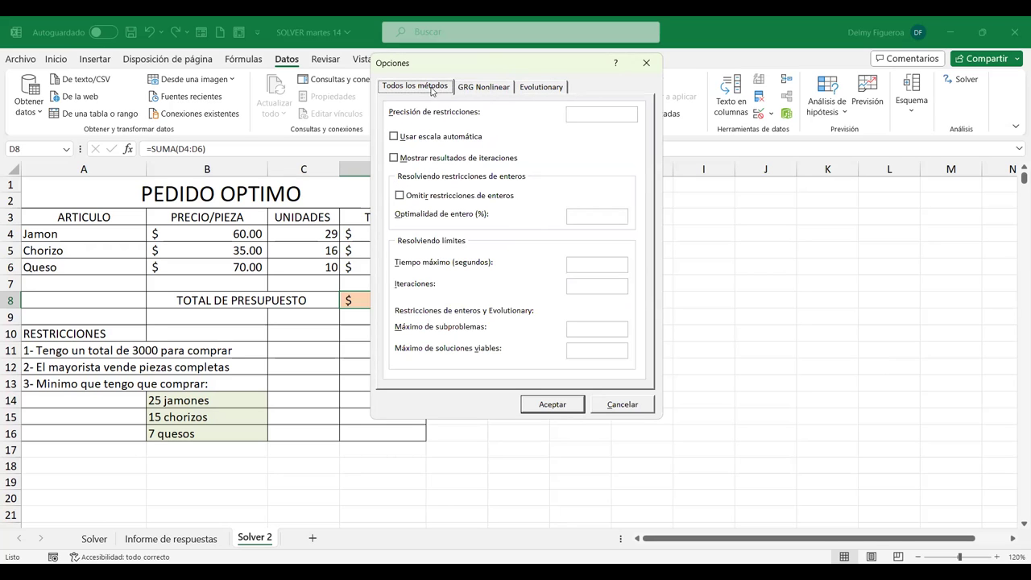
pyautogui.click(619, 405)
pyautogui.click(703, 452)
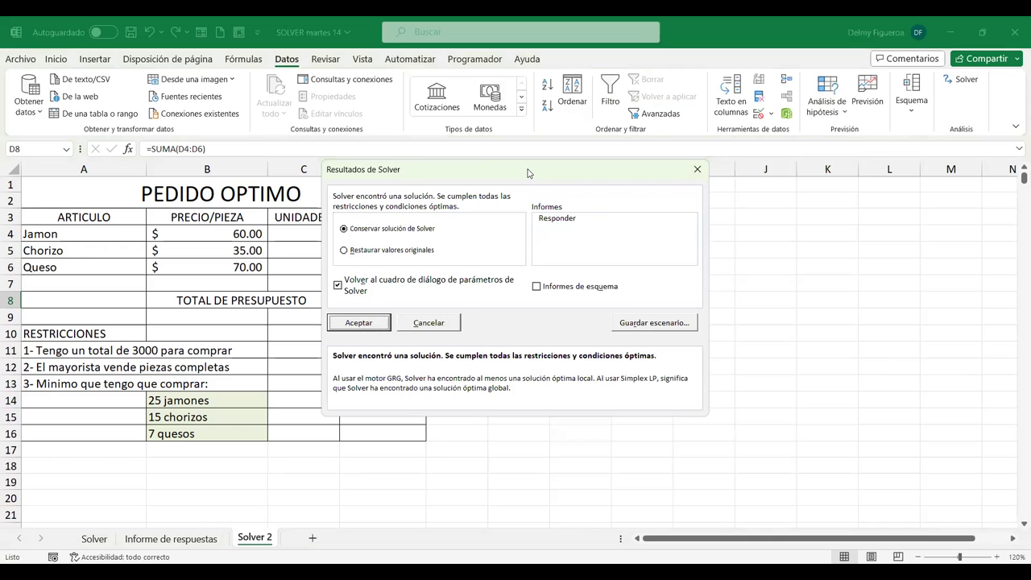
# Keep the solution and generate the Responder answer report without returning to parameters.
pyautogui.moveTo(528, 173); pyautogui.dragTo(705, 156)
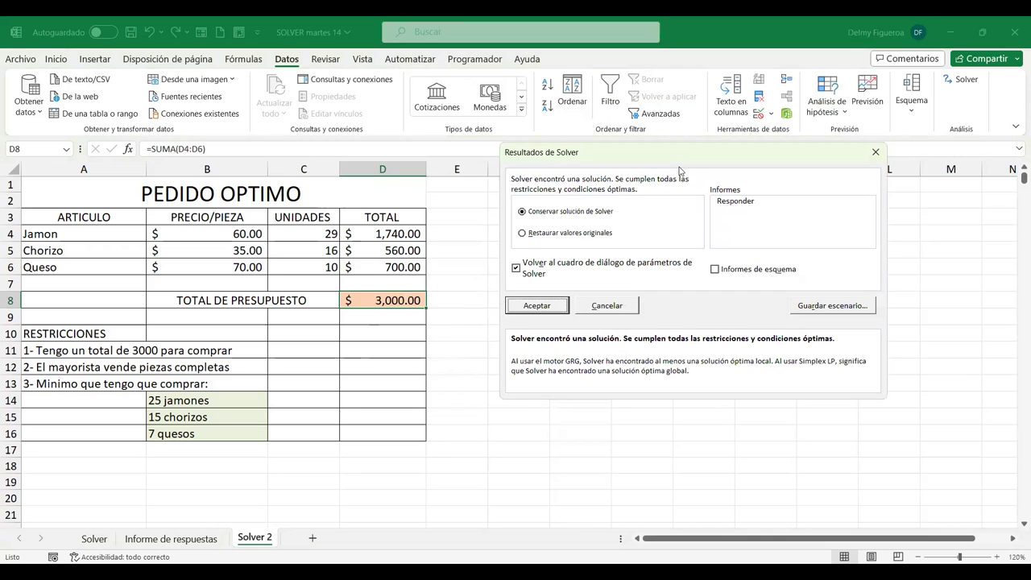
pyautogui.click(749, 203)
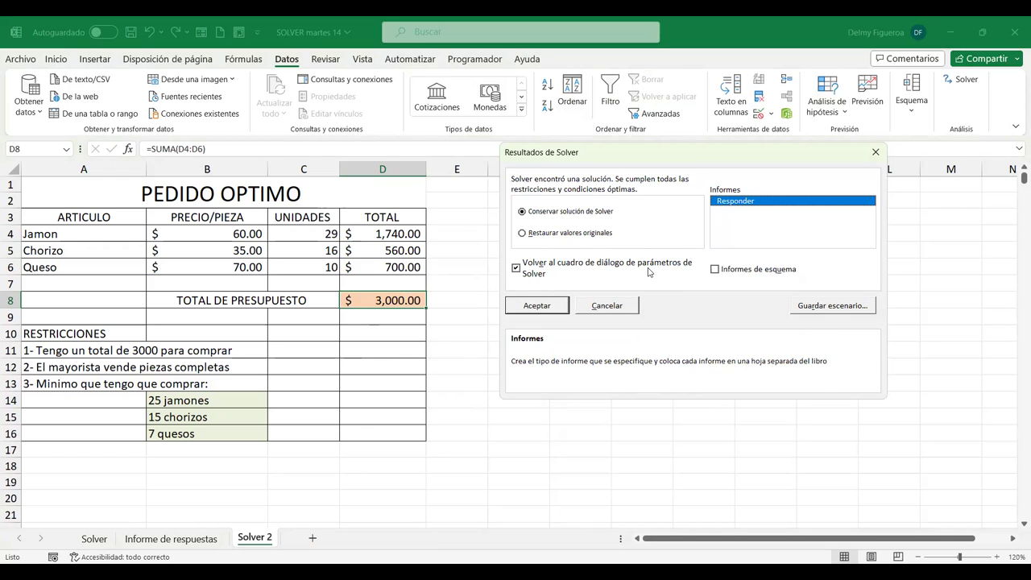
pyautogui.click(517, 269)
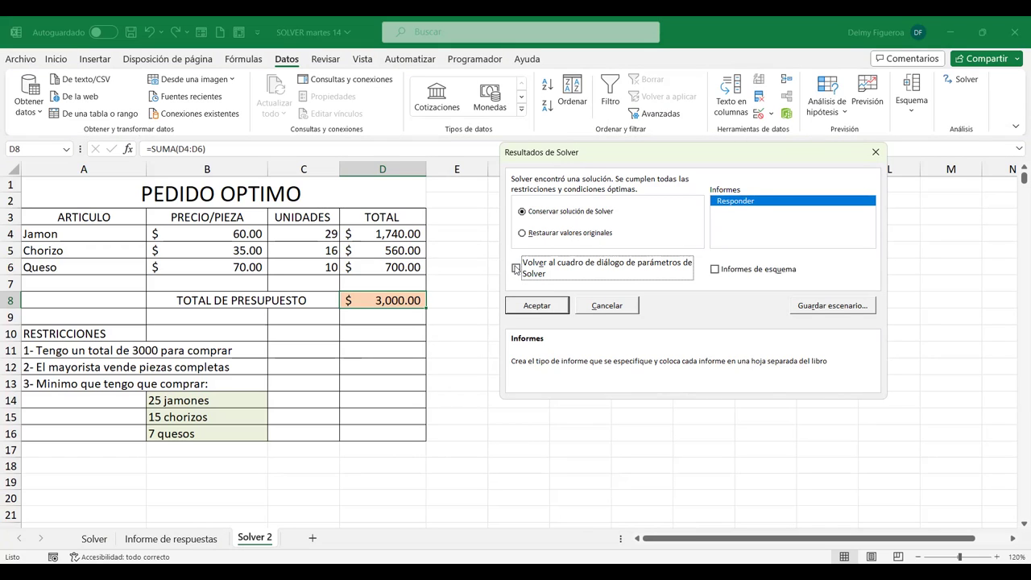
pyautogui.click(547, 306)
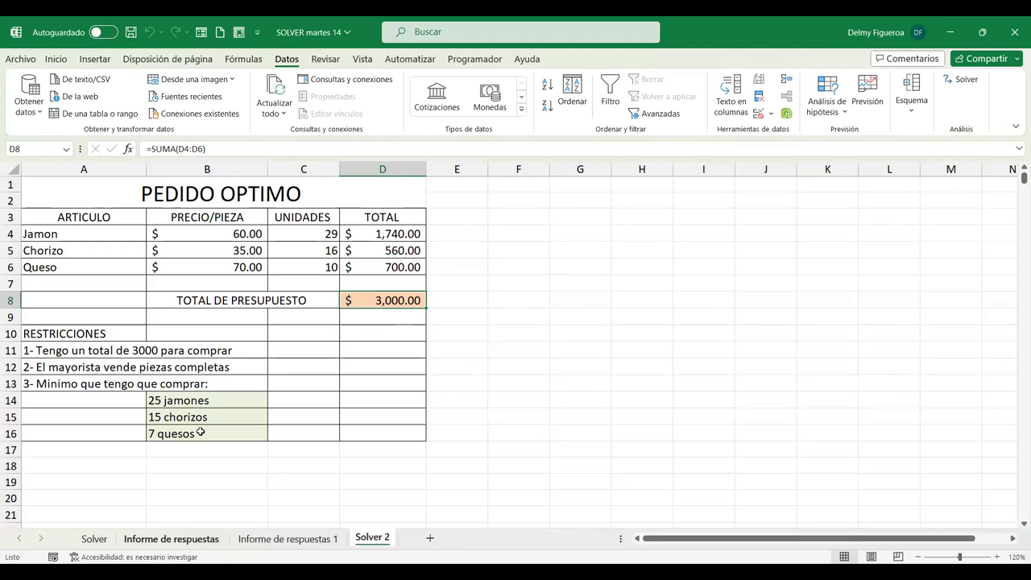
# Open the Informe de respuestas 1 sheet and zoom in to read it.
pyautogui.click(174, 539)
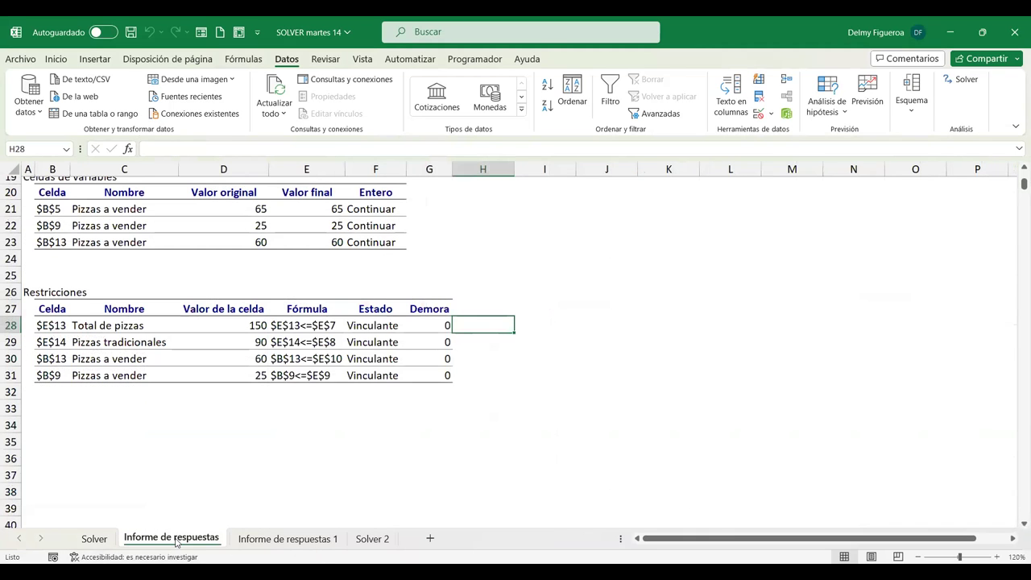
pyautogui.click(266, 539)
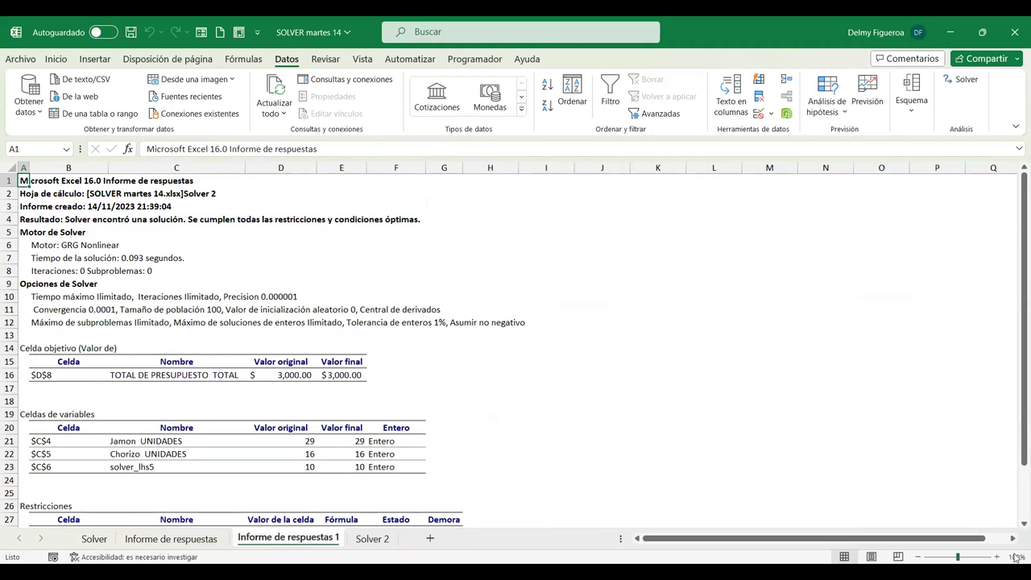
pyautogui.click(997, 557)
pyautogui.click(997, 557)
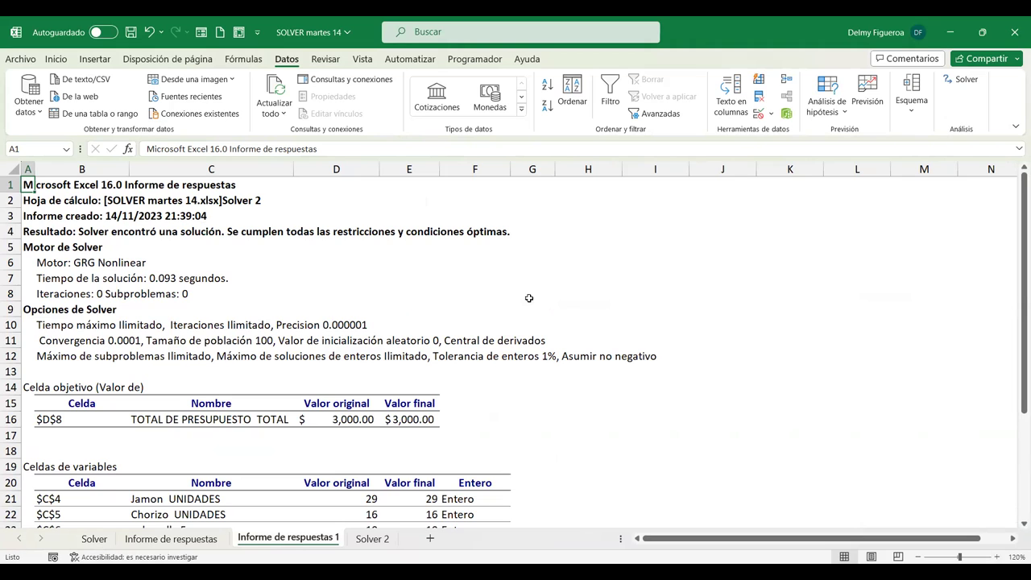
pyautogui.click(610, 289)
pyautogui.scroll(-1, 282, 329)
pyautogui.scroll(-1, 282, 329)
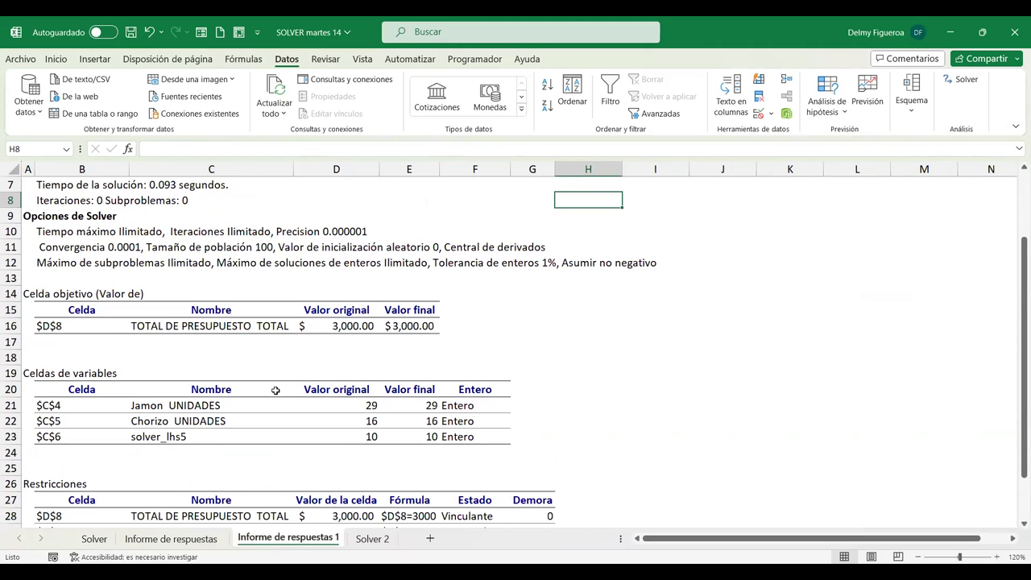
pyautogui.scroll(-1, 168, 360)
# Review the $D$8 objective, $C$4 variable and constraint entries, then return to Solver 2.
pyautogui.click(55, 284)
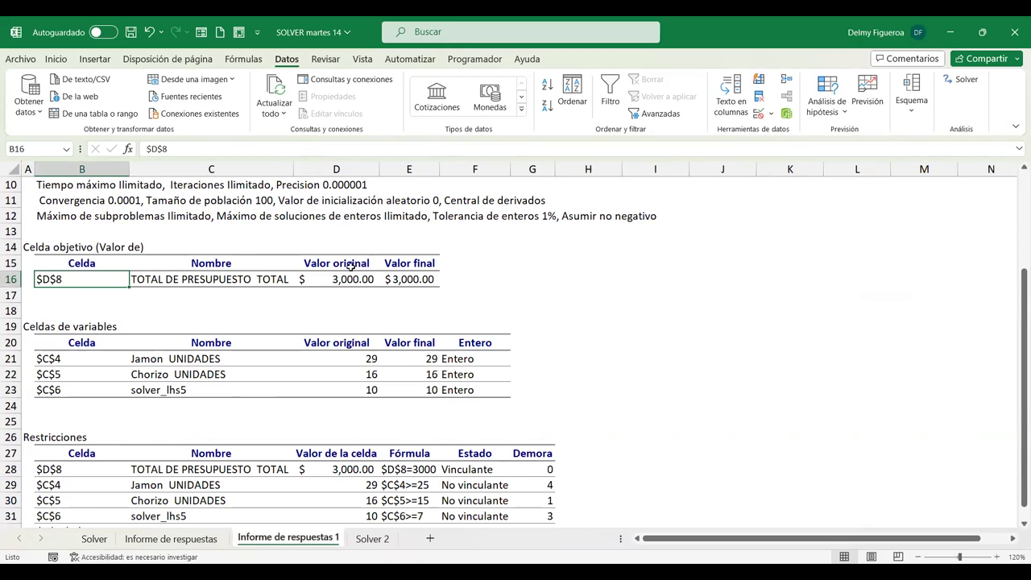
pyautogui.scroll(-1, 83, 379)
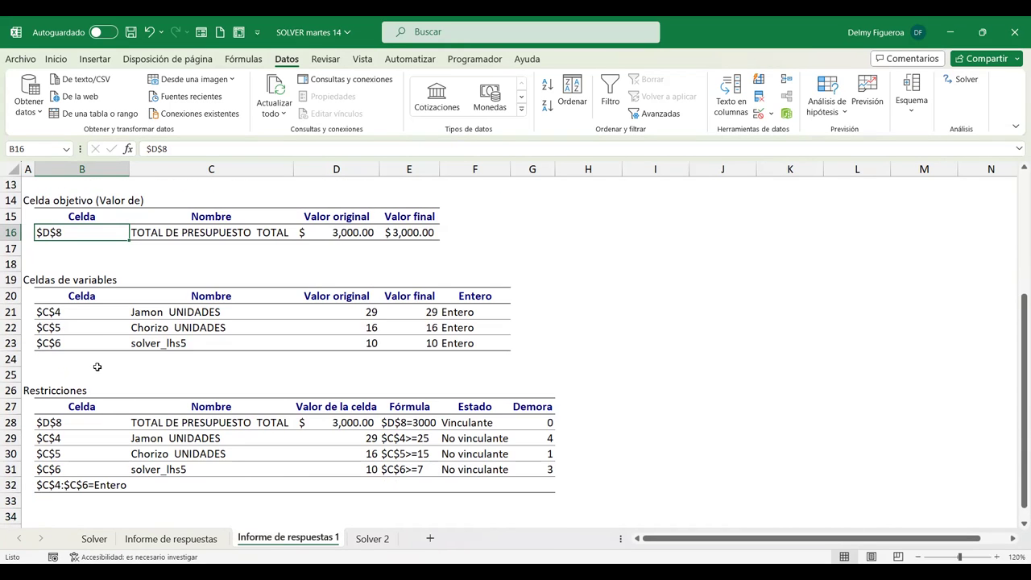
pyautogui.click(60, 312)
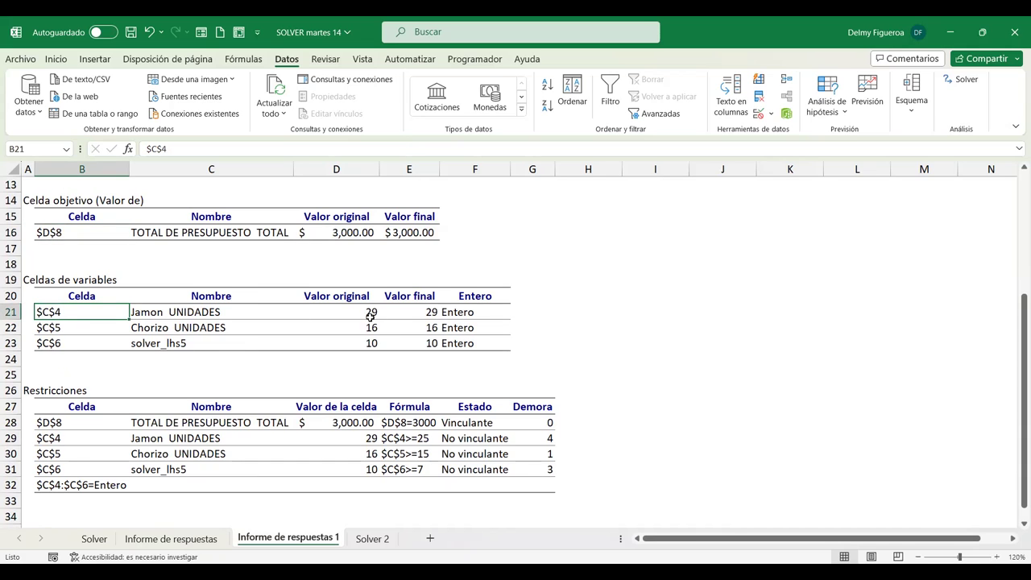
pyautogui.click(699, 332)
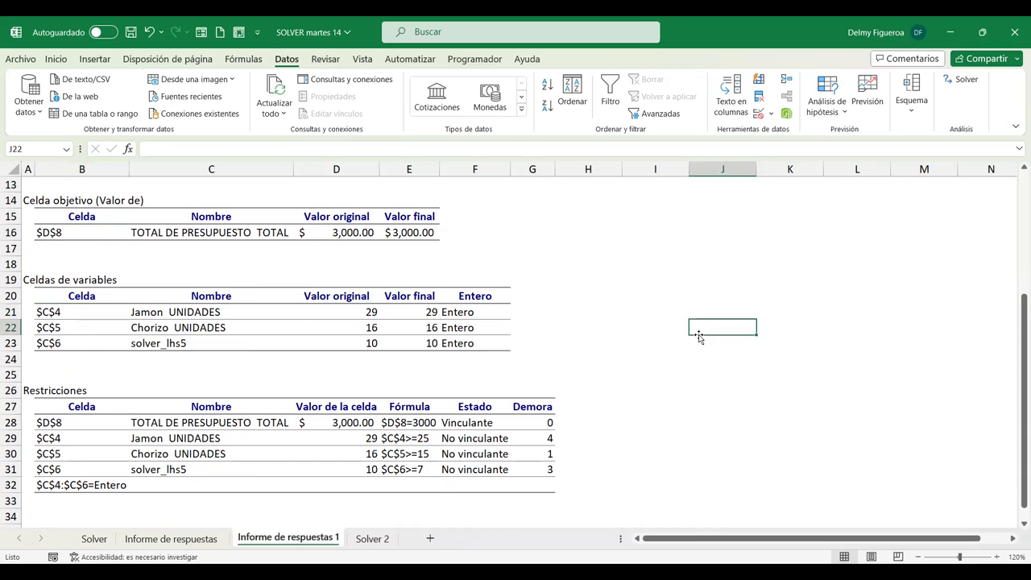
pyautogui.scroll(-1, 699, 335)
pyautogui.scroll(-1, 700, 337)
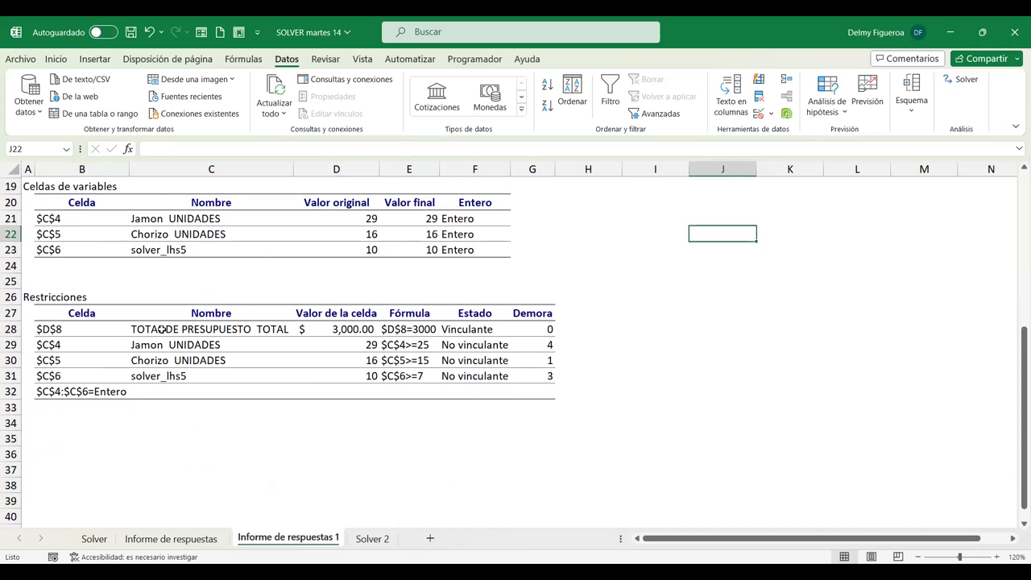
pyautogui.scroll(-1, 162, 329)
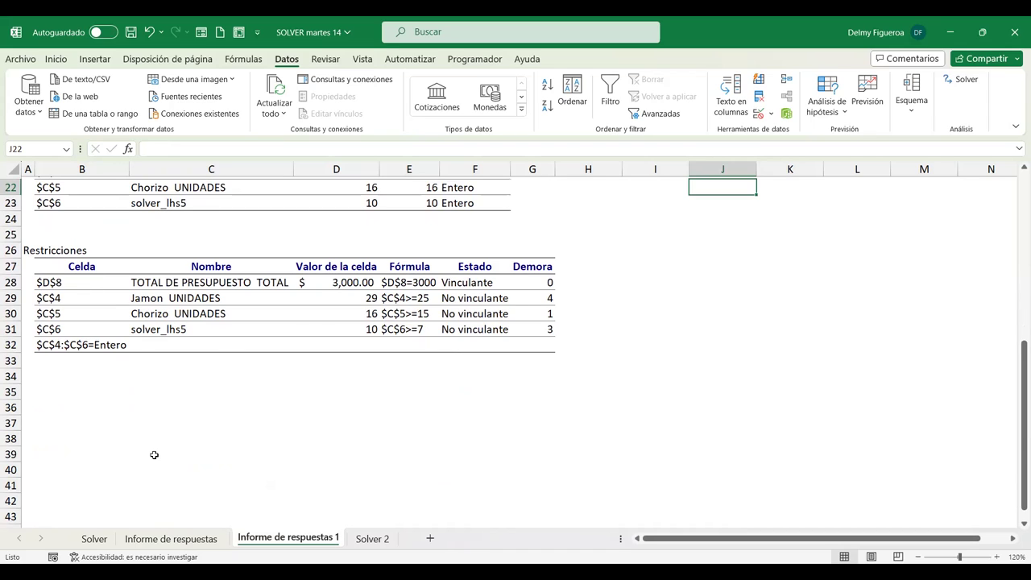
pyautogui.click(154, 455)
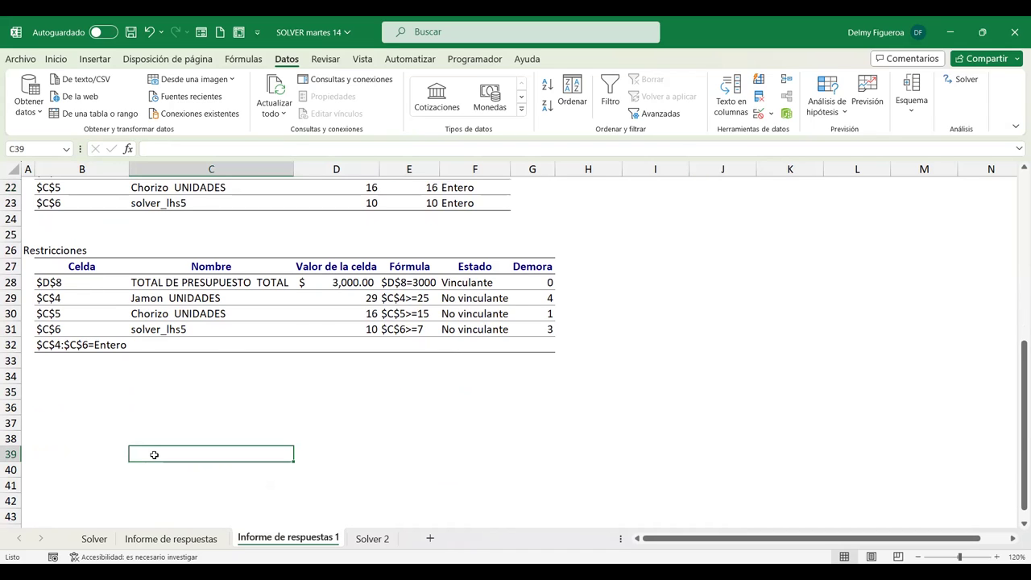
pyautogui.scroll(1, 332, 391)
pyautogui.scroll(6, 332, 391)
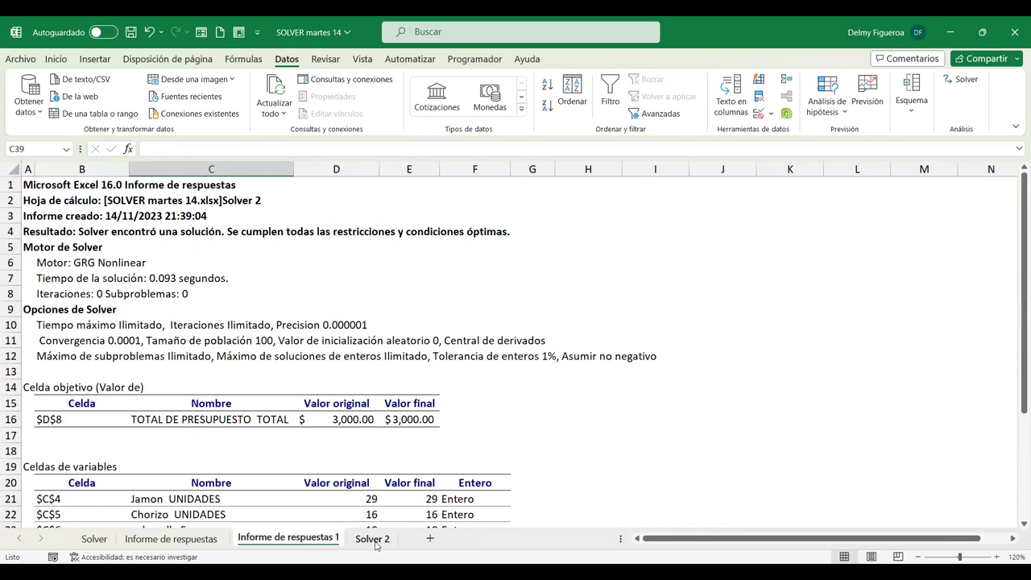
pyautogui.click(372, 538)
# Switch the Solver objective from value 3000 to minimising D8 and solve again.
pyautogui.click(560, 269)
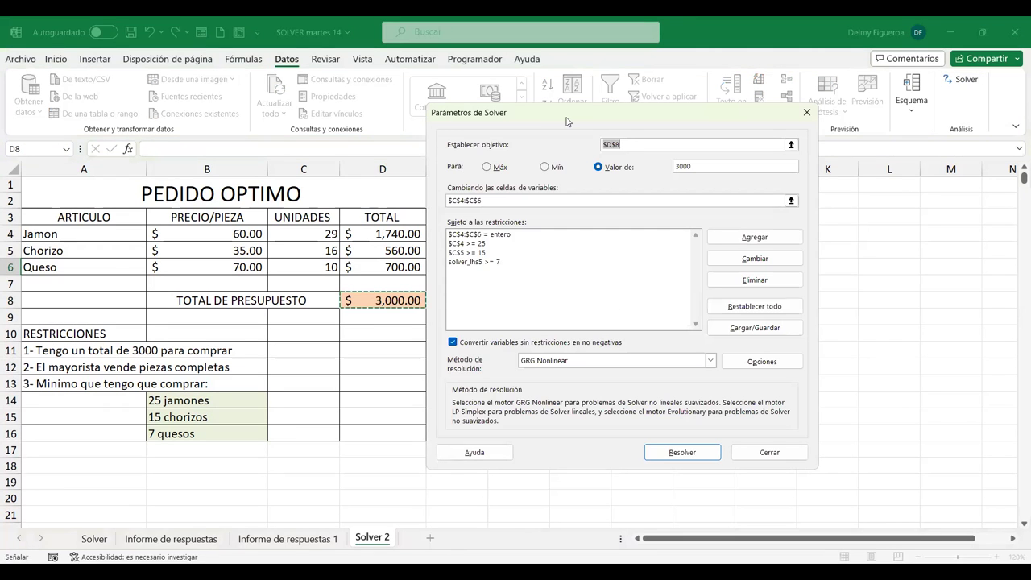
pyautogui.click(702, 167)
pyautogui.press('BackSpace')
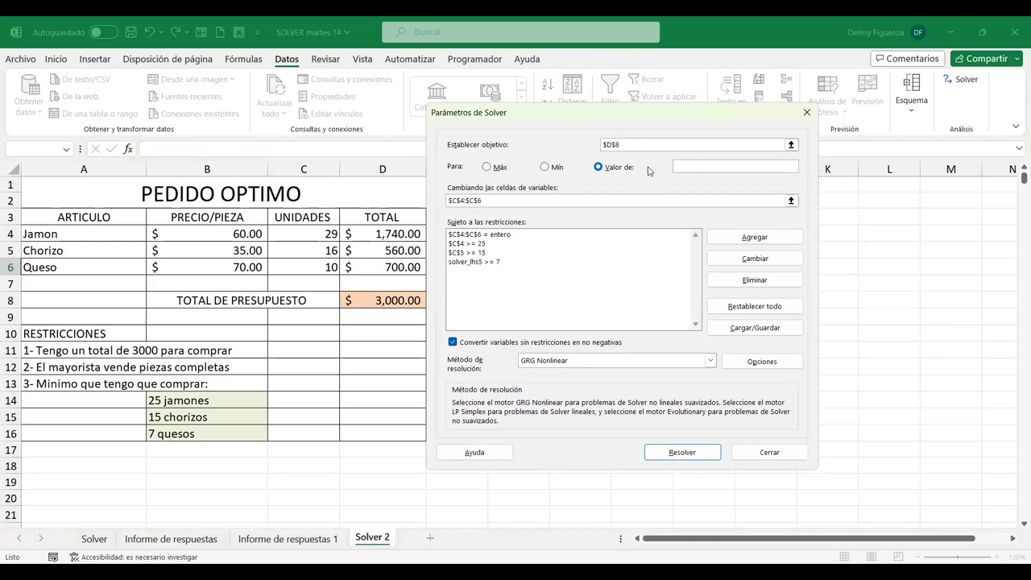
pyautogui.click(551, 171)
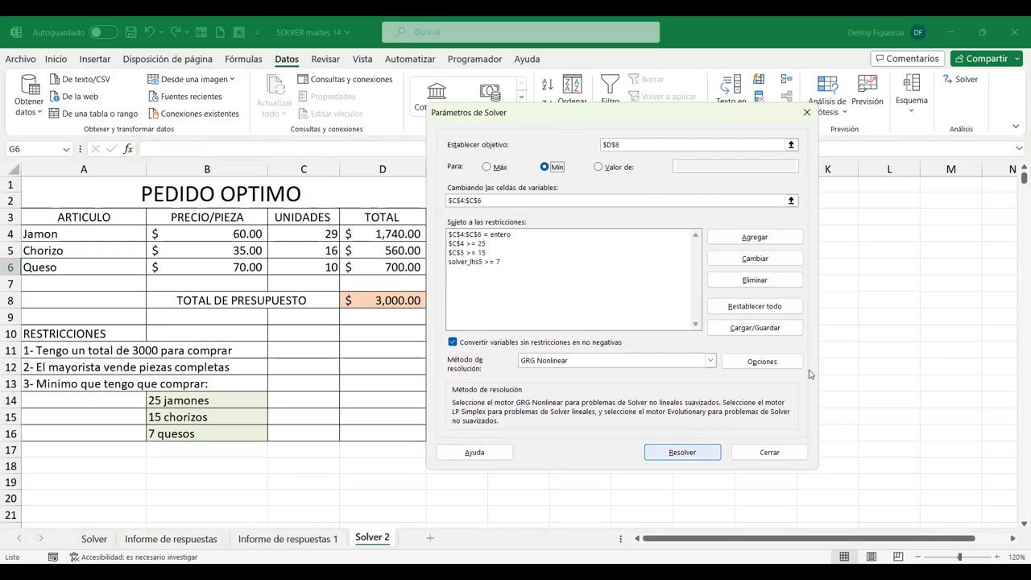
pyautogui.press('Return')
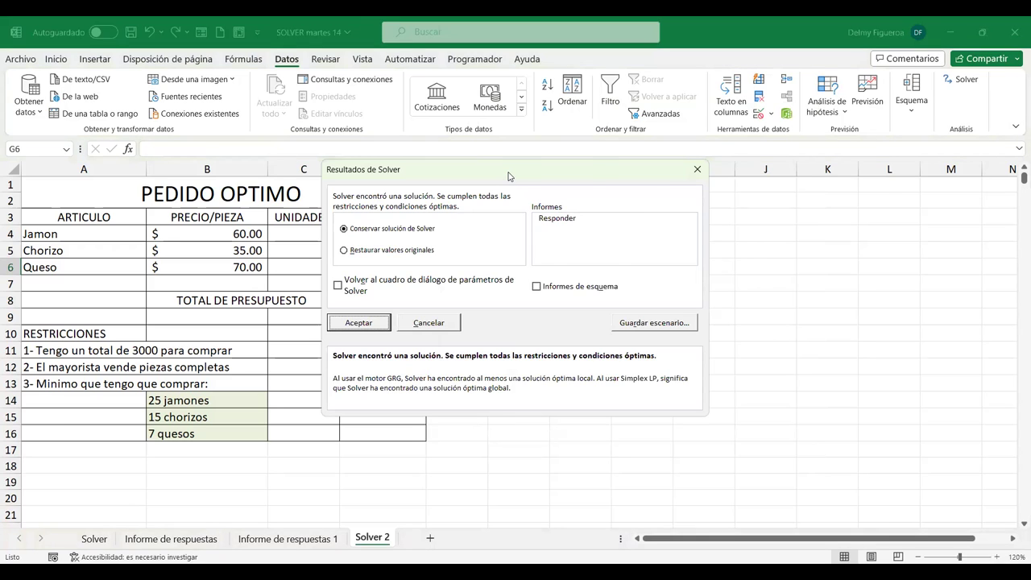
# Keep the minimised solution: 25 jamones, 15 chorizos, 7 quesos, totalling $2,515.00.
pyautogui.moveTo(508, 176); pyautogui.dragTo(689, 131)
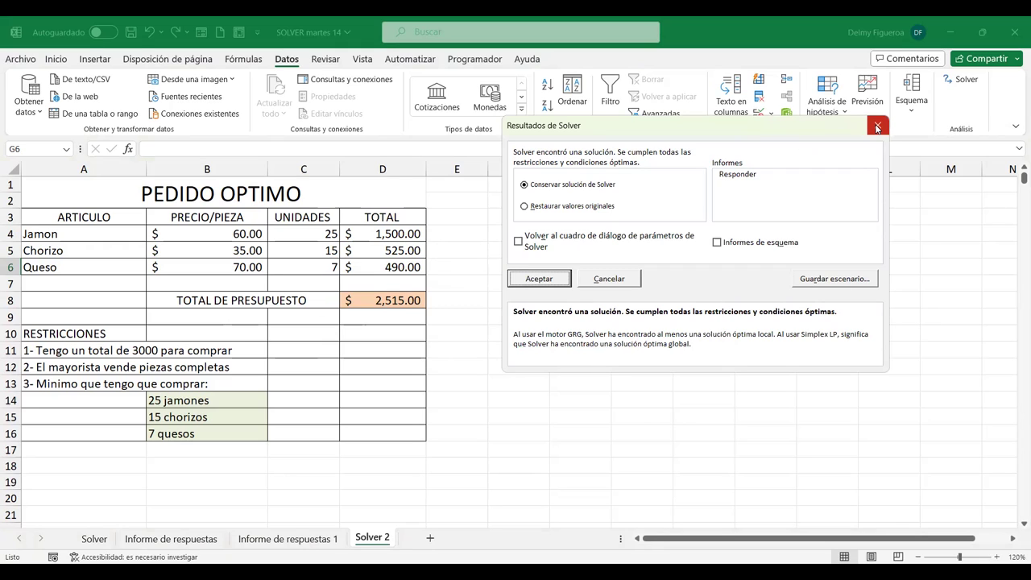
pyautogui.click(551, 280)
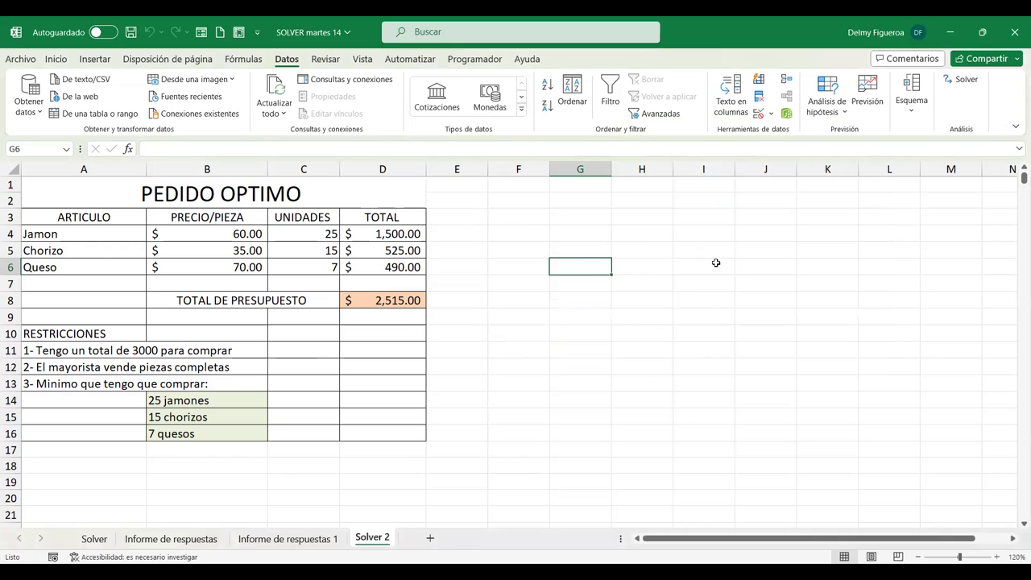
# Insert a new blank worksheet, Hoja2, after the Solver 2 sheet.
pyautogui.click(714, 266)
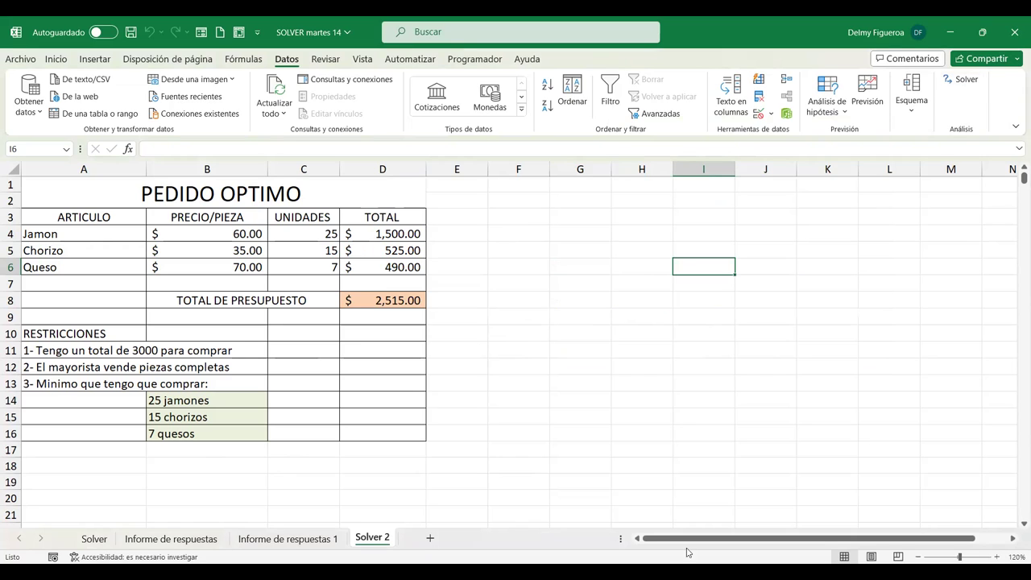
pyautogui.click(697, 329)
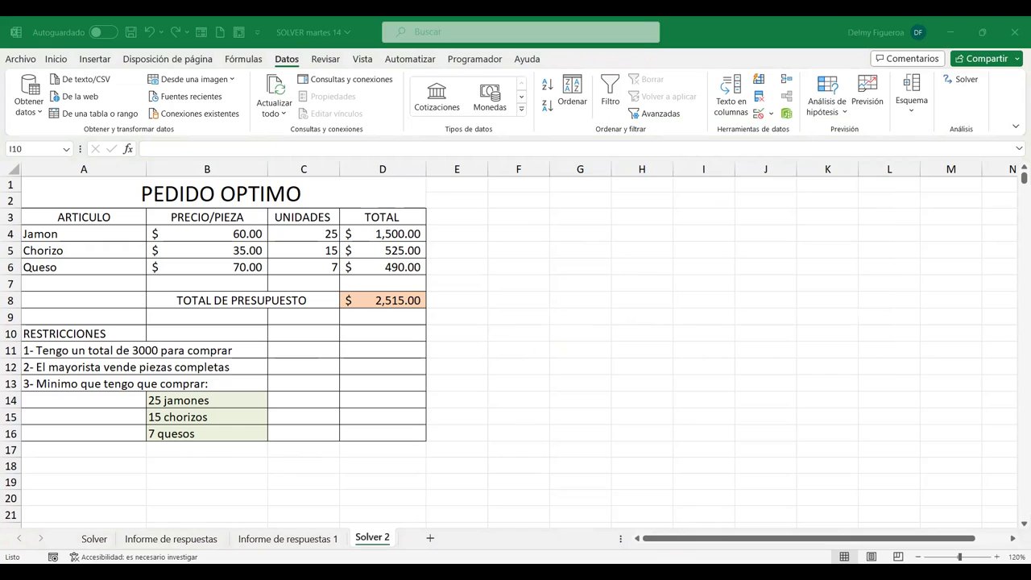
pyautogui.click(478, 268)
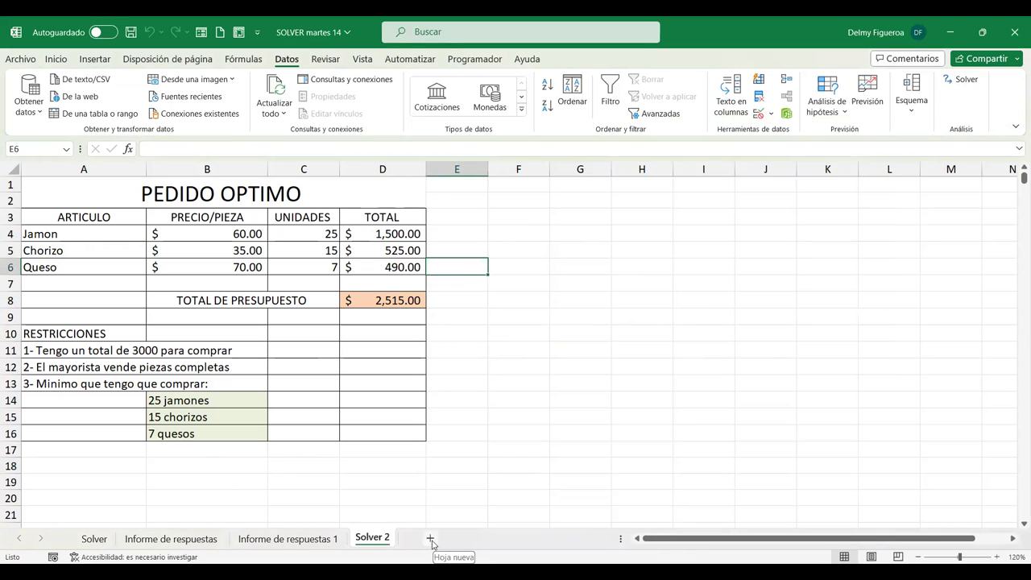
pyautogui.click(430, 538)
# Zoom Hoja2 to 120% and raise the font size of every cell to 14.
pyautogui.click(998, 557)
pyautogui.click(998, 556)
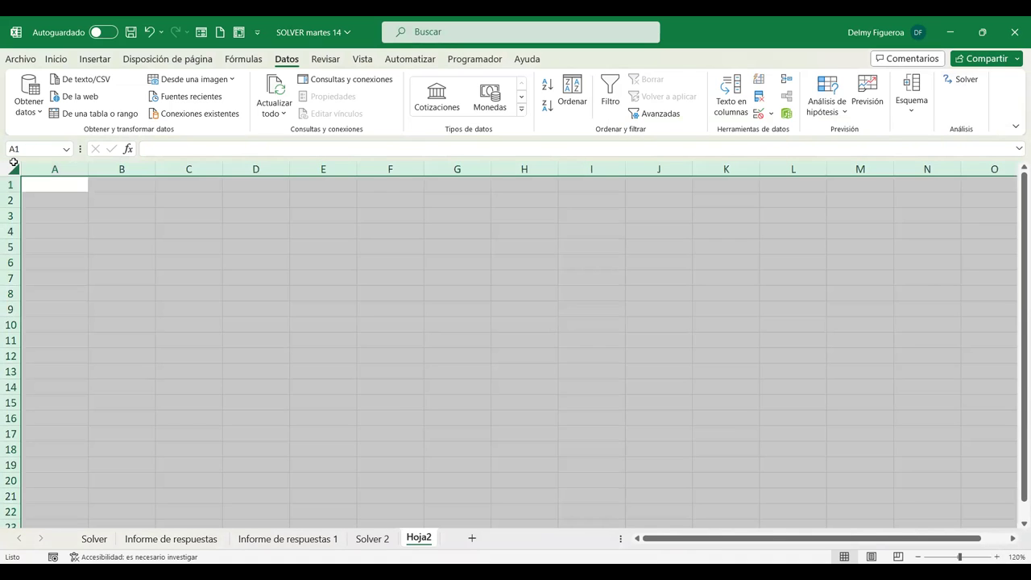
pyautogui.click(12, 168)
pyautogui.click(56, 59)
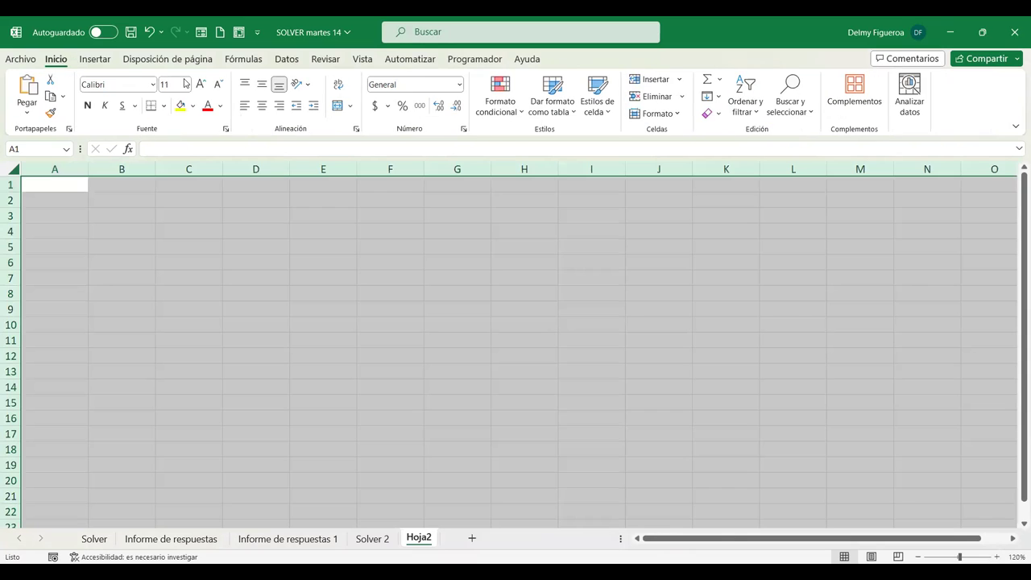
pyautogui.click(202, 84)
pyautogui.click(202, 84)
pyautogui.click(56, 189)
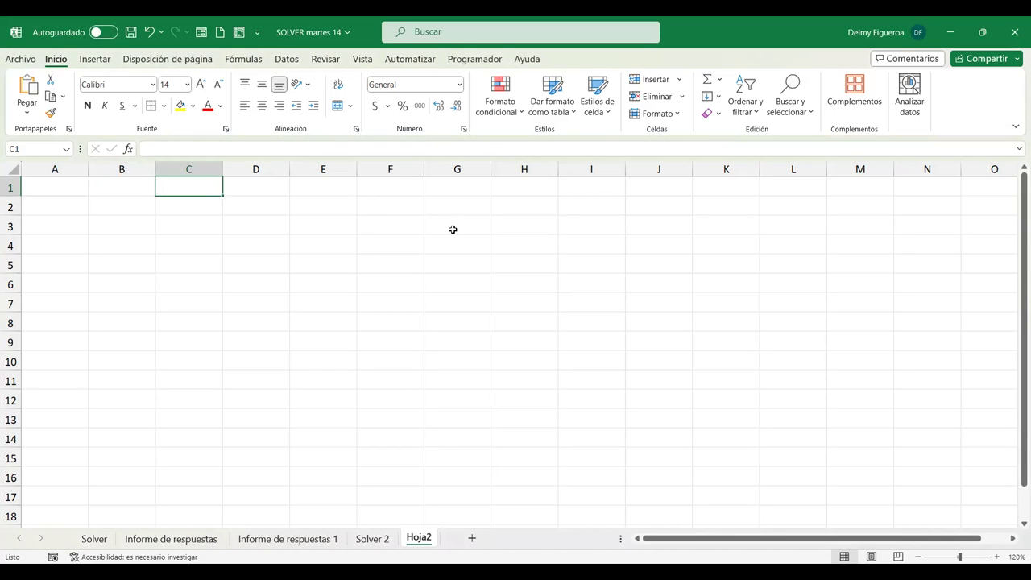
# Enter the headings Faldas, Vestidos and Chumpas in cells C1, D1 and E1.
pyautogui.write('Faldas')
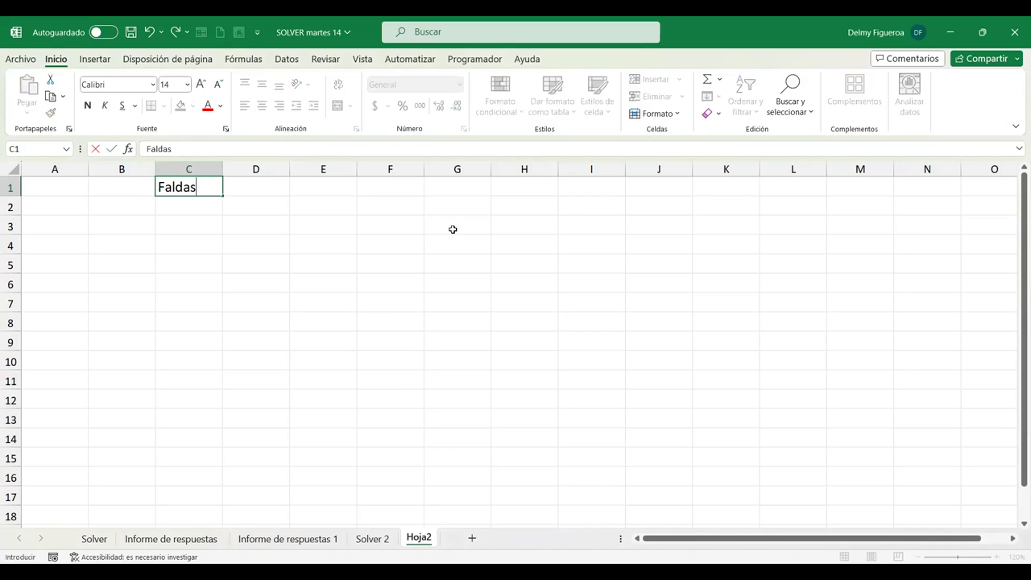
pyautogui.press('Tab')
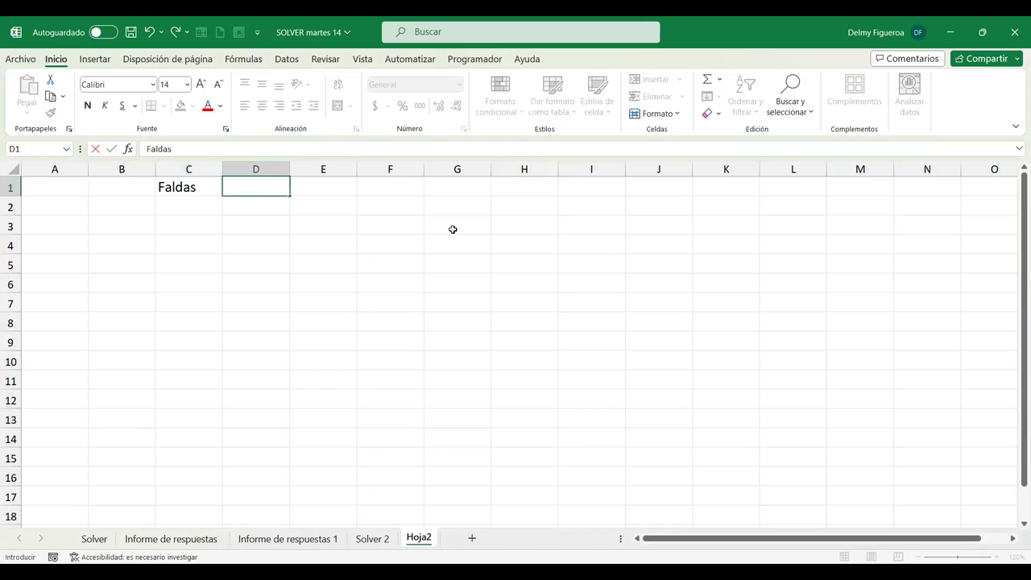
pyautogui.write('Vestiods')
pyautogui.press('BackSpace')
pyautogui.press('BackSpace')
pyautogui.press('BackSpace')
pyautogui.write('dos')
pyautogui.press('Tab')
pyautogui.write('Ch')
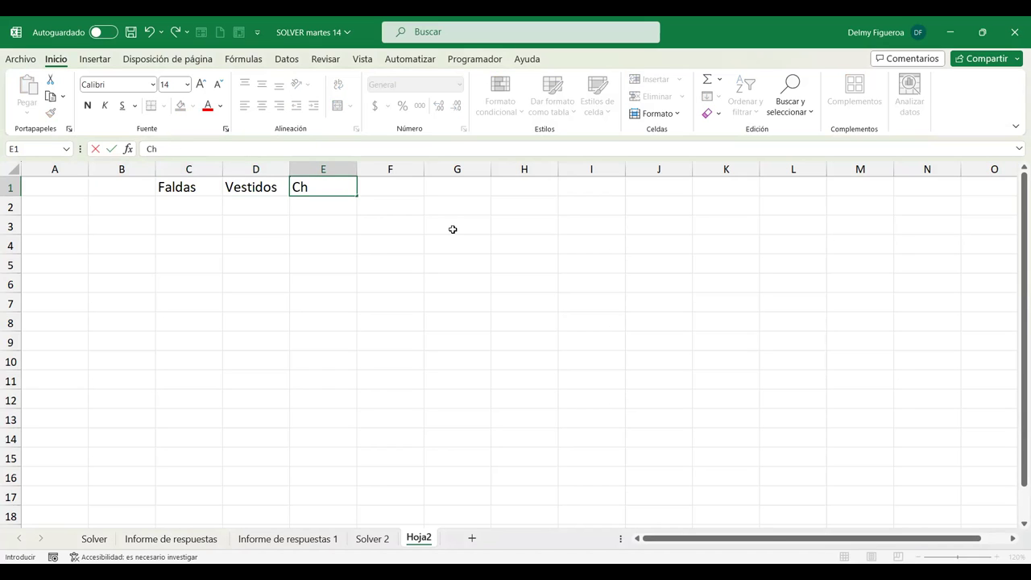
pyautogui.write('umpas')
pyautogui.press('Return')
pyautogui.press('Left')
pyautogui.press('Left')
pyautogui.press('Left')
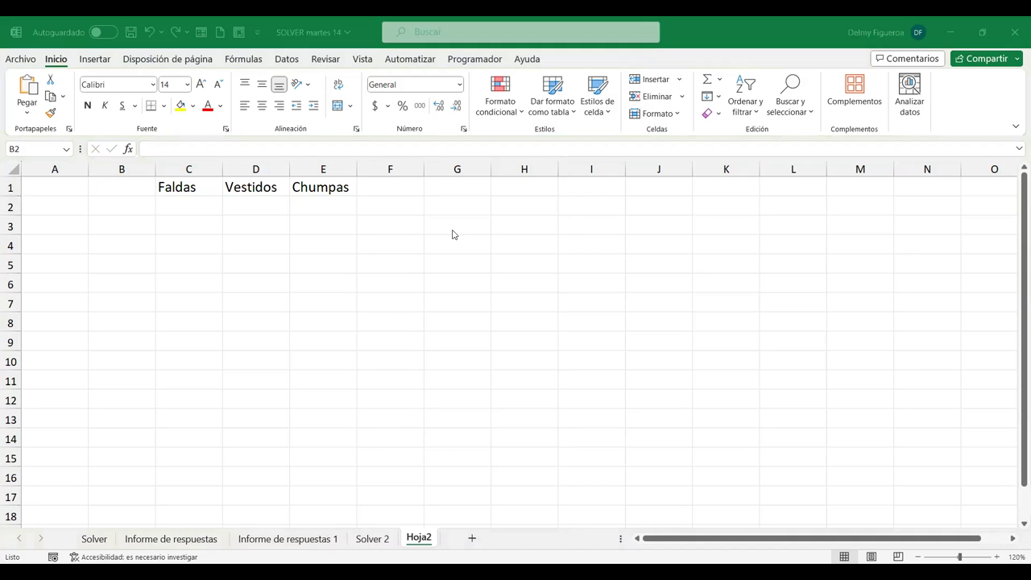
# Label row 2 as Variables in B2 and row 3 as Utilidad in B3.
pyautogui.write('Variables')
pyautogui.press('Tab')
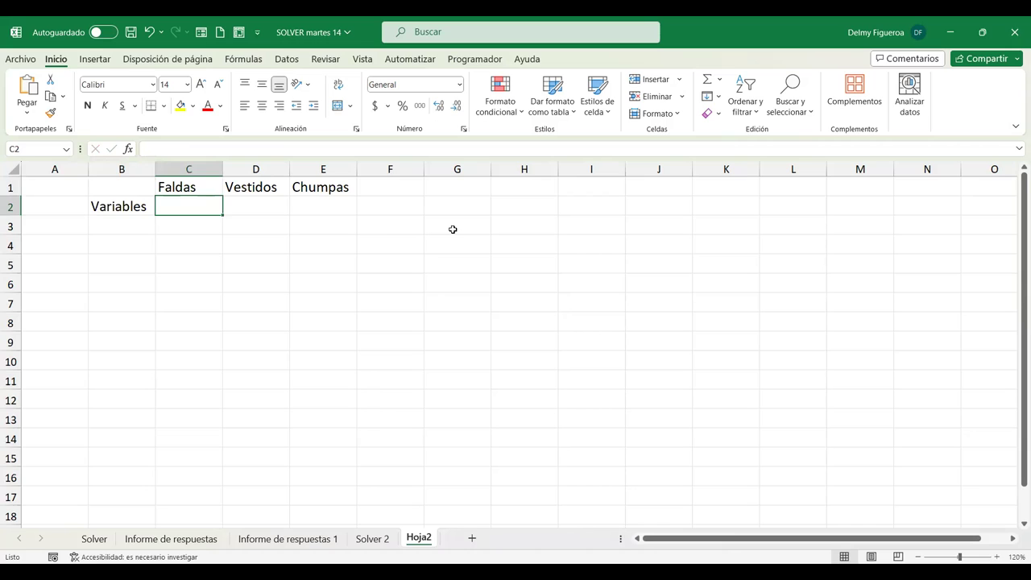
pyautogui.hotkey('shift', 'Right')
pyautogui.hotkey('shift', 'Right')
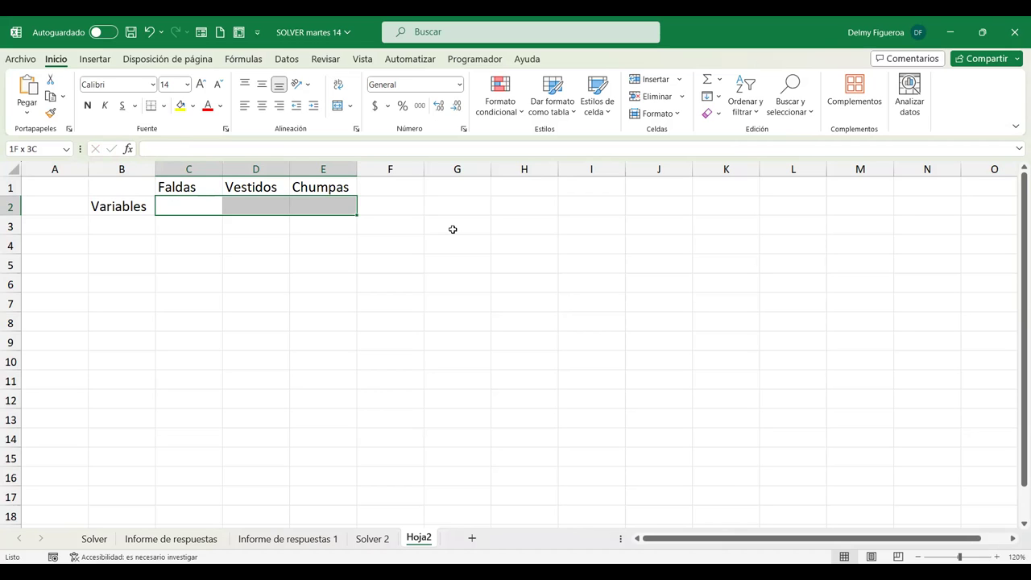
pyautogui.press('Left')
pyautogui.press('Down')
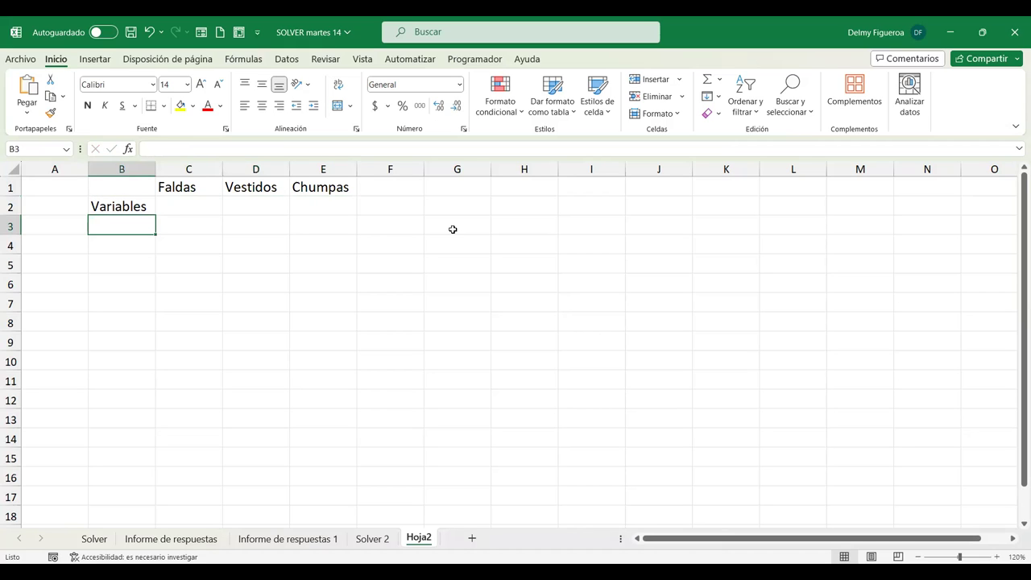
pyautogui.write('Utilidad')
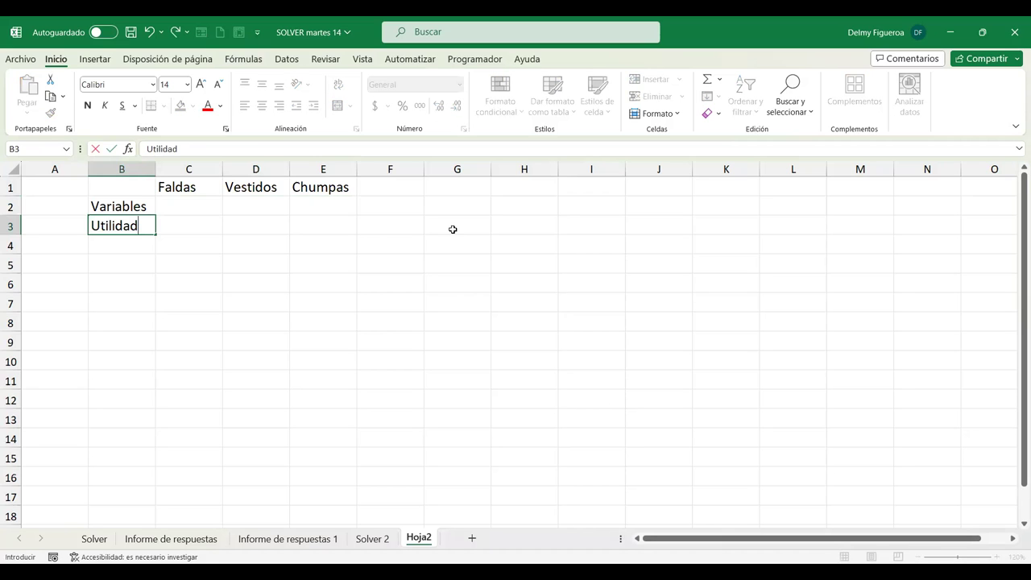
pyautogui.press('Tab')
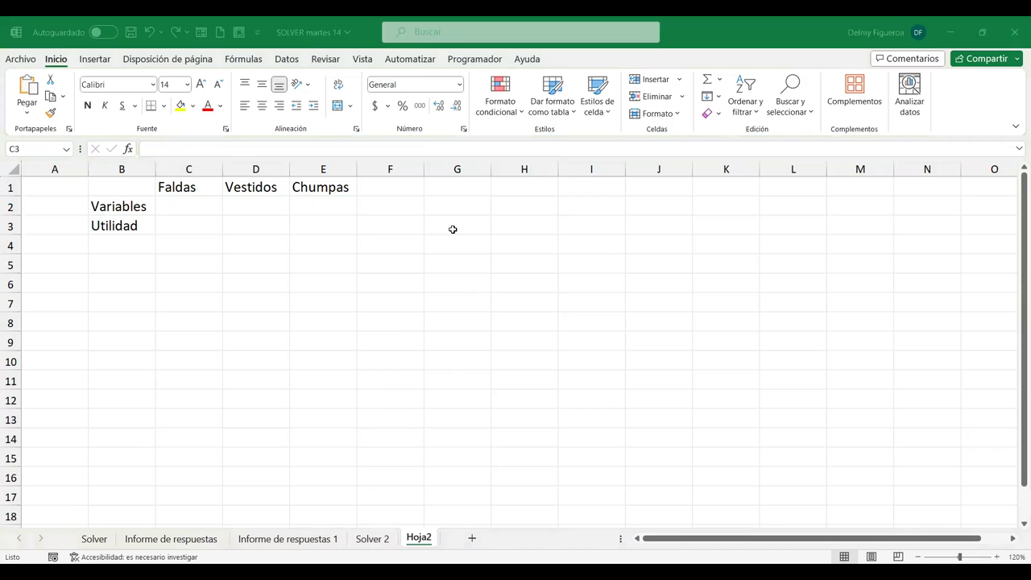
# Enter a Faldas Utilidad of 5 in C3 and give the Utilidad row accounting format.
pyautogui.write('5')
pyautogui.press('Tab')
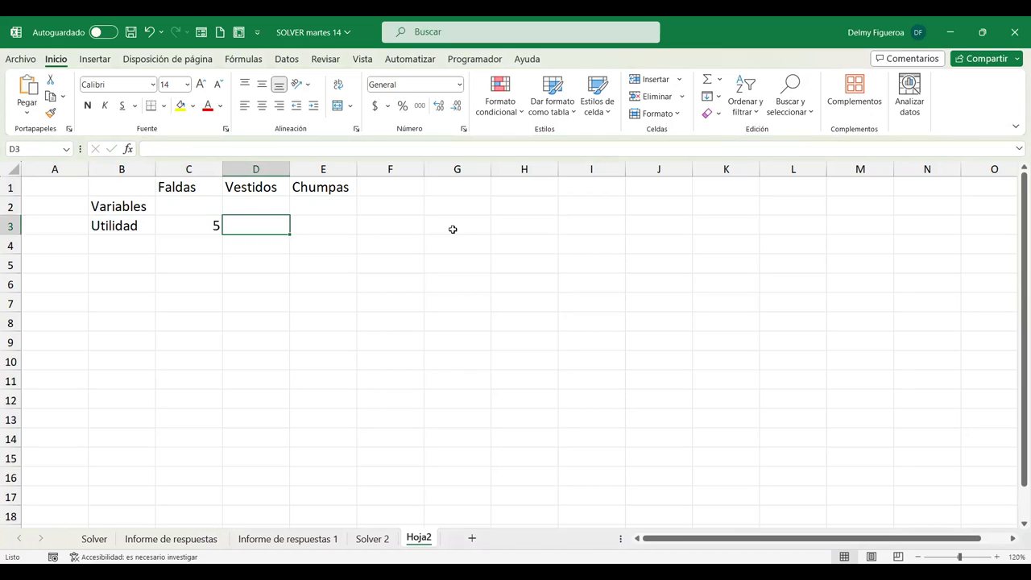
pyautogui.press('Left')
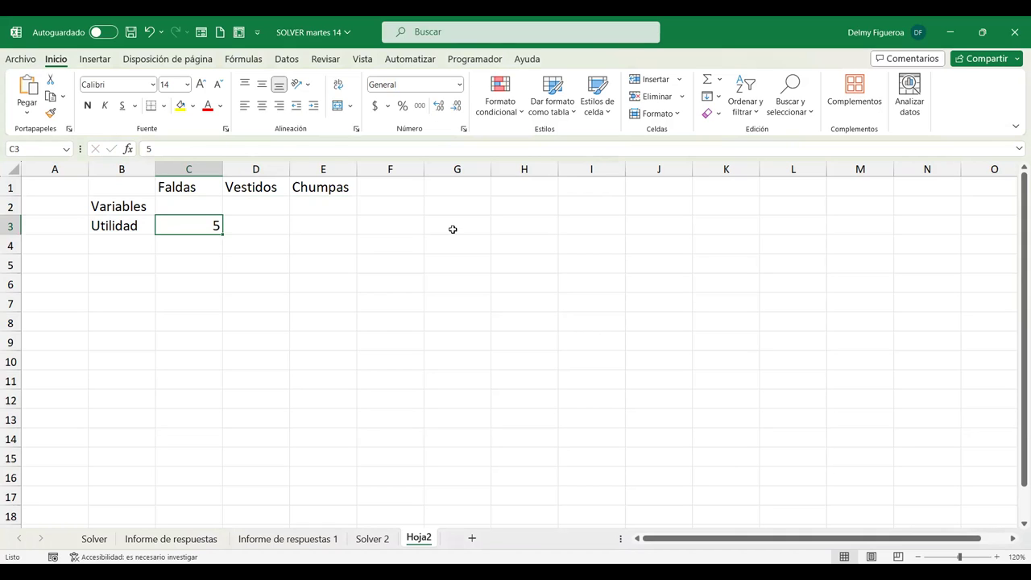
pyautogui.hotkey('shift', 'Right')
pyautogui.hotkey('shift', 'Right')
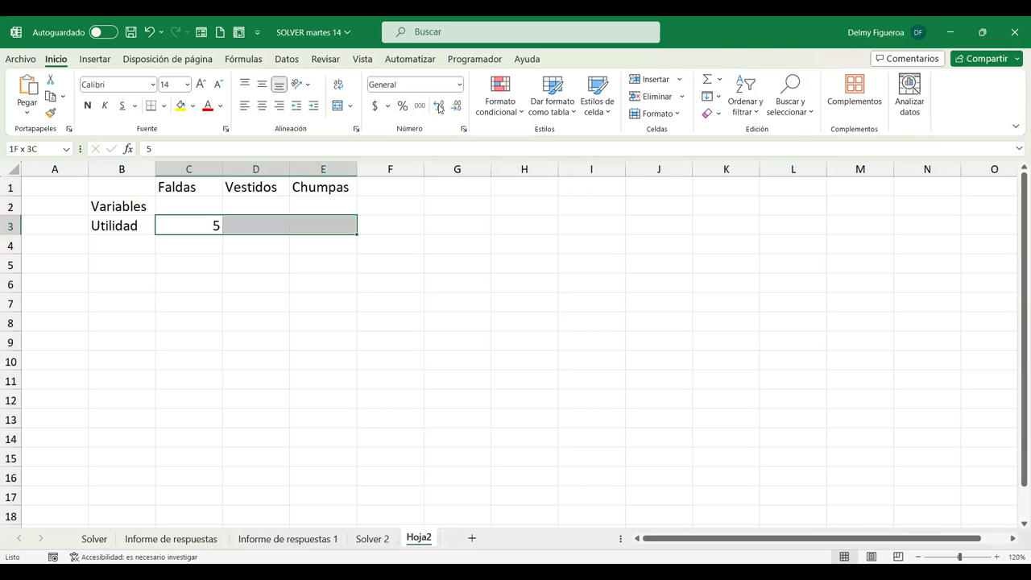
pyautogui.click(375, 106)
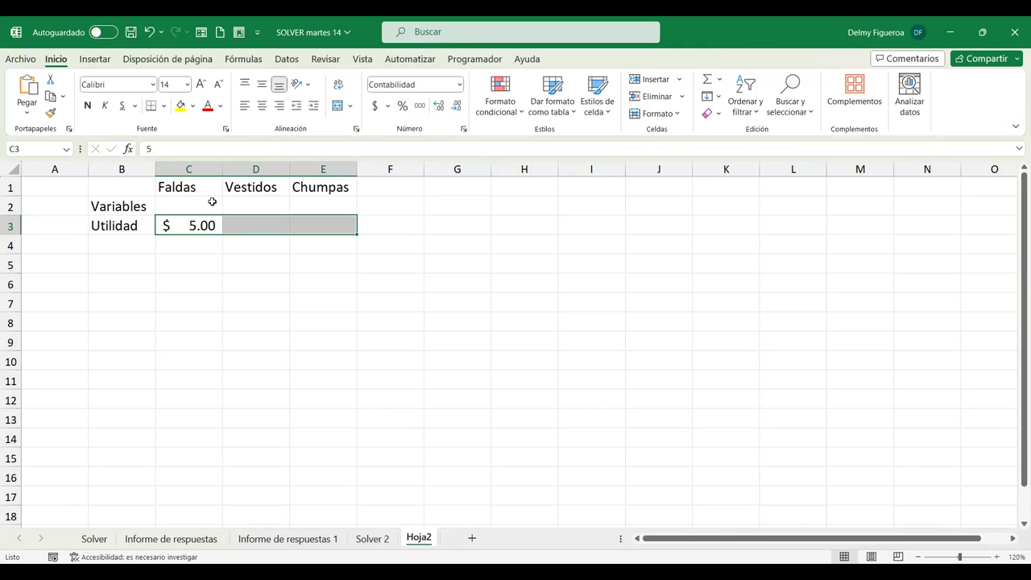
# Enter Utilidad values 17 for Vestidos in D3 and 30 for Chumpas in E3.
pyautogui.click(269, 223)
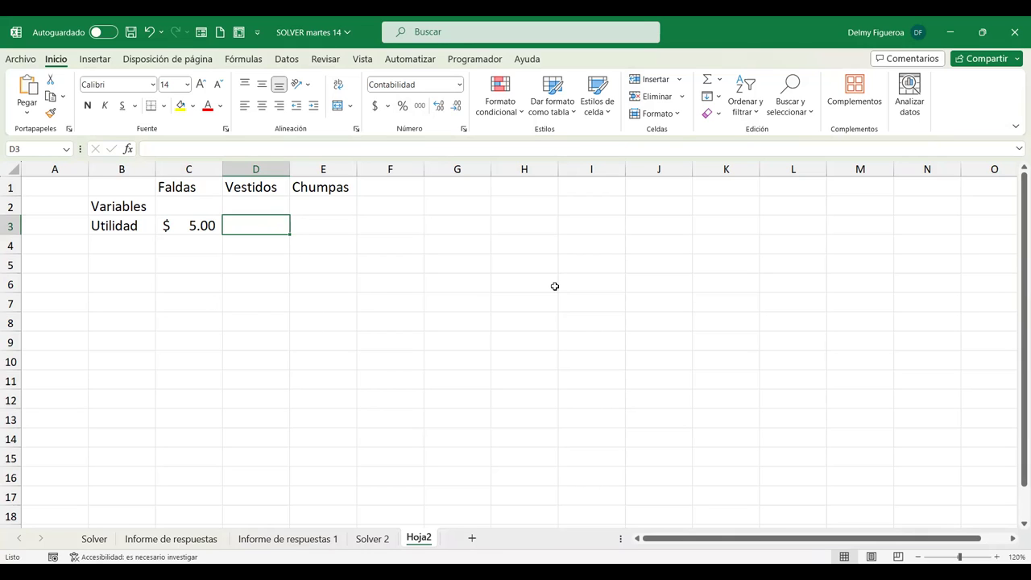
pyautogui.write('17')
pyautogui.press('Tab')
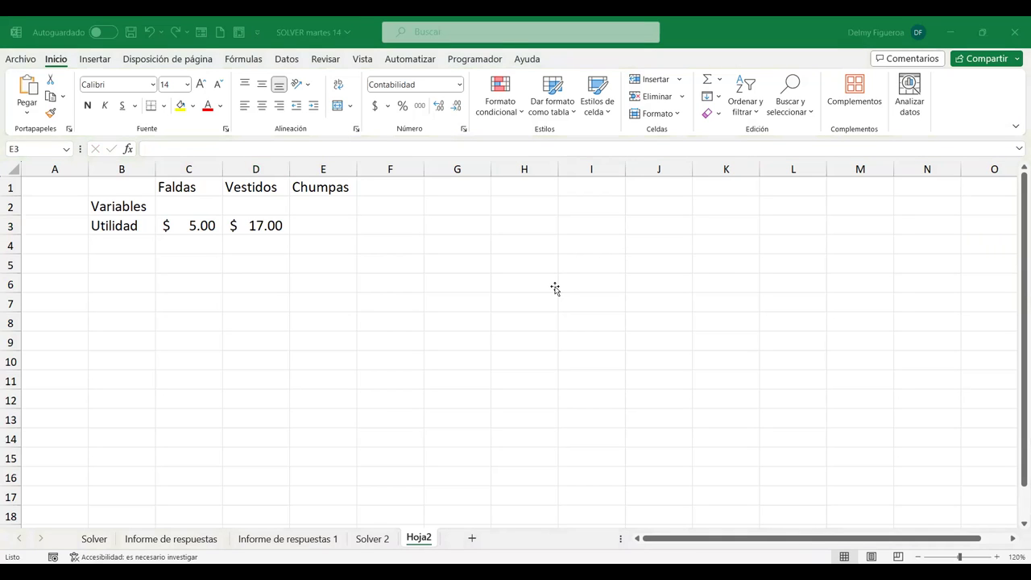
pyautogui.write('30')
pyautogui.press('Tab')
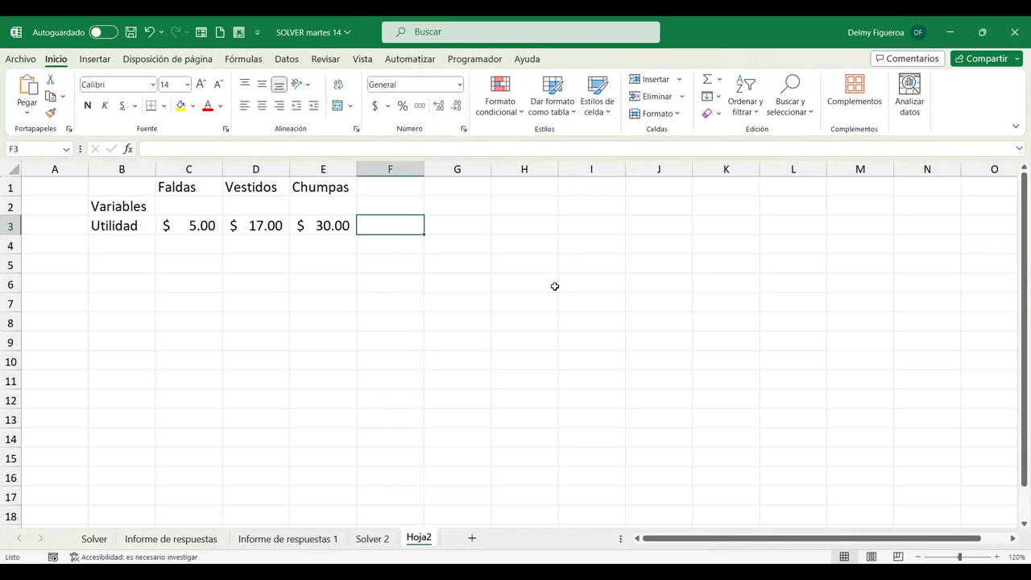
pyautogui.press('Left')
pyautogui.press('Left')
pyautogui.press('Left')
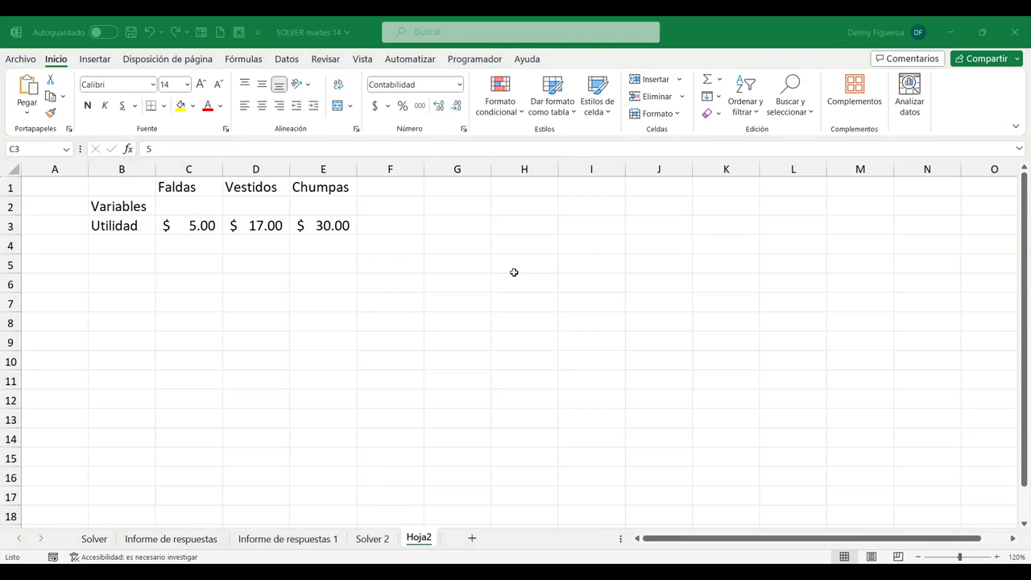
pyautogui.click(137, 245)
pyautogui.write('Ingresos')
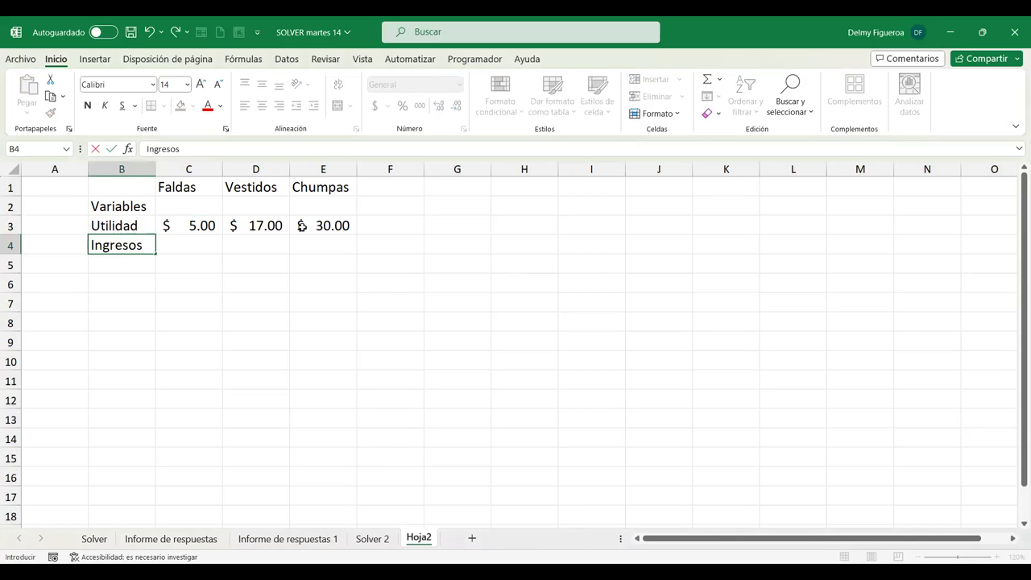
pyautogui.press('Tab')
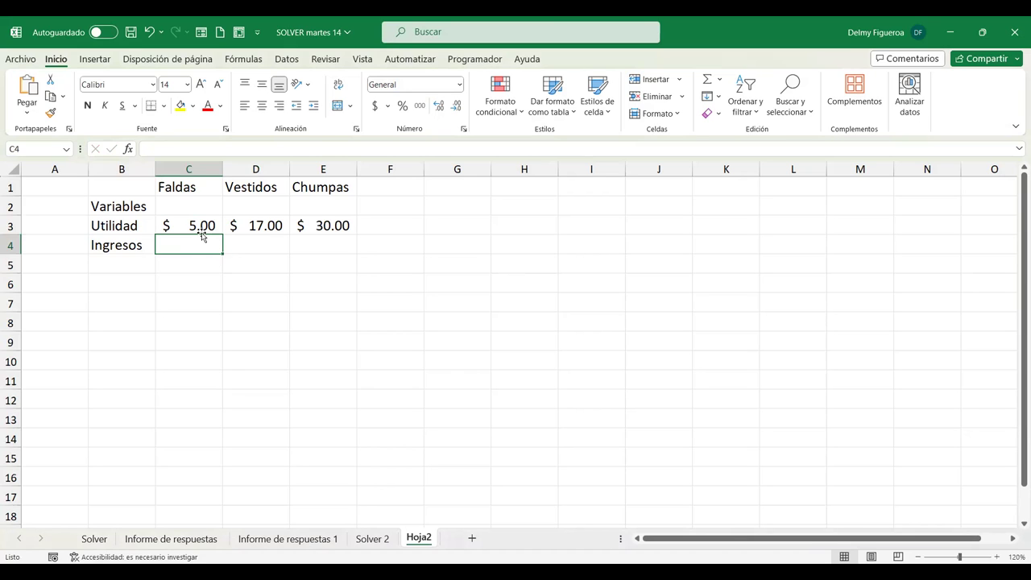
pyautogui.click(205, 224)
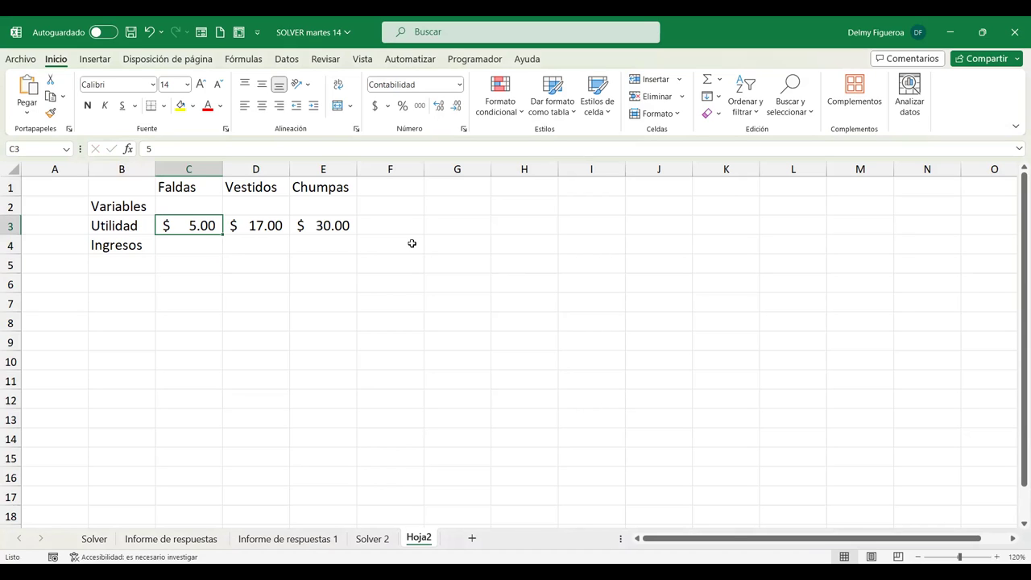
pyautogui.press('Right')
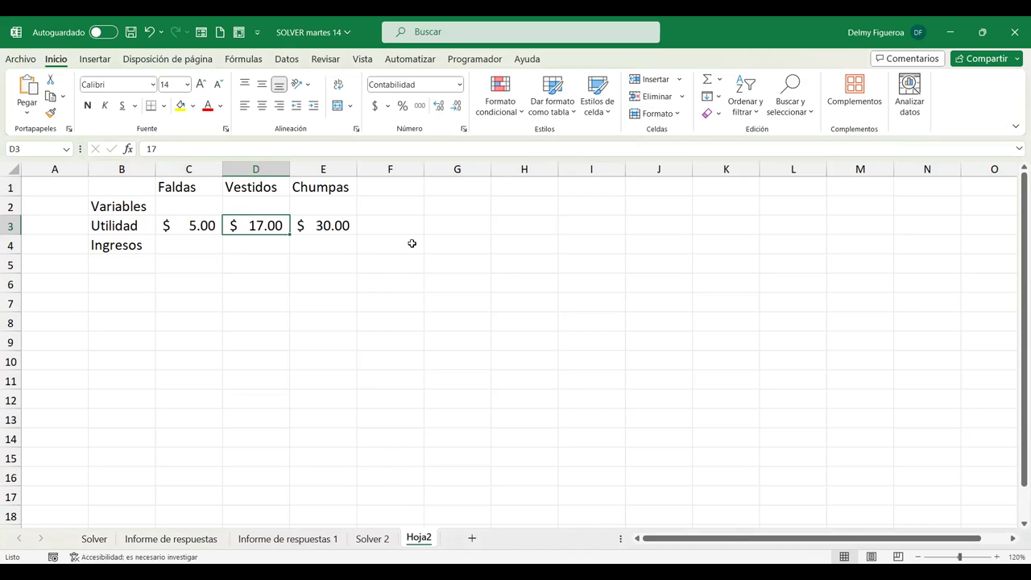
pyautogui.press('Right')
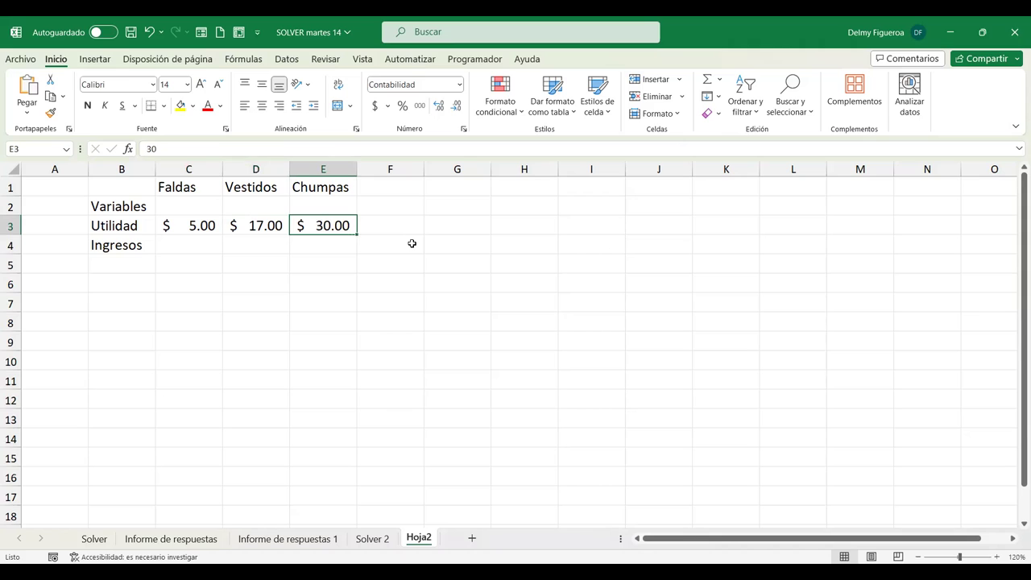
pyautogui.press('Left')
pyautogui.press('Left')
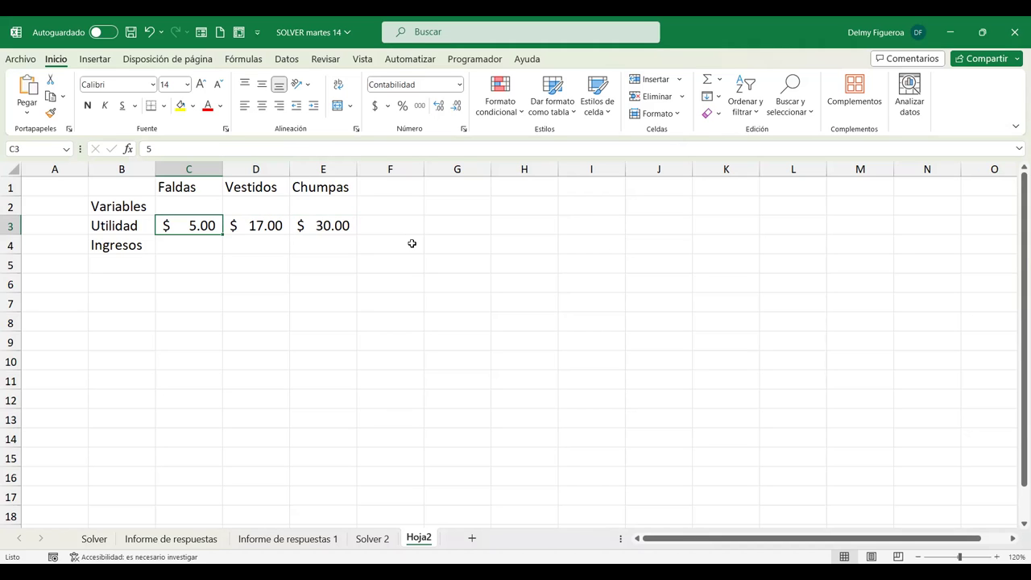
pyautogui.press('Down')
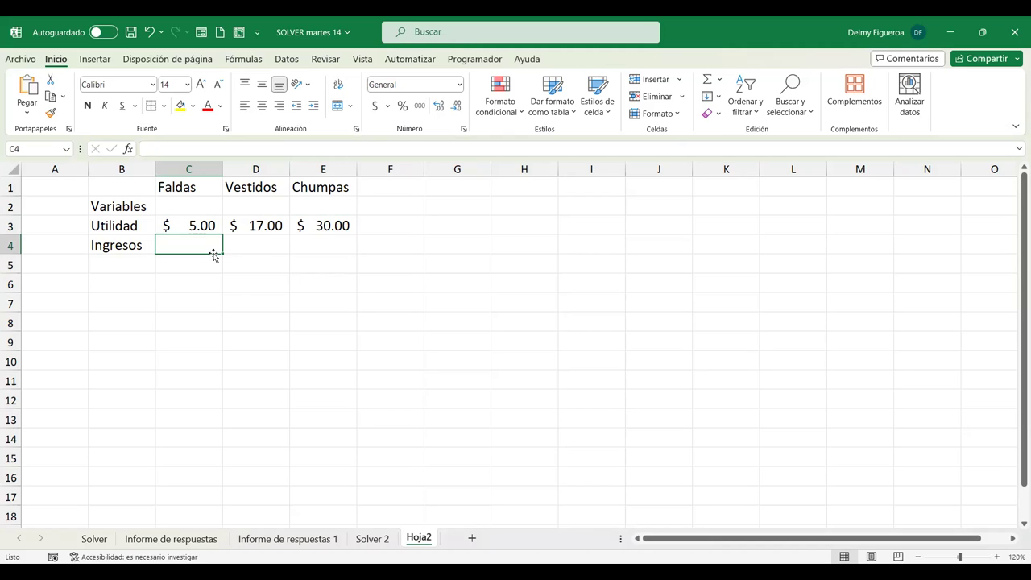
pyautogui.moveTo(206, 205); pyautogui.dragTo(318, 205)
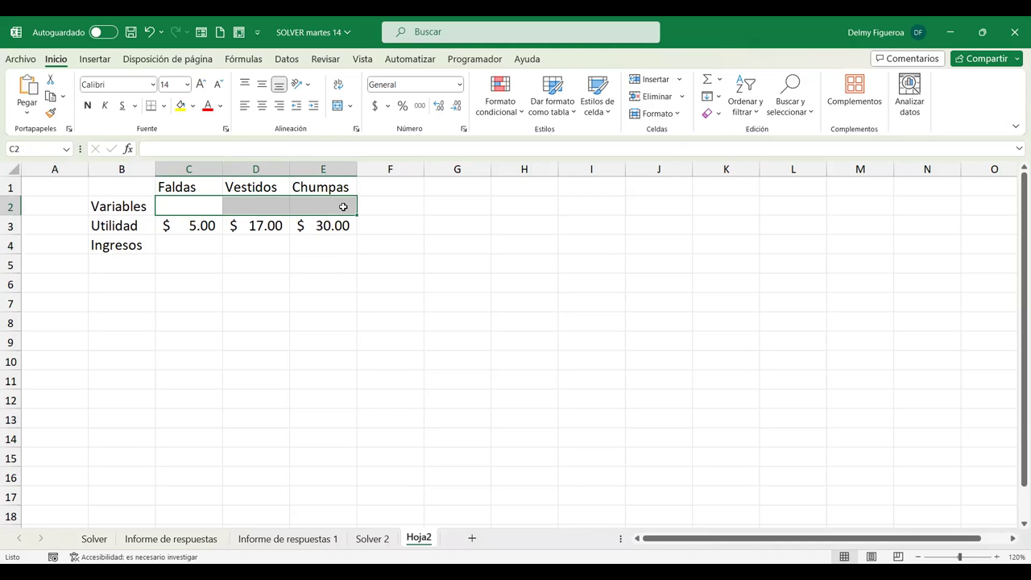
pyautogui.click(194, 244)
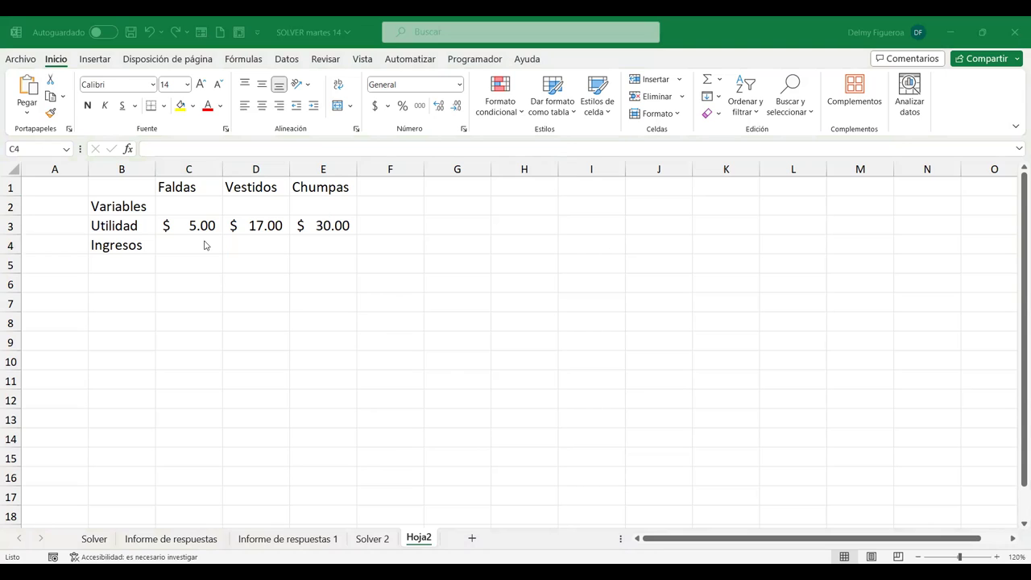
# Enter 2 as the Faldas variable in C2, then move to the Ingresos cell C4.
pyautogui.click(204, 243)
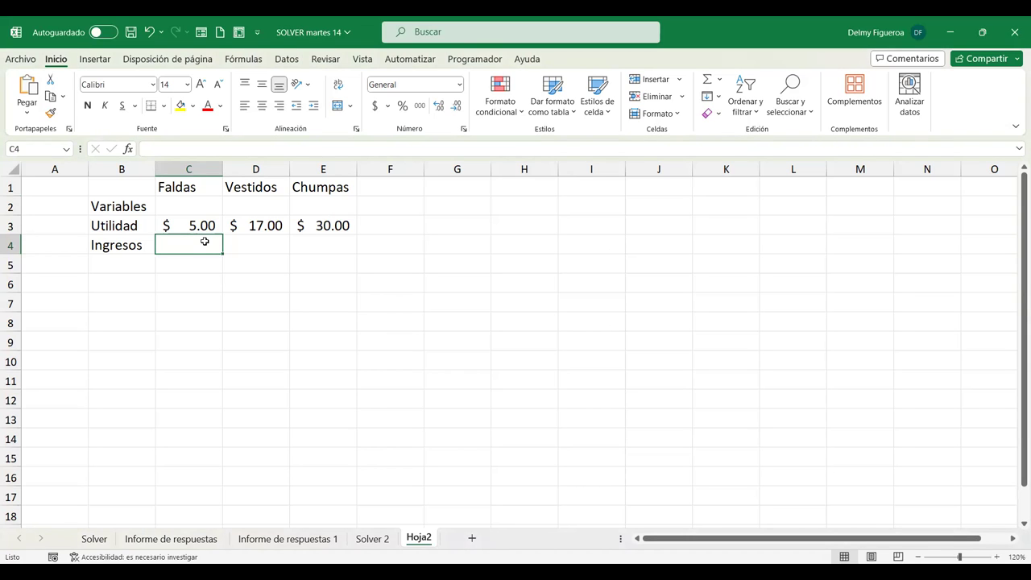
pyautogui.press('Down')
pyautogui.press('Down')
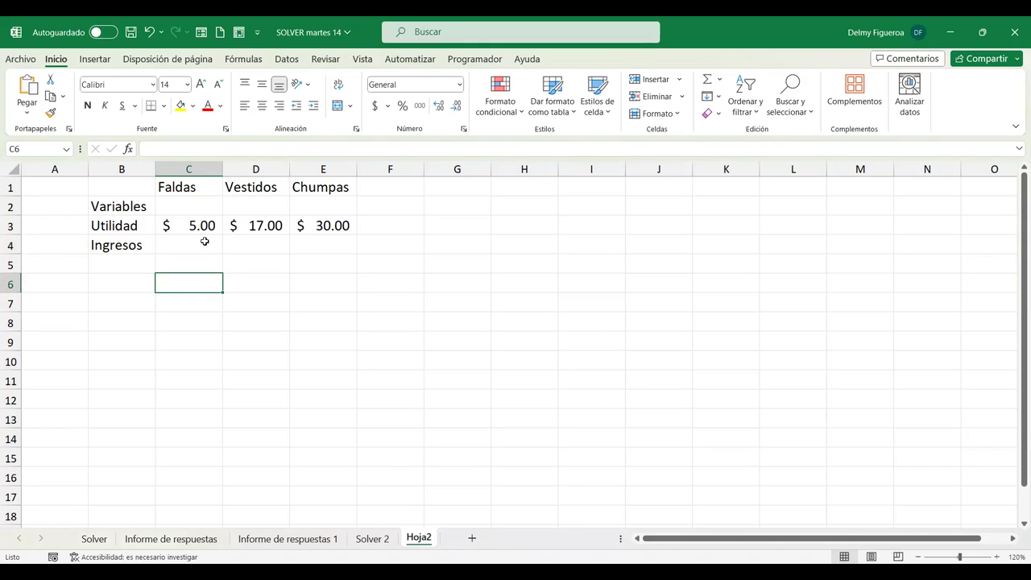
pyautogui.press('Up')
pyautogui.press('Up')
pyautogui.press('Up')
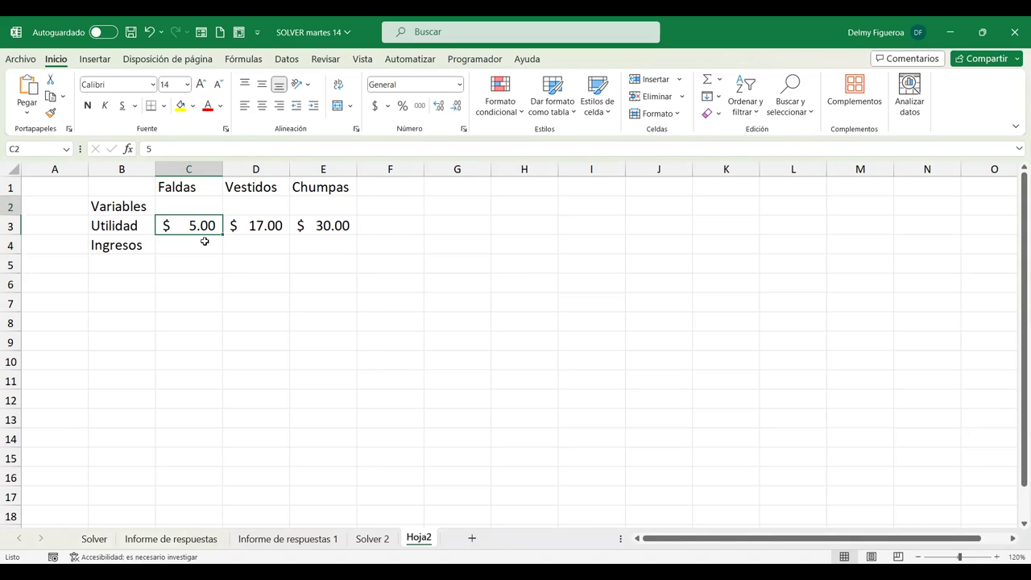
pyautogui.press('Up')
pyautogui.press('Up')
pyautogui.press('Down')
pyautogui.write('1')
pyautogui.press('Tab')
pyautogui.press('Left')
pyautogui.write('2')
pyautogui.press('Tab')
pyautogui.press('Left')
pyautogui.press('Down')
pyautogui.press('Down')
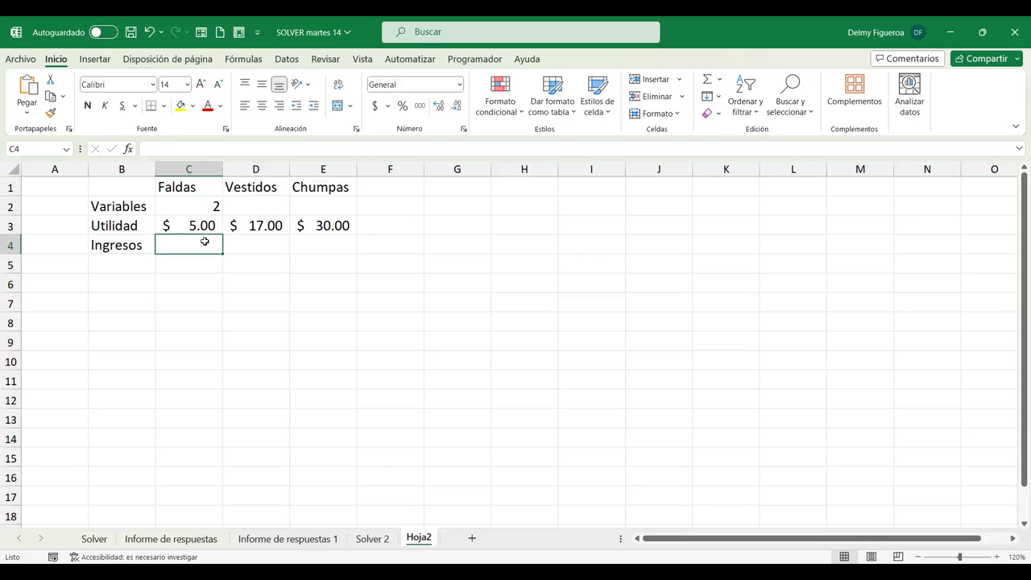
pyautogui.write('=')
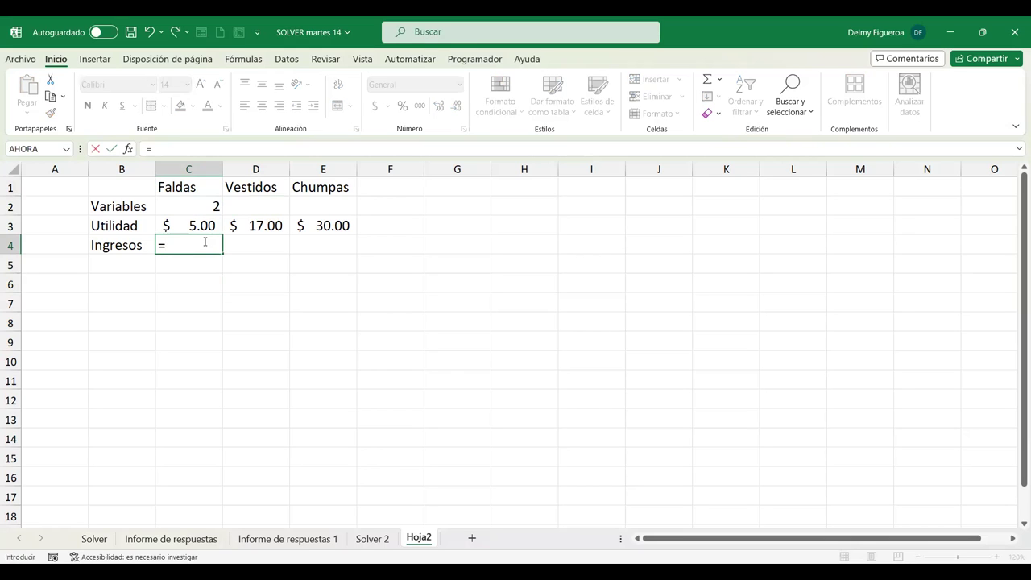
pyautogui.click(201, 202)
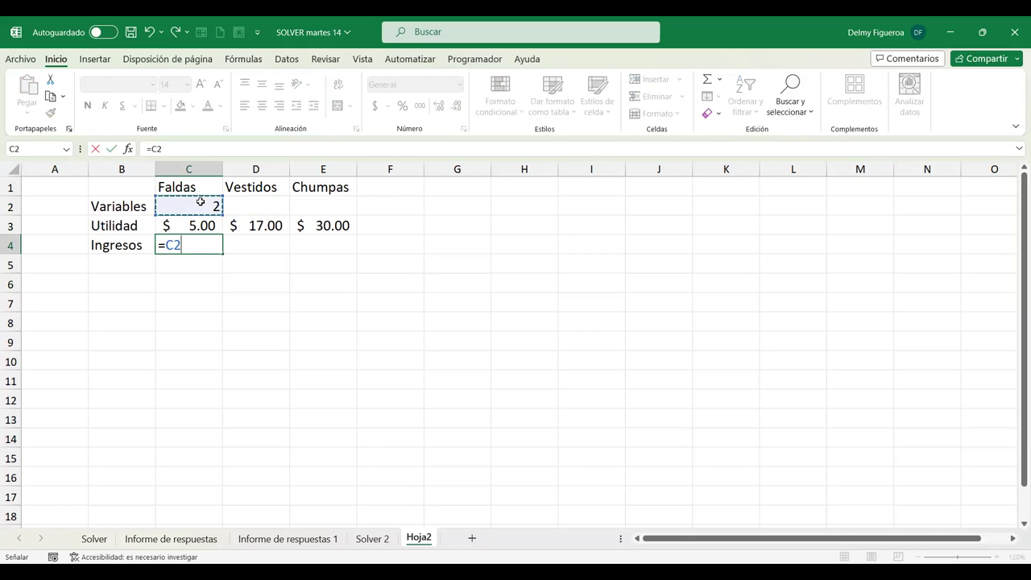
pyautogui.write('*')
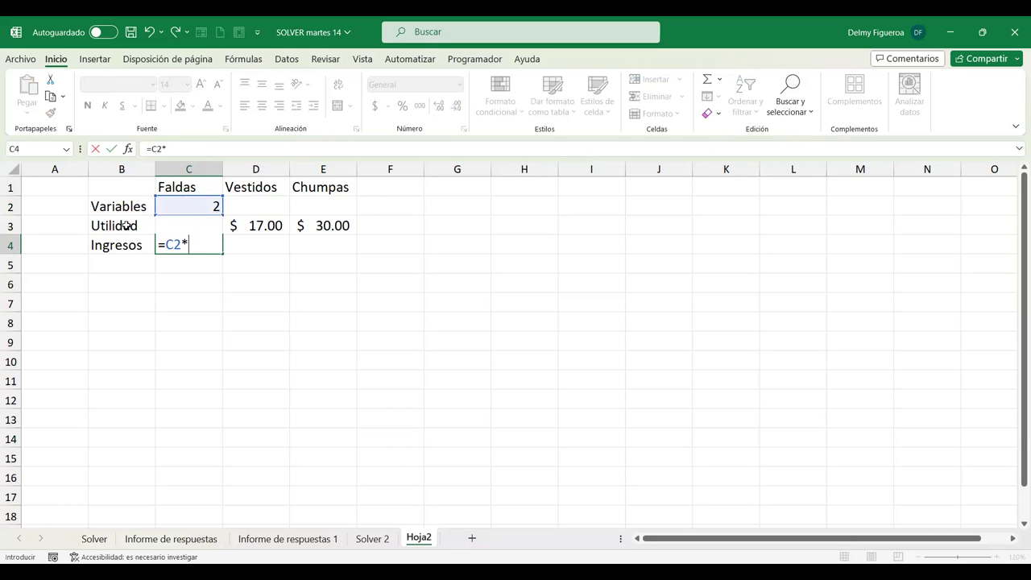
pyautogui.click(126, 226)
pyautogui.press('Right')
pyautogui.press('Return')
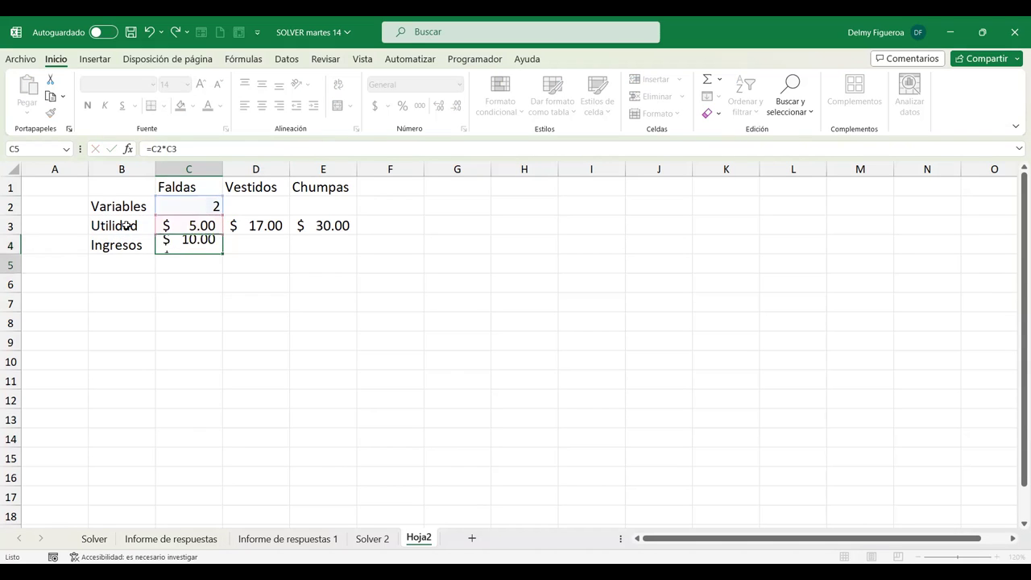
pyautogui.press('Up')
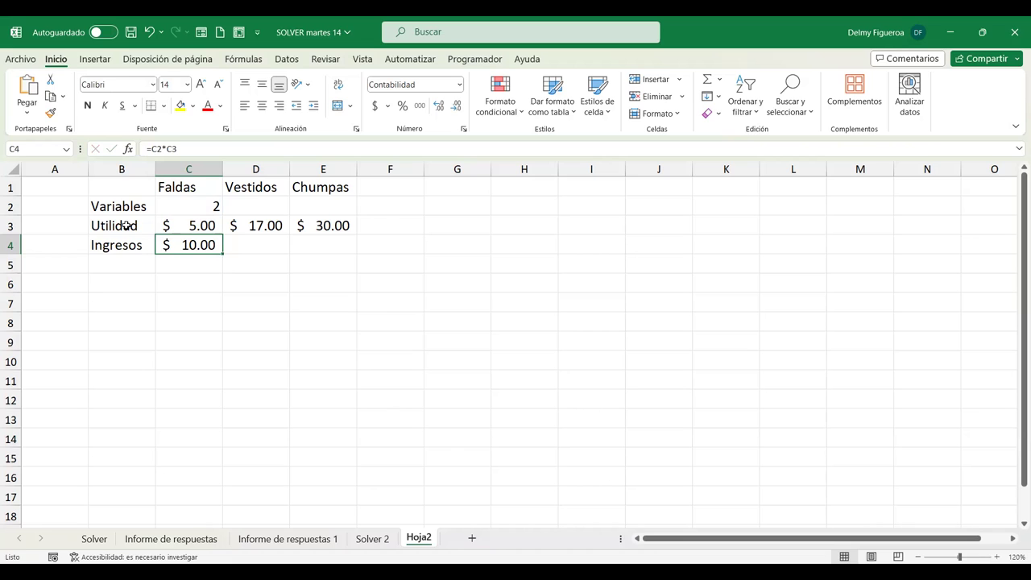
pyautogui.write('+')
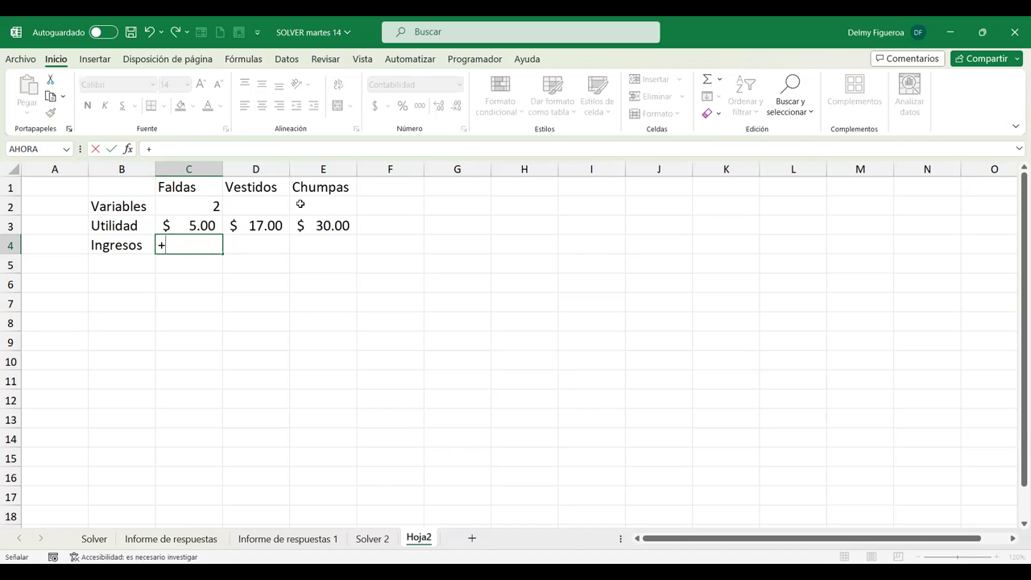
pyautogui.moveTo(189, 207); pyautogui.dragTo(299, 204)
pyautogui.write('*')
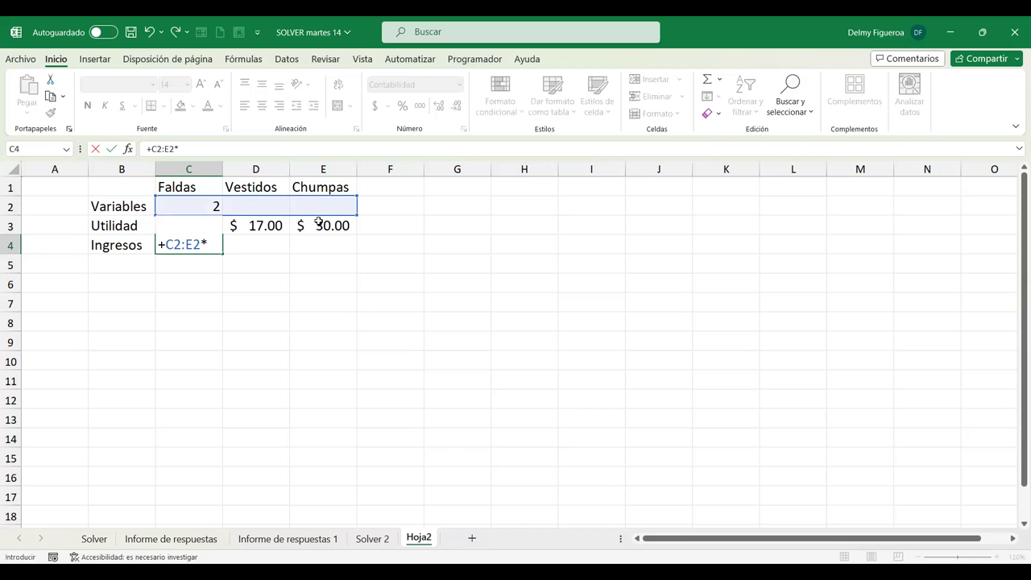
pyautogui.click(319, 222)
pyautogui.hotkey('shift', 'Left')
pyautogui.hotkey('shift', 'Left')
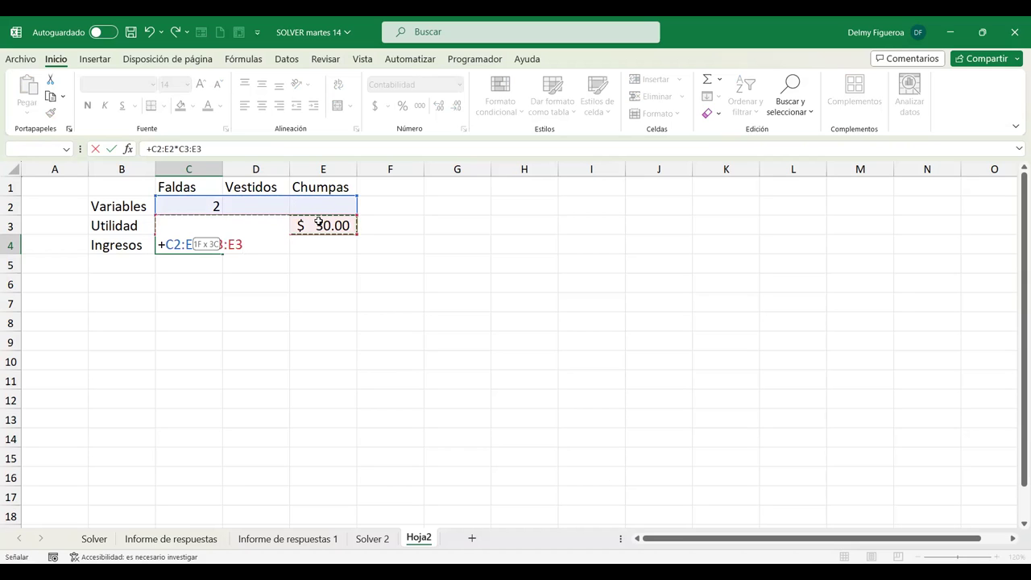
pyautogui.press('Return')
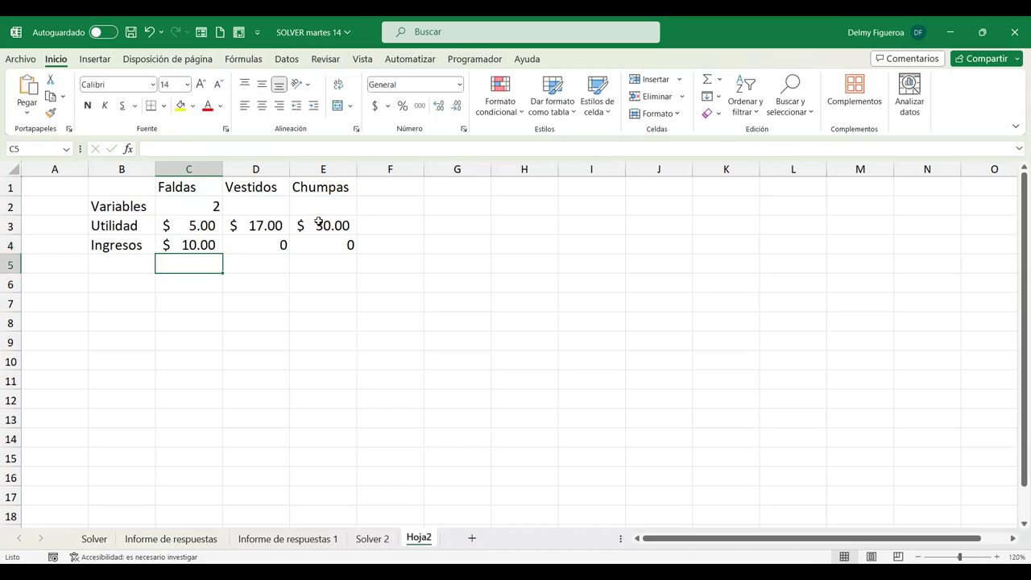
pyautogui.press('Up')
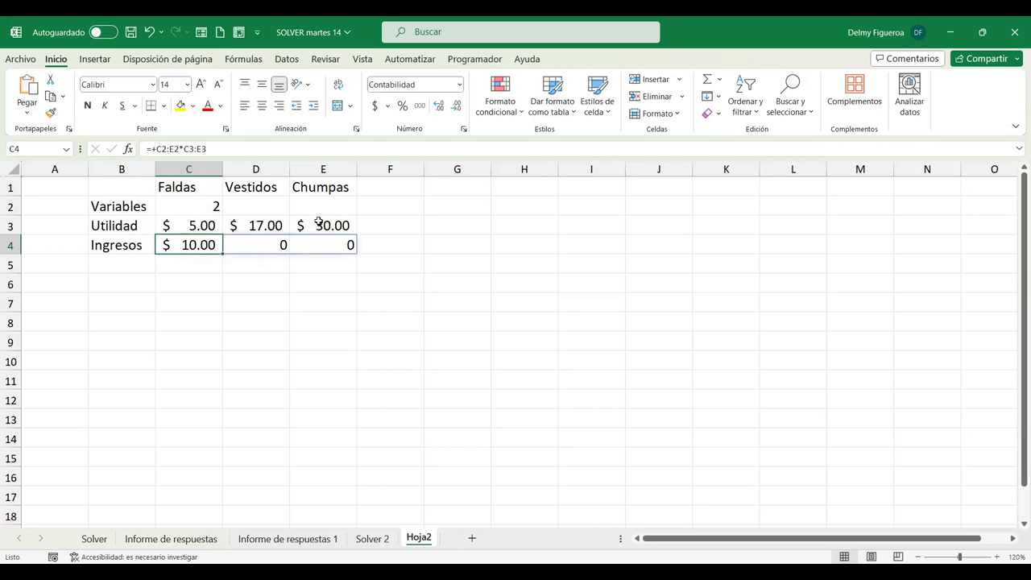
pyautogui.press('F2')
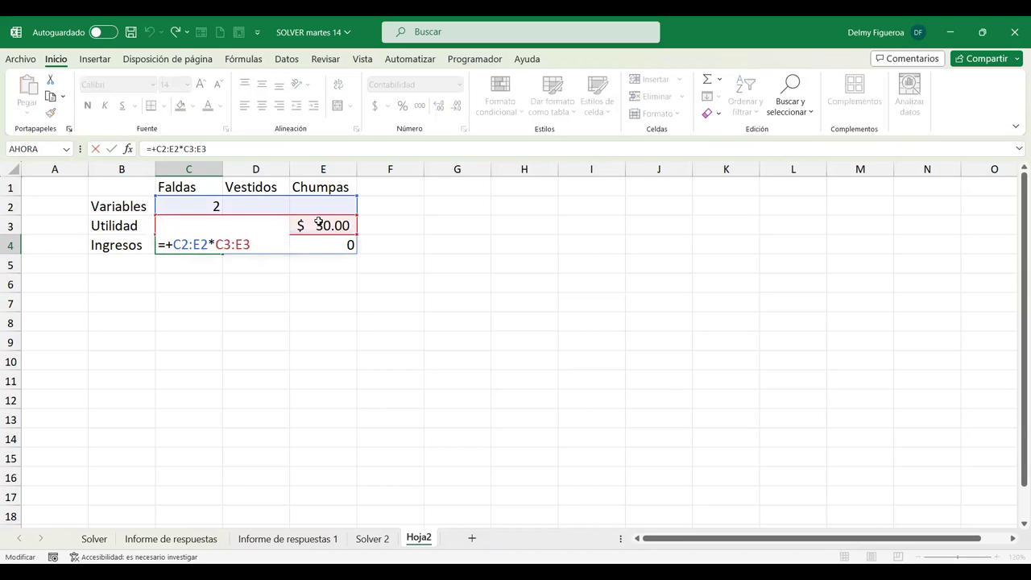
pyautogui.hotkey('ctrl', 'shift', 'Return')
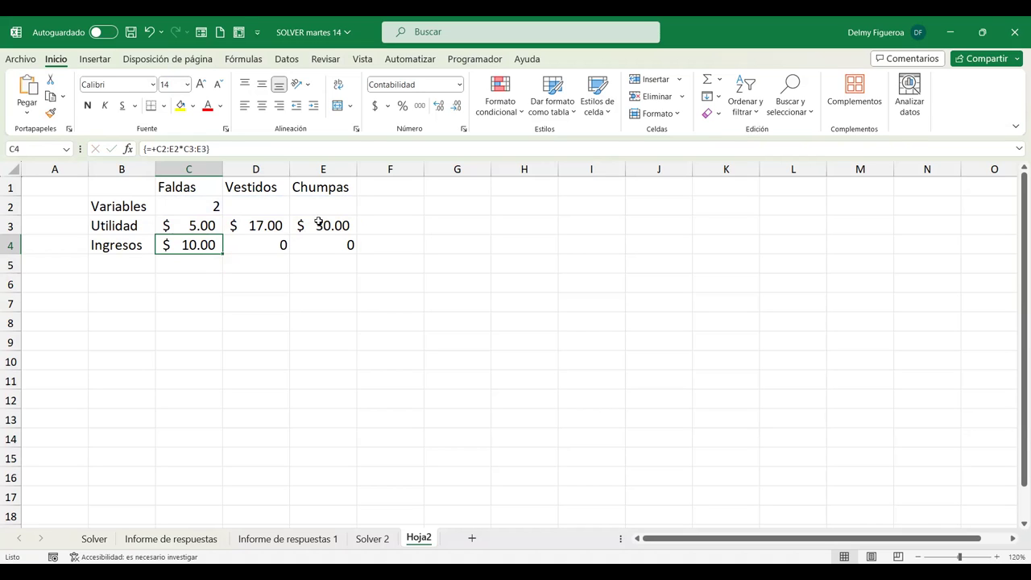
pyautogui.hotkey('ctrl', 'z')
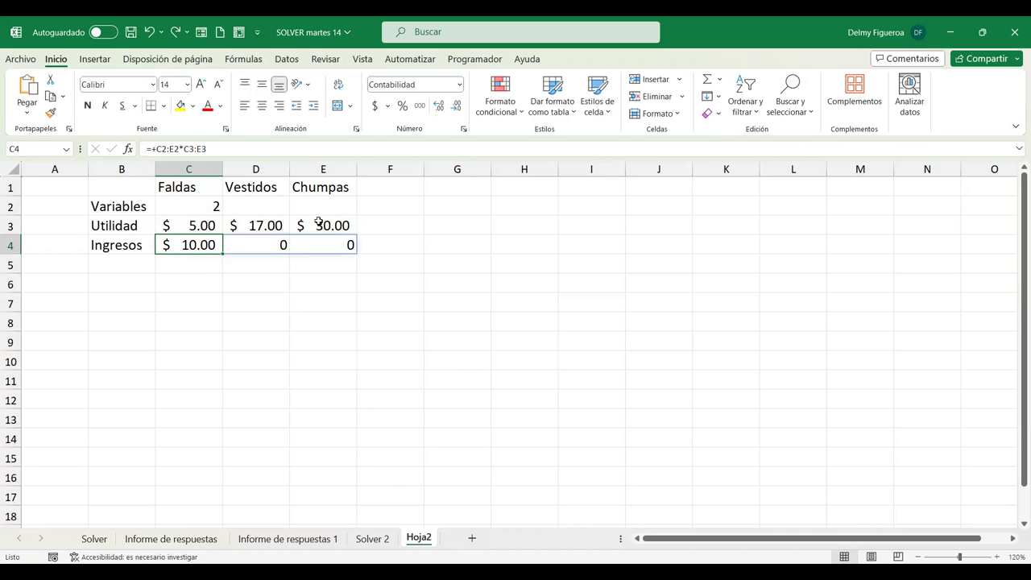
pyautogui.press('Left')
pyautogui.press('Right')
pyautogui.hotkey('shift', 'Right')
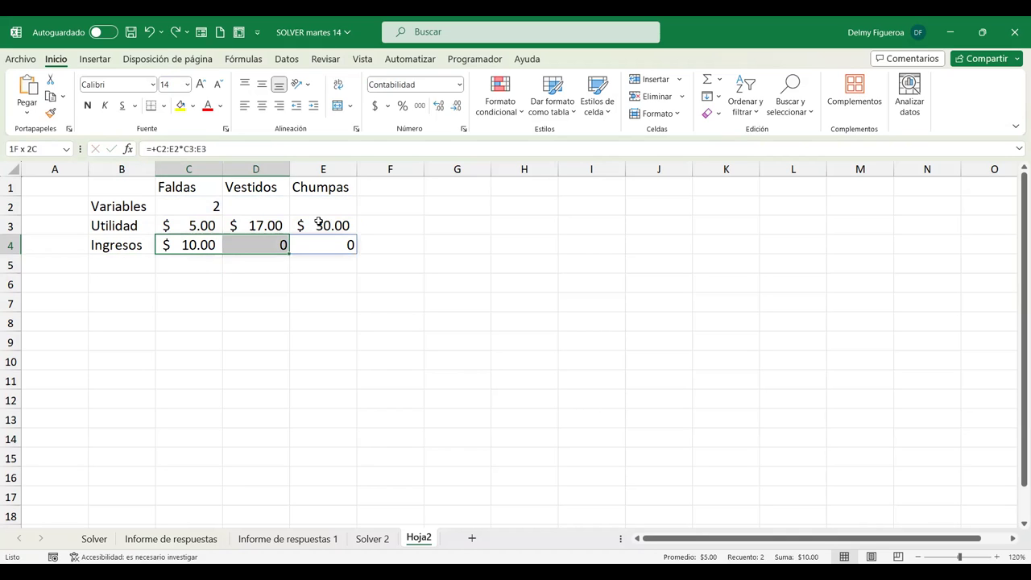
pyautogui.hotkey('shift', 'Right')
pyautogui.press('Delete')
pyautogui.press('Left')
pyautogui.press('Right')
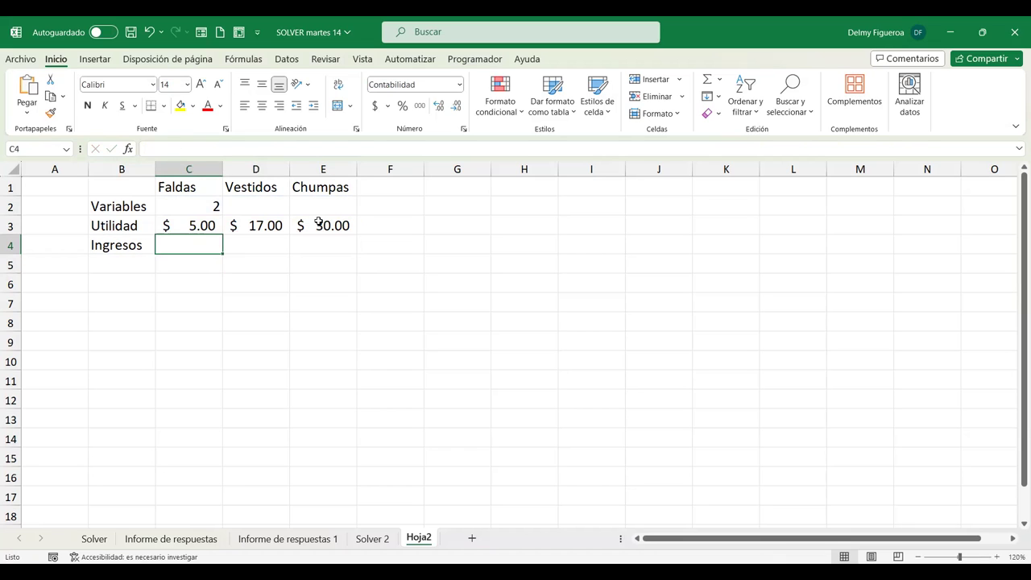
# Enter the Ingresos formula =+C2*C3+D2*D3+E2*E3 in C4.
pyautogui.write('+')
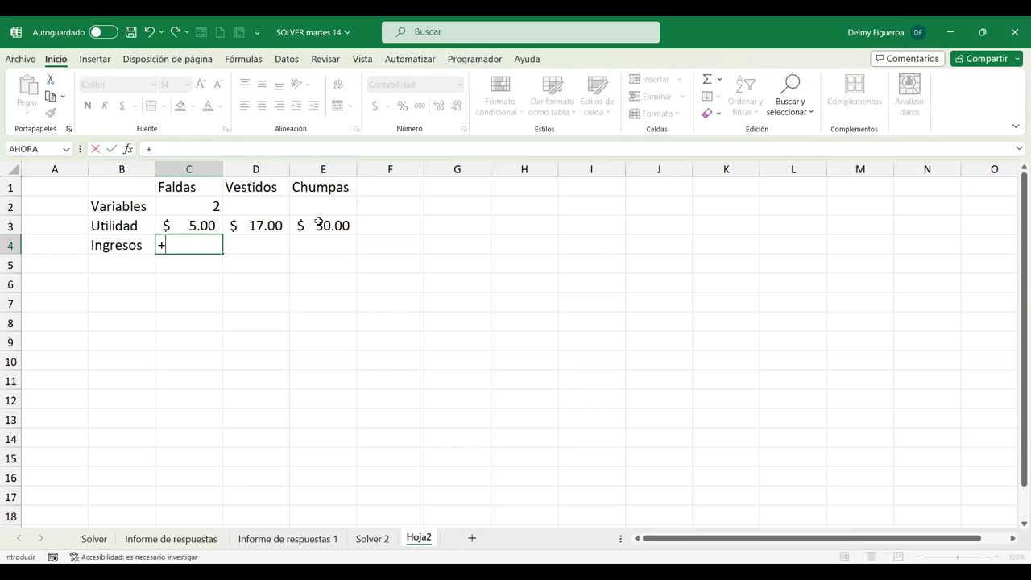
pyautogui.write('c')
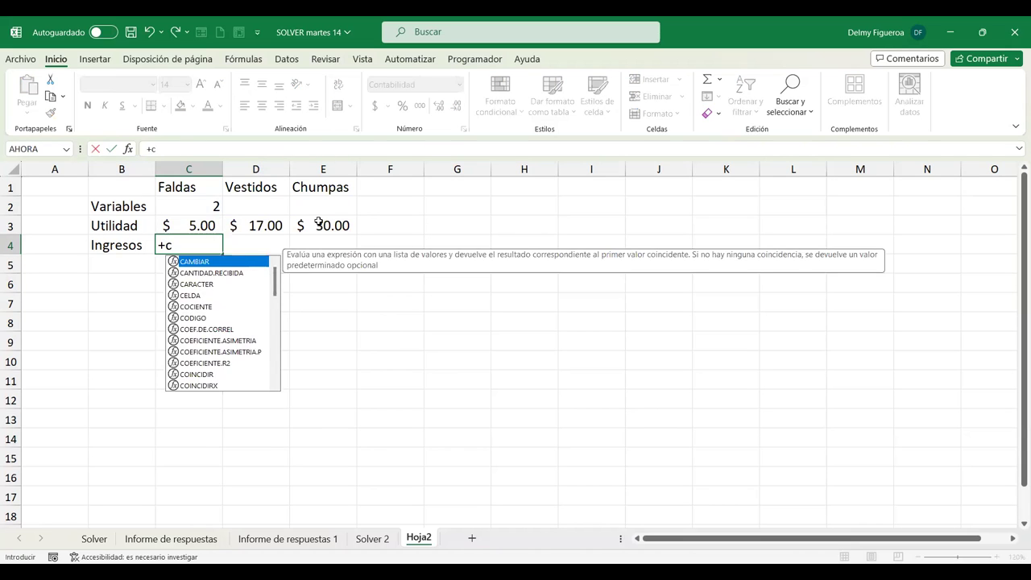
pyautogui.write('2*c3')
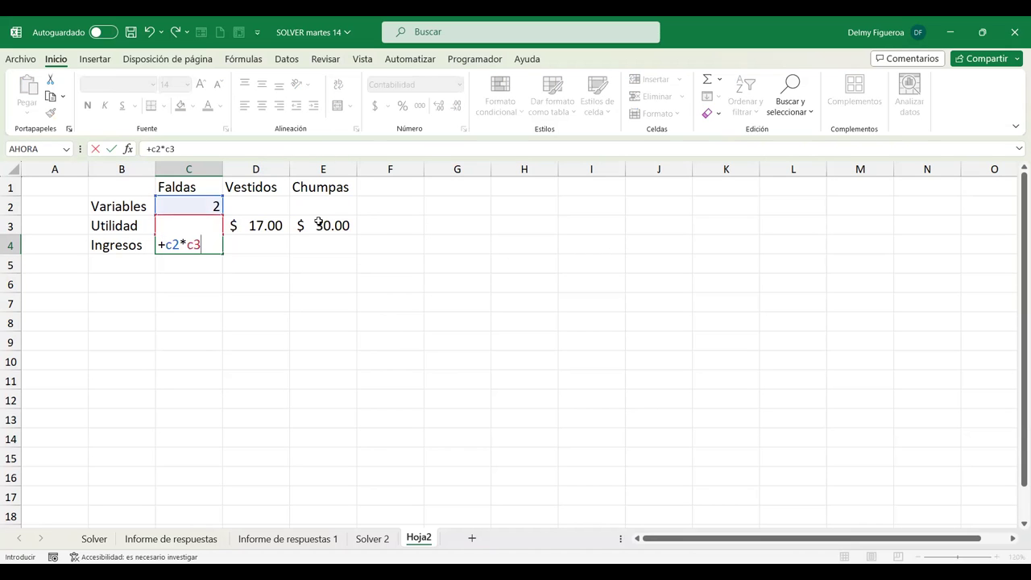
pyautogui.write('+')
pyautogui.write('d2*')
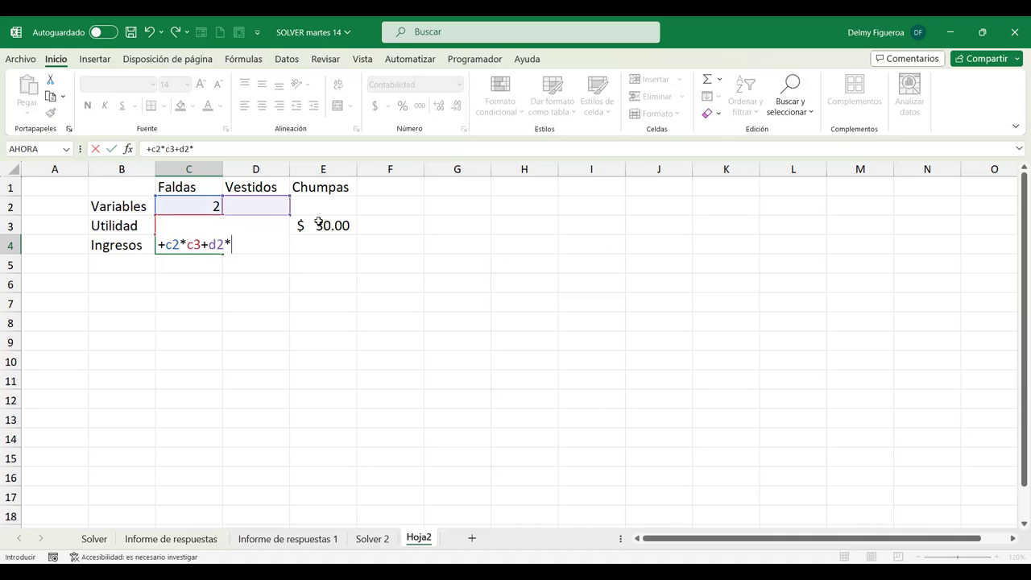
pyautogui.write('d3+')
pyautogui.write('e2*e3')
pyautogui.press('Return')
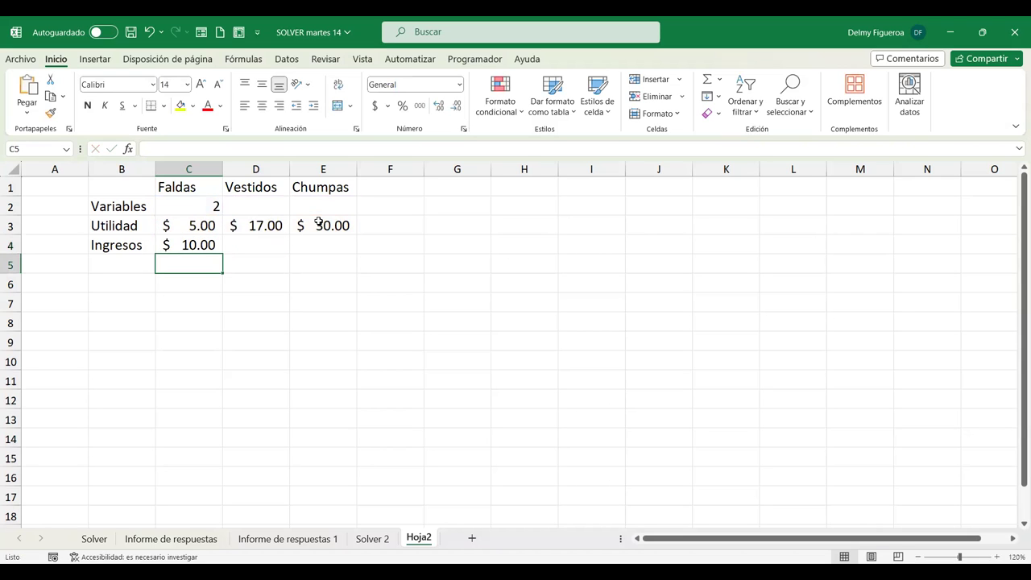
# Put test value 1 in D2 and E2, then review the C4 formula showing $57.00.
pyautogui.press('Up')
pyautogui.press('Up')
pyautogui.press('Right')
pyautogui.press('Up')
pyautogui.write('1')
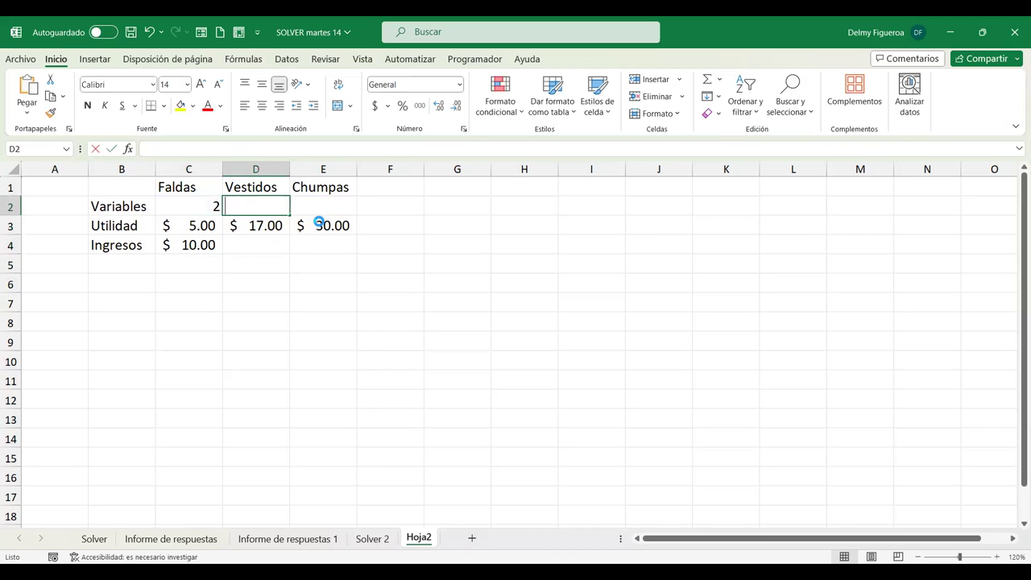
pyautogui.press('Tab')
pyautogui.write('1')
pyautogui.press('Left')
pyautogui.press('Left')
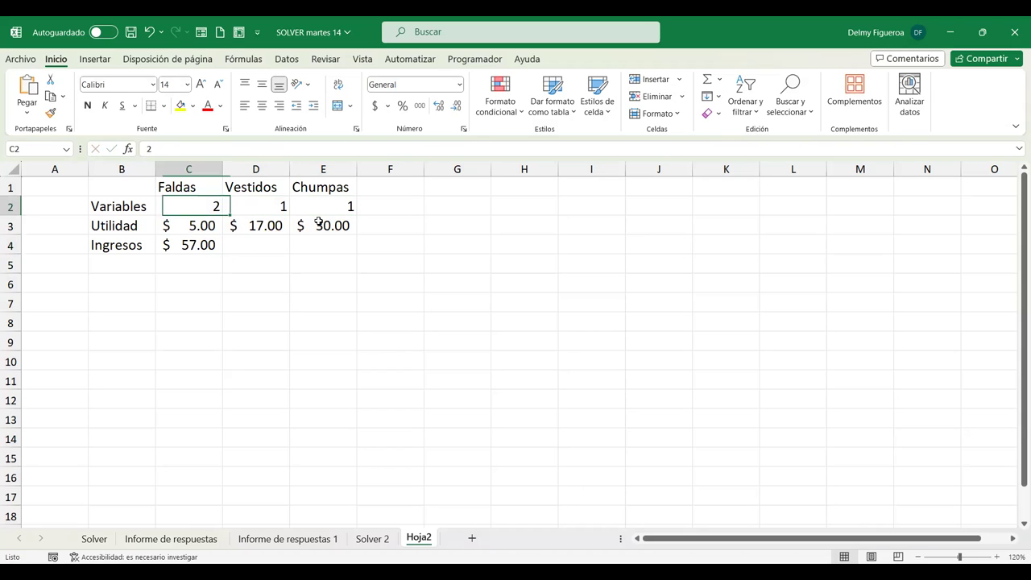
pyautogui.press('Left')
pyautogui.press('Down')
pyautogui.press('Down')
pyautogui.press('Right')
pyautogui.press('Up')
pyautogui.press('Up')
pyautogui.press('Down')
pyautogui.press('Down')
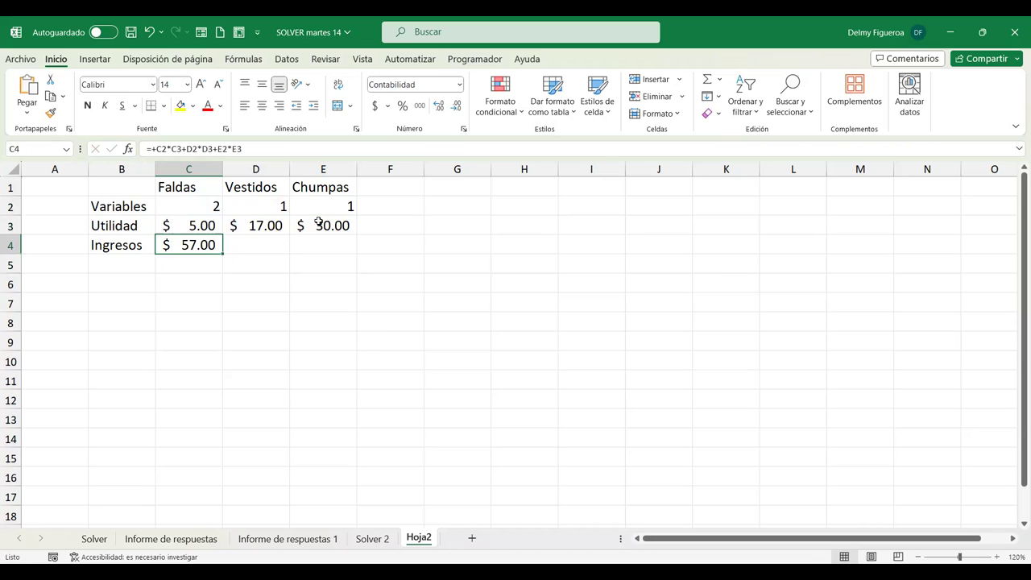
pyautogui.press('F2')
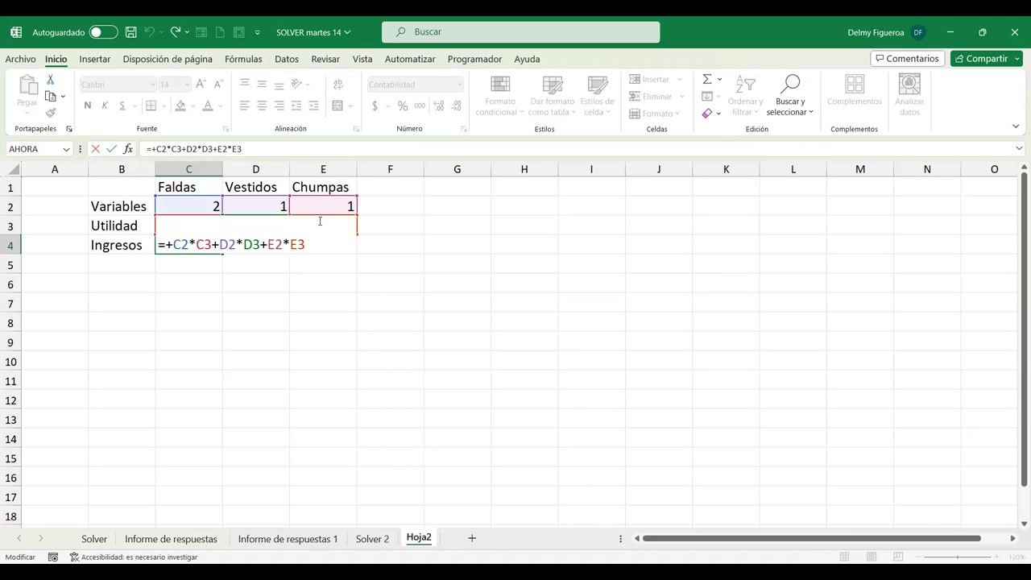
# Clear the test values from the variable cells C2:E2.
pyautogui.press('Return')
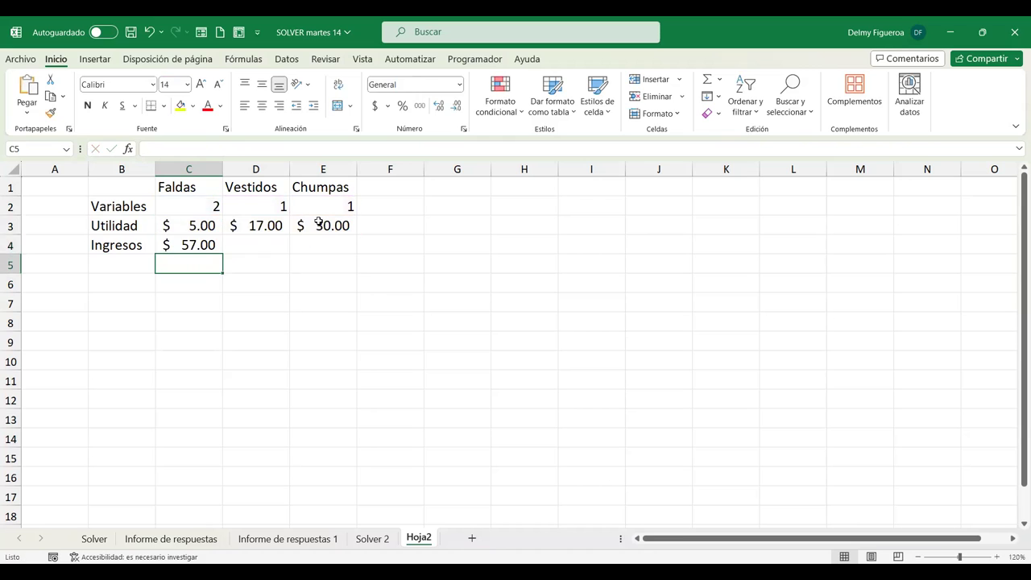
pyautogui.press('Up')
pyautogui.press('Up')
pyautogui.press('Up')
pyautogui.hotkey('shift', 'Right')
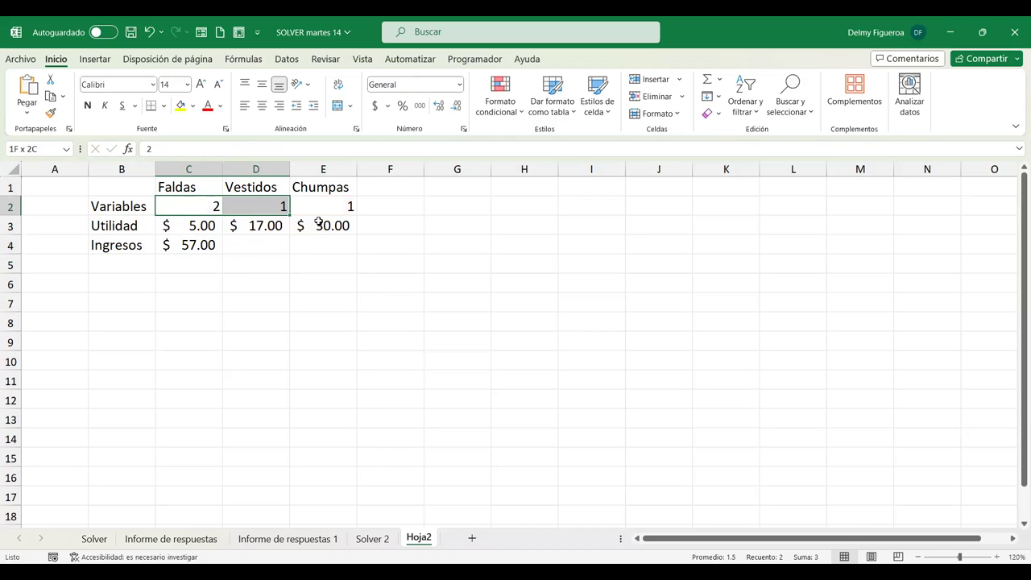
pyautogui.hotkey('shift', 'Right')
pyautogui.press('Delete')
# Start a =+SUMAPRODUCTO formula in C4 with C2:E2 as the first array.
pyautogui.press('Left')
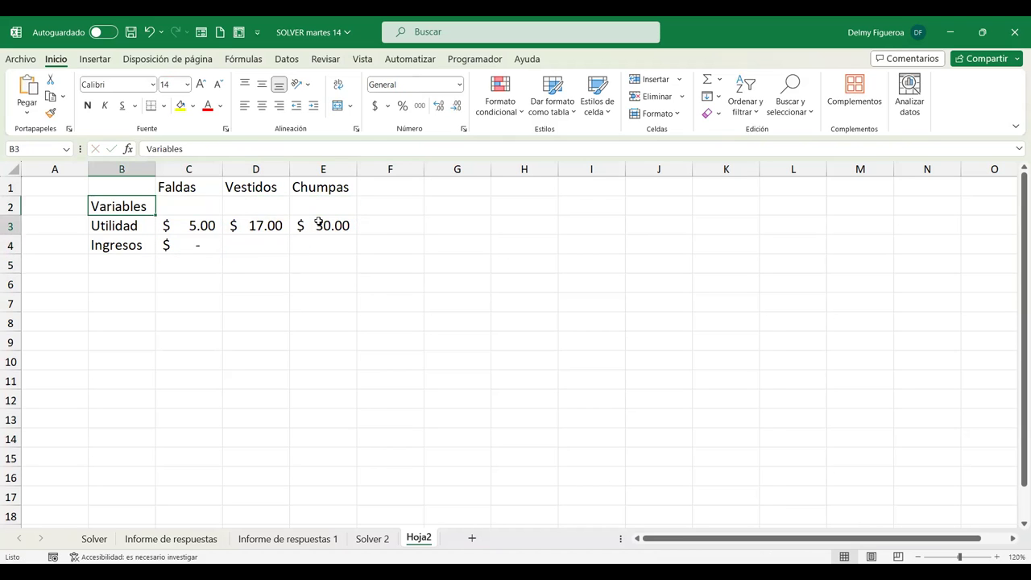
pyautogui.press('Down')
pyautogui.press('Down')
pyautogui.press('Right')
pyautogui.write('+')
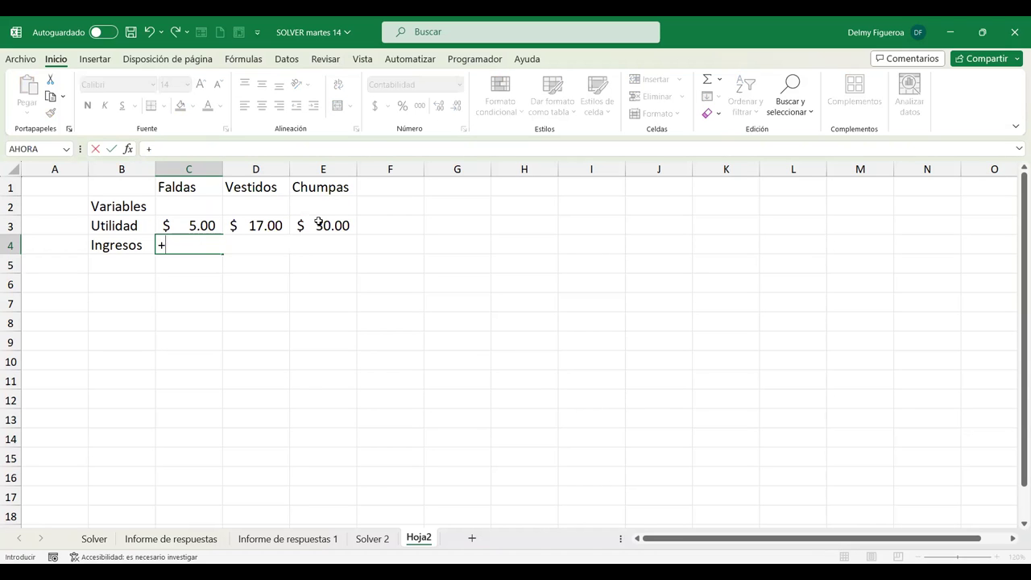
pyautogui.write('suma')
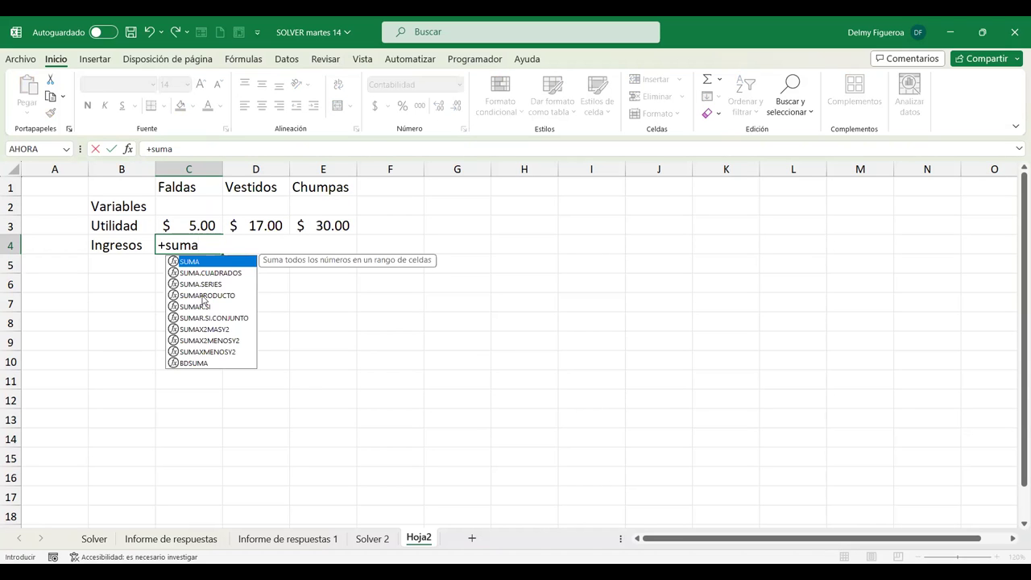
pyautogui.click(202, 296)
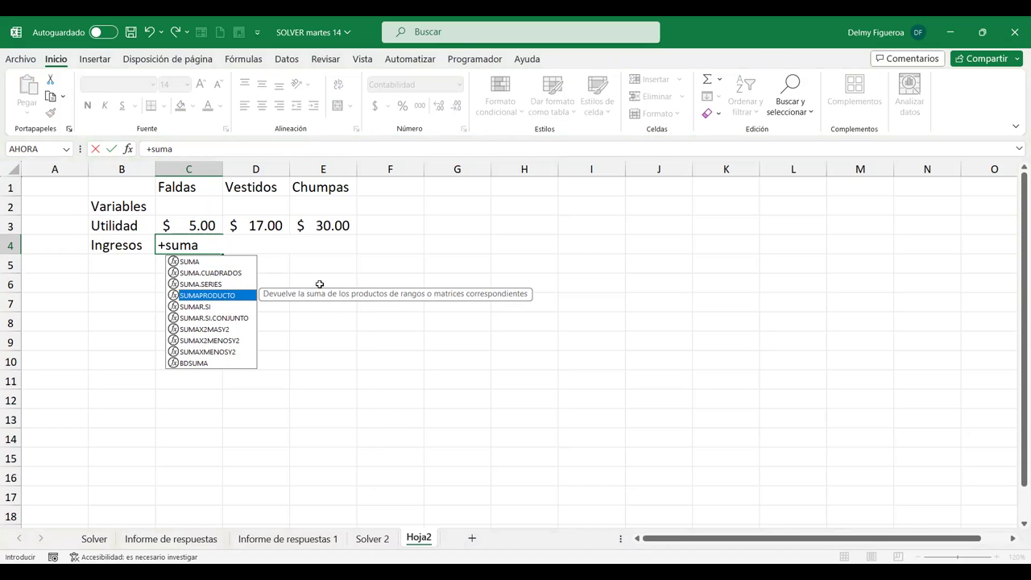
pyautogui.doubleClick(227, 295)
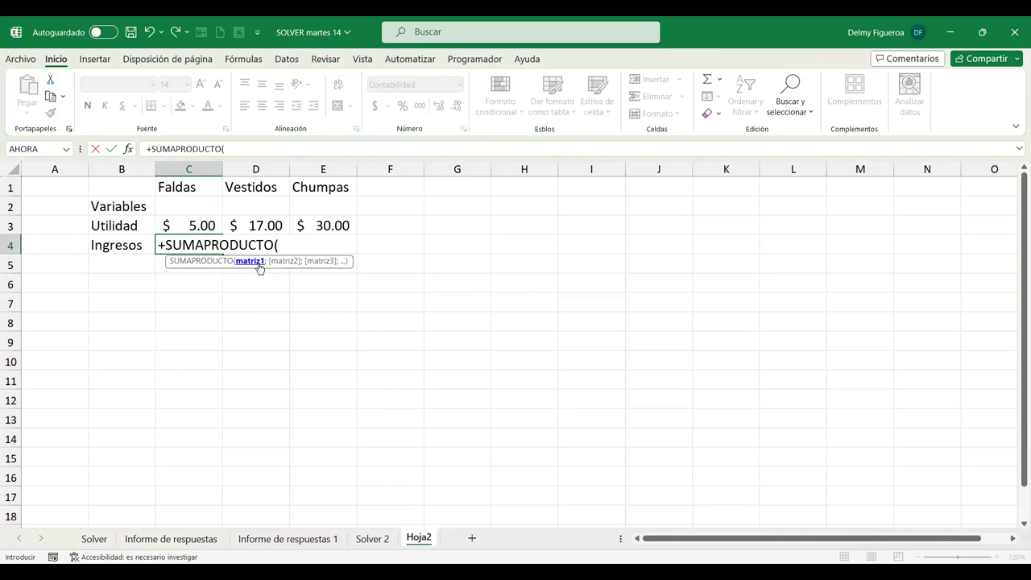
pyautogui.moveTo(200, 206); pyautogui.dragTo(317, 207)
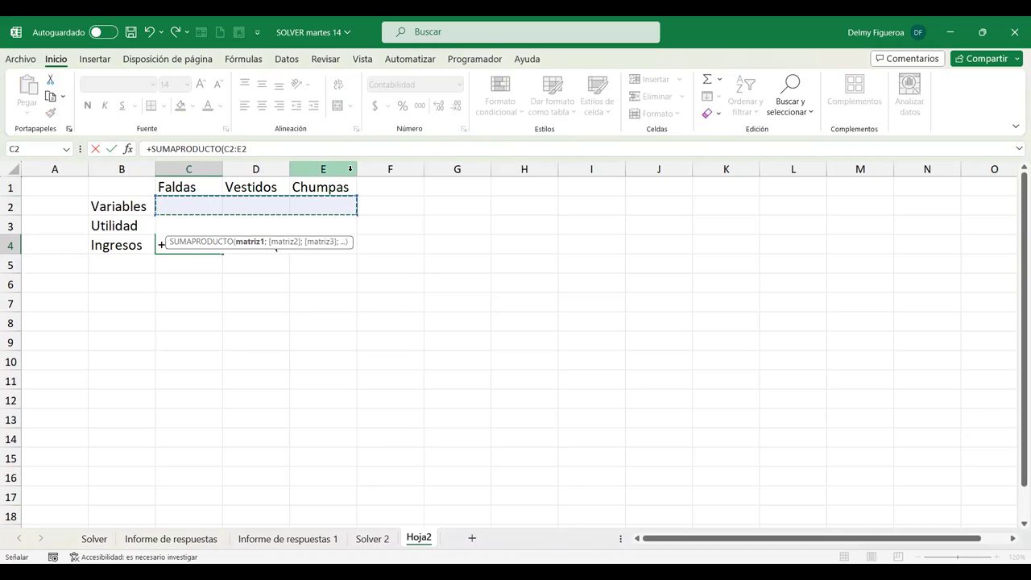
pyautogui.write(';')
# Complete the SUMAPRODUCTO with C3:E3 as the second array and enter it in C4.
pyautogui.click(133, 224)
pyautogui.click(190, 226)
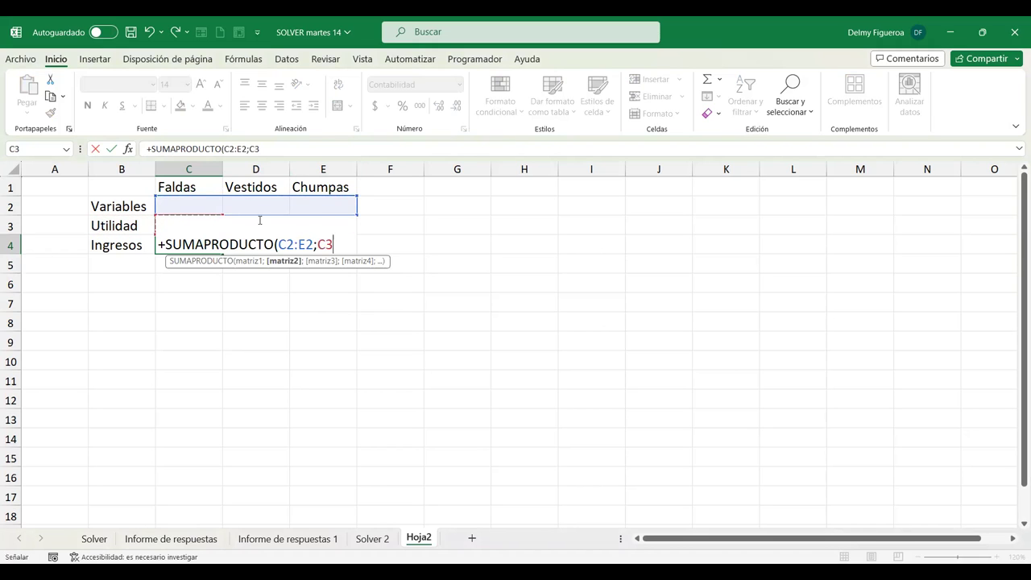
pyautogui.hotkey('shift', 'Right')
pyautogui.hotkey('shift', 'Right')
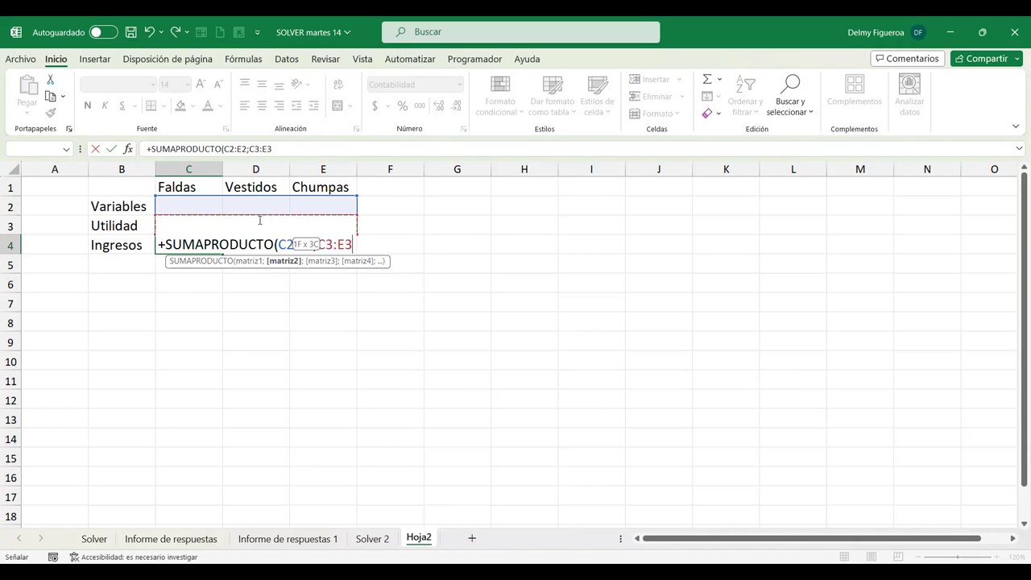
pyautogui.click(301, 145)
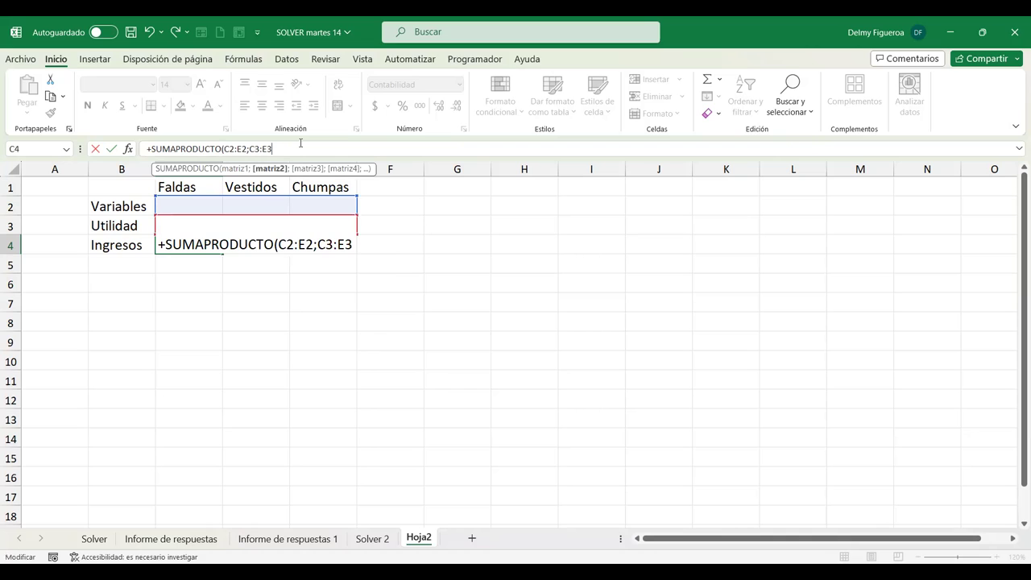
pyautogui.write(')')
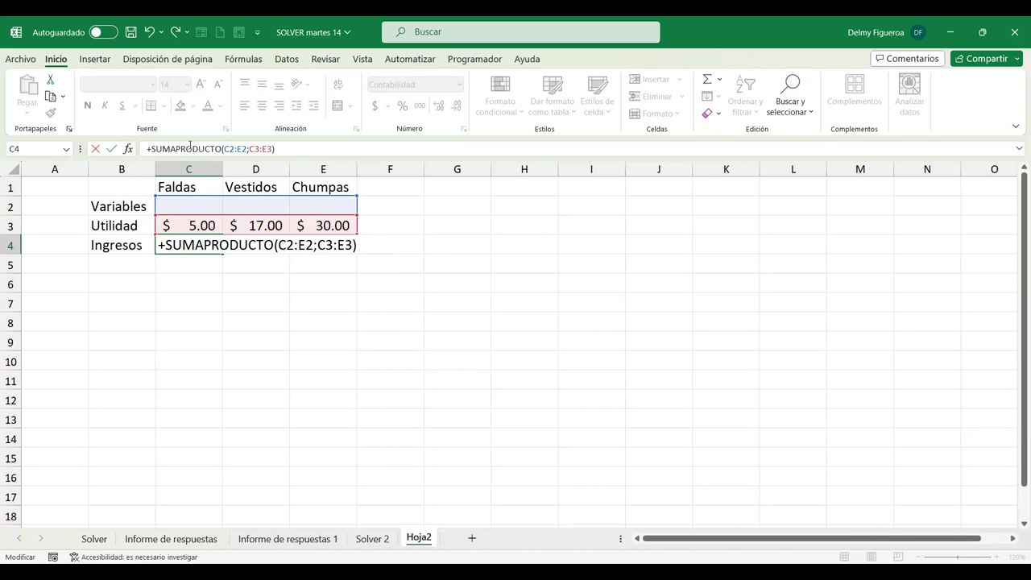
pyautogui.press('Return')
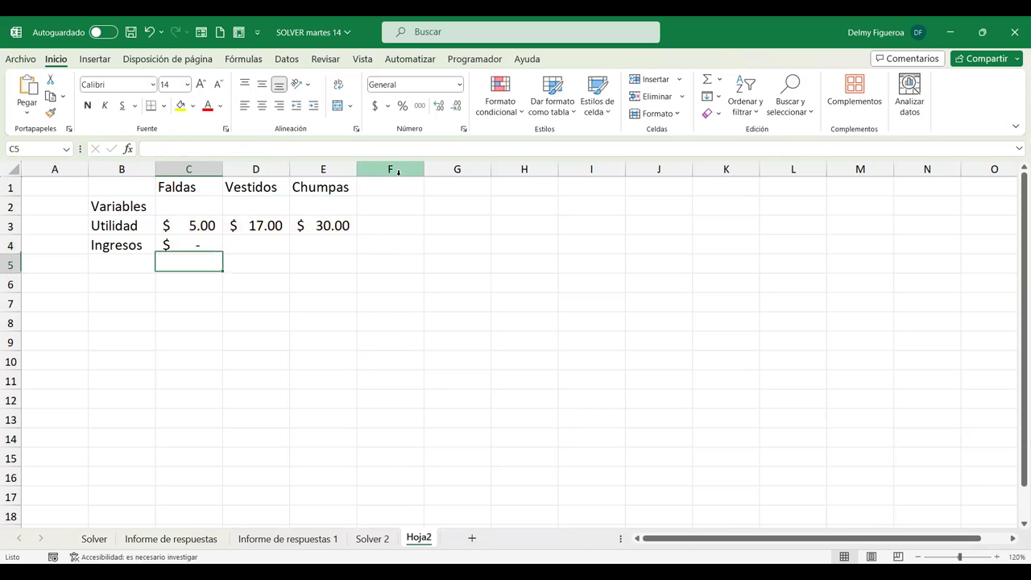
pyautogui.doubleClick(183, 244)
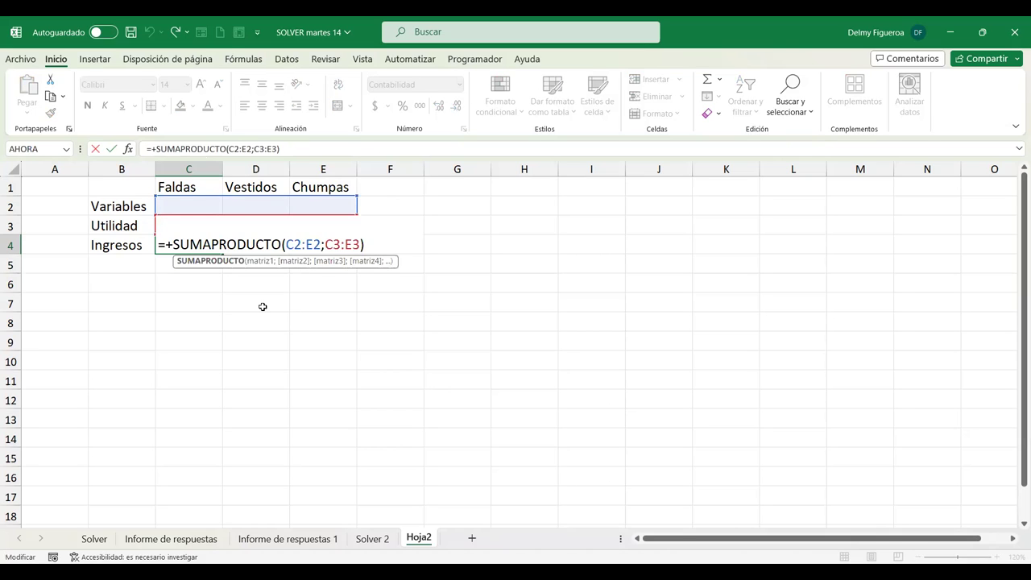
pyautogui.press('Return')
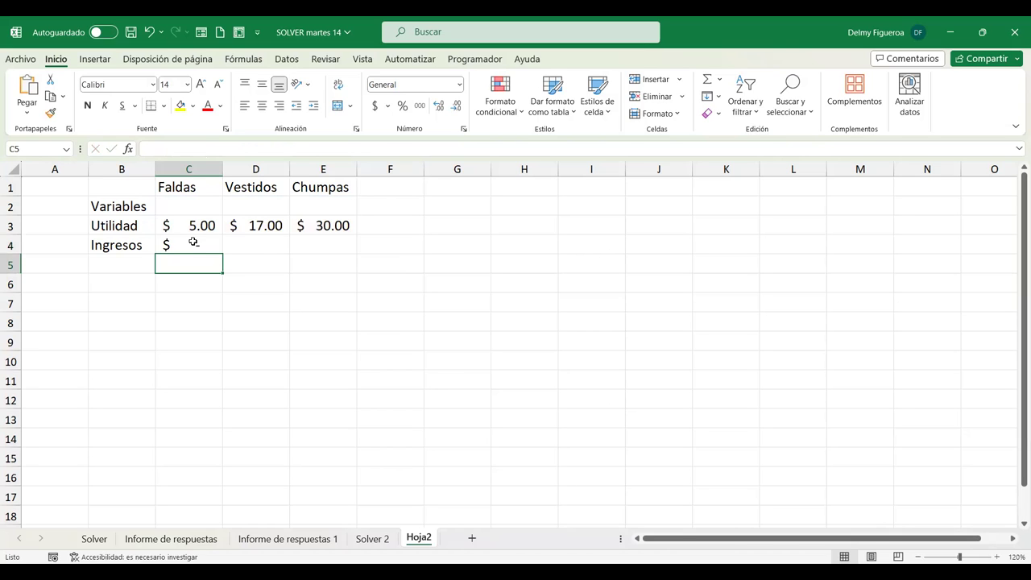
# Run Solver maximizing $C$4 over $C$2:$E$2, then close the non-converging results.
pyautogui.click(291, 63)
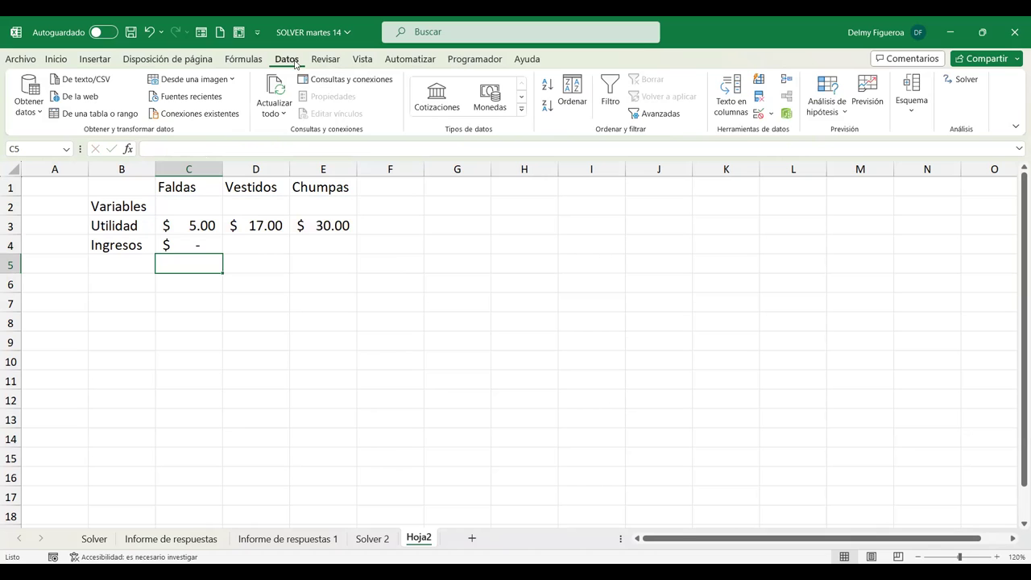
pyautogui.click(969, 85)
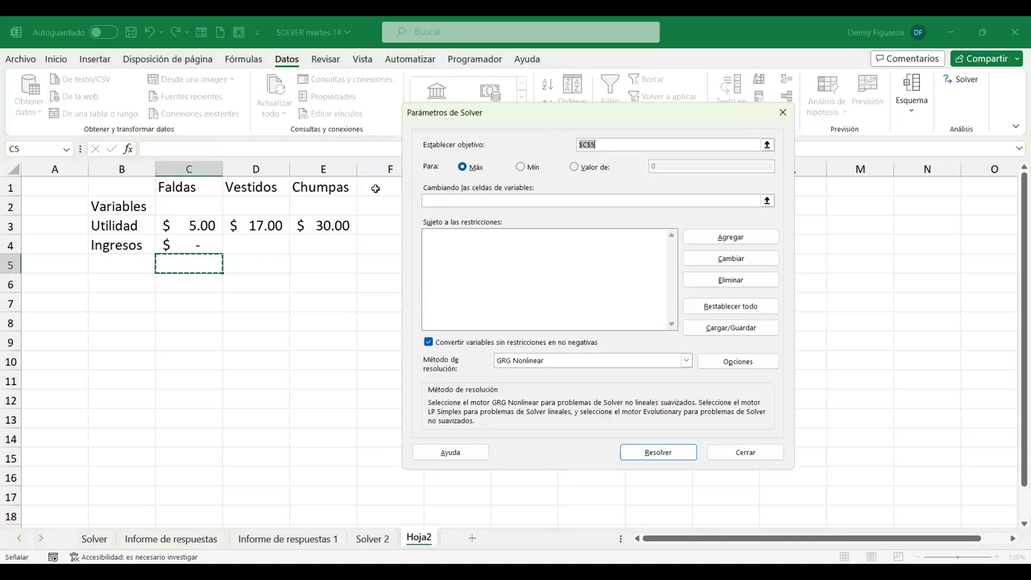
pyautogui.click(200, 244)
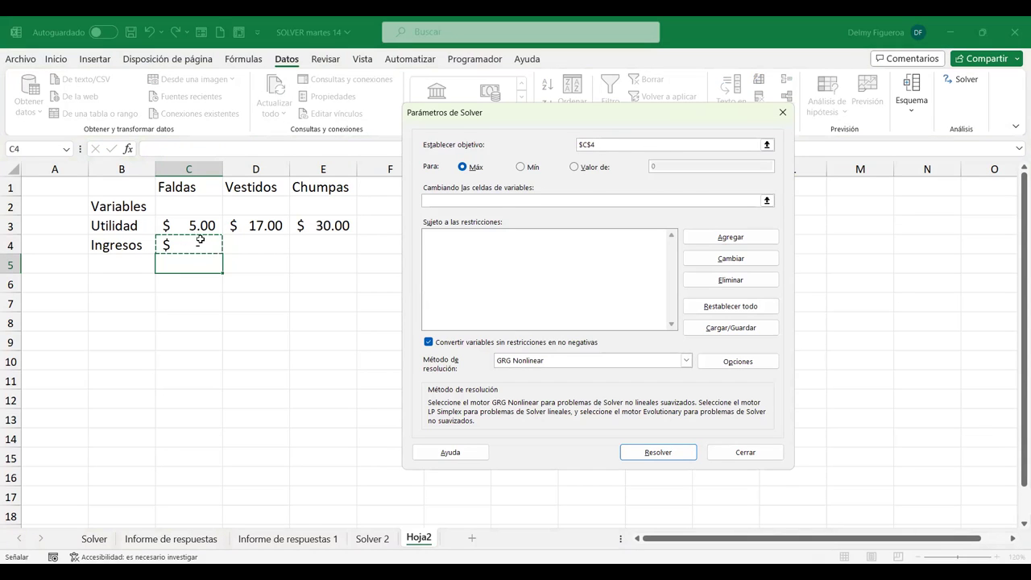
pyautogui.click(469, 197)
pyautogui.moveTo(198, 205); pyautogui.dragTo(326, 207)
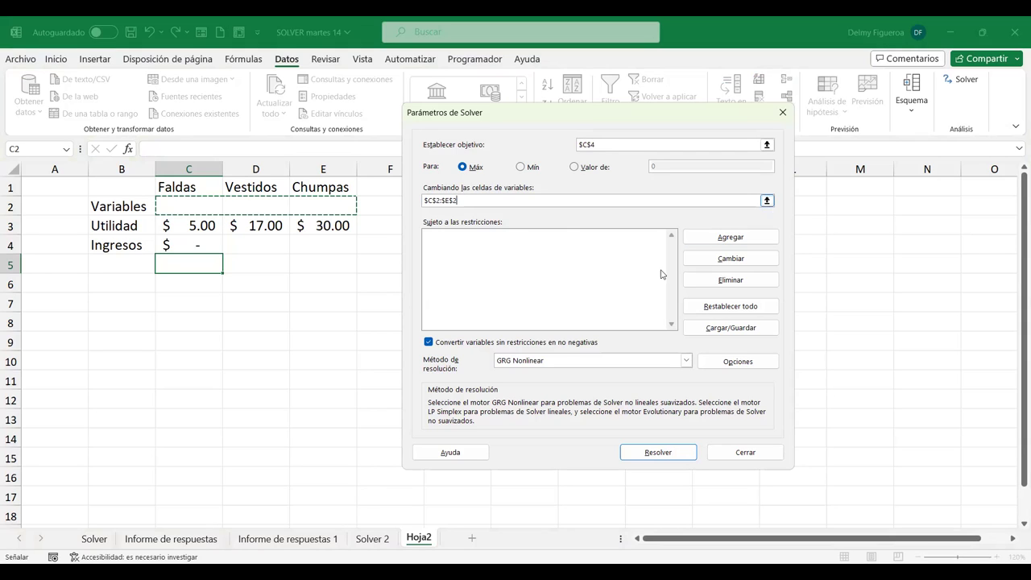
pyautogui.press('Return')
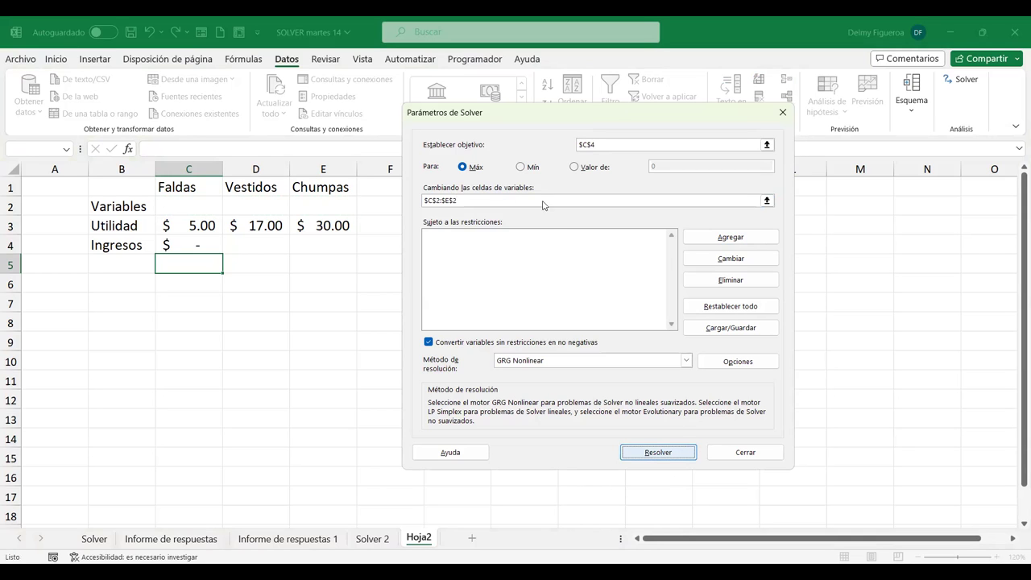
pyautogui.press('Return')
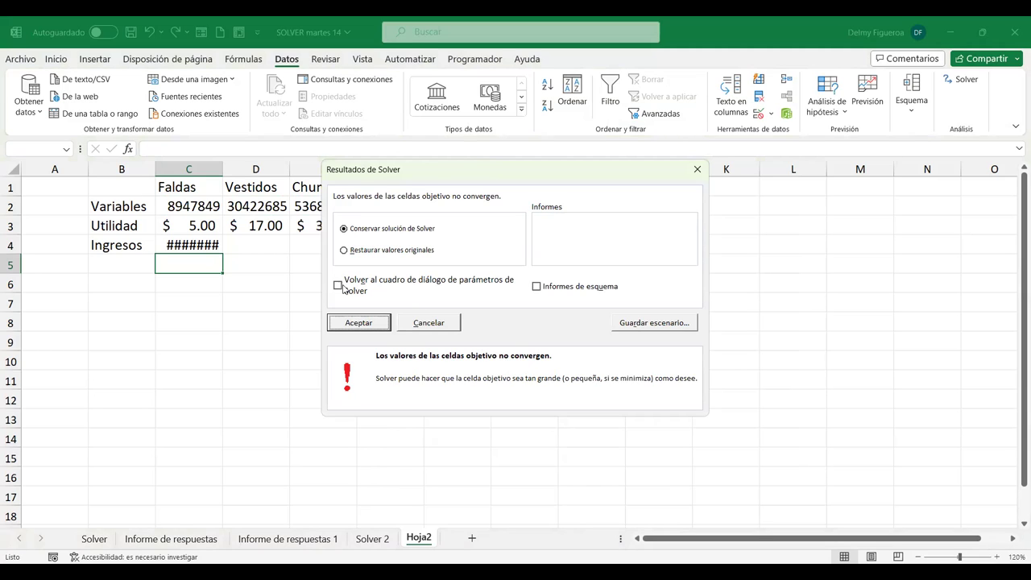
pyautogui.click(342, 289)
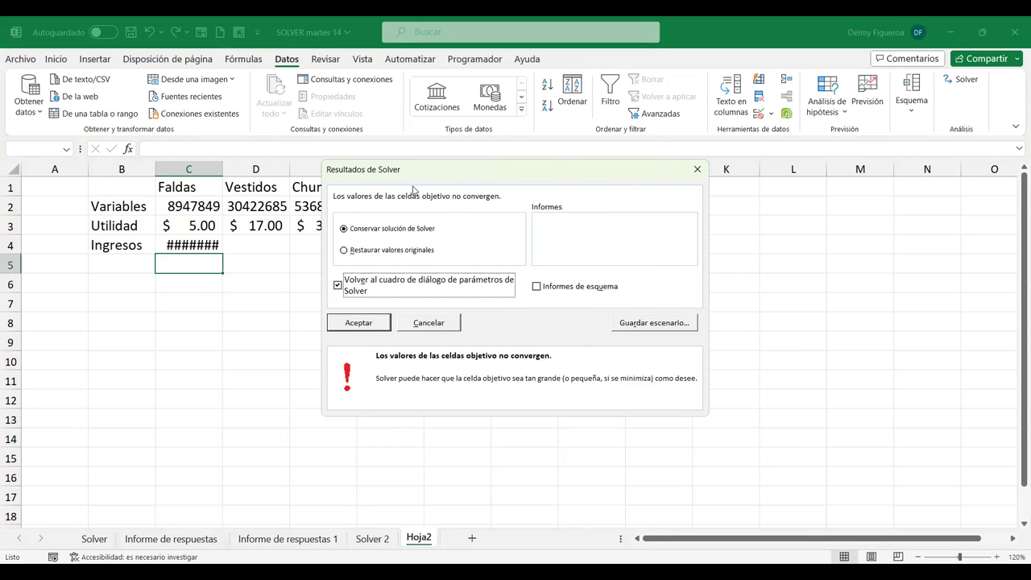
pyautogui.moveTo(413, 171); pyautogui.dragTo(553, 132)
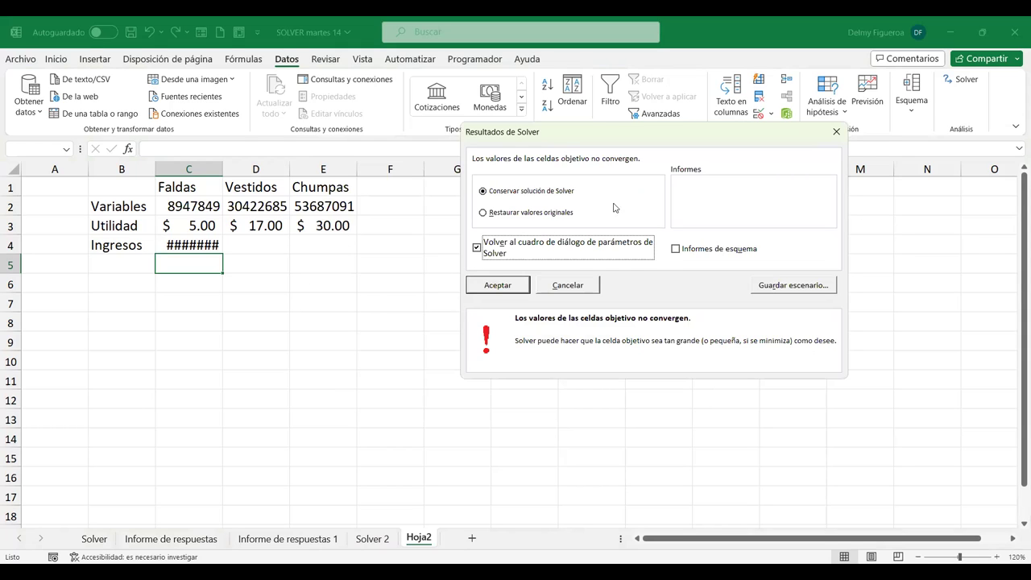
pyautogui.click(837, 132)
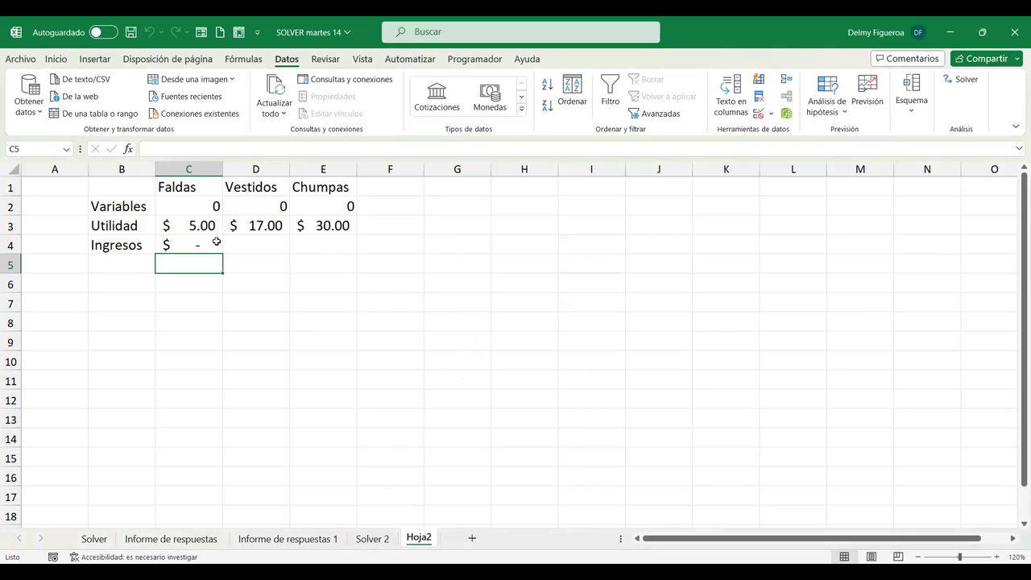
pyautogui.press('Up')
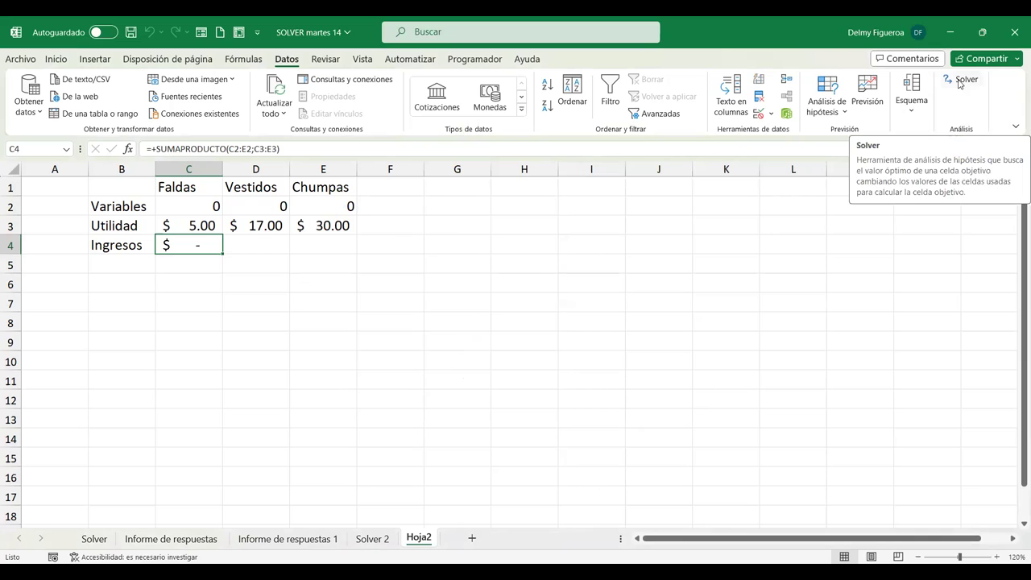
pyautogui.click(268, 279)
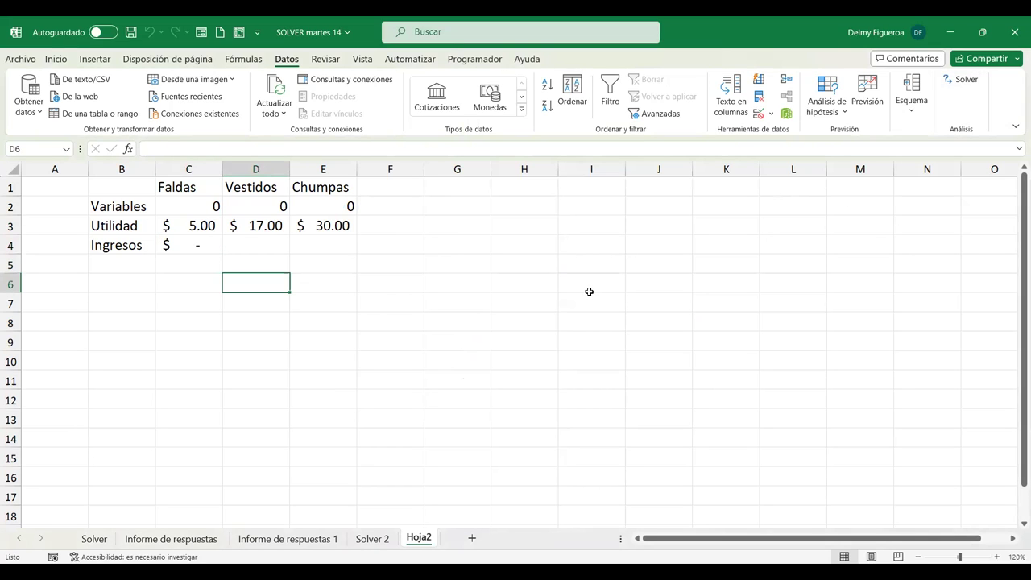
pyautogui.press('Left')
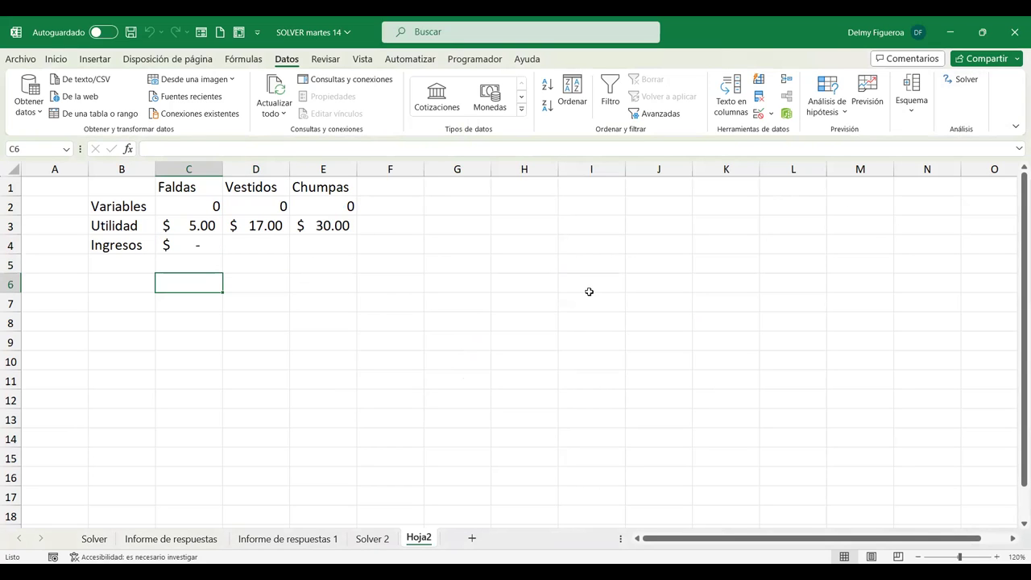
pyautogui.press('Left')
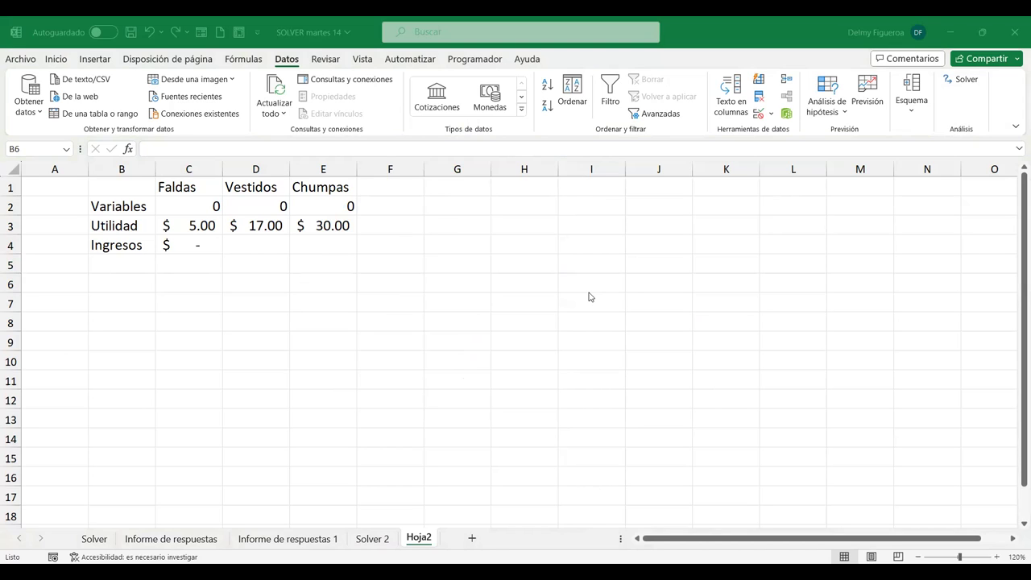
pyautogui.press('Return')
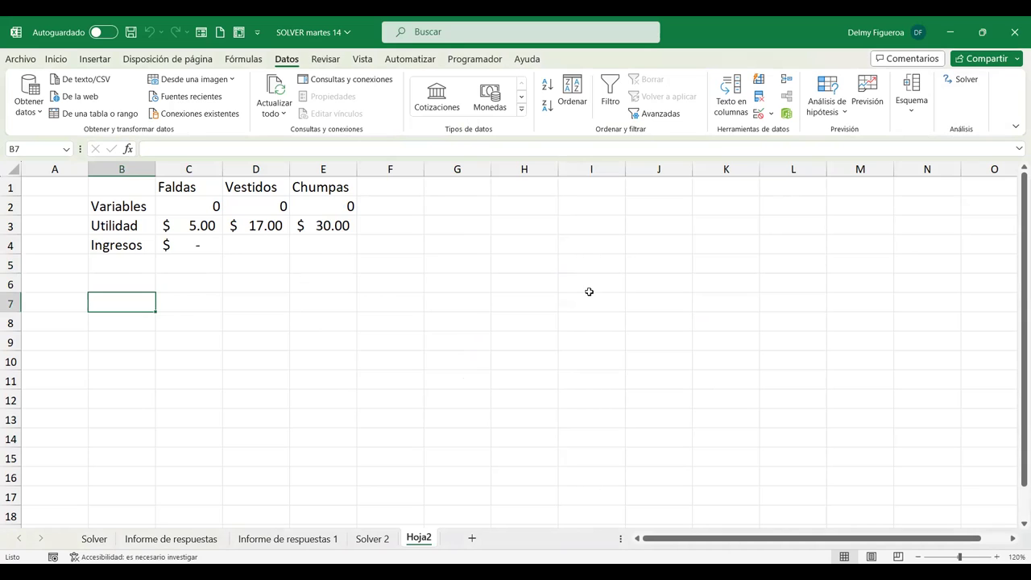
pyautogui.press('Up')
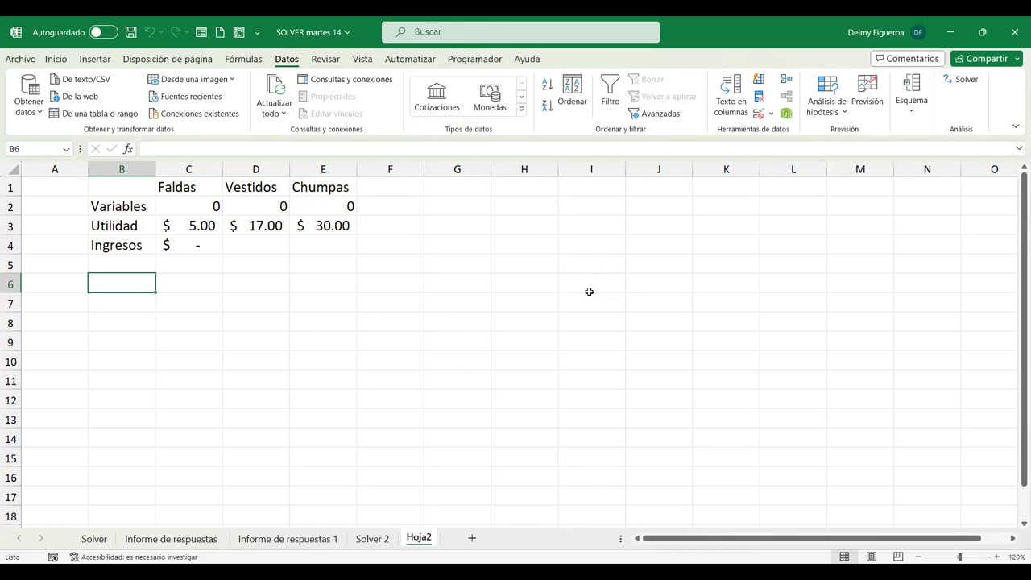
pyautogui.press('Down')
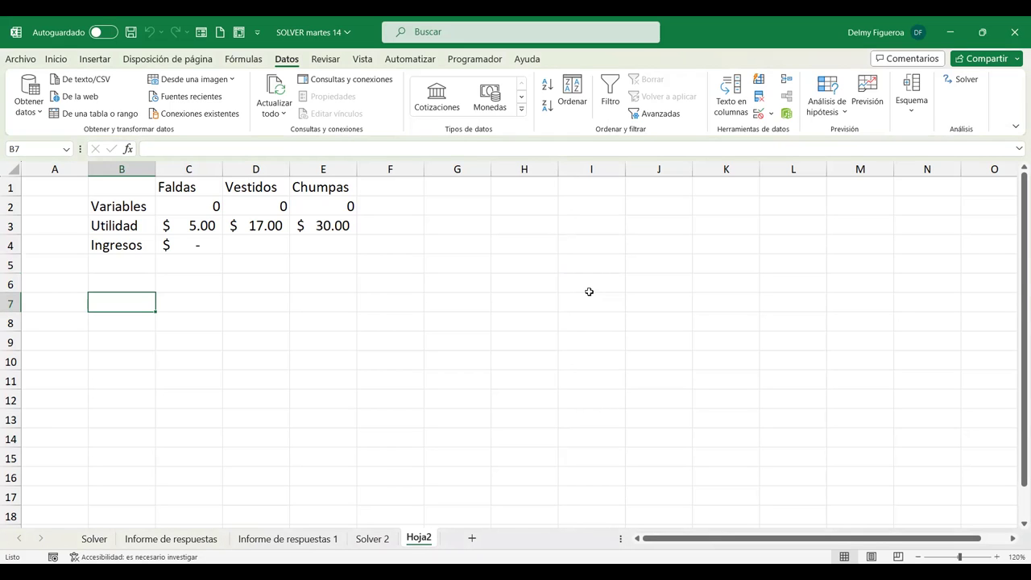
# Type the title Tiempo / material in B7 and the labels Corte, Costura and Material below it.
pyautogui.write('Tiempo / ')
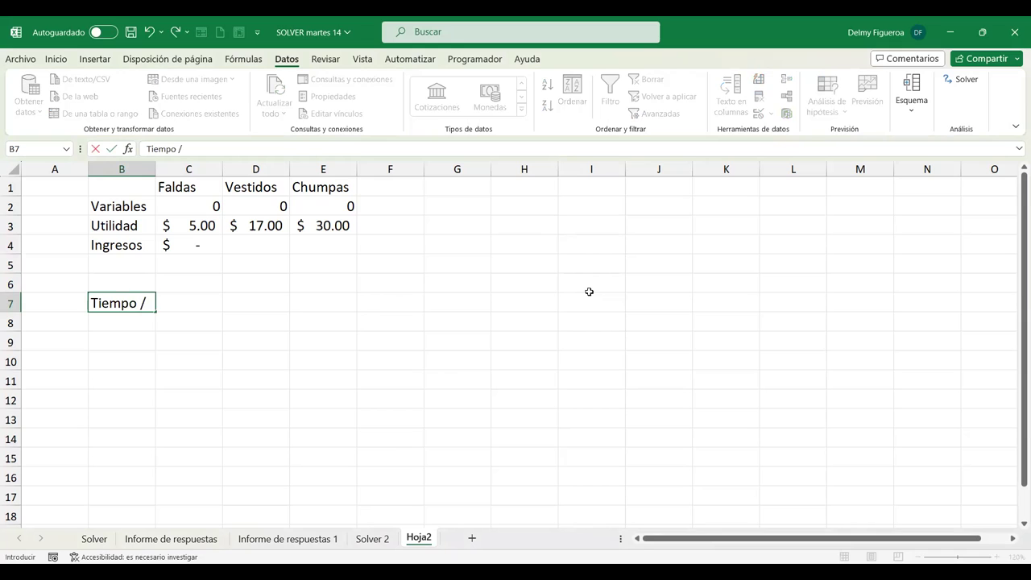
pyautogui.write('materi')
pyautogui.press('BackSpace')
pyautogui.write('ial')
pyautogui.press('Return')
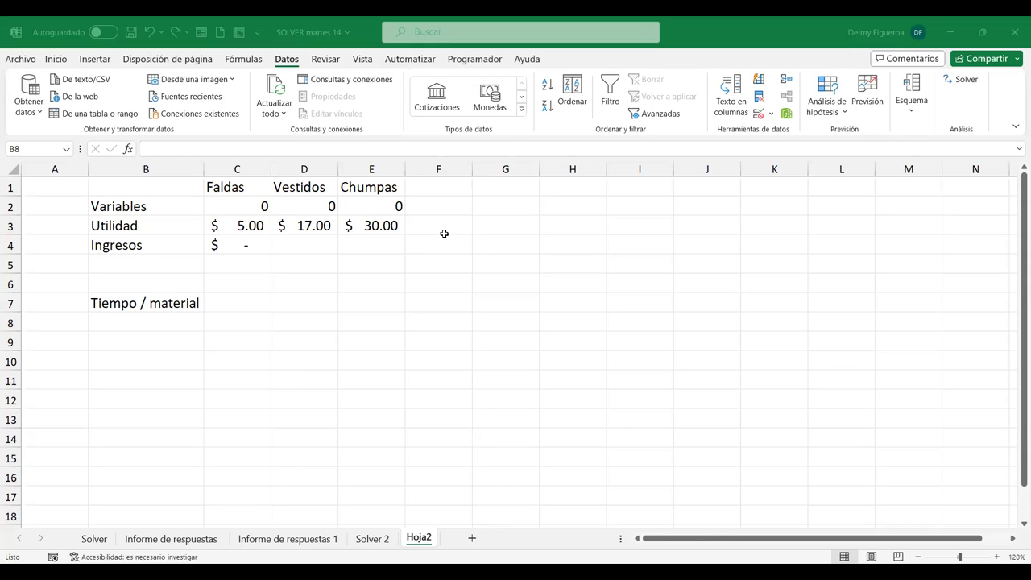
pyautogui.write('Corte')
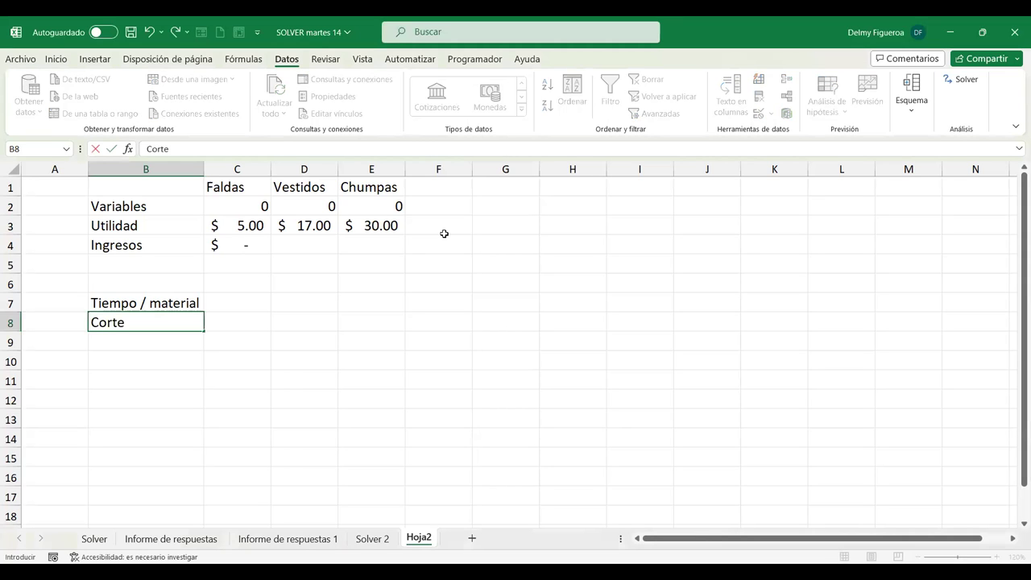
pyautogui.press('Return')
pyautogui.write('Costura')
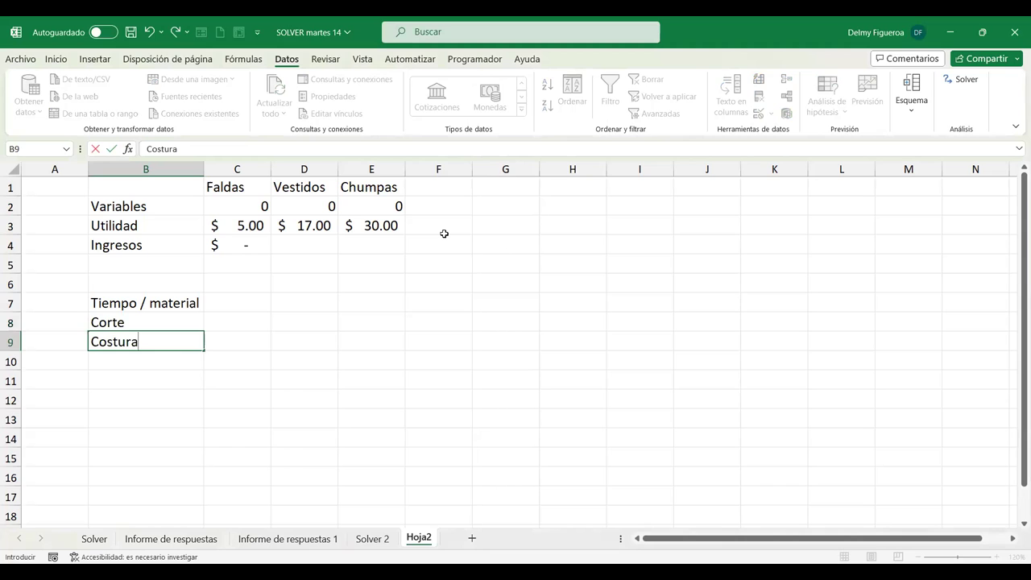
pyautogui.press('Return')
pyautogui.write('MAterial')
pyautogui.press('Tab')
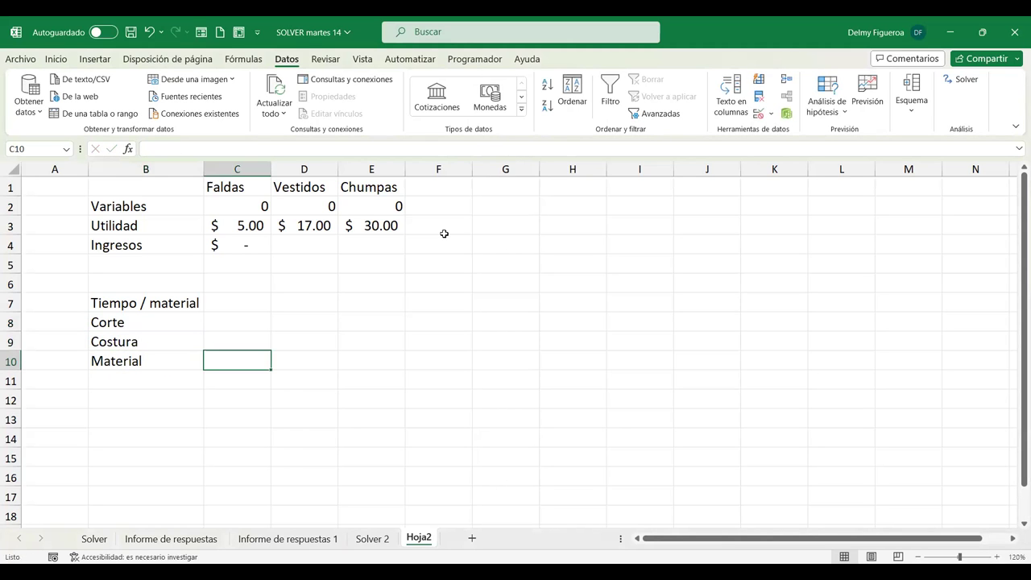
pyautogui.press('Up')
pyautogui.press('Up')
pyautogui.press('Up')
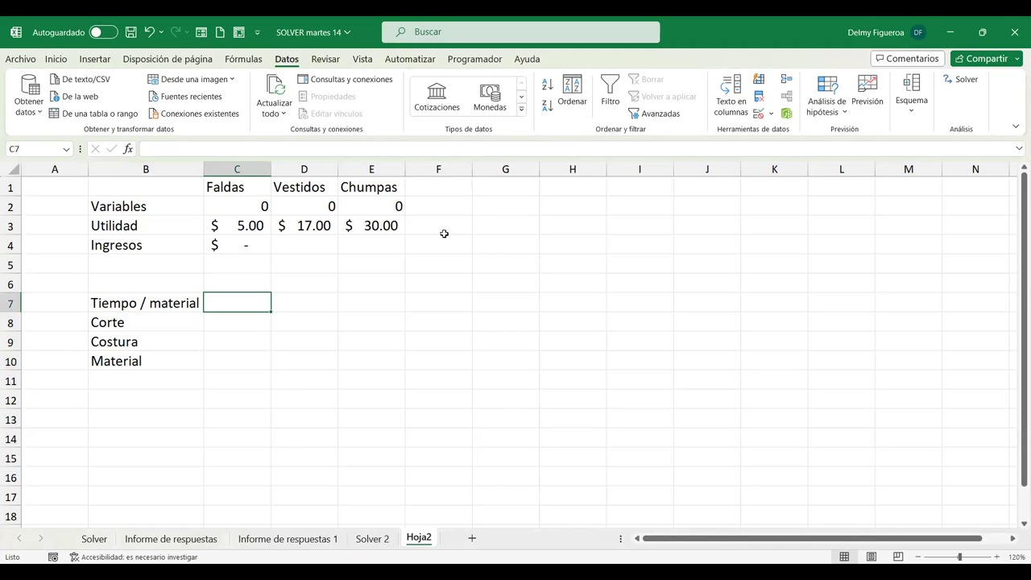
# Copy the Faldas, Vestidos and Chumpas headings from C1:E1 into C7:E7.
pyautogui.press('Up')
pyautogui.press('Up')
pyautogui.press('Up')
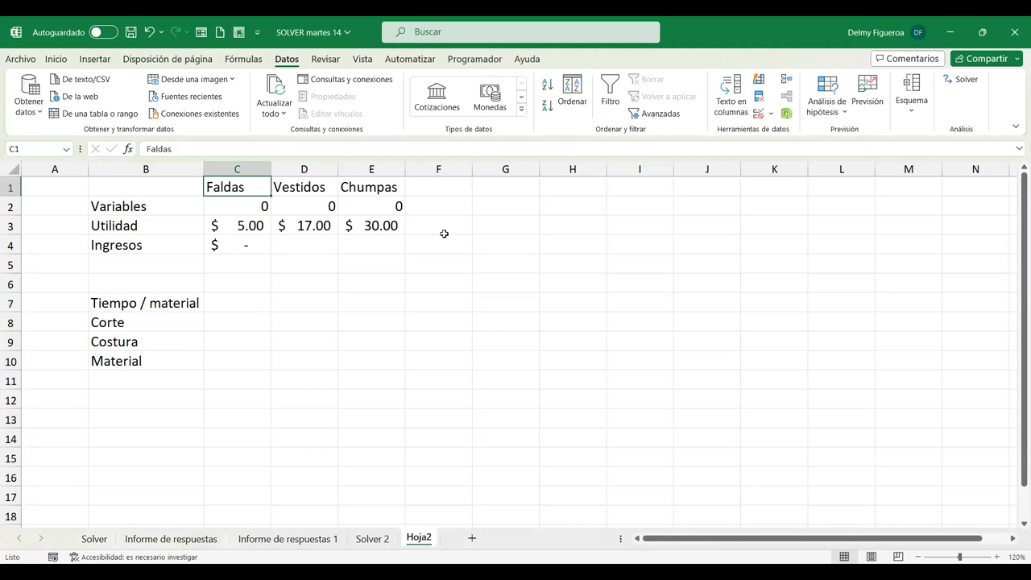
pyautogui.hotkey('shift', 'Right')
pyautogui.hotkey('shift', 'Right')
pyautogui.hotkey('ctrl', 'c')
pyautogui.press('Down')
pyautogui.press('Down')
pyautogui.press('Down')
pyautogui.press('Down')
pyautogui.press('Down')
pyautogui.hotkey('ctrl', 'v')
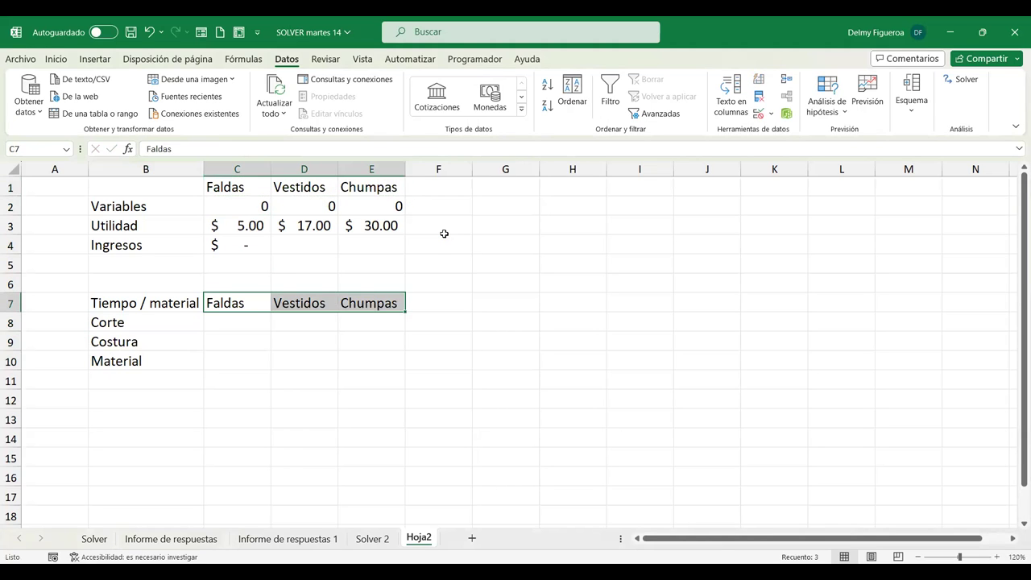
pyautogui.press('Escape')
pyautogui.press('Left')
pyautogui.press('Right')
pyautogui.press('Down')
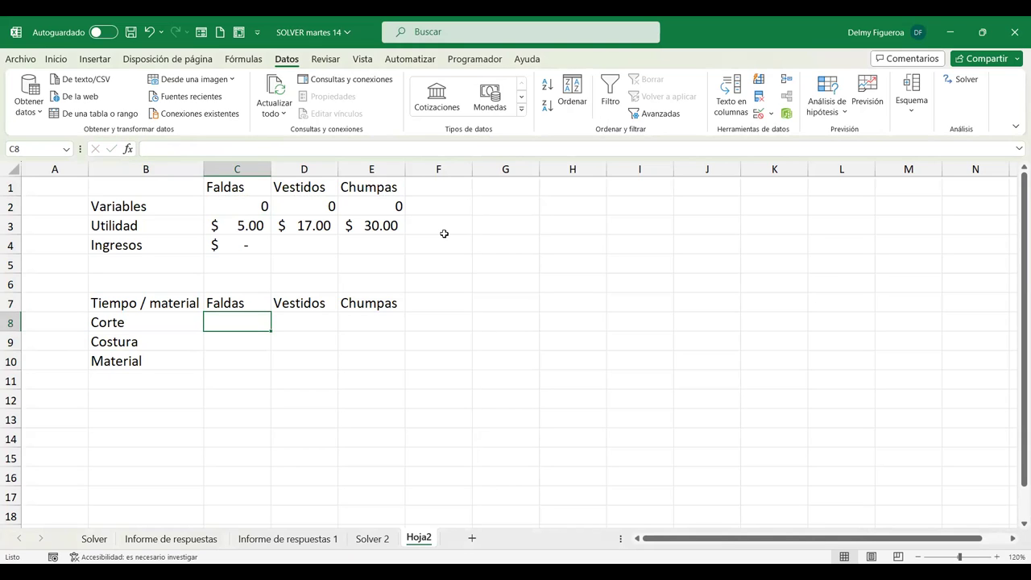
pyautogui.press('Left')
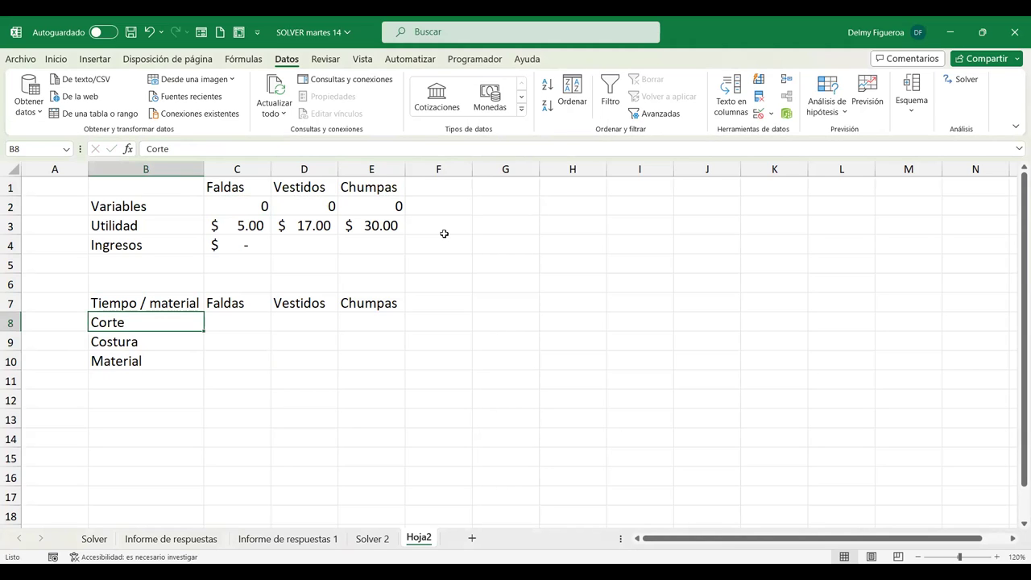
# Add units to the row labels: Corte (h), Costura (h) and Material (yd).
pyautogui.press('F2')
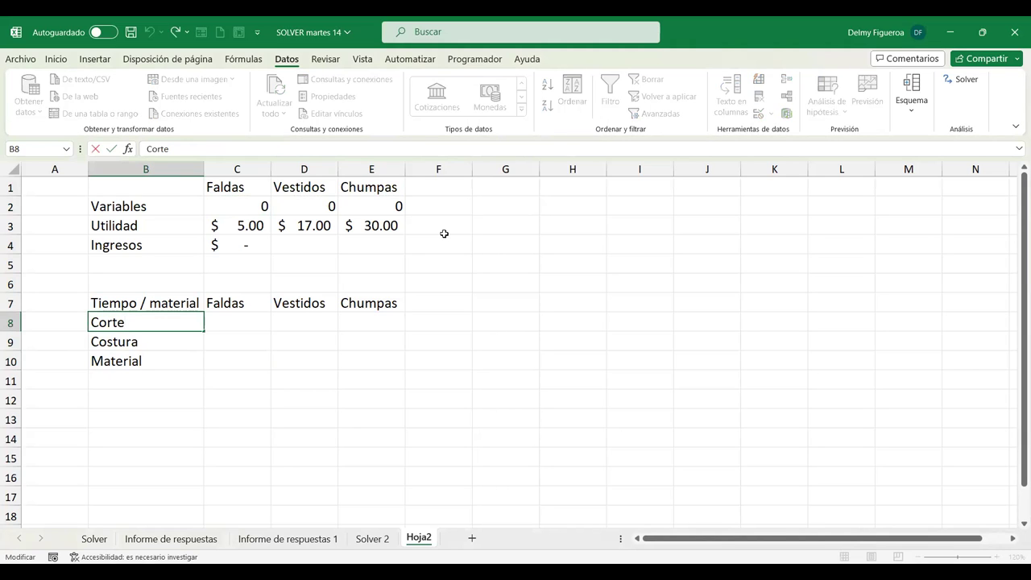
pyautogui.write(' (h)')
pyautogui.hotkey('shift', 'Left')
pyautogui.hotkey('shift', 'Left')
pyautogui.hotkey('shift', 'Left')
pyautogui.press('Return')
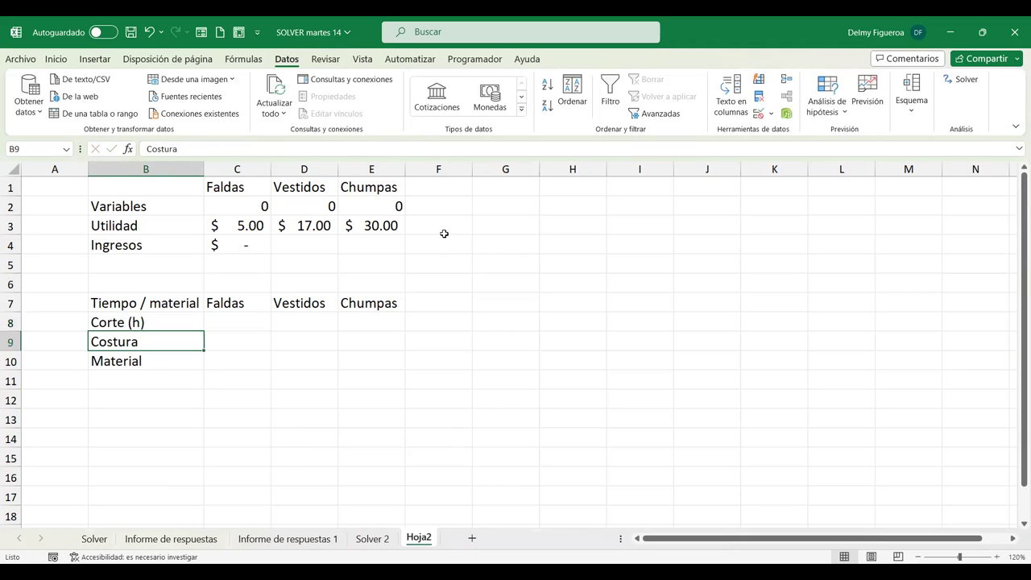
pyautogui.press('F2')
pyautogui.write(' (h)')
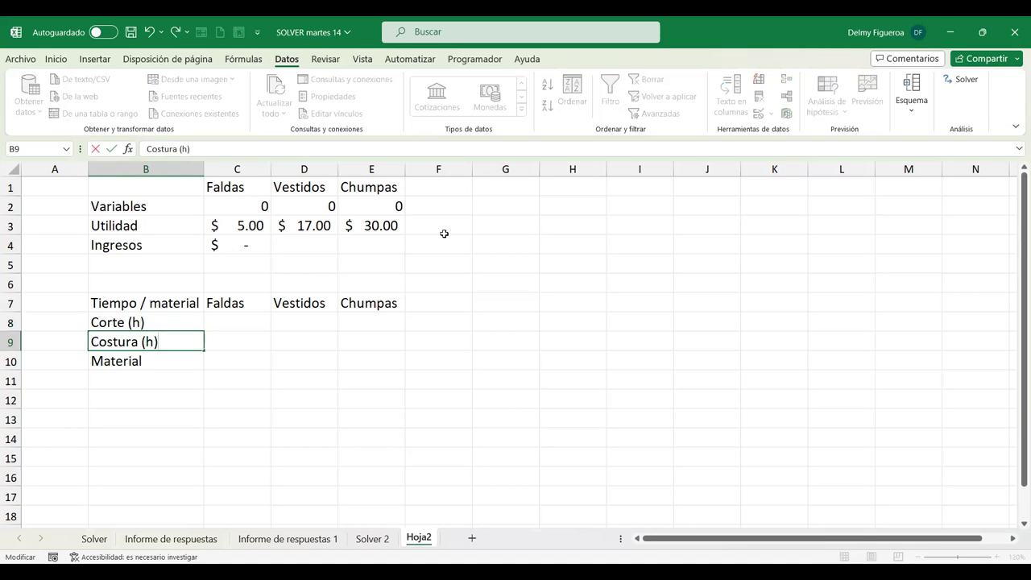
pyautogui.press('Return')
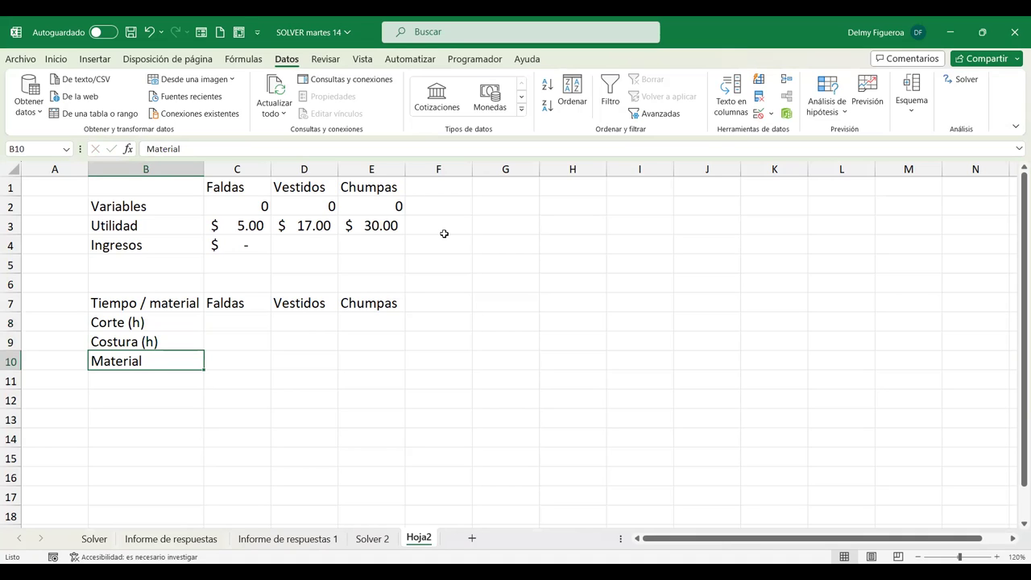
pyautogui.press('F2')
pyautogui.write('8yd')
pyautogui.press('BackSpace')
pyautogui.press('BackSpace')
pyautogui.press('BackSpace')
pyautogui.write('(yd)')
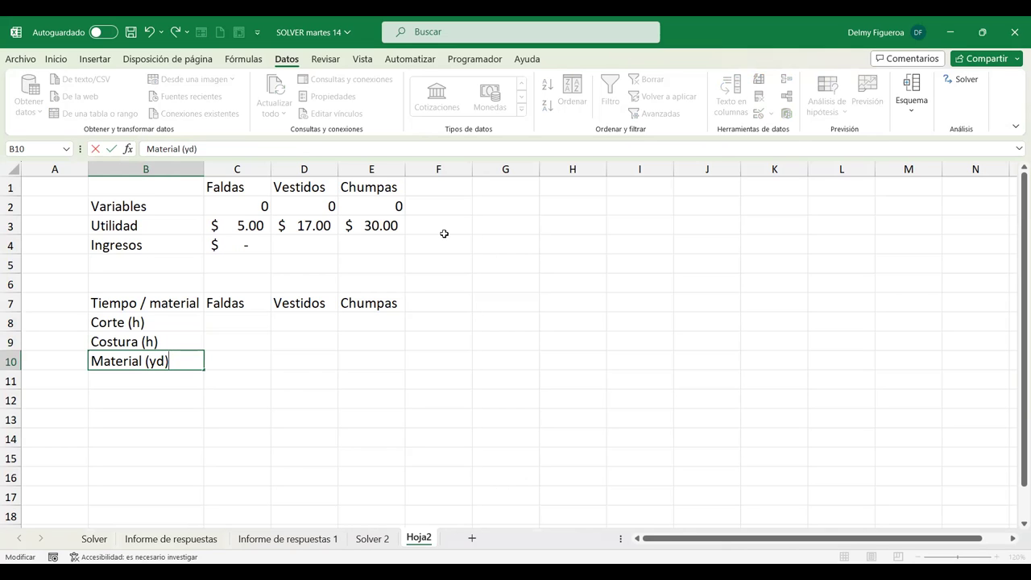
pyautogui.press('Return')
pyautogui.press('Up')
pyautogui.press('Up')
pyautogui.press('Up')
# Enter the Faldas coefficients 1, 1, 1 for Corte, Costura and Material.
pyautogui.press('Right')
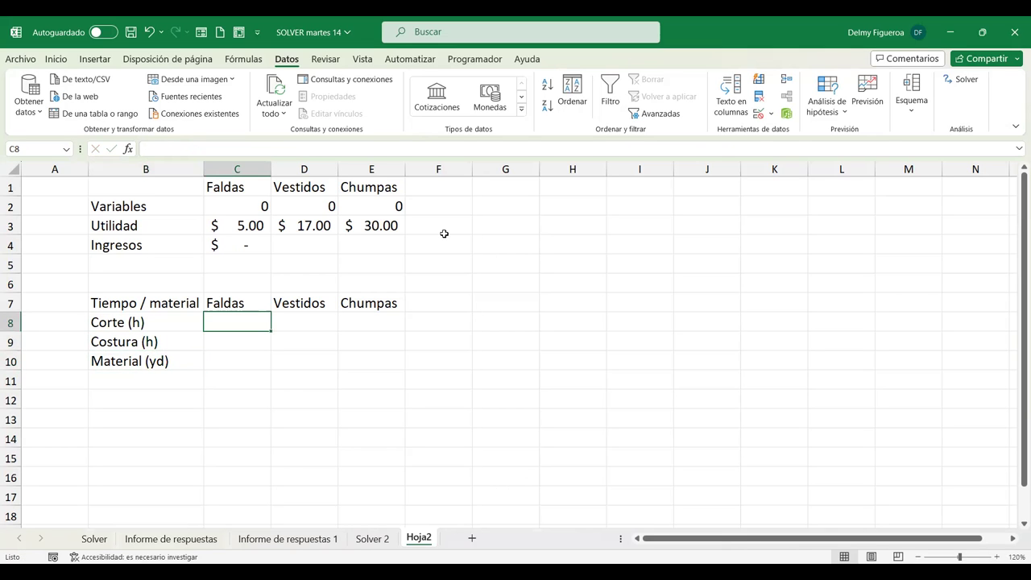
pyautogui.press('Left')
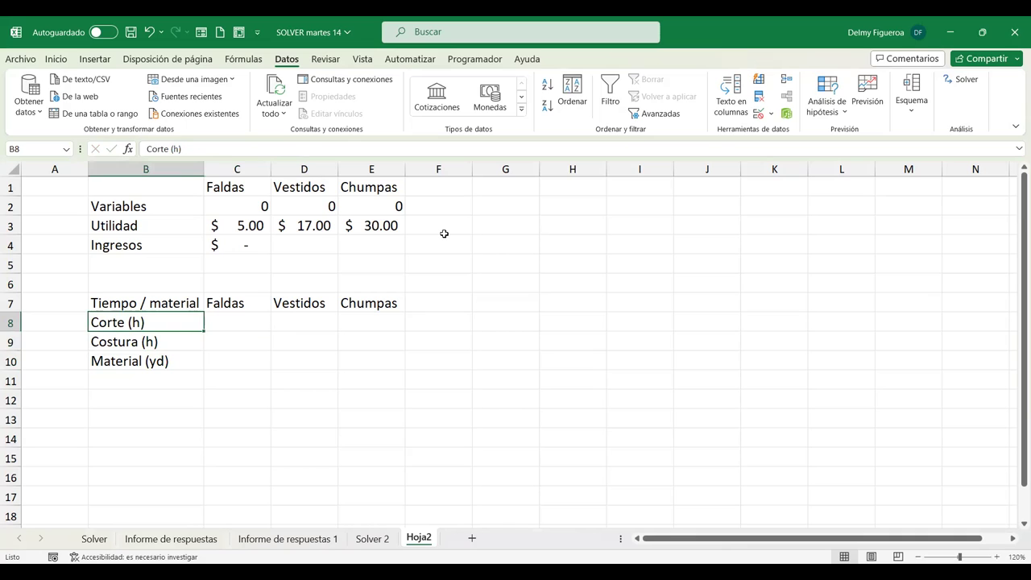
pyautogui.press('Down')
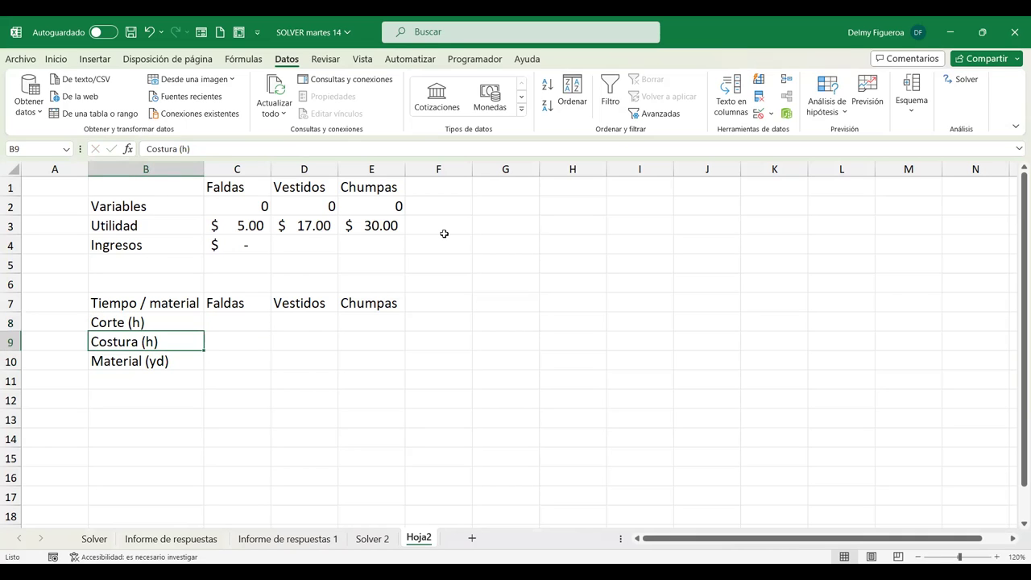
pyautogui.press('Down')
pyautogui.press('Right')
pyautogui.press('Up')
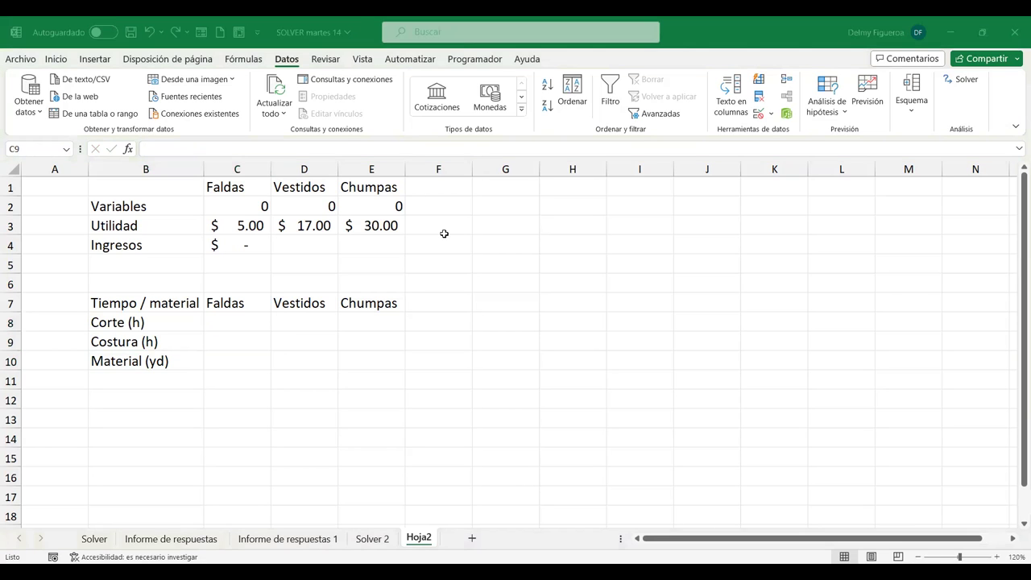
pyautogui.press('Up')
pyautogui.press('Up')
pyautogui.press('Down')
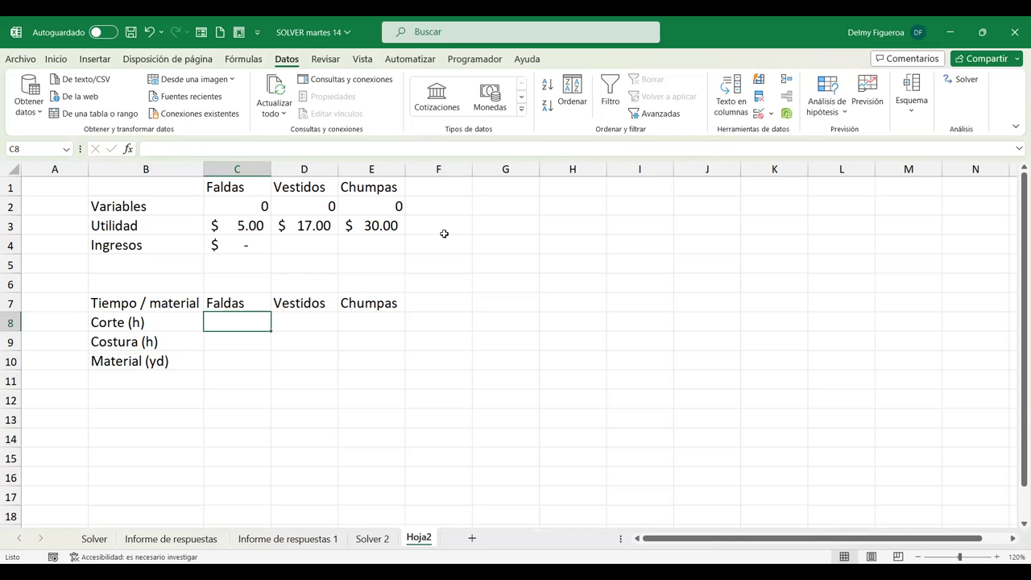
pyautogui.write('1')
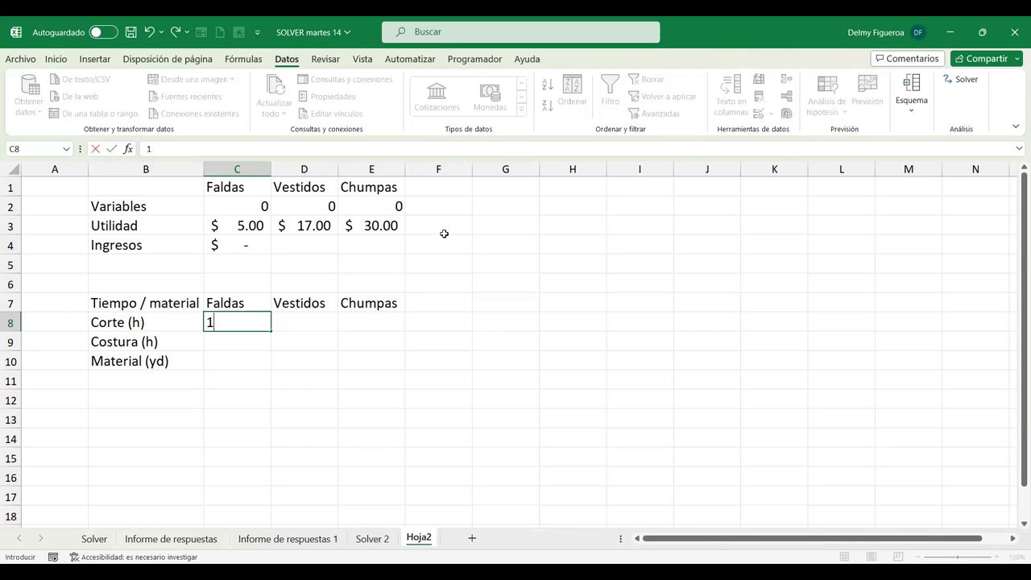
pyautogui.press('Return')
pyautogui.write('1')
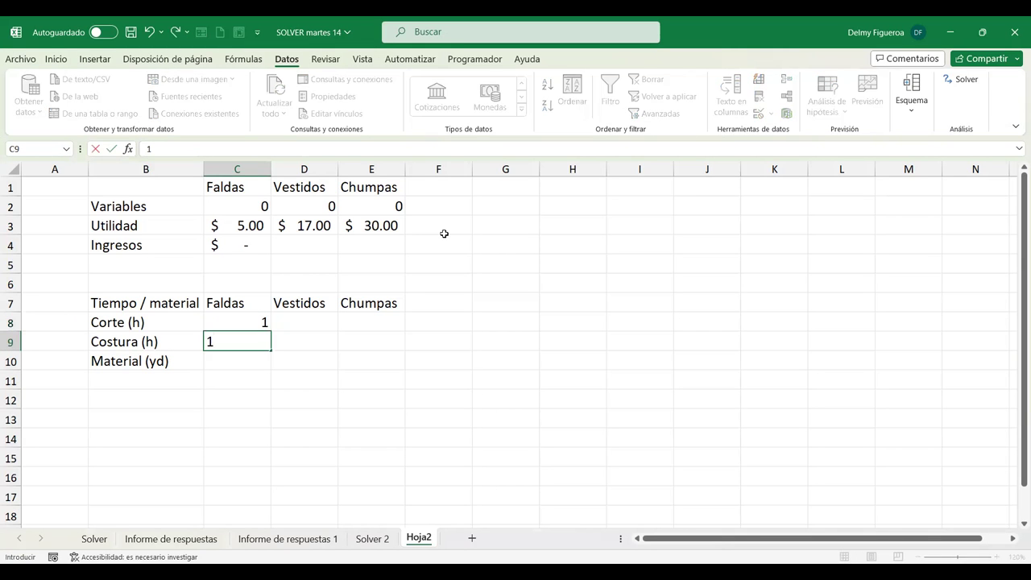
pyautogui.press('Return')
pyautogui.write('1')
pyautogui.press('Return')
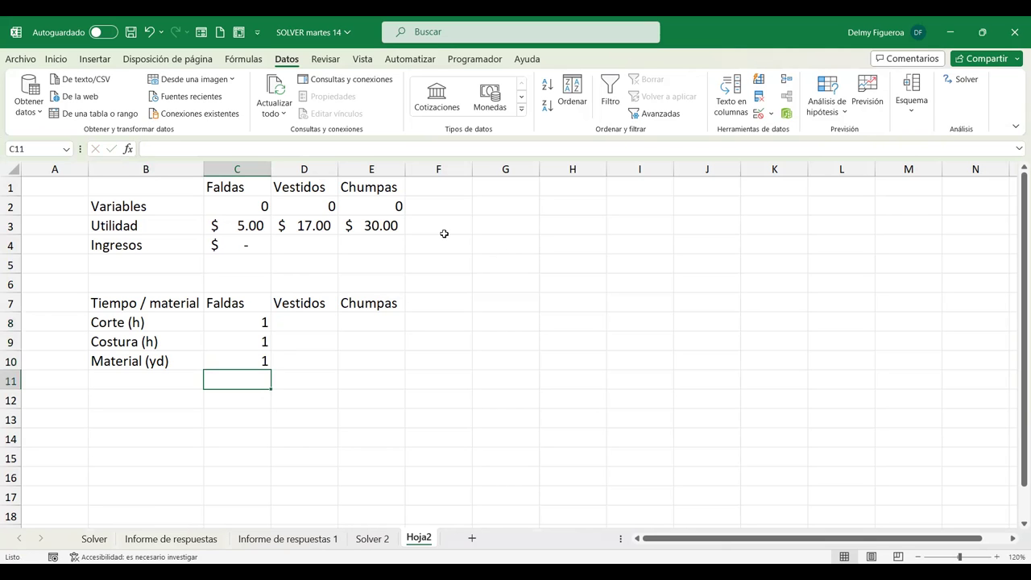
# Enter the Vestidos coefficients 3, 4, 1 for Corte, Costura and Material.
pyautogui.press('Up')
pyautogui.press('Right')
pyautogui.press('Up')
pyautogui.press('Up')
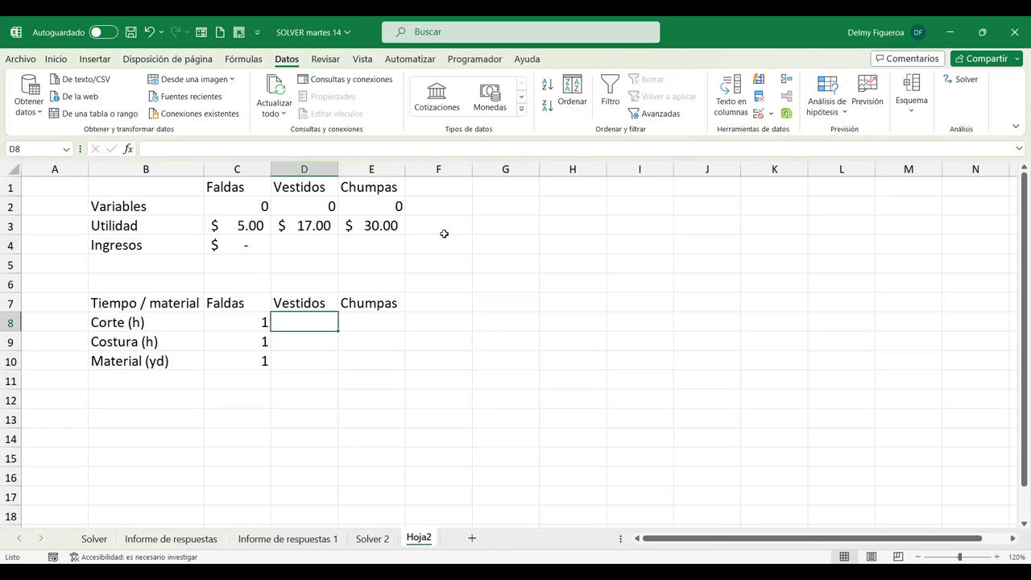
pyautogui.write('3')
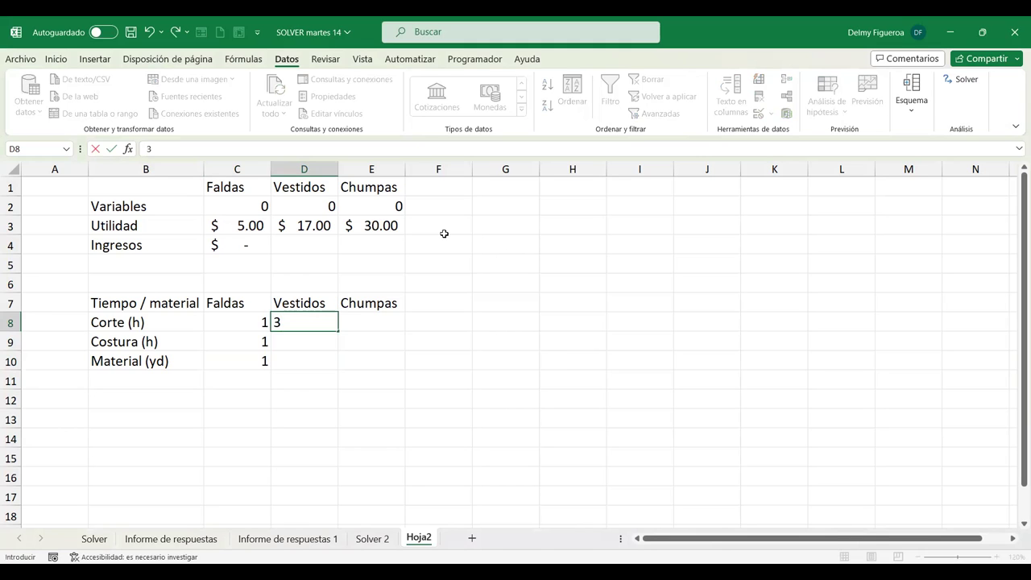
pyautogui.press('Return')
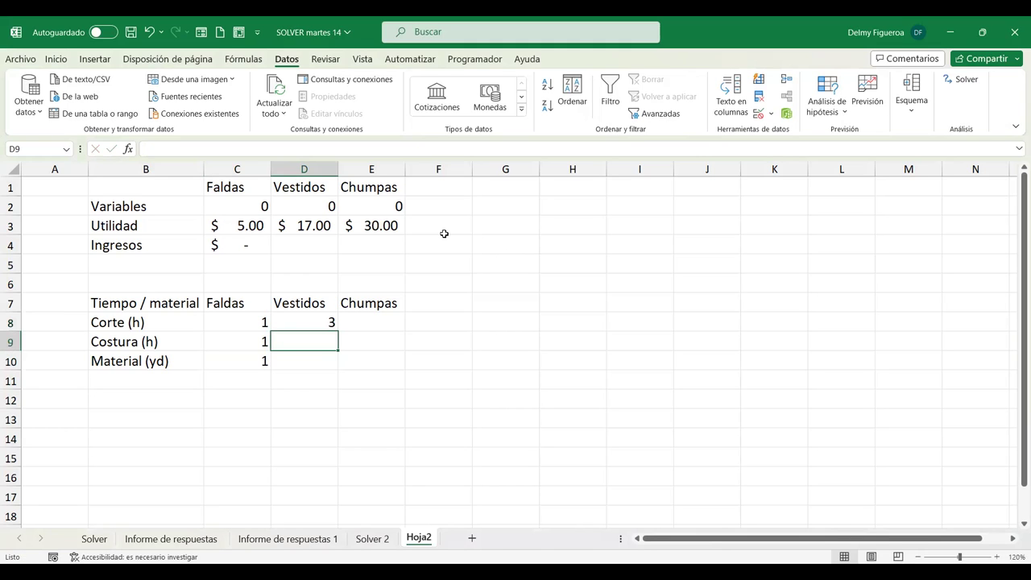
pyautogui.write('4')
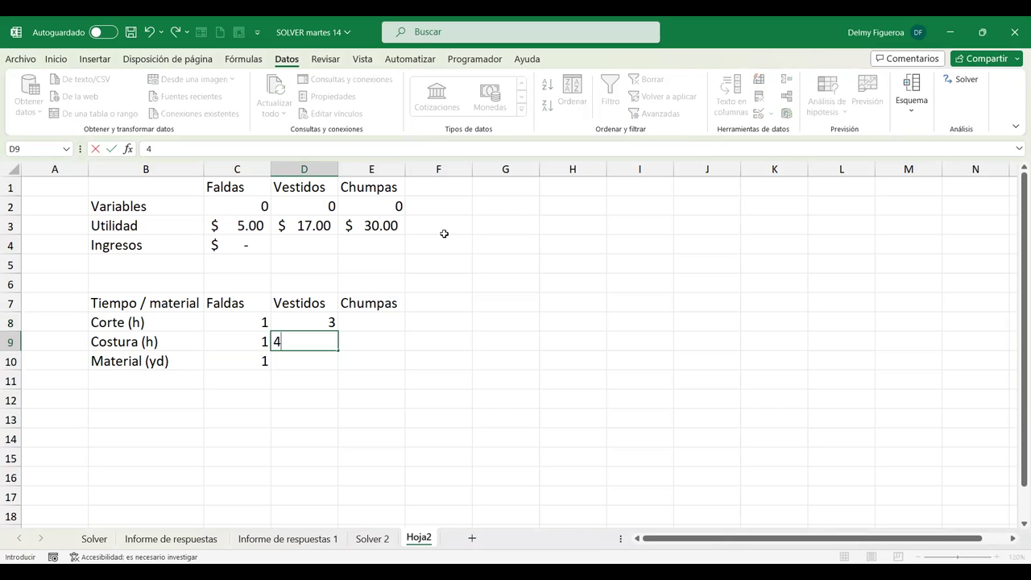
pyautogui.press('Return')
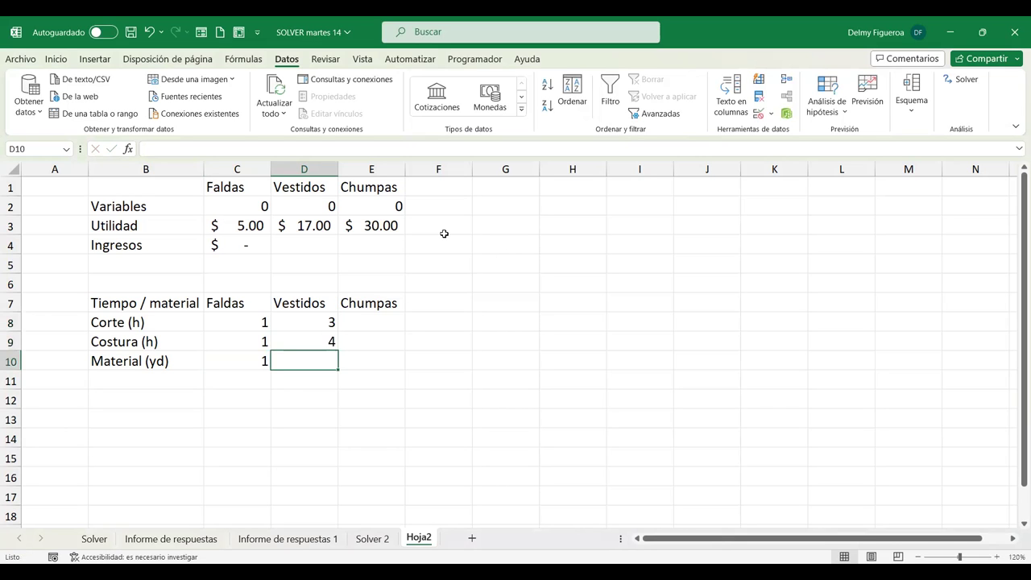
pyautogui.write('1')
pyautogui.press('Return')
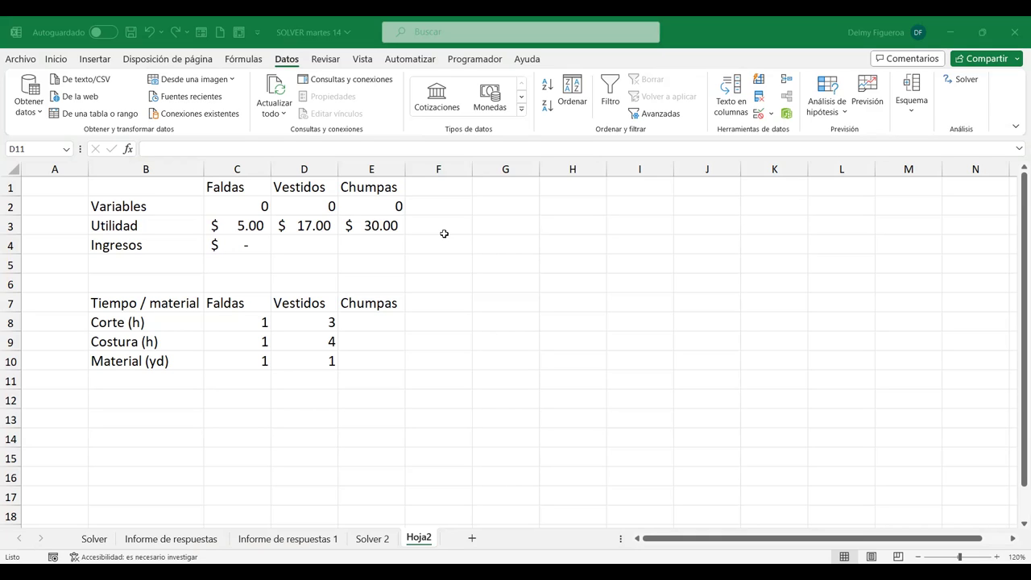
# Enter the Chumpas coefficients 4, 6, 4 for Corte, Costura and Material.
pyautogui.press('Up')
pyautogui.press('Up')
pyautogui.press('Up')
pyautogui.press('Right')
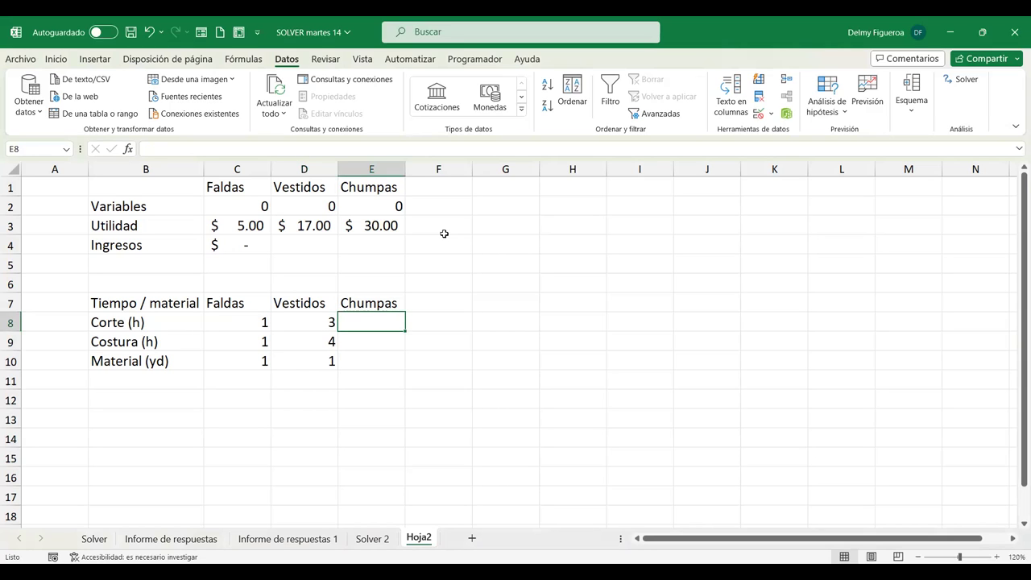
pyautogui.write('4')
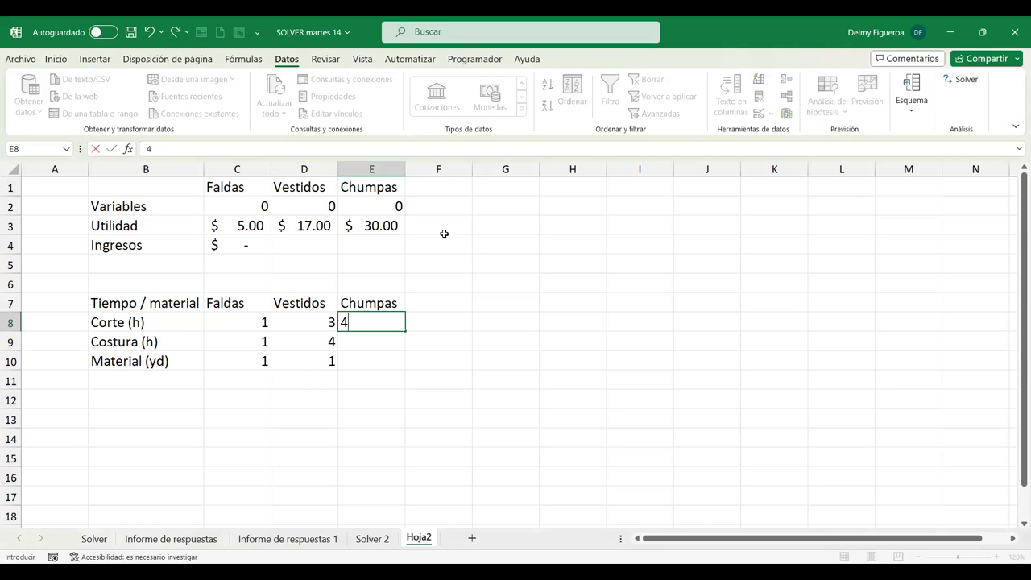
pyautogui.press('Return')
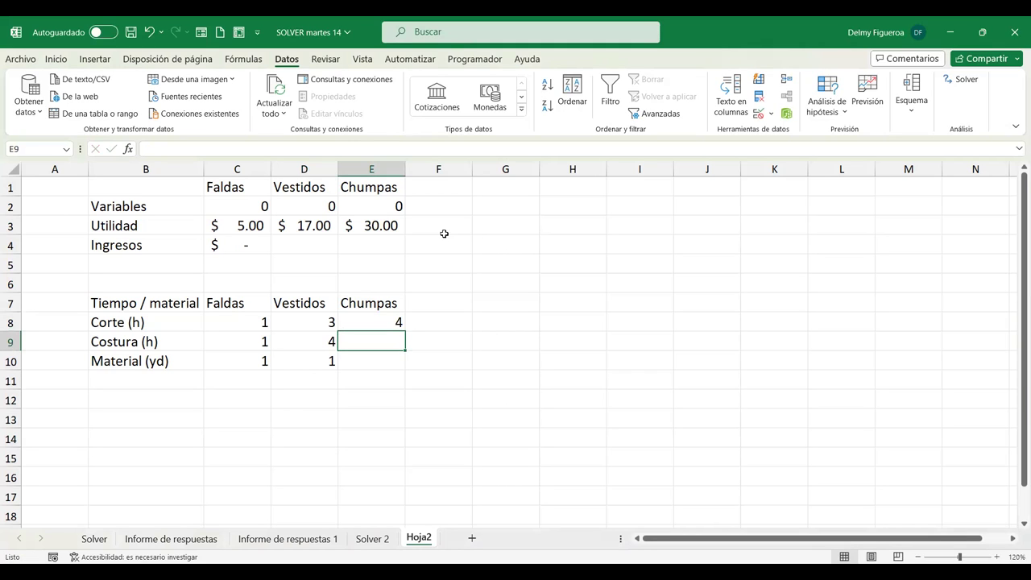
pyautogui.write('6')
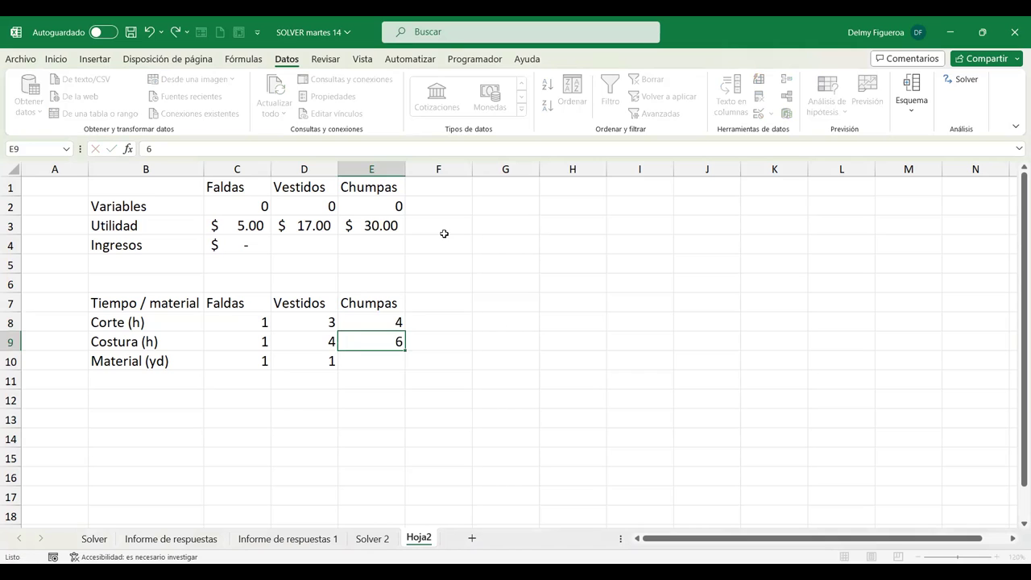
pyautogui.press('Return')
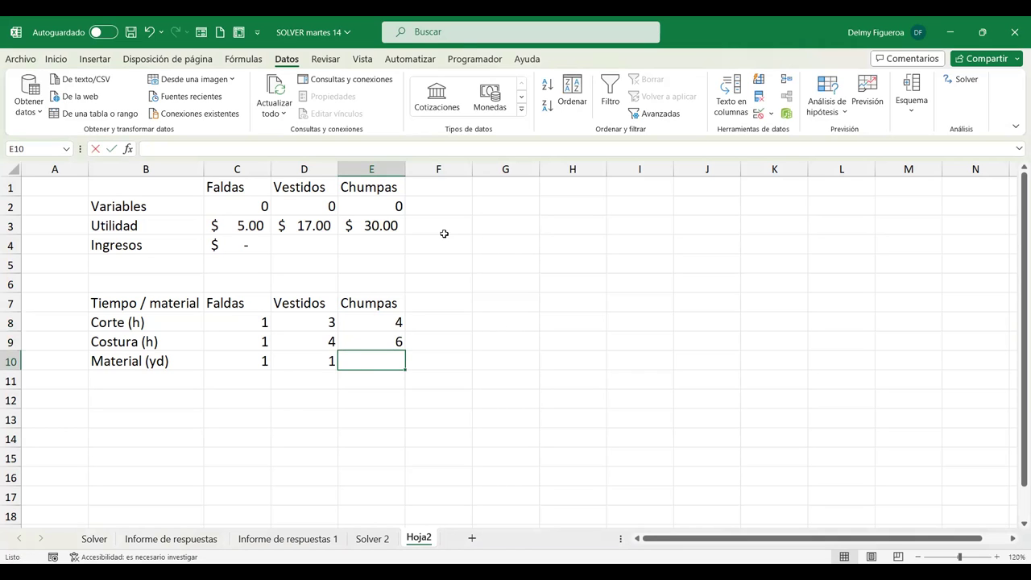
pyautogui.write('4')
pyautogui.press('Tab')
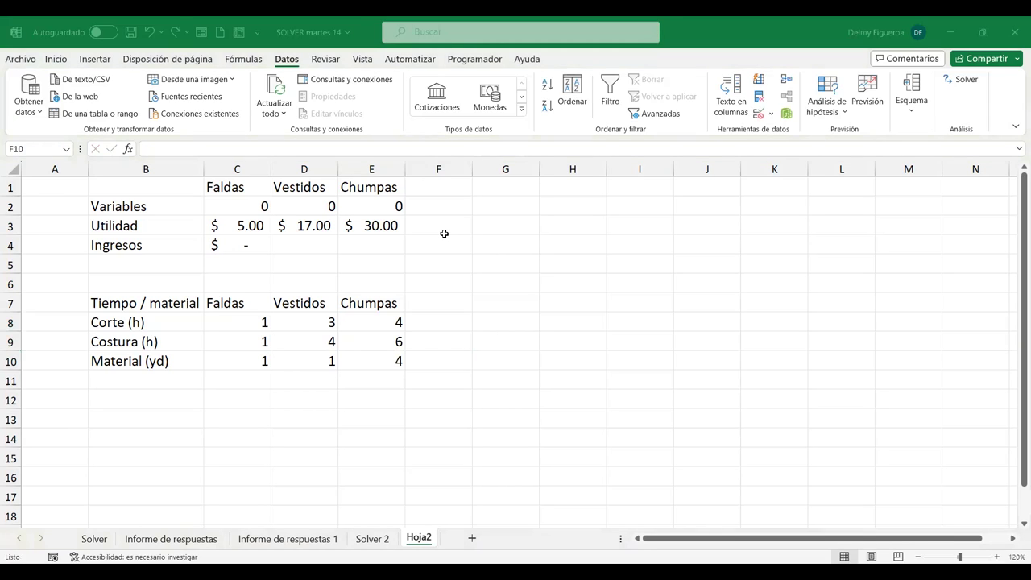
# Add a 'Disponibilidad' header in F7 and autofit column F to fit it.
pyautogui.press('alt')
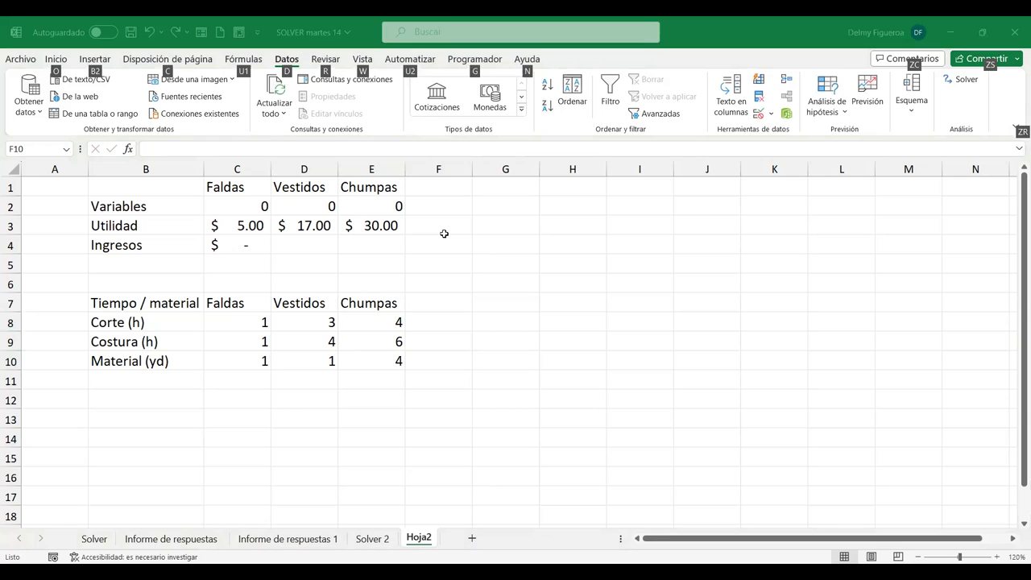
pyautogui.press('Escape')
pyautogui.press('Up')
pyautogui.press('Up')
pyautogui.press('Up')
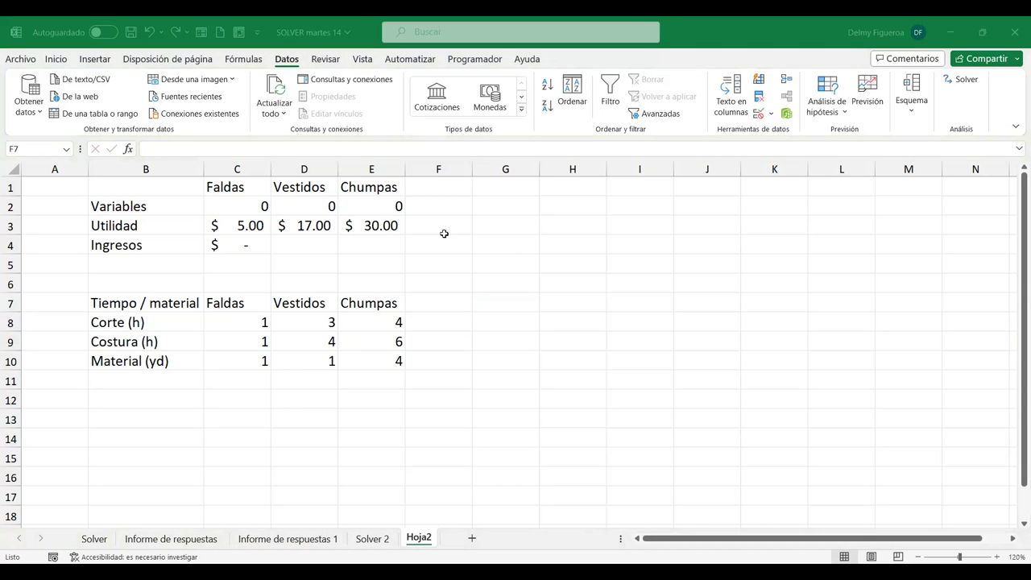
pyautogui.write('Disponibilidad')
pyautogui.press('Return')
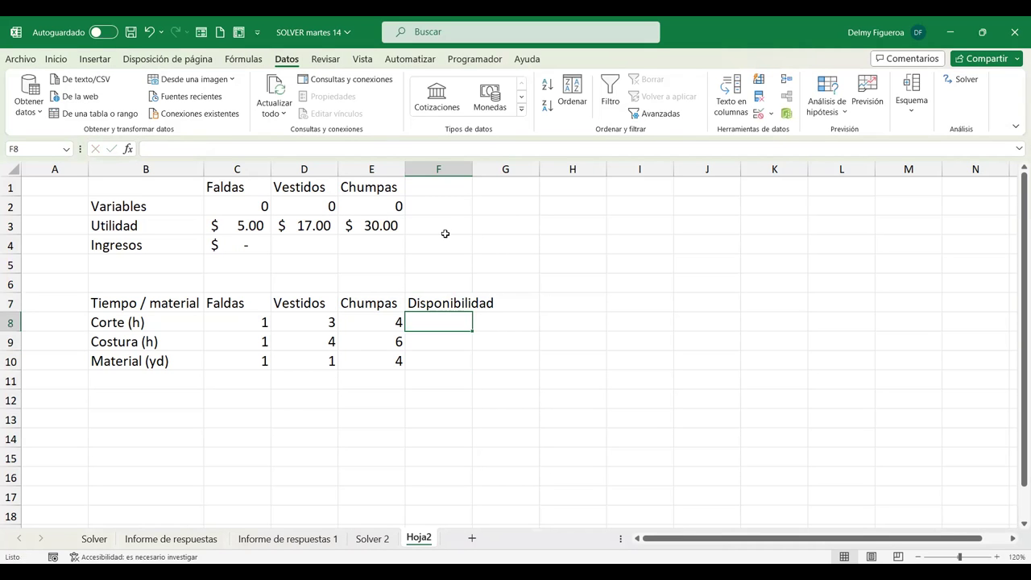
pyautogui.doubleClick(473, 164)
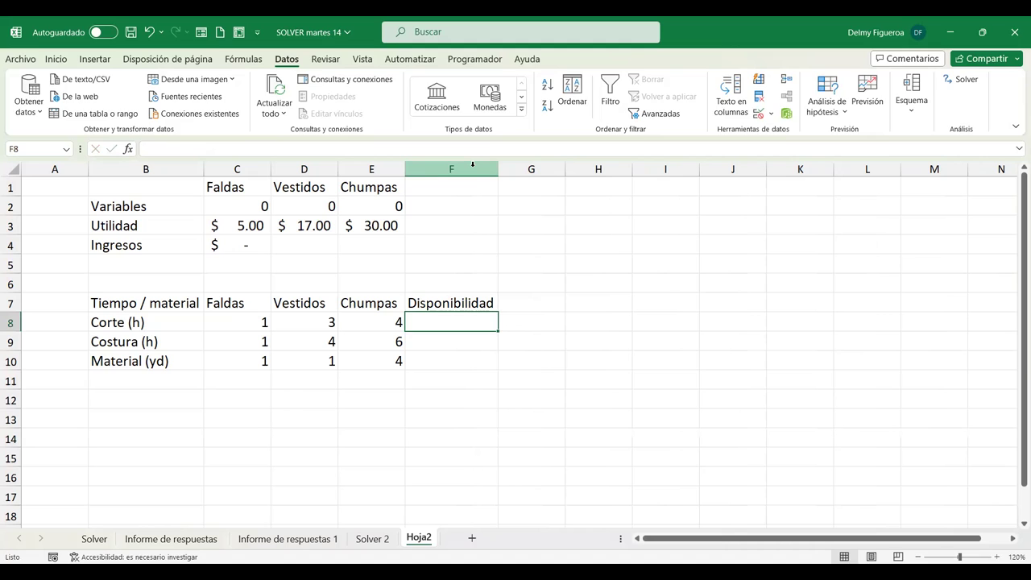
# Enter the availability limits 100, 180 and 60 in F8:F10.
pyautogui.write('100')
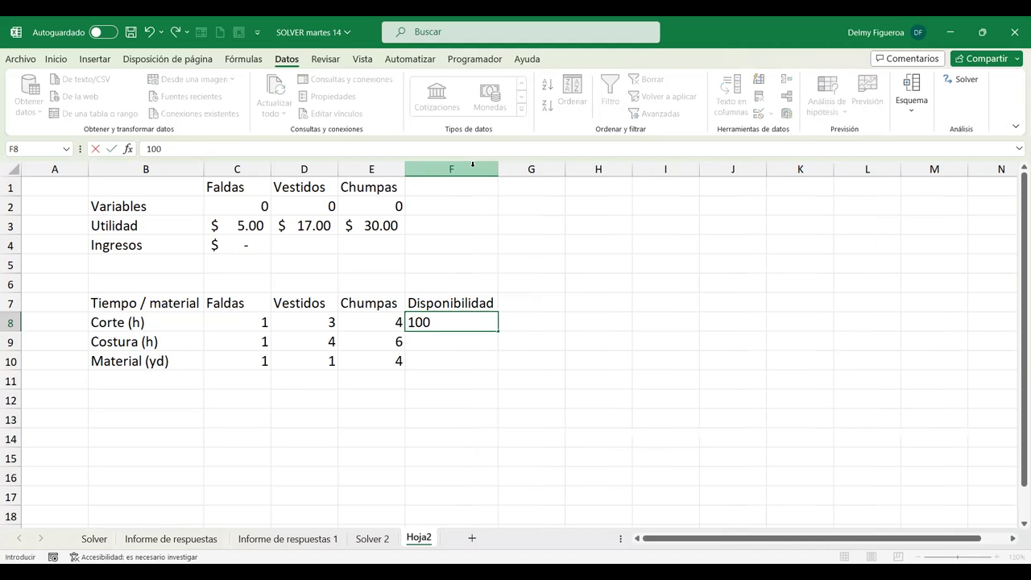
pyautogui.press('Return')
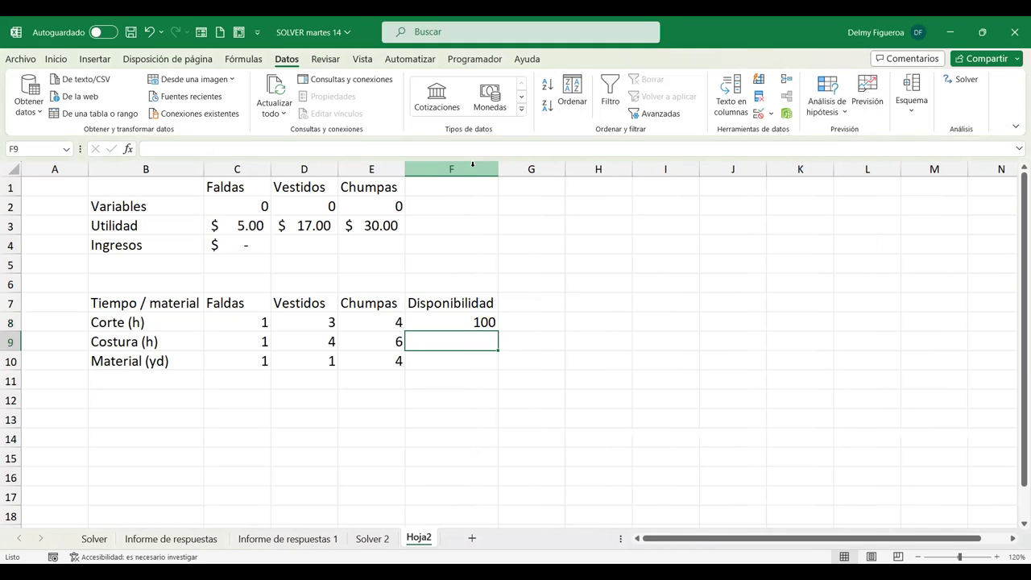
pyautogui.write('180')
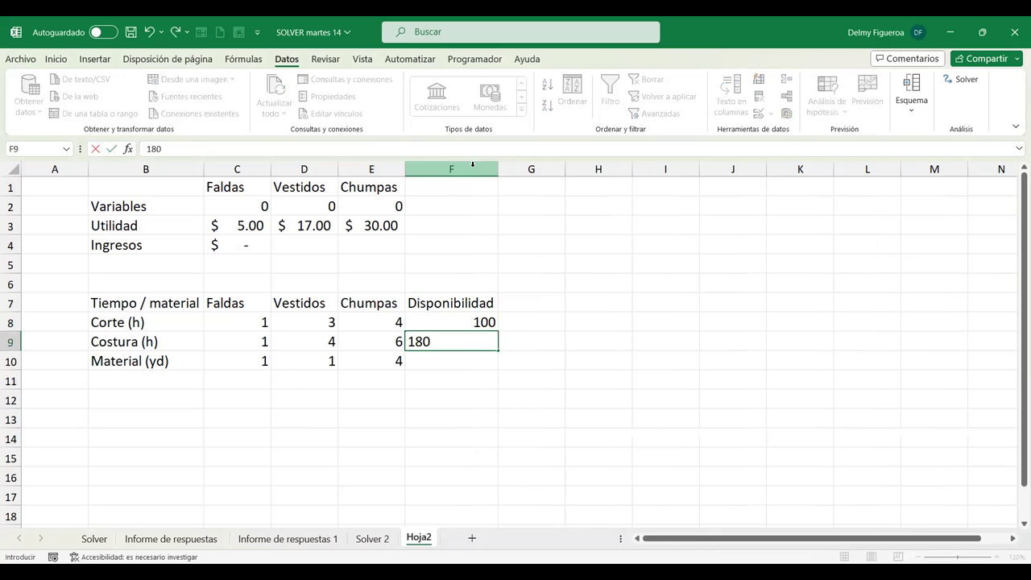
pyautogui.press('Return')
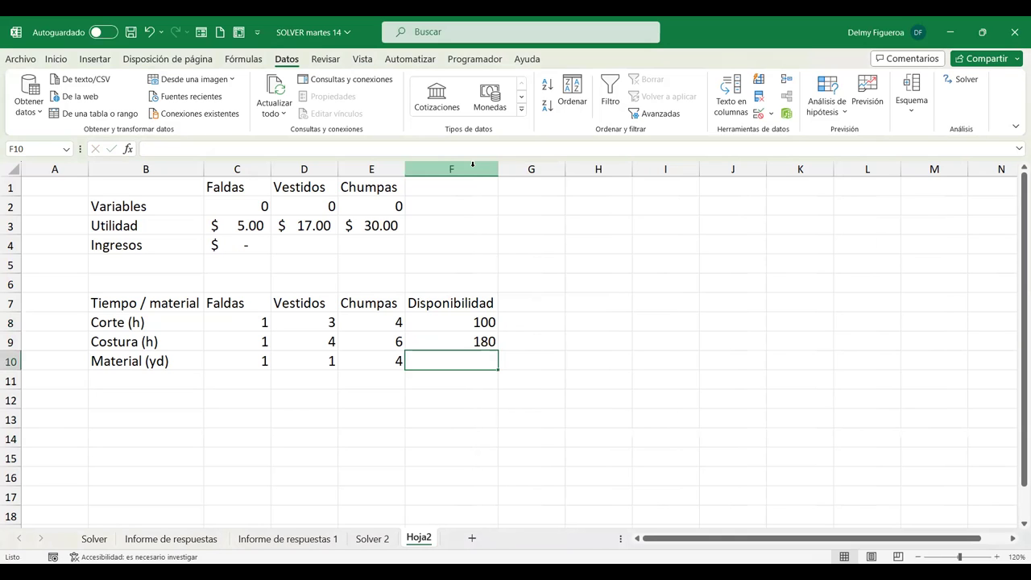
pyautogui.write('60')
pyautogui.press('Tab')
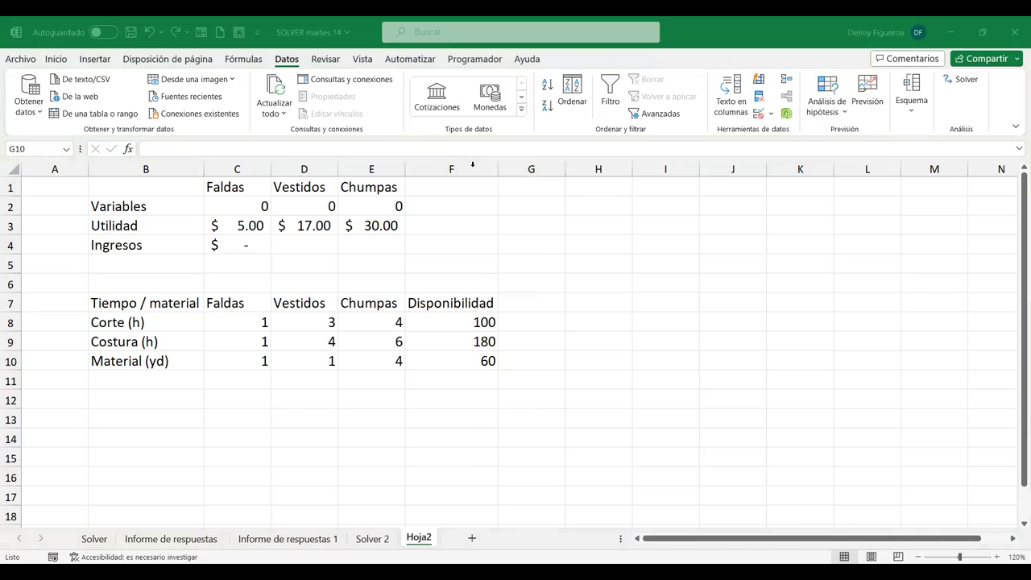
pyautogui.click(250, 241)
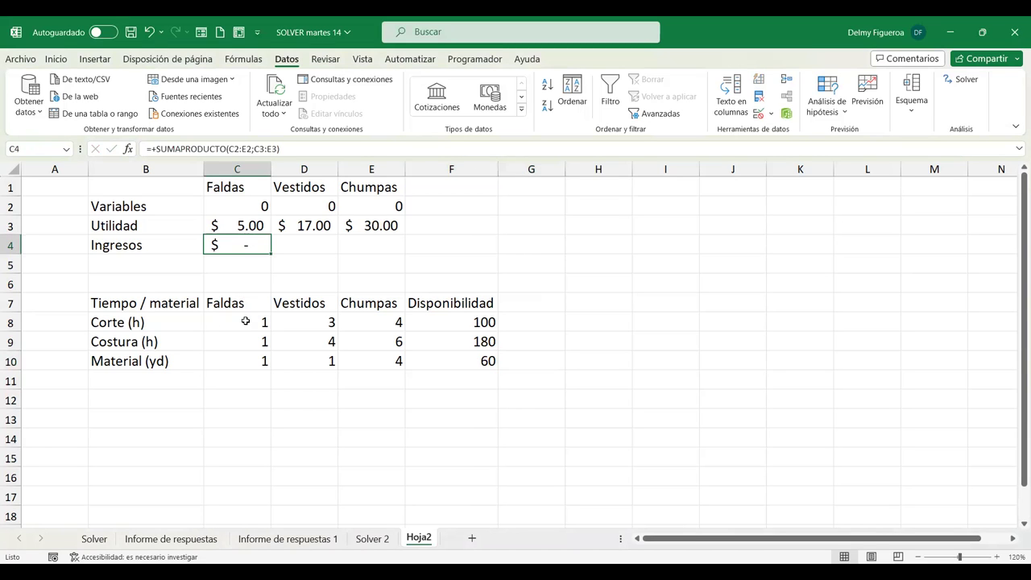
pyautogui.click(446, 317)
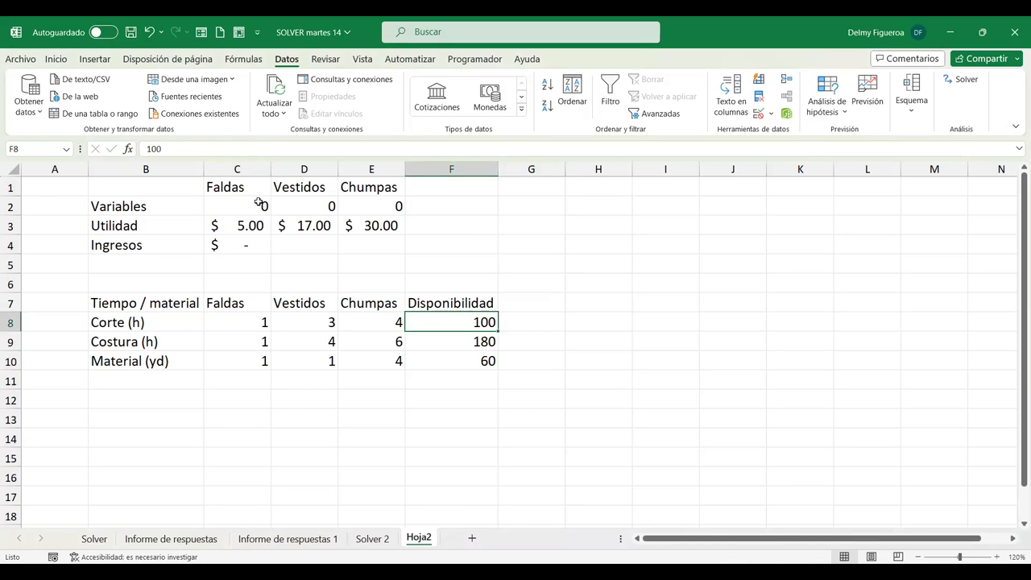
pyautogui.moveTo(258, 202); pyautogui.dragTo(407, 204)
pyautogui.click(395, 205)
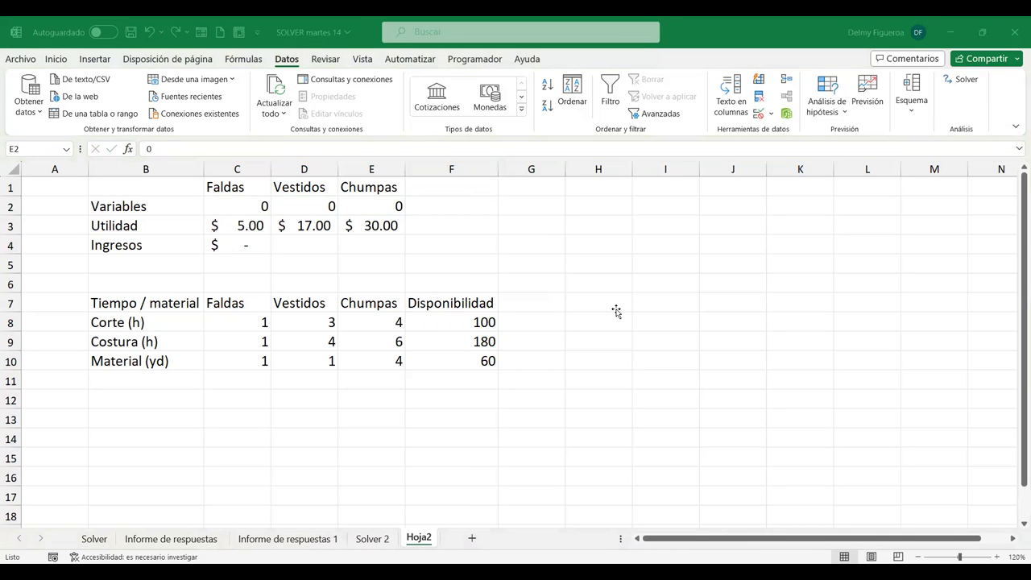
pyautogui.click(246, 245)
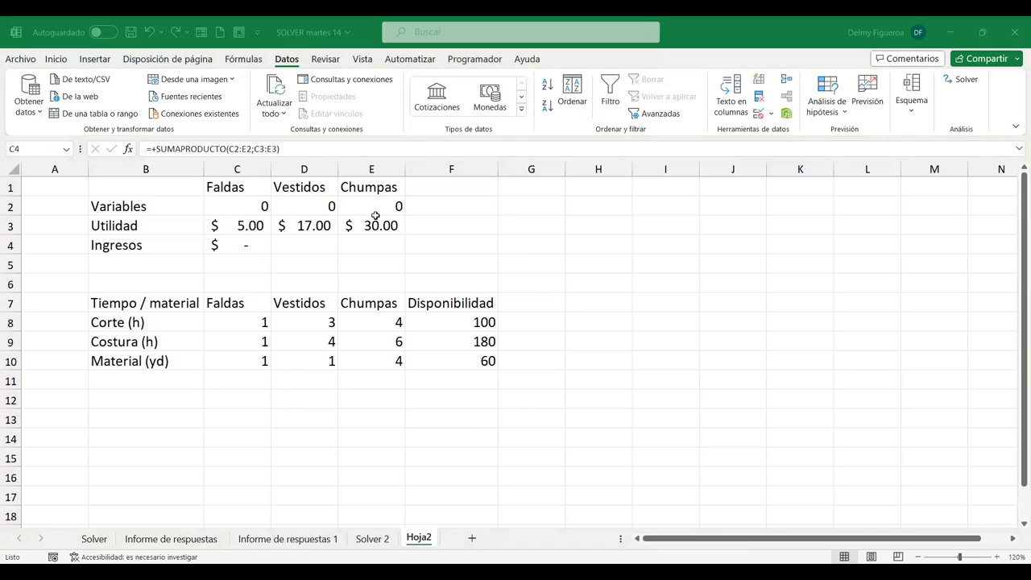
pyautogui.moveTo(242, 206); pyautogui.dragTo(379, 206)
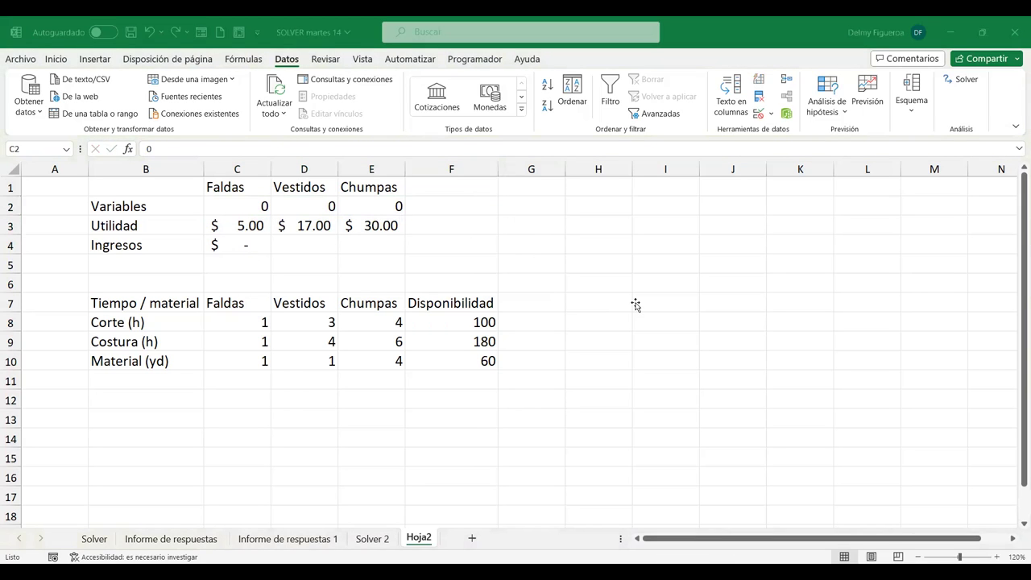
pyautogui.click(524, 320)
pyautogui.click(524, 319)
pyautogui.click(522, 318)
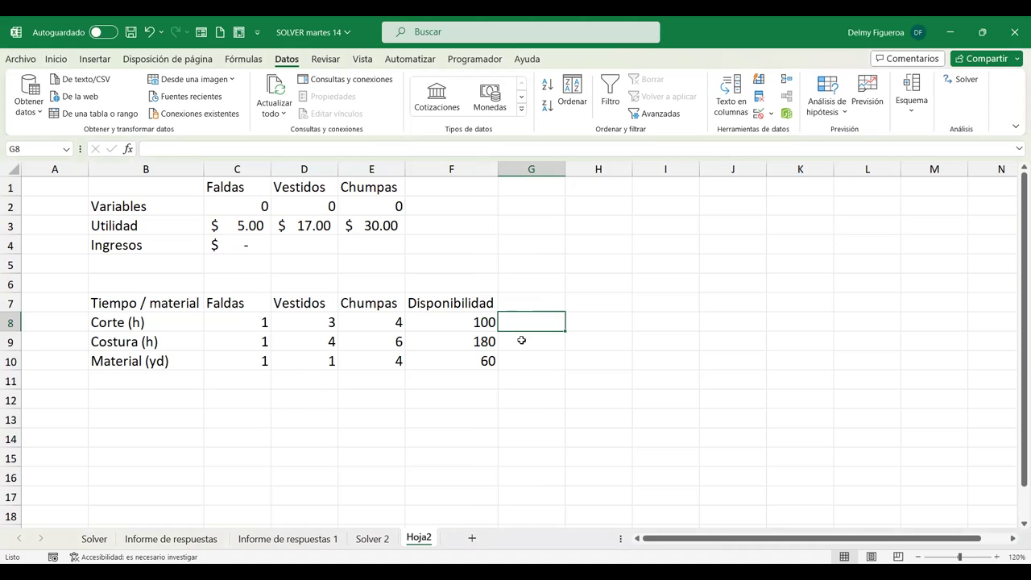
pyautogui.moveTo(521, 319); pyautogui.dragTo(520, 357)
pyautogui.click(535, 316)
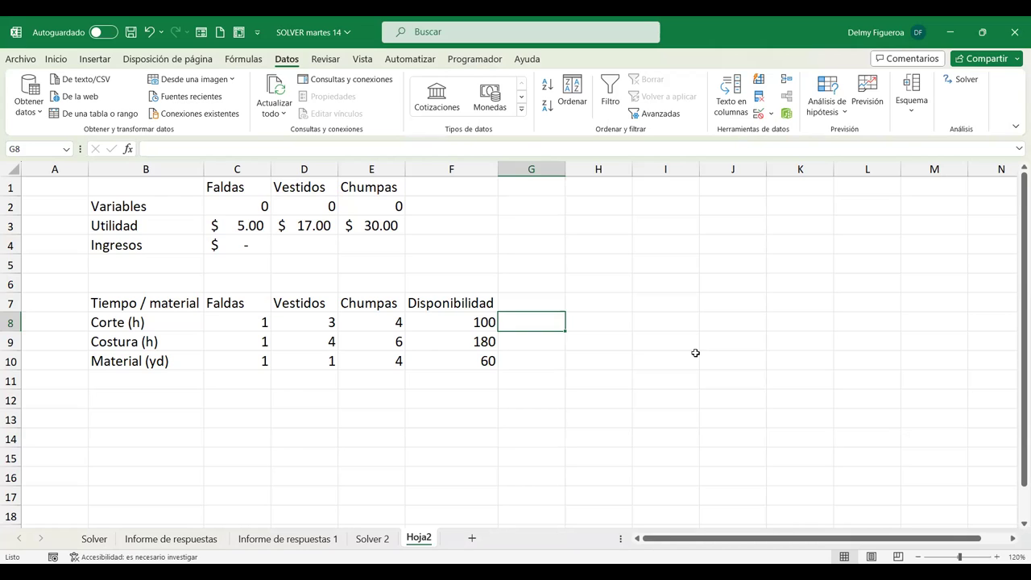
# Enter the heading 'Total' in G7 beside Disponibilidad.
pyautogui.click(518, 303)
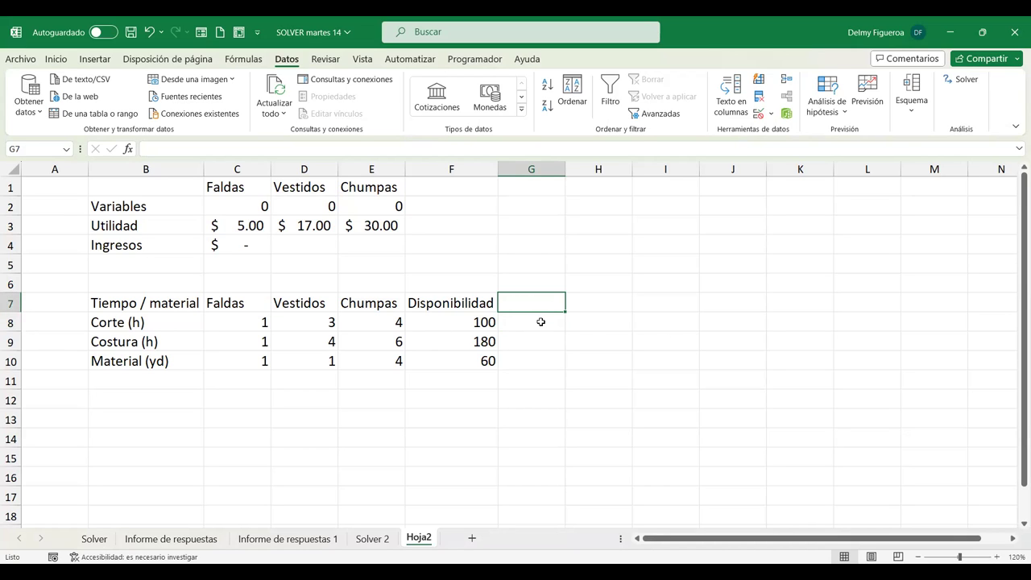
pyautogui.click(541, 321)
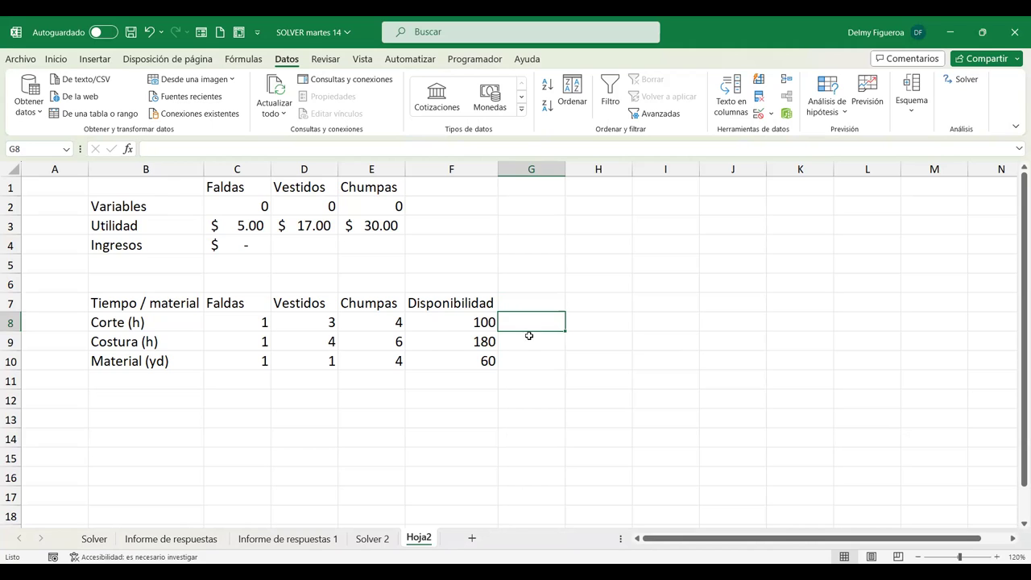
pyautogui.click(559, 299)
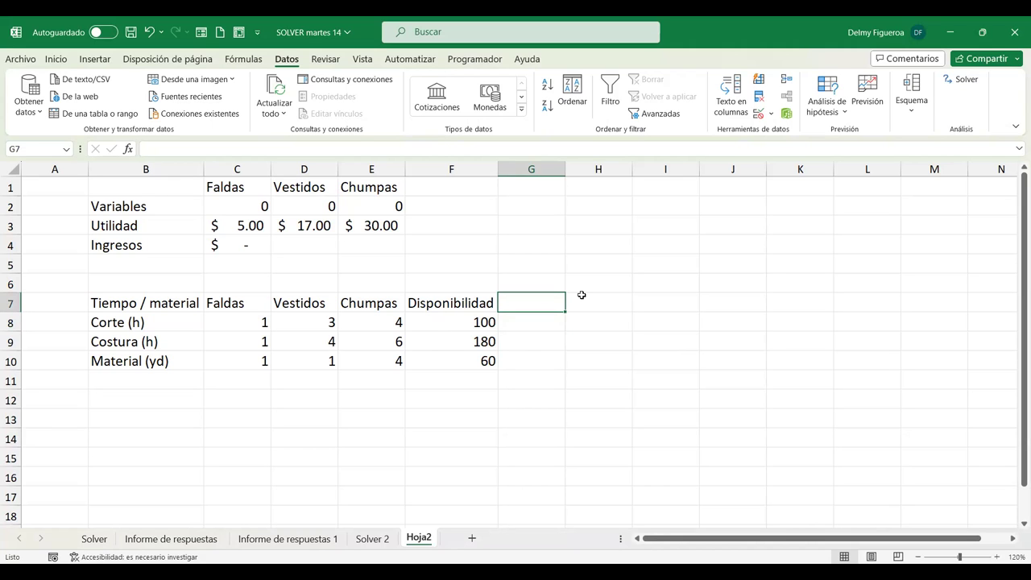
pyautogui.write('Total')
pyautogui.press('Return')
pyautogui.press('Return')
pyautogui.press('Up')
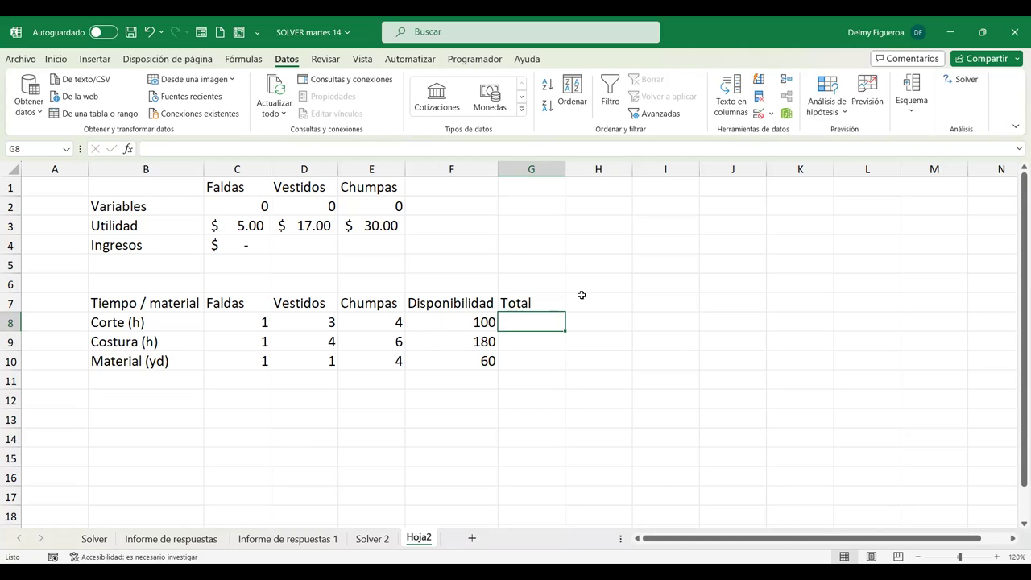
# Enter the formula +SUMAPRODUCTO(C2:E2;C8:E8) in G8.
pyautogui.write('+')
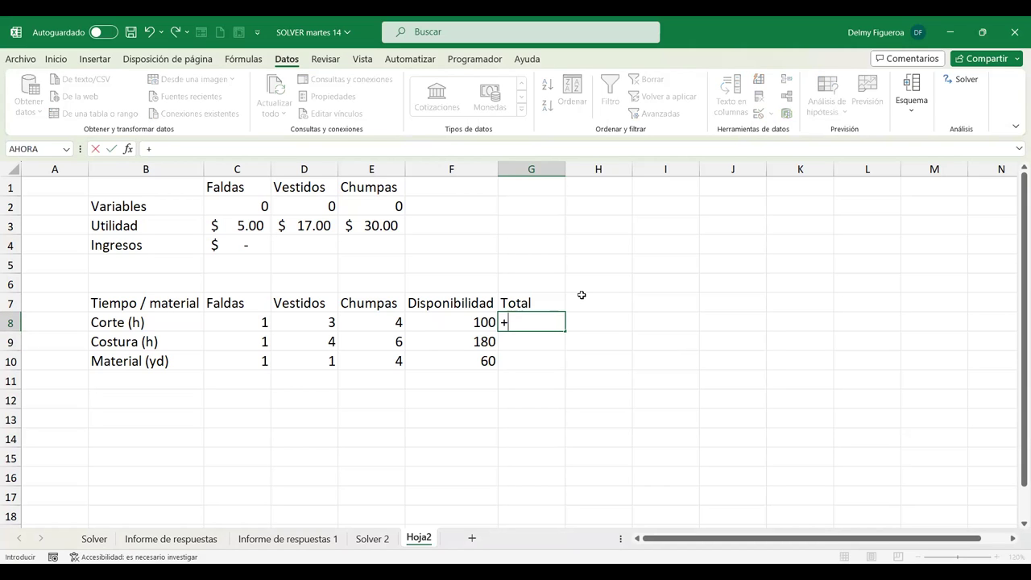
pyautogui.write('suma')
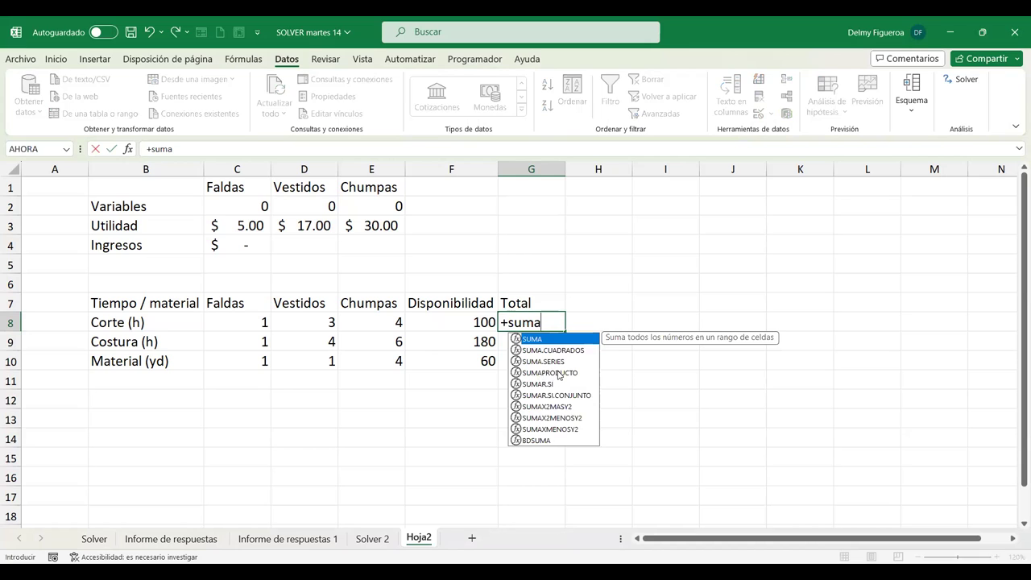
pyautogui.doubleClick(559, 372)
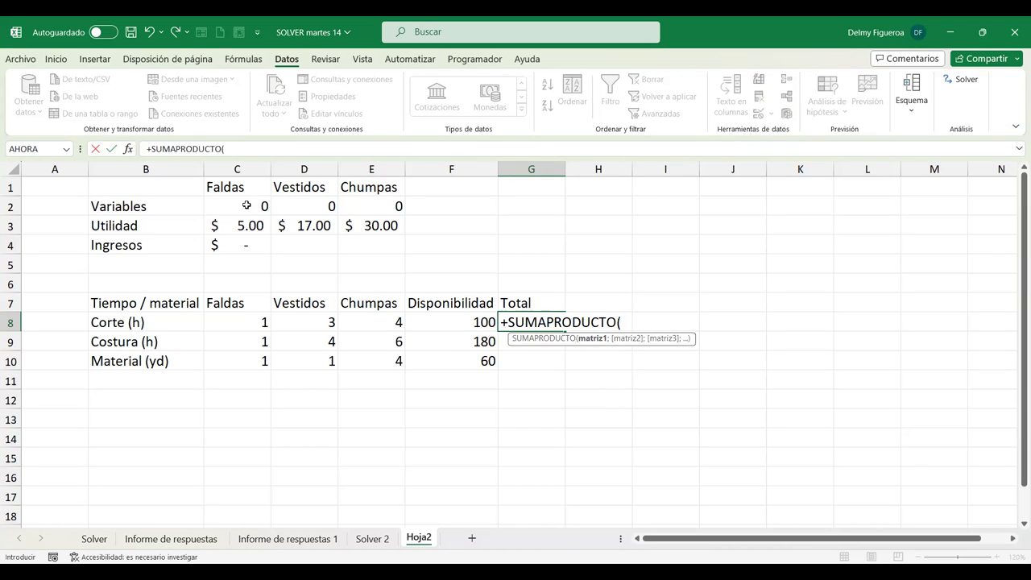
pyautogui.moveTo(247, 205); pyautogui.dragTo(389, 210)
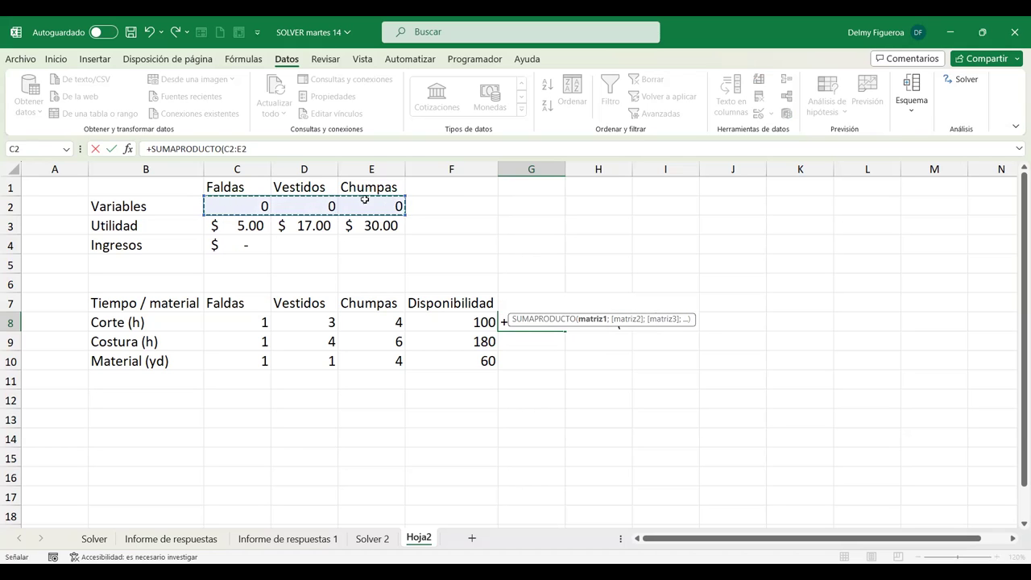
pyautogui.click(274, 149)
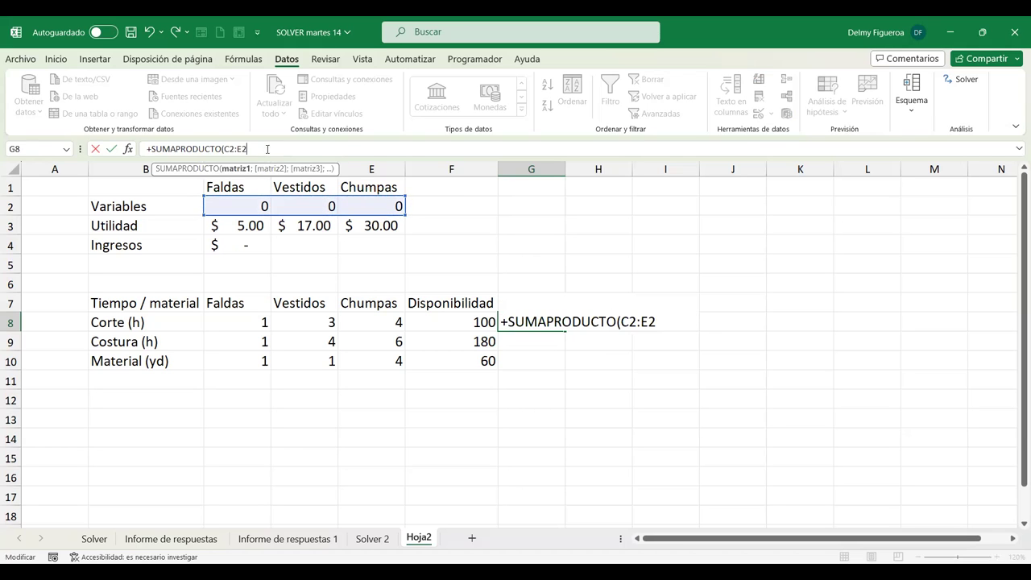
pyautogui.write(';')
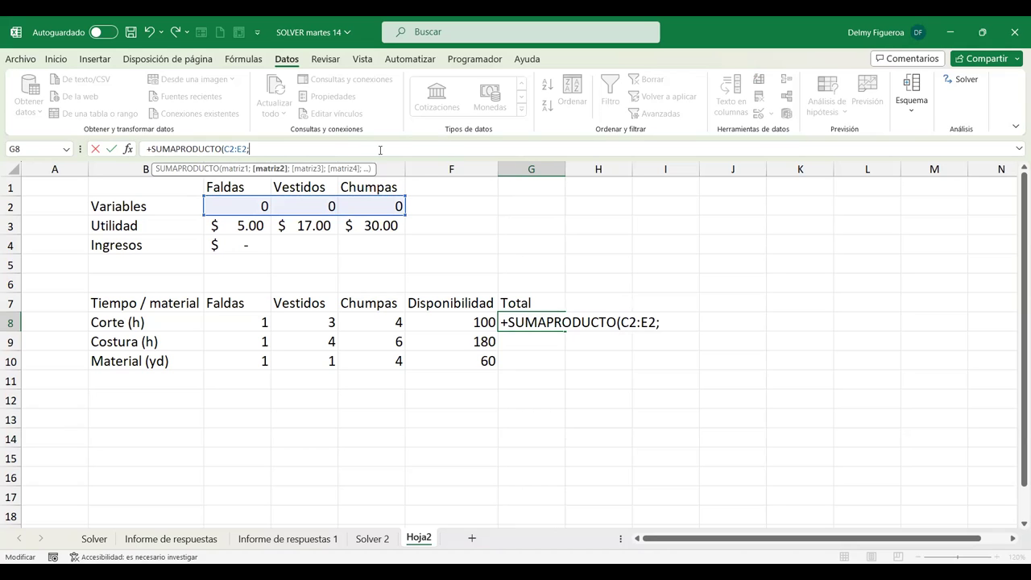
pyautogui.click(265, 322)
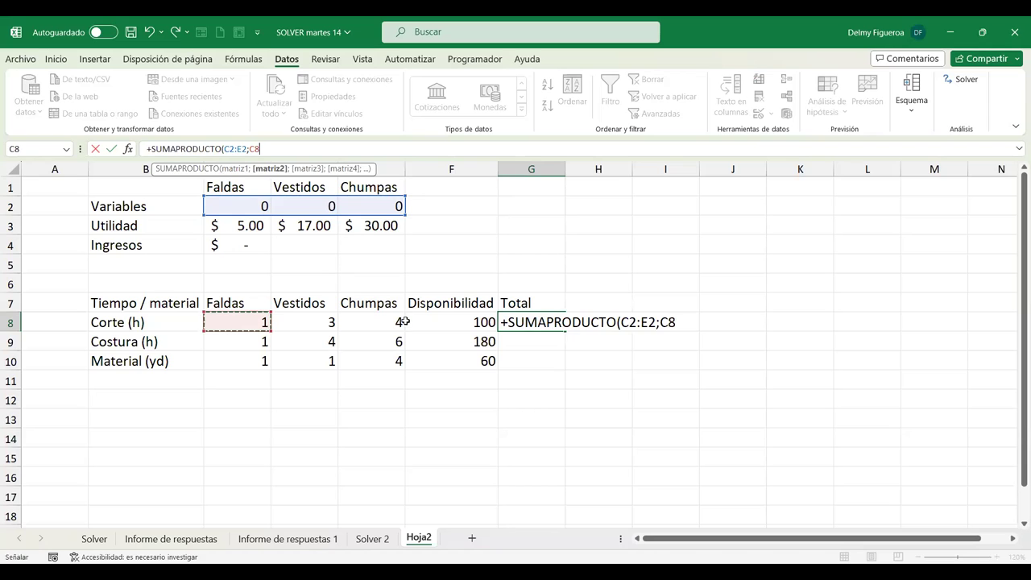
pyautogui.keyDown('shift'); pyautogui.click(376, 322); pyautogui.keyUp('shift')
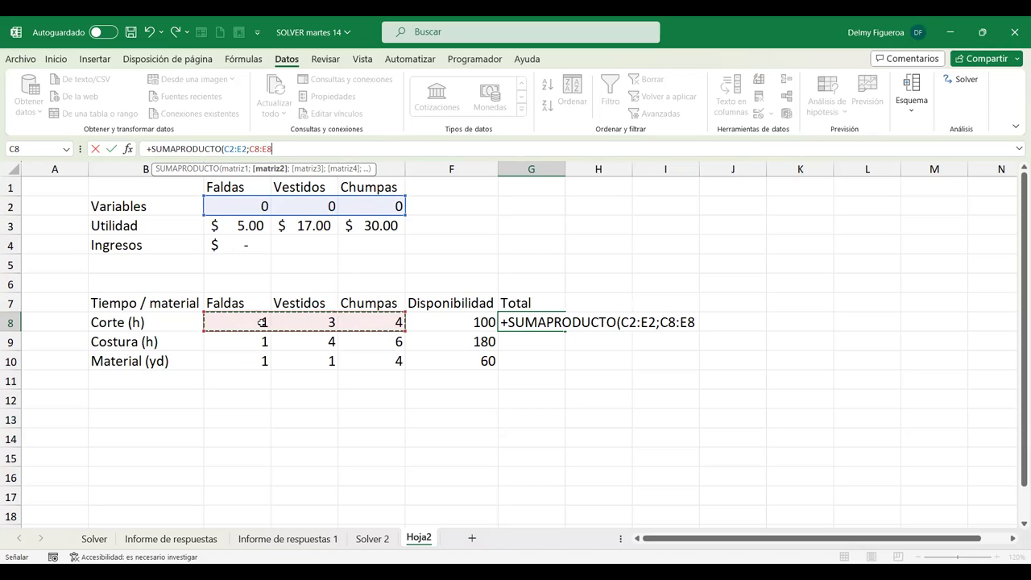
pyautogui.write(')')
pyautogui.press('Return')
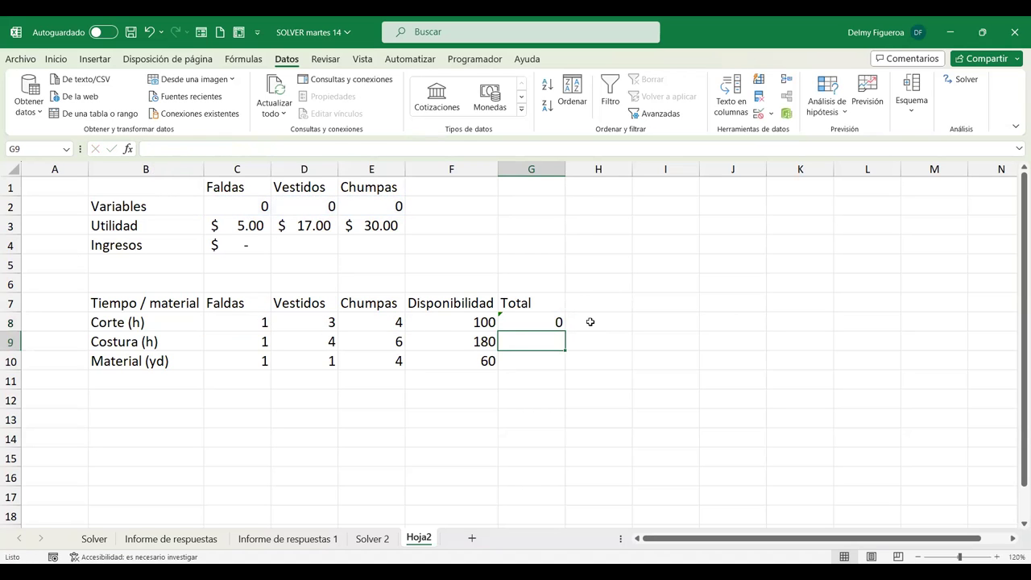
# Fill the G8 formula down to G10, giving 0, 253 and 0.
pyautogui.click(549, 321)
pyautogui.moveTo(566, 328); pyautogui.dragTo(562, 370)
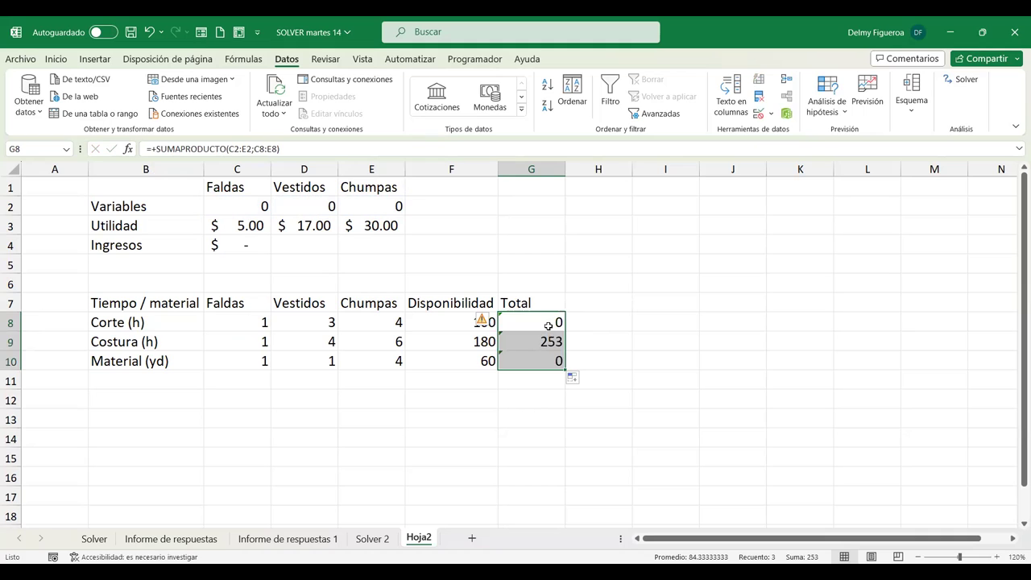
pyautogui.click(550, 325)
# Make G8's Variables range absolute ($C$2:$E$2) and refill the formula down to G10.
pyautogui.doubleClick(550, 324)
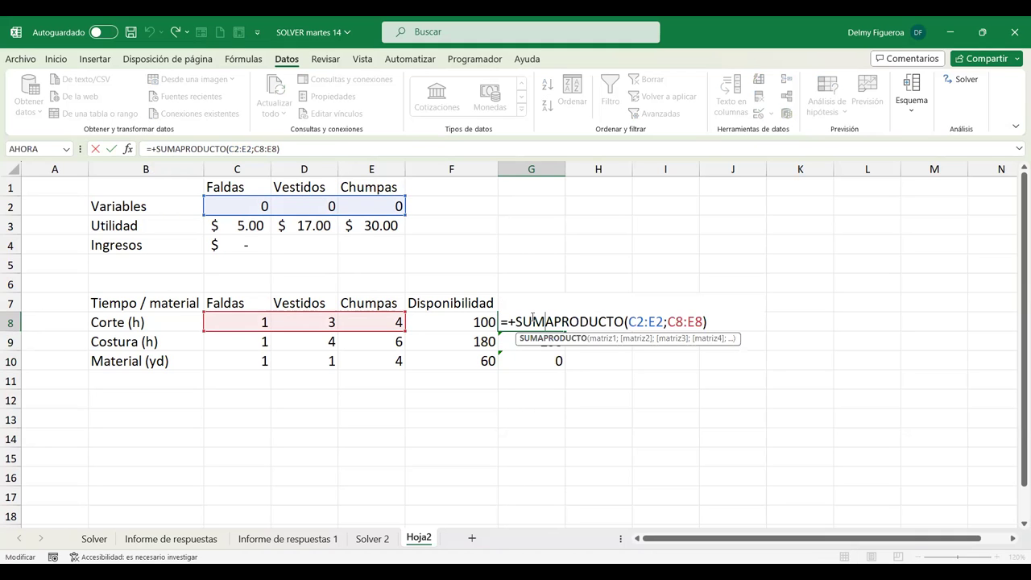
pyautogui.click(653, 321)
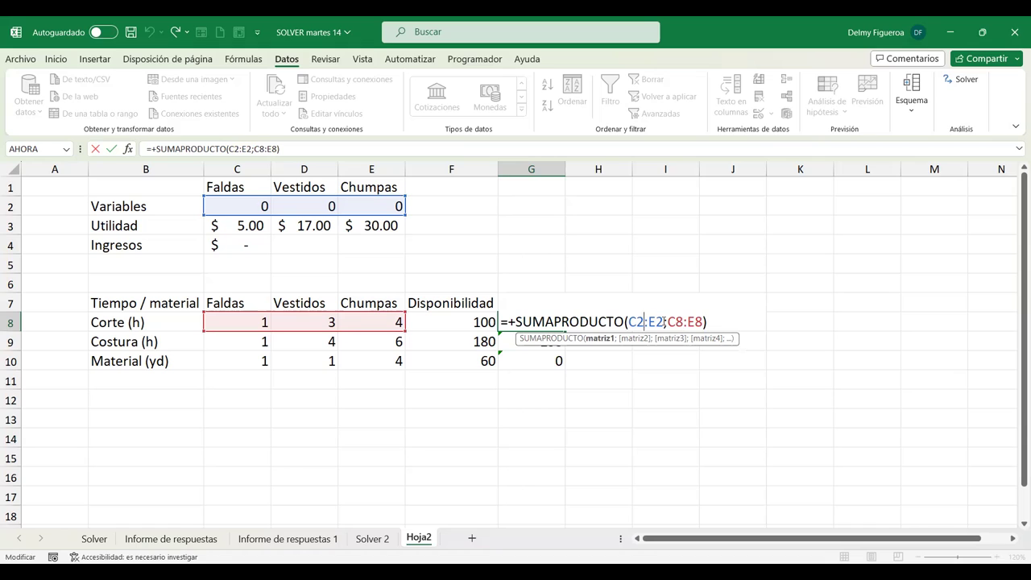
pyautogui.press('Left')
pyautogui.press('F4')
pyautogui.click(667, 322)
pyautogui.press('F4')
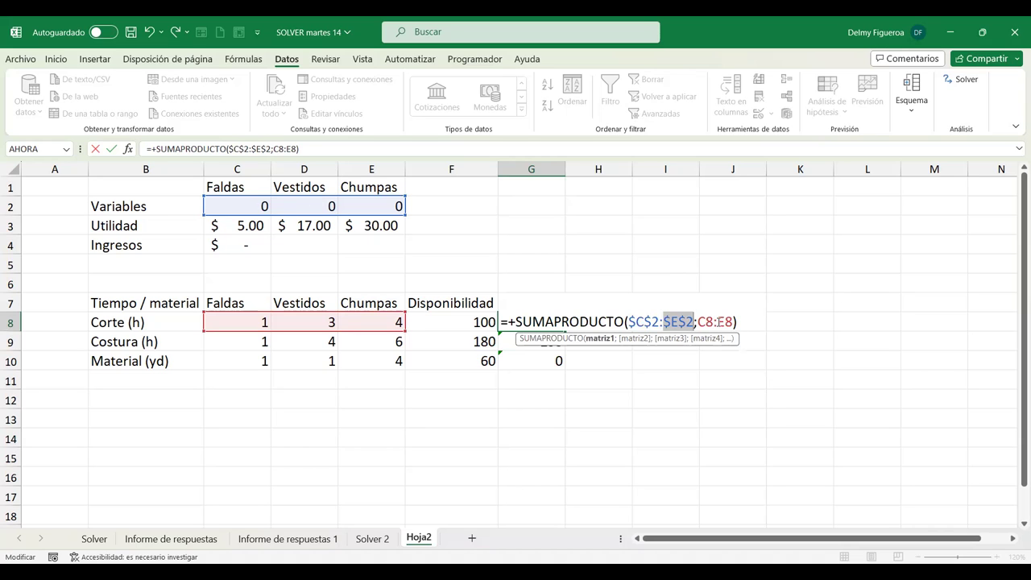
pyautogui.click(718, 322)
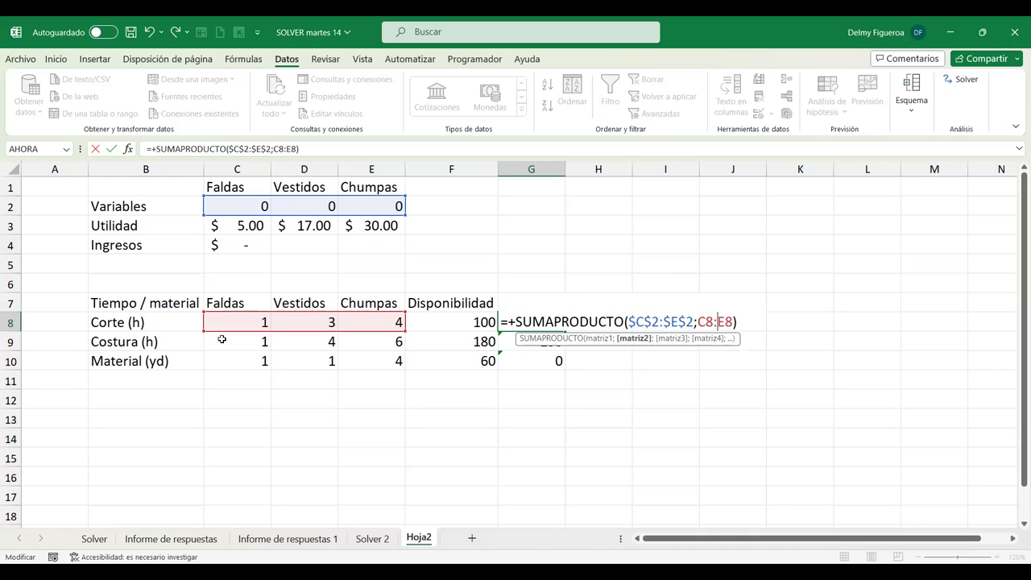
pyautogui.press('Return')
pyautogui.click(548, 324)
pyautogui.moveTo(565, 329); pyautogui.dragTo(566, 365)
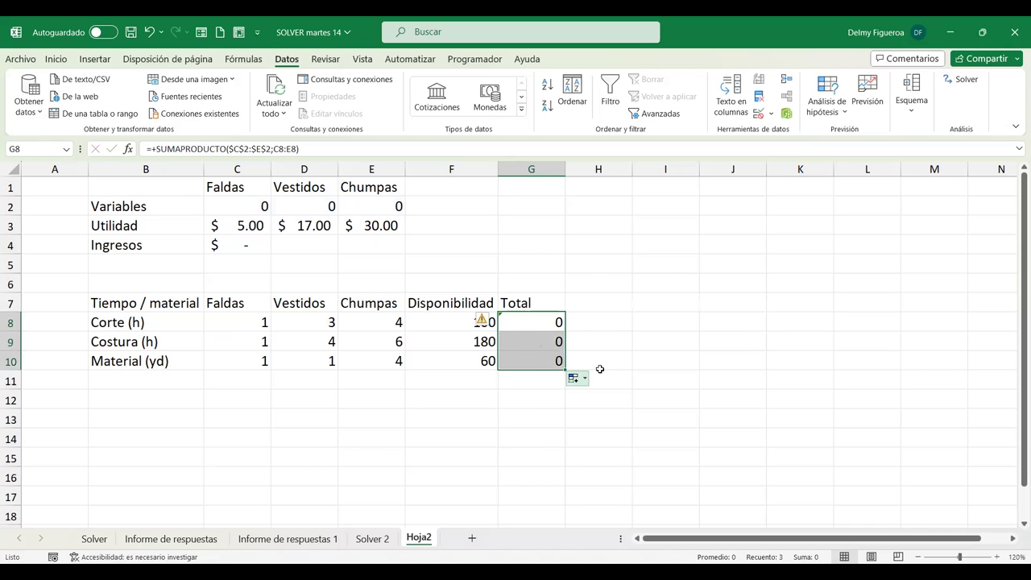
pyautogui.click(547, 321)
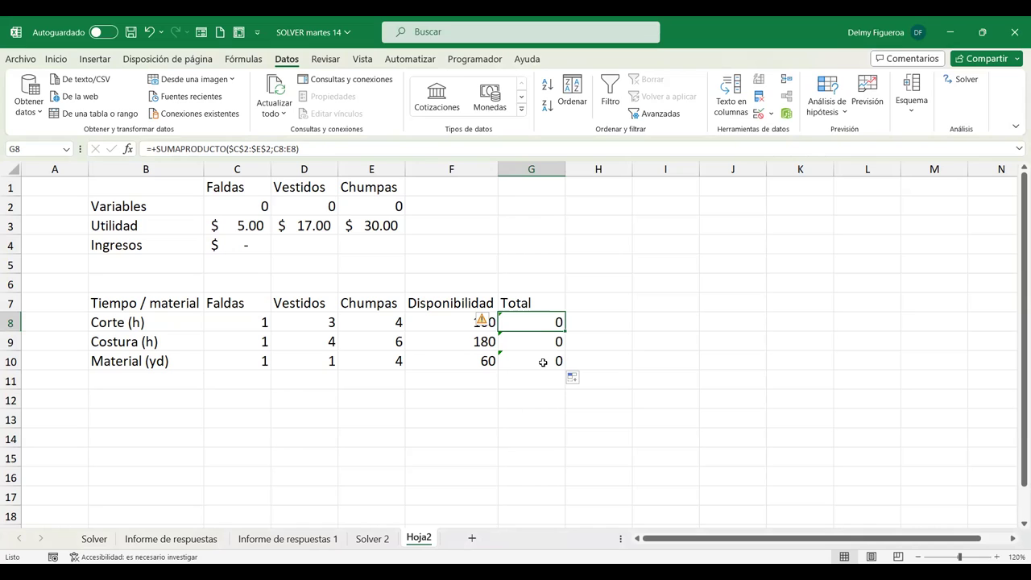
# Check the G8 and G9 total formulas and the Costura availability of 180.
pyautogui.click(506, 245)
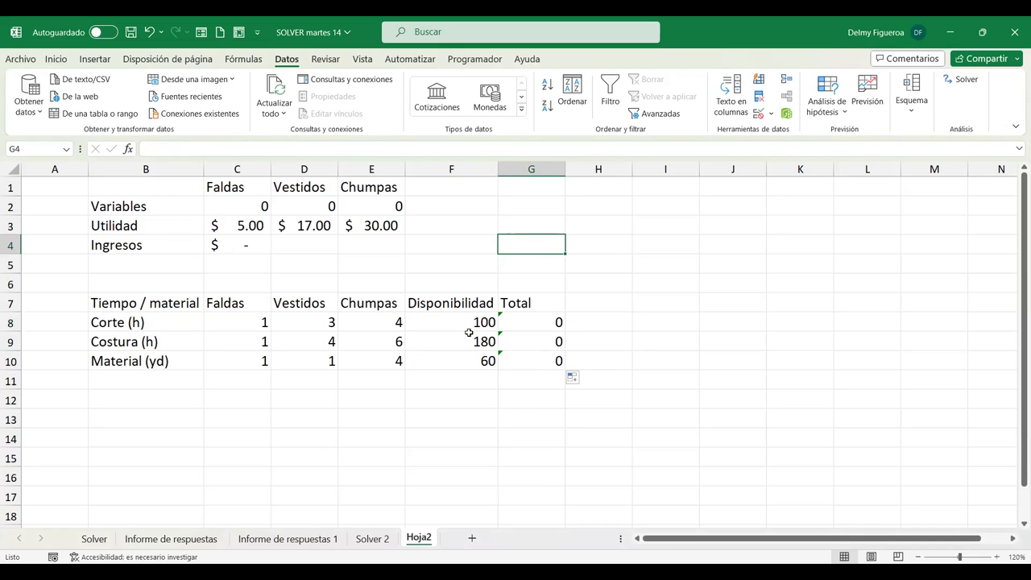
pyautogui.click(555, 322)
pyautogui.click(607, 316)
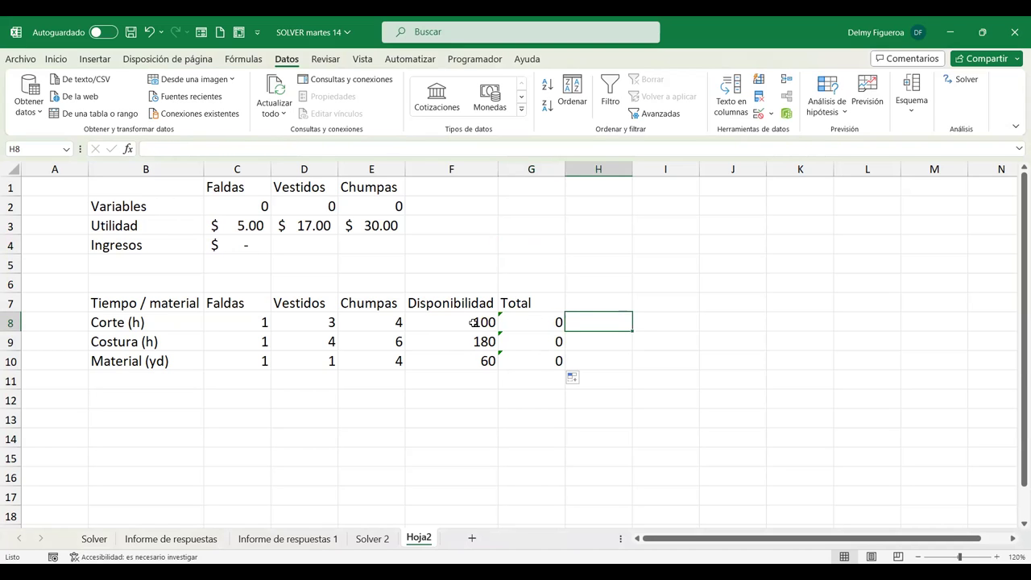
pyautogui.click(538, 342)
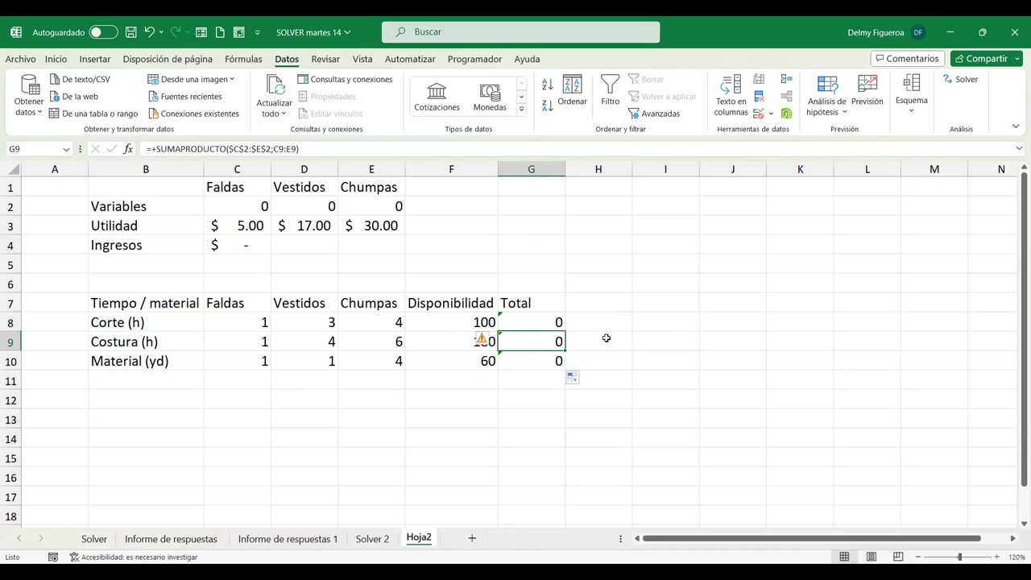
pyautogui.click(657, 333)
pyautogui.click(460, 339)
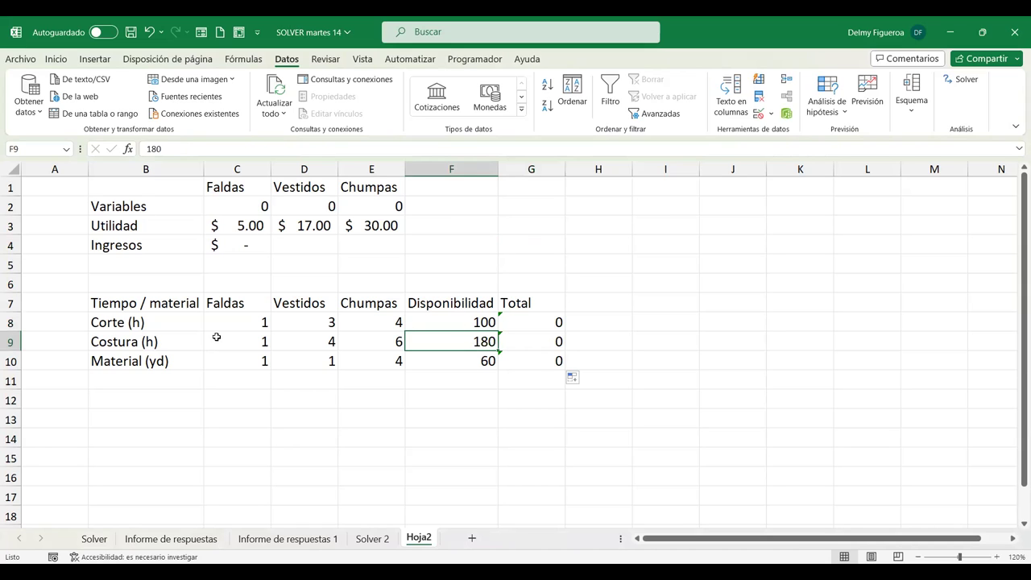
# Set Solver to maximise $C$4 by changing $C$2:$E$2, and begin adding a constraint.
pyautogui.click(966, 82)
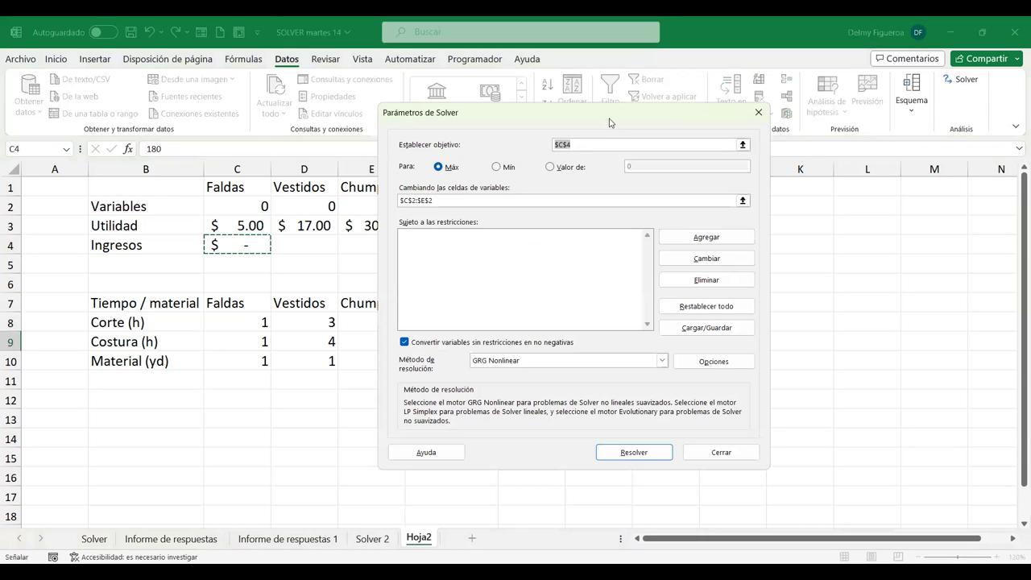
pyautogui.moveTo(610, 120); pyautogui.dragTo(821, 119)
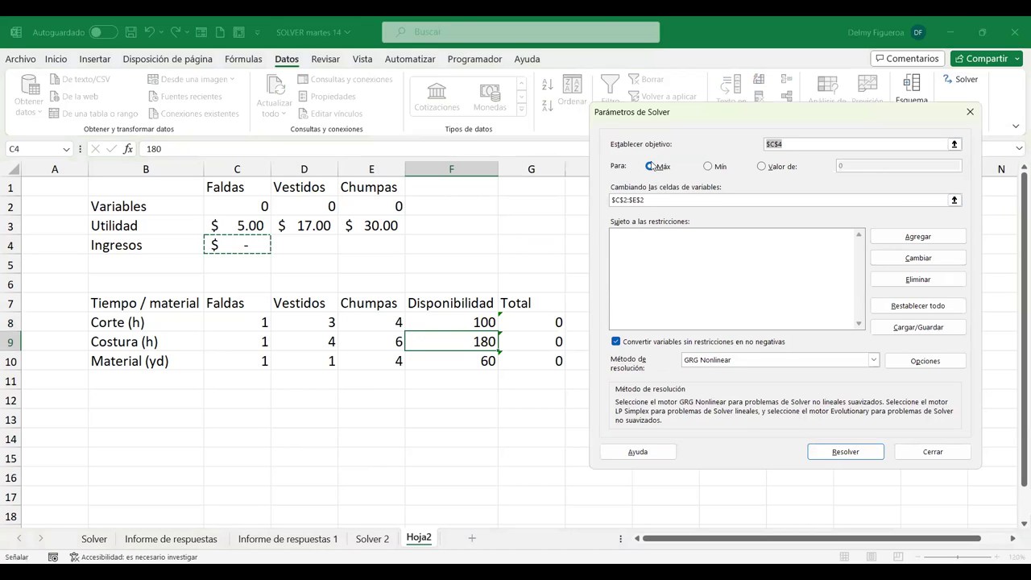
pyautogui.click(656, 198)
pyautogui.click(868, 205)
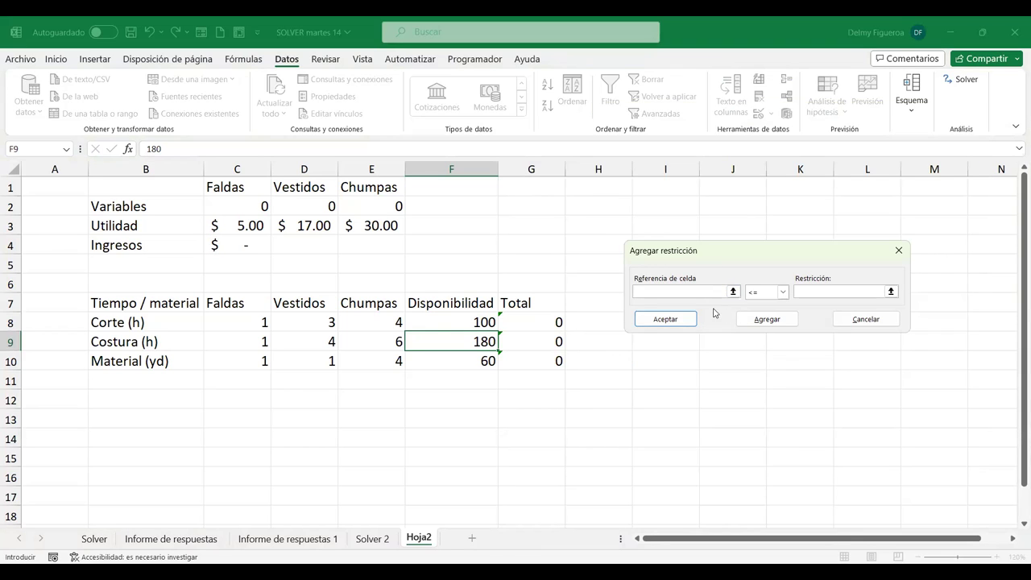
# Add the constraint $G$8:$G$10 <= $F$8:$F$10 and run Solver.
pyautogui.click(540, 319)
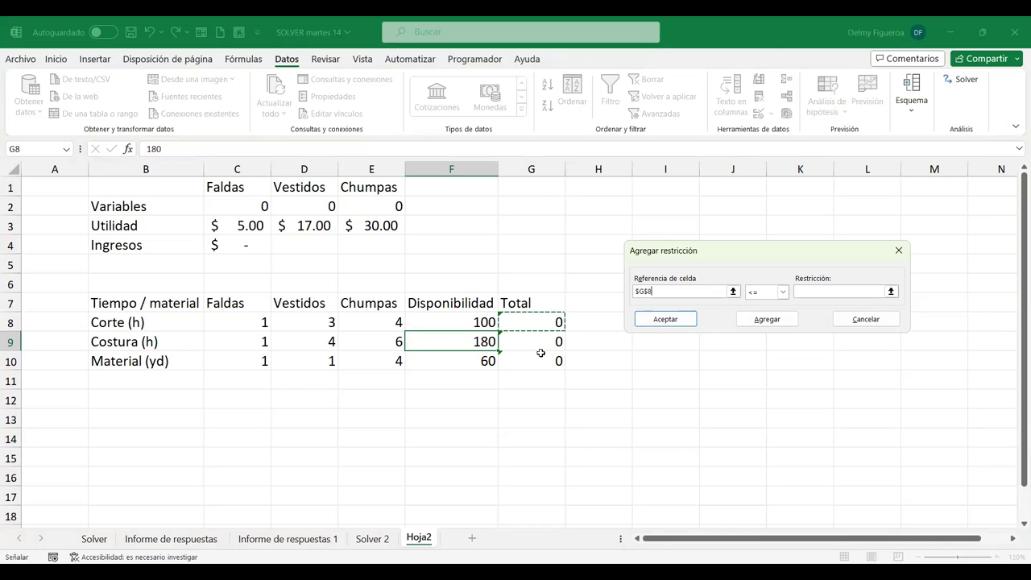
pyautogui.moveTo(534, 337); pyautogui.dragTo(536, 361)
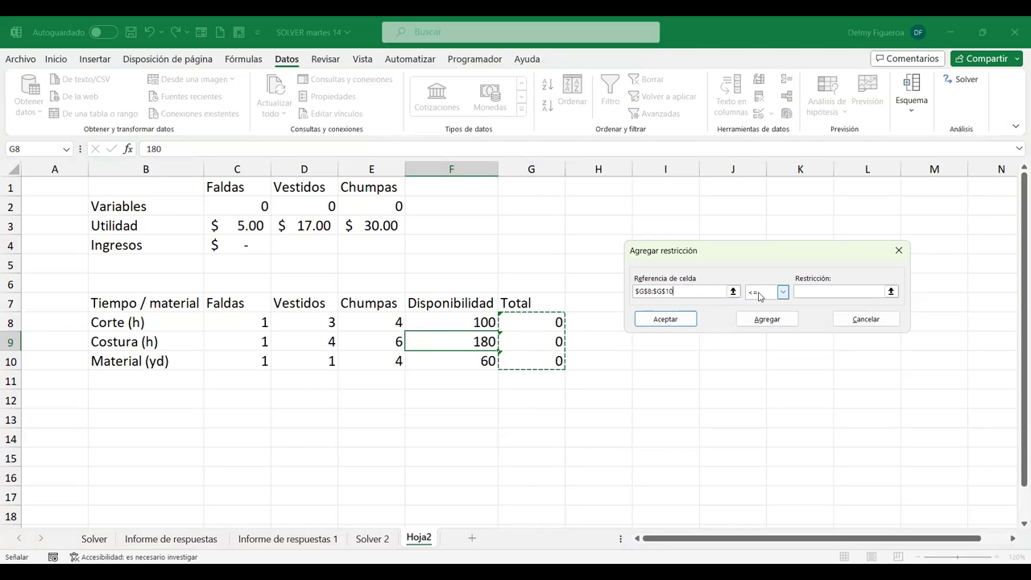
pyautogui.click(835, 290)
pyautogui.click(468, 322)
pyautogui.moveTo(476, 329); pyautogui.dragTo(480, 363)
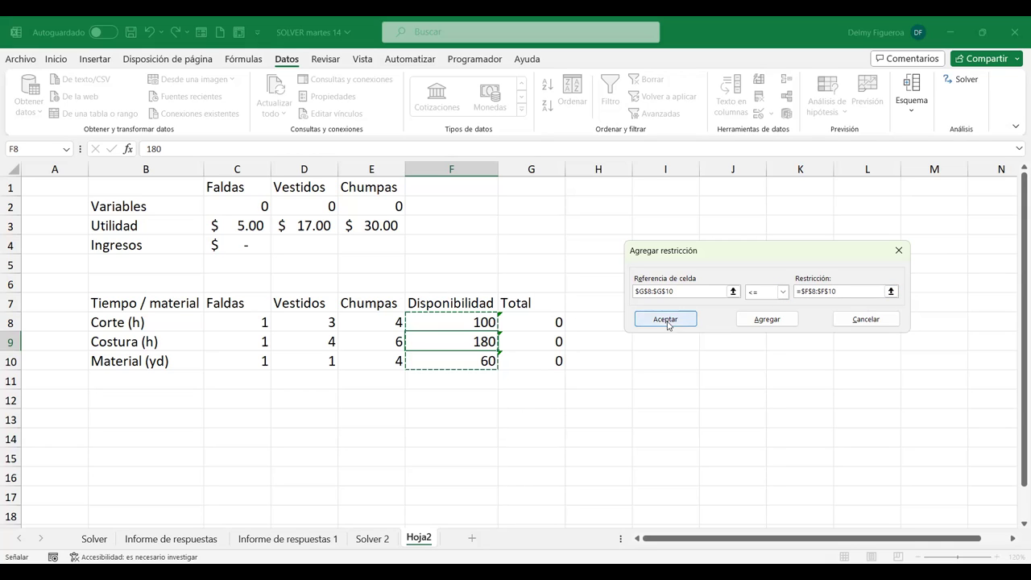
pyautogui.click(671, 319)
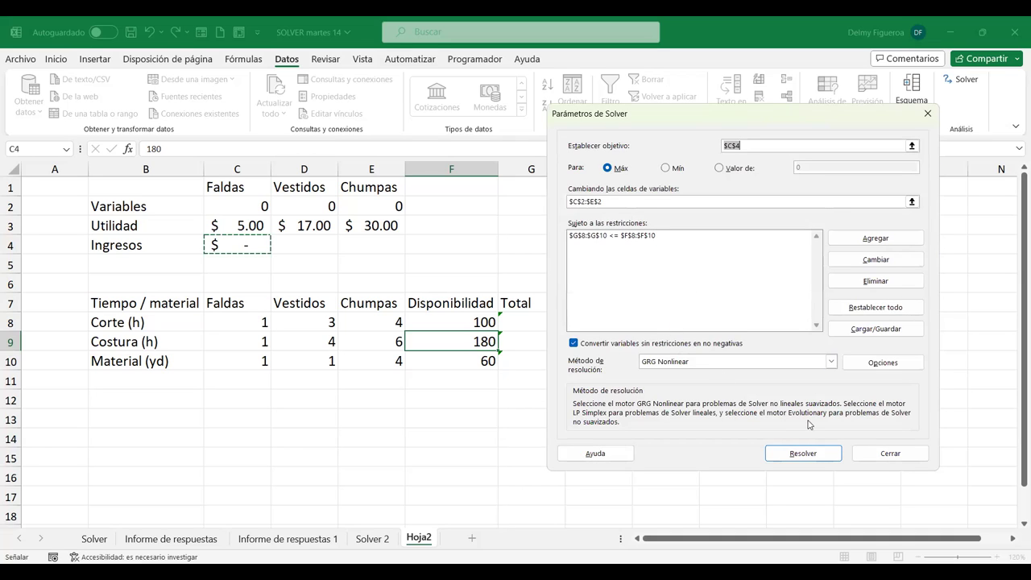
pyautogui.click(803, 454)
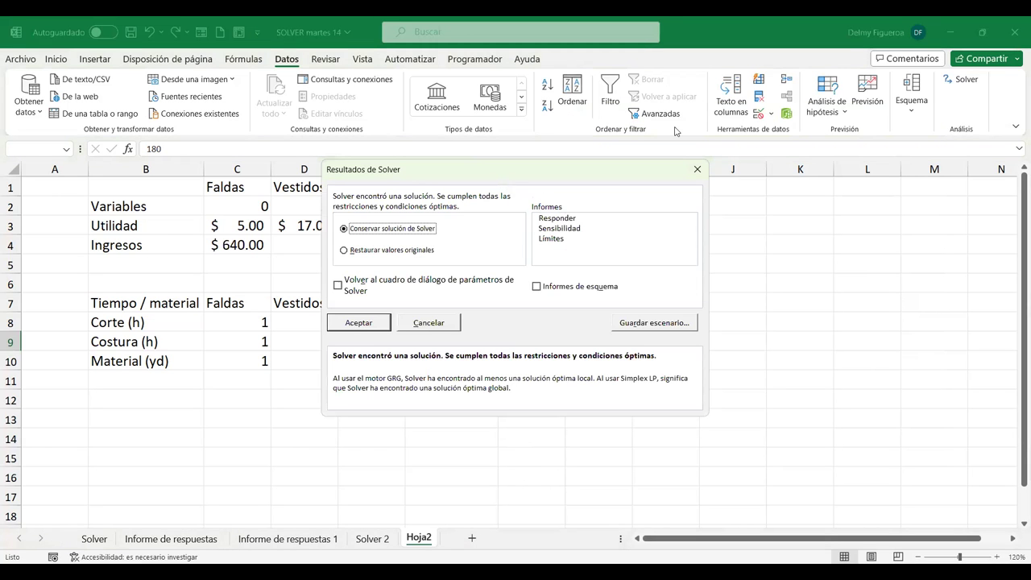
# Keep the Solver solution of 0, 20 and 10 units for $640.00 income.
pyautogui.moveTo(440, 169); pyautogui.dragTo(640, 110)
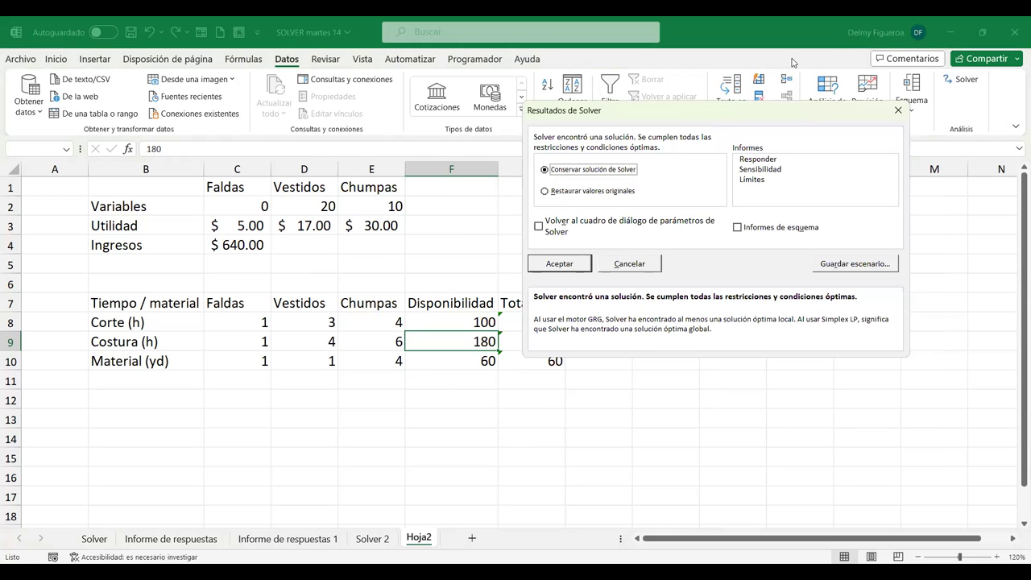
pyautogui.moveTo(725, 110); pyautogui.dragTo(789, 51)
pyautogui.click(625, 205)
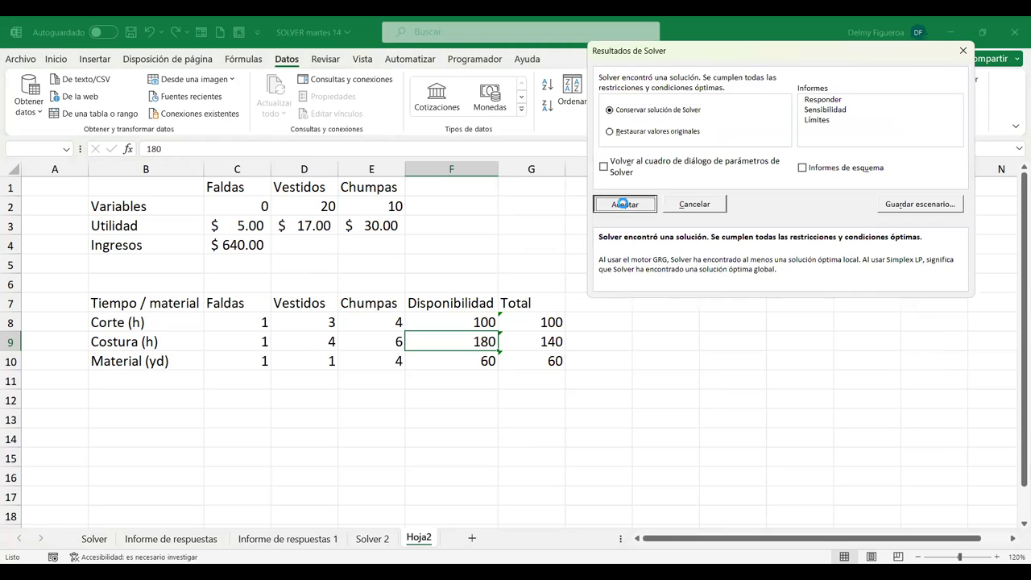
pyautogui.click(452, 224)
pyautogui.click(220, 202)
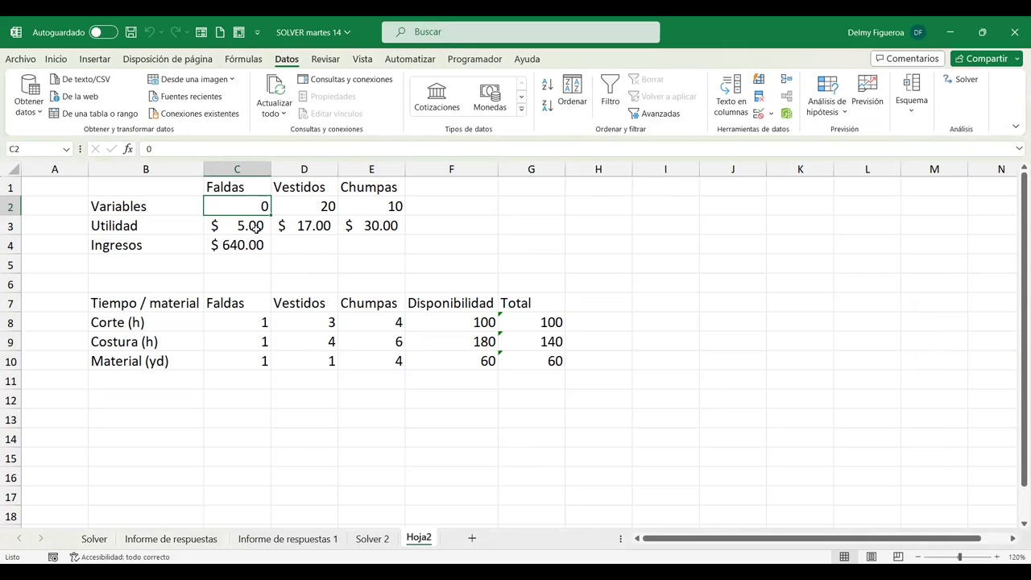
pyautogui.click(307, 203)
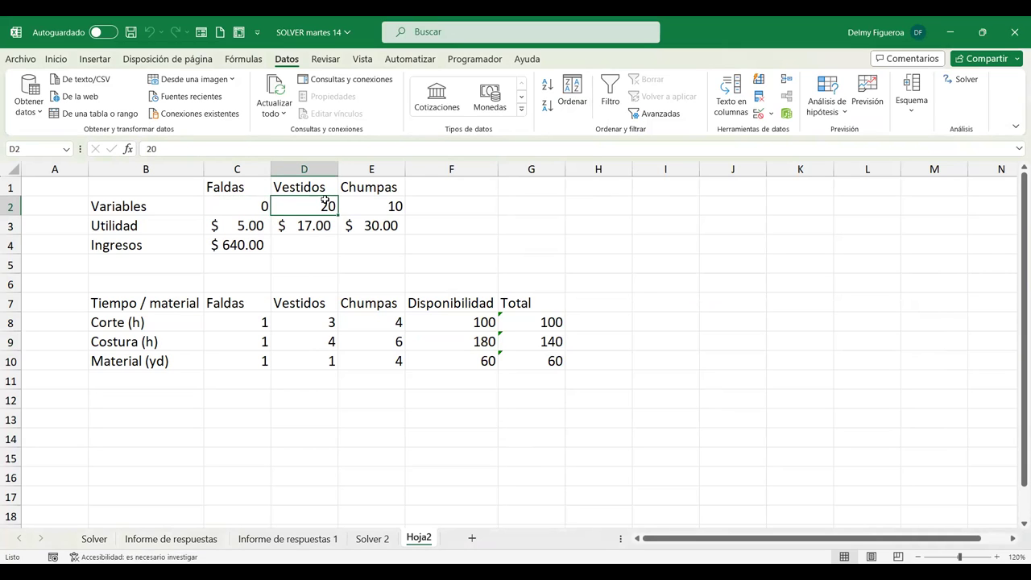
pyautogui.click(367, 204)
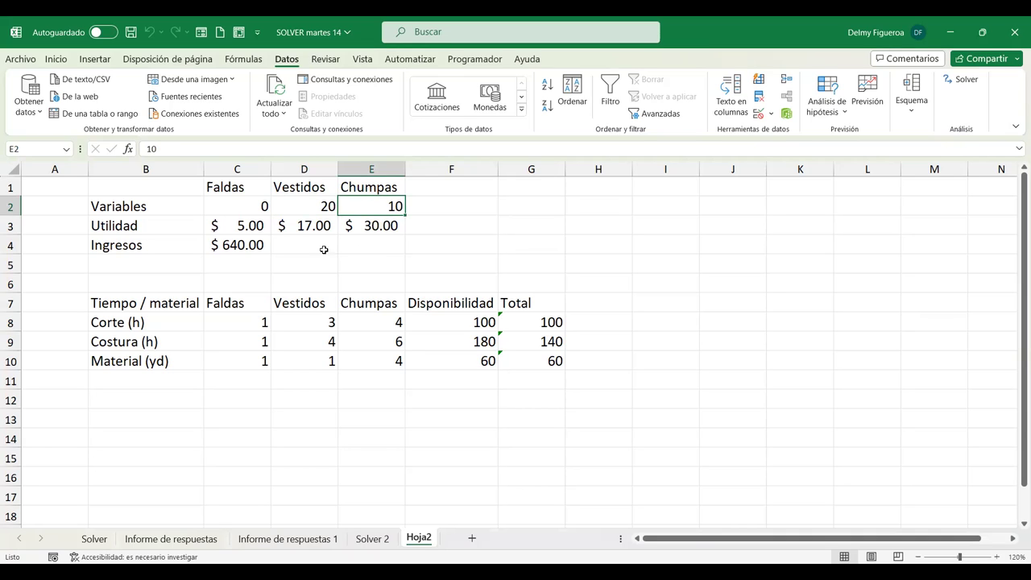
pyautogui.click(238, 244)
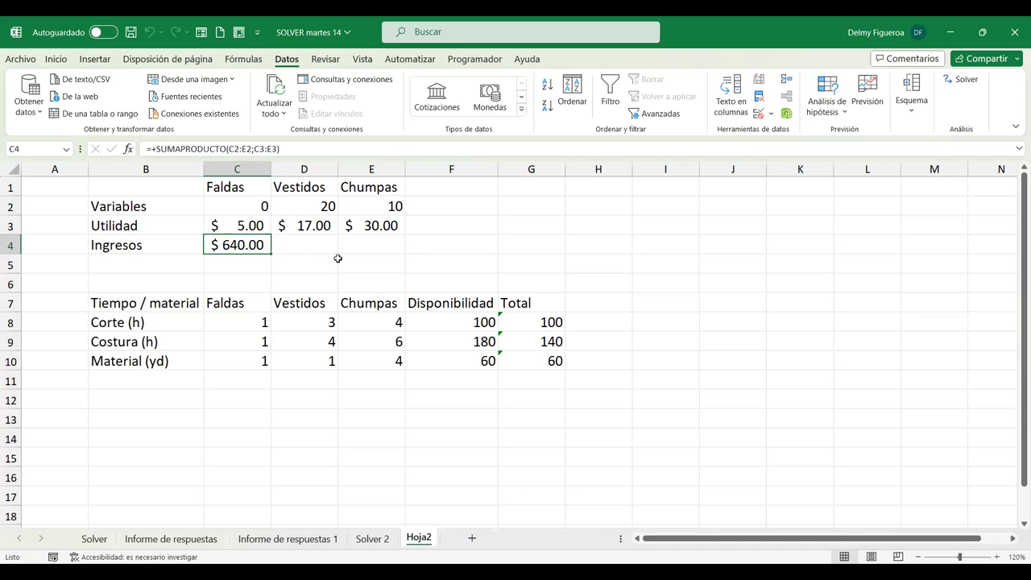
pyautogui.click(648, 319)
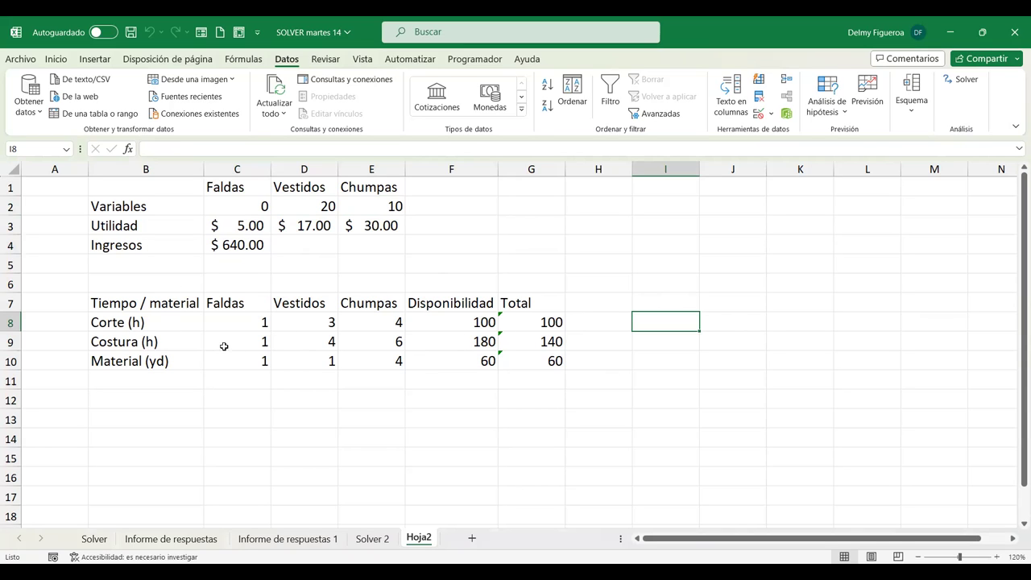
pyautogui.click(604, 342)
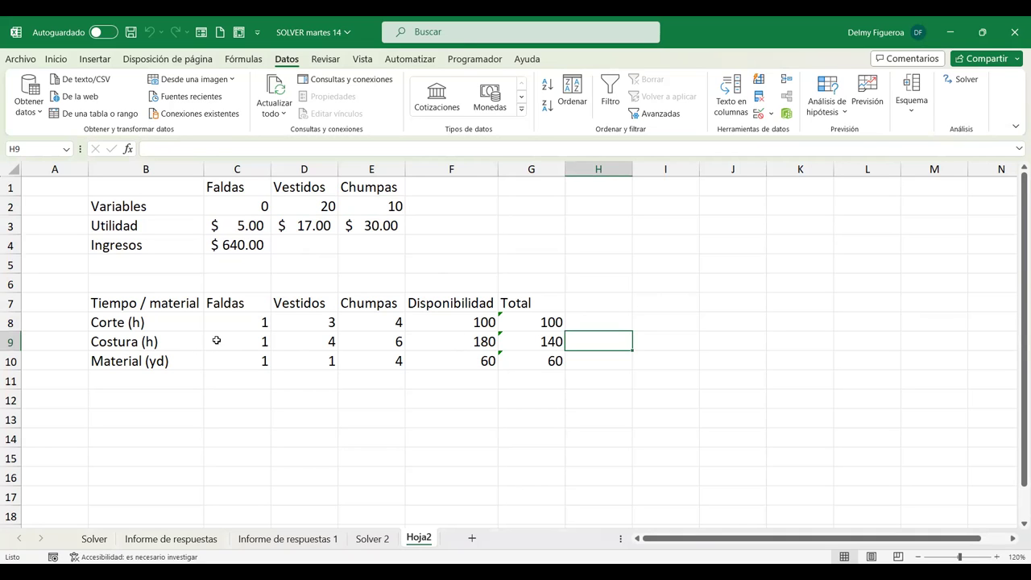
pyautogui.click(549, 361)
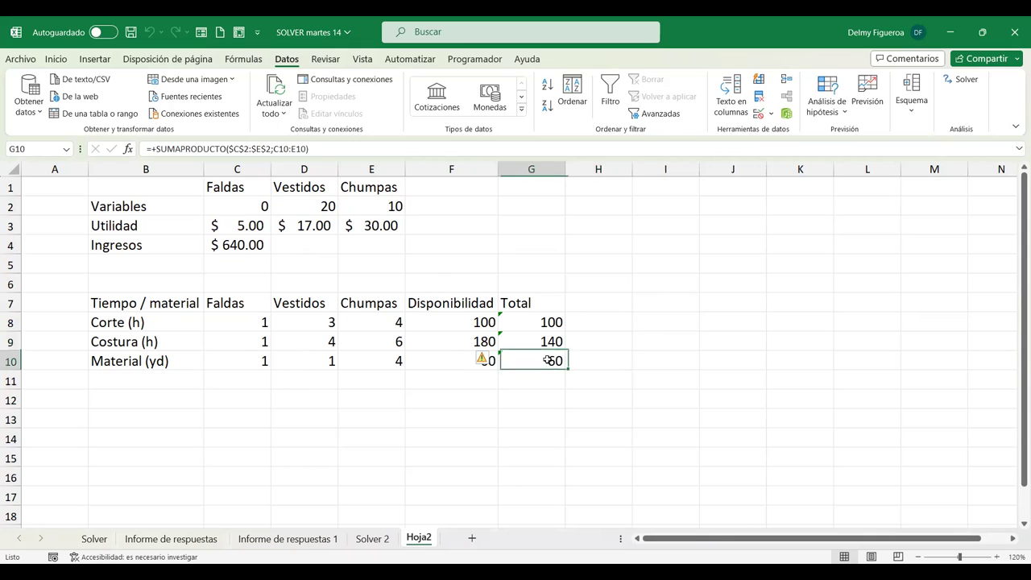
pyautogui.click(743, 339)
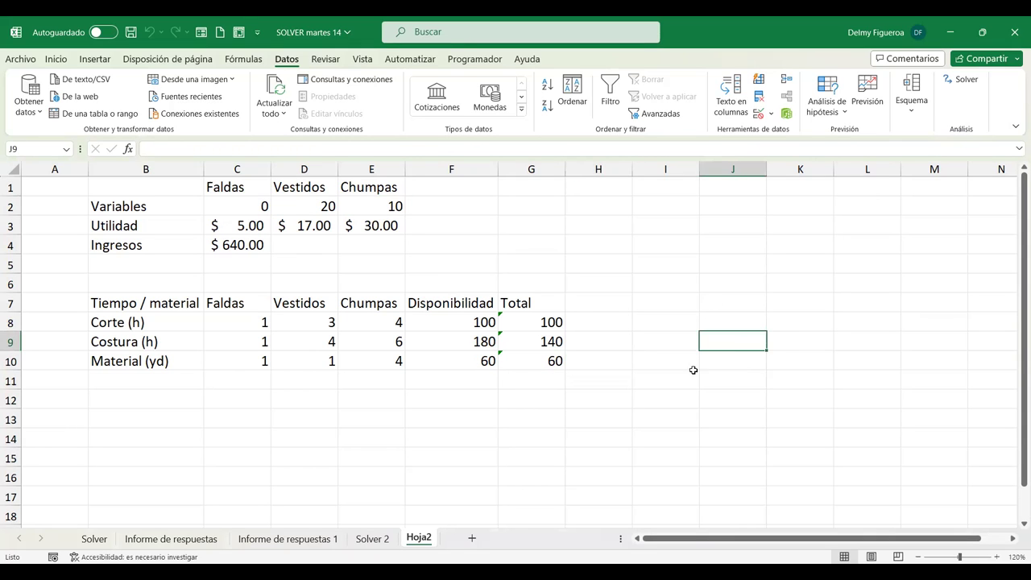